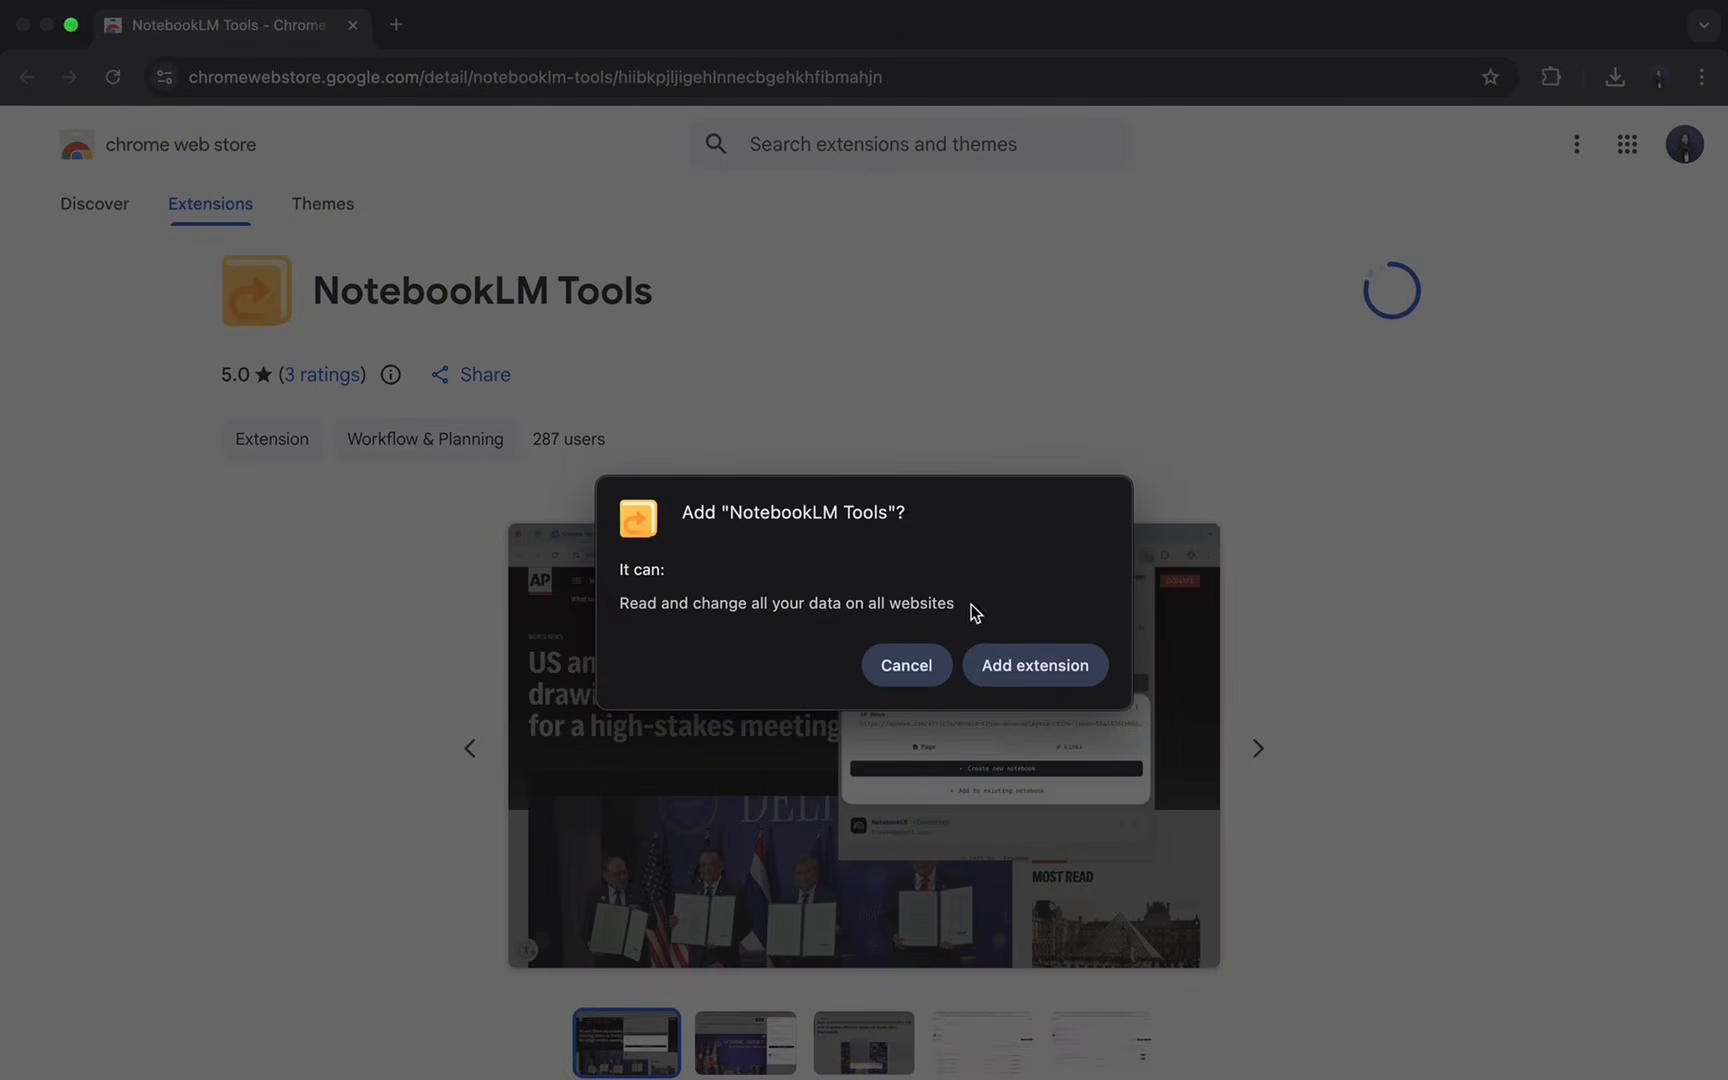
Add the NotebookLM Tools extension to the browser and pin it for quick access.
{"action": "left_click", "coordinate": [1041, 676]}
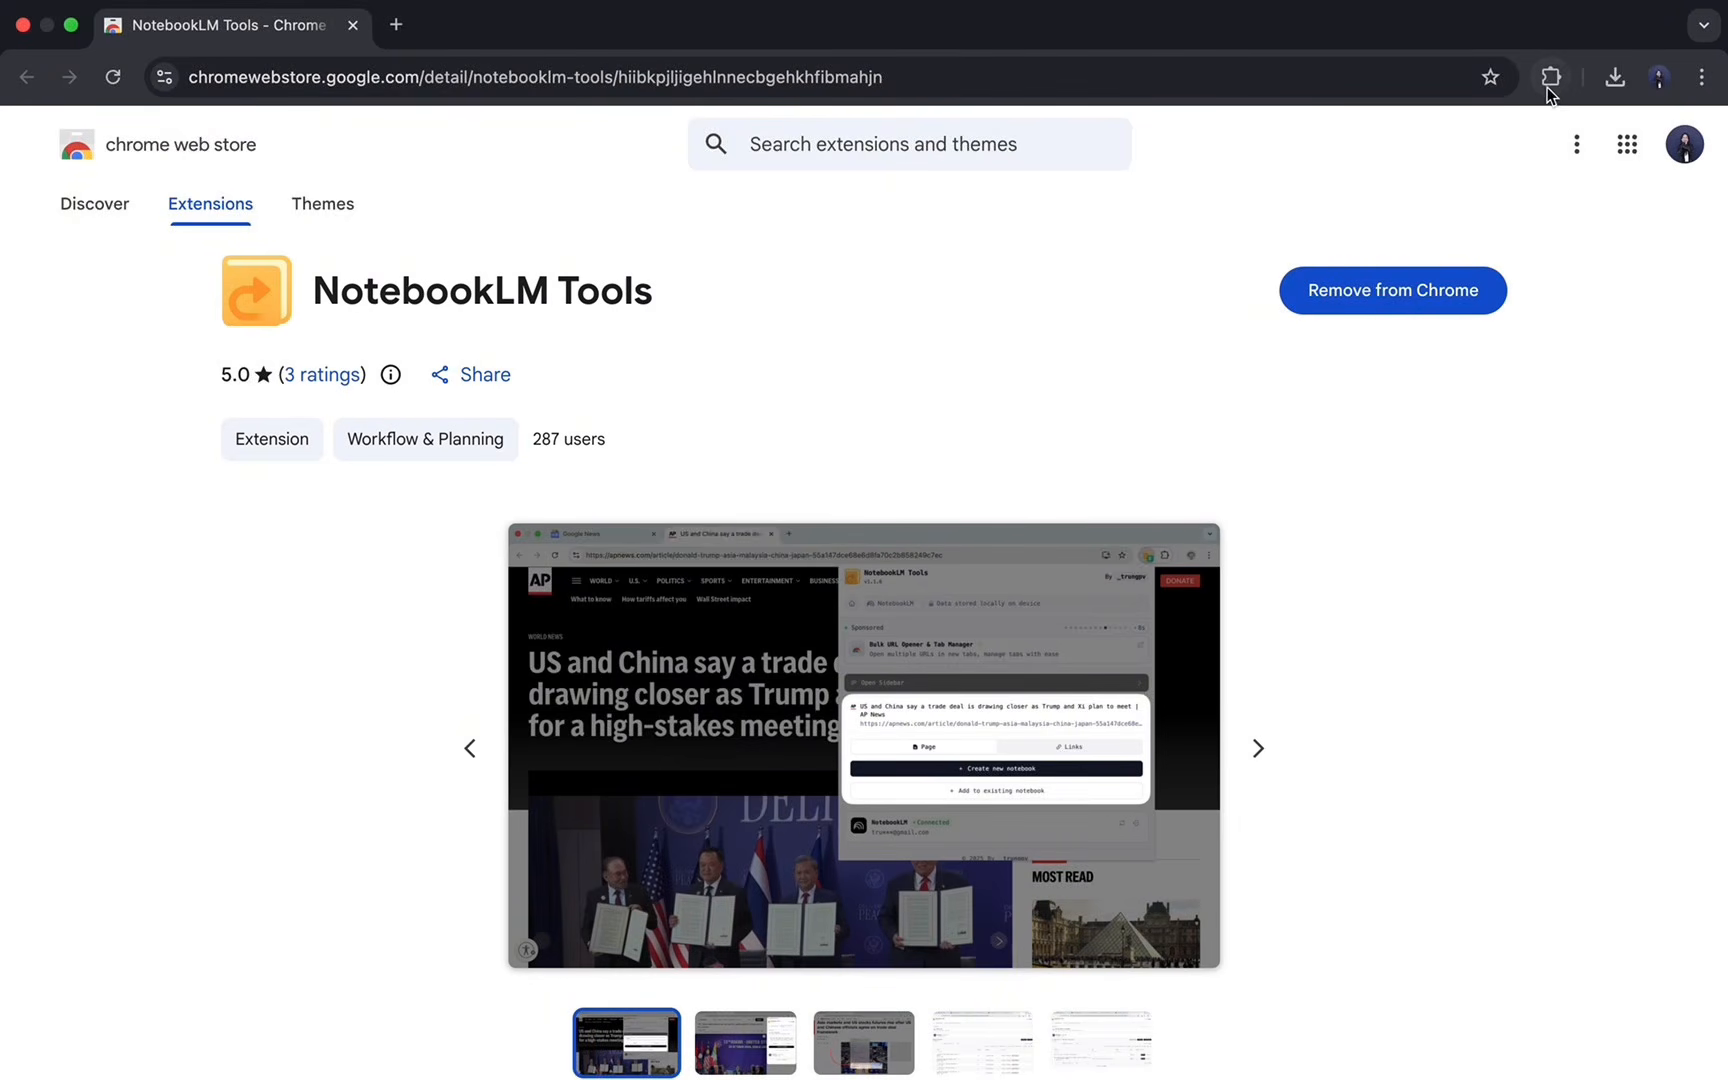
{"action": "left_click", "coordinate": [1551, 80]}
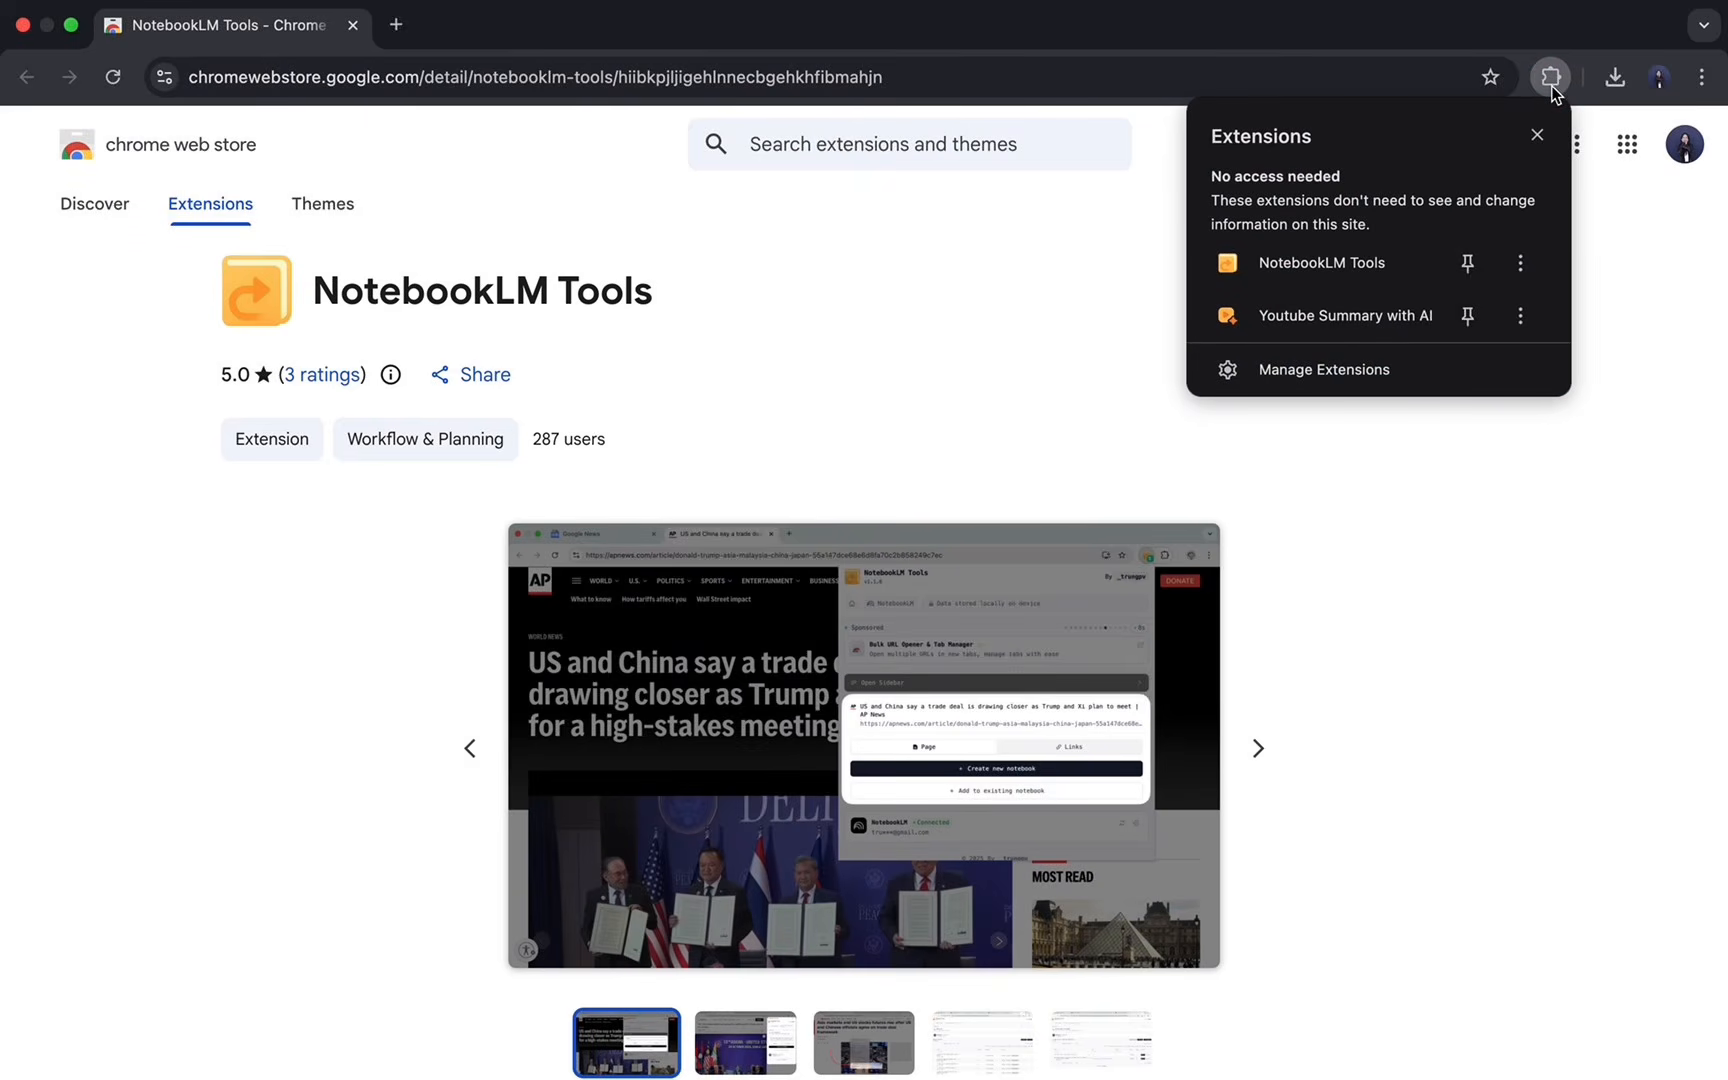
{"action": "left_click", "coordinate": [1474, 267]}
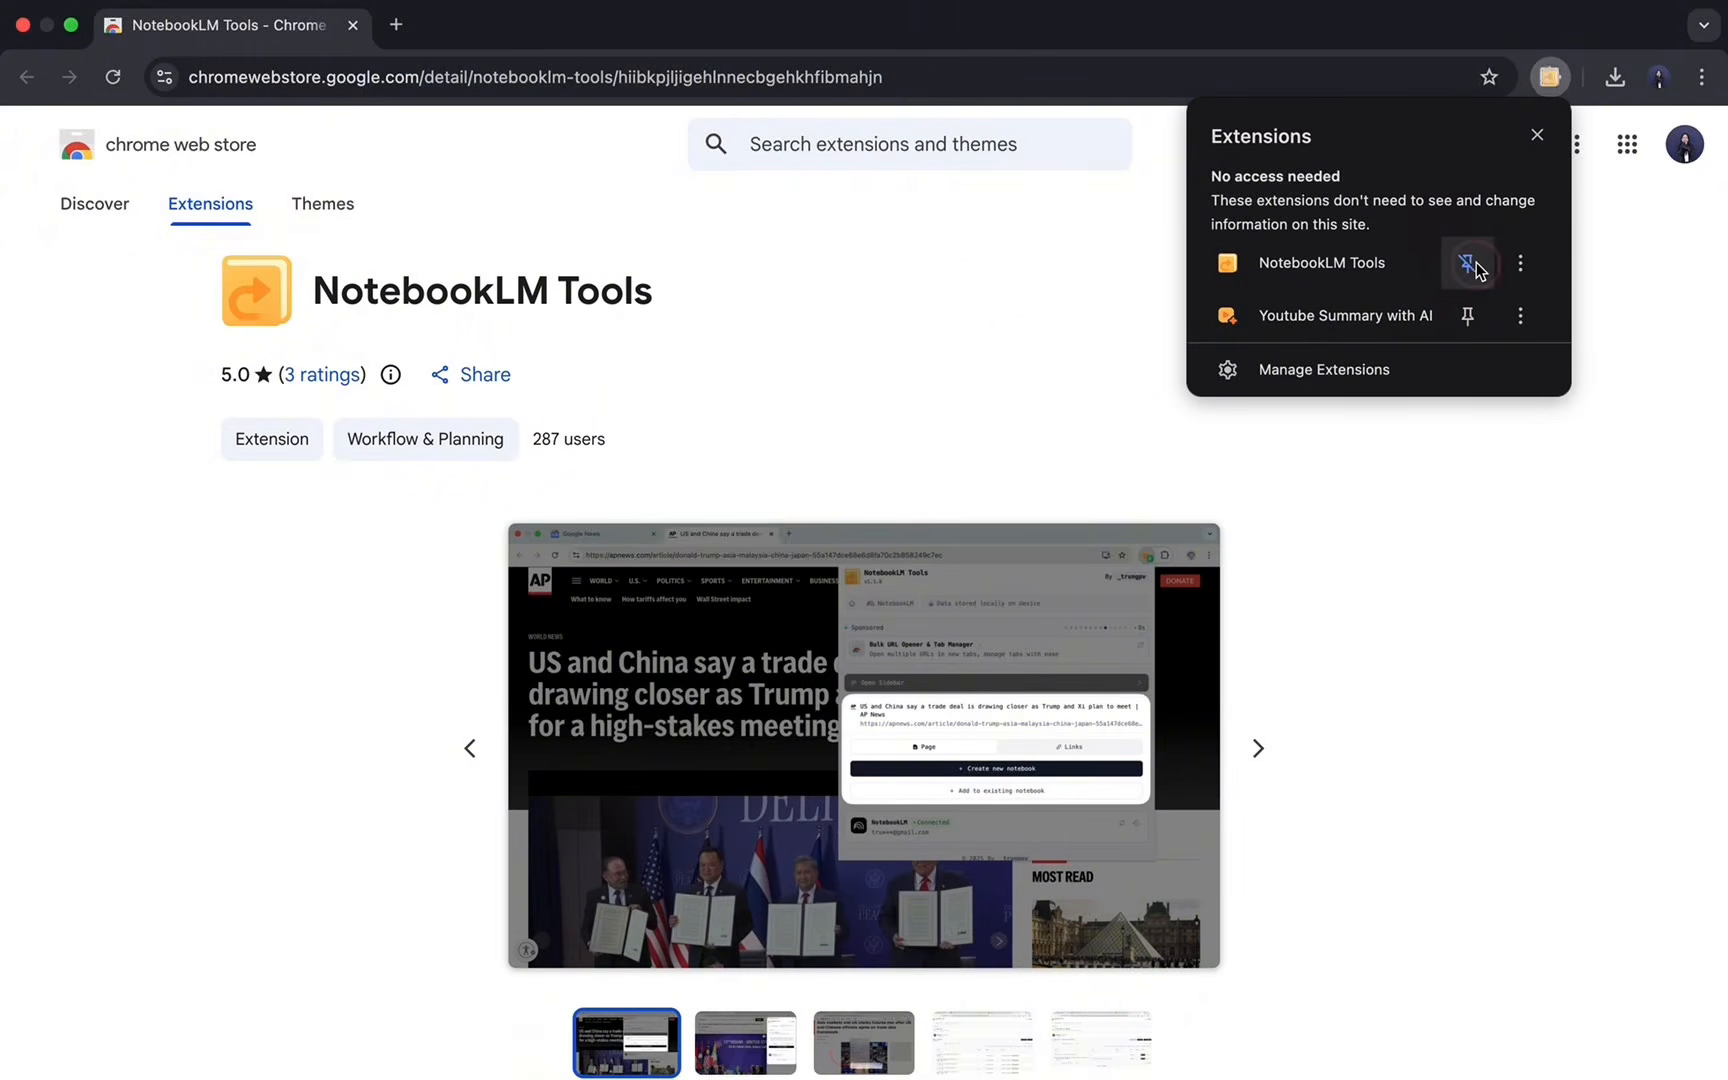
{"action": "left_click", "coordinate": [1539, 134]}
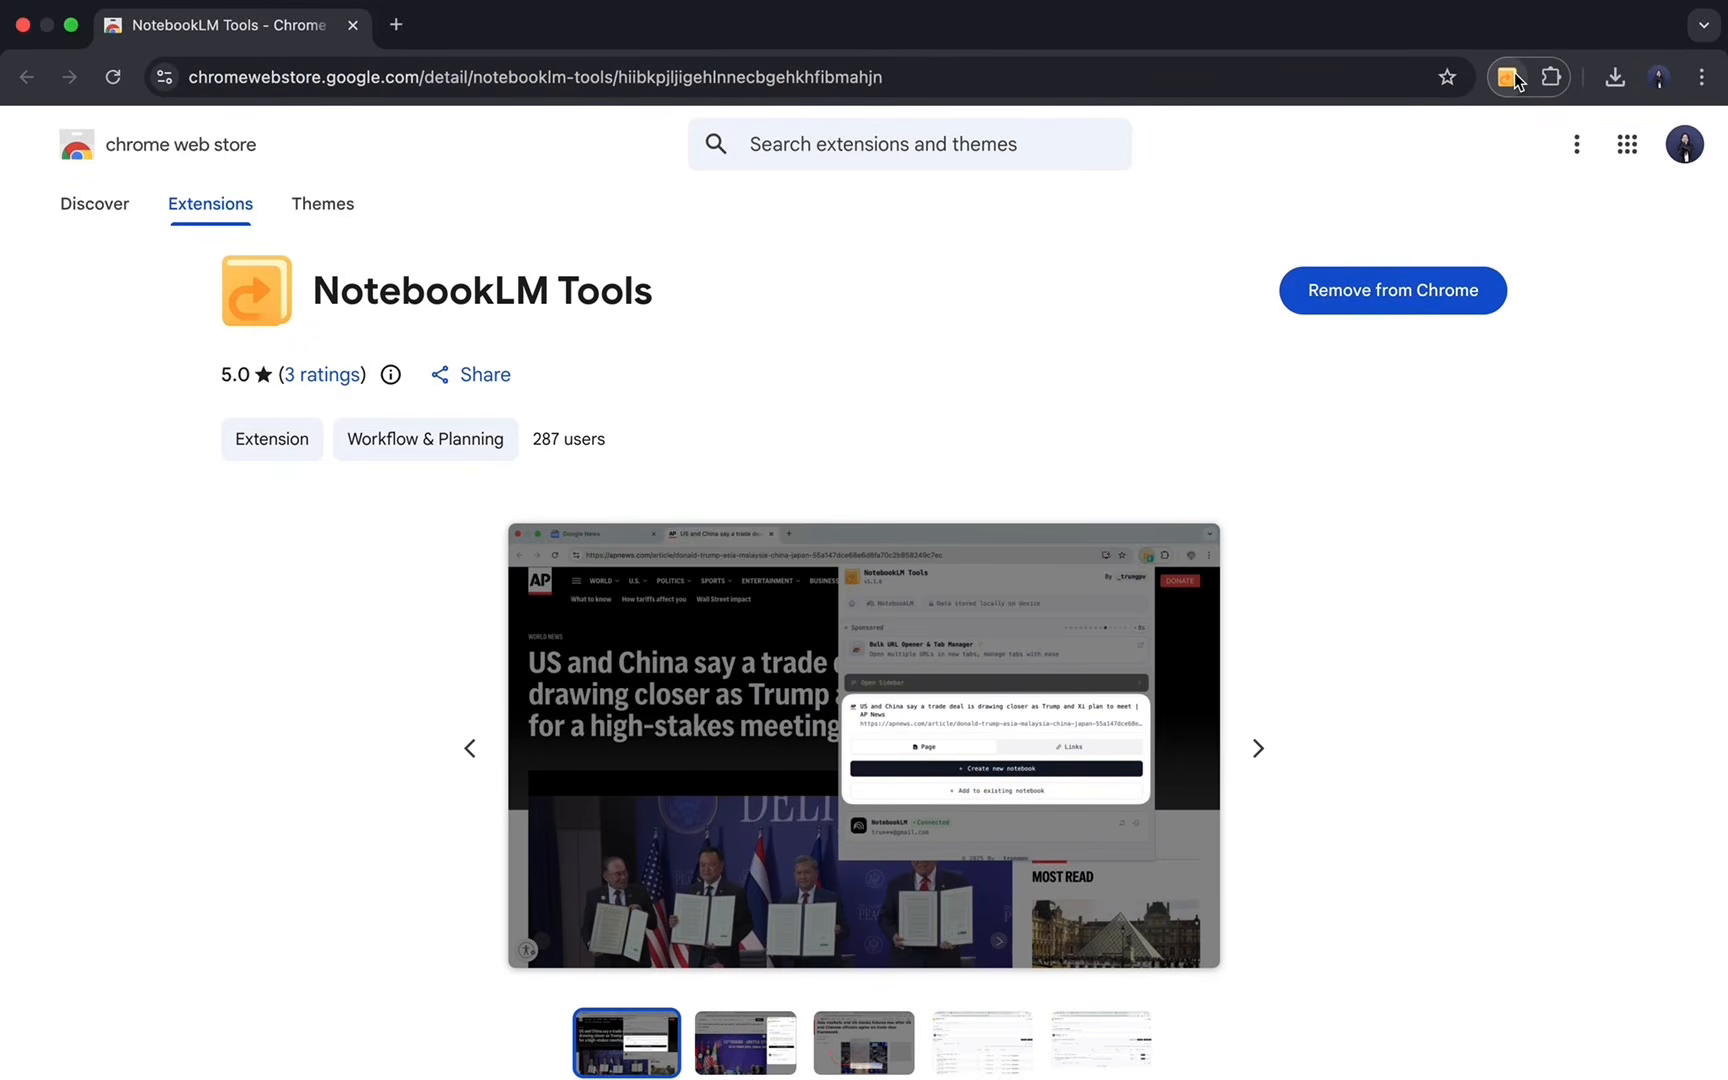
Connect the extension to the NotebookLM account by opening NotebookLM from it, then bring the extension up again.
{"action": "left_click", "coordinate": [1510, 77]}
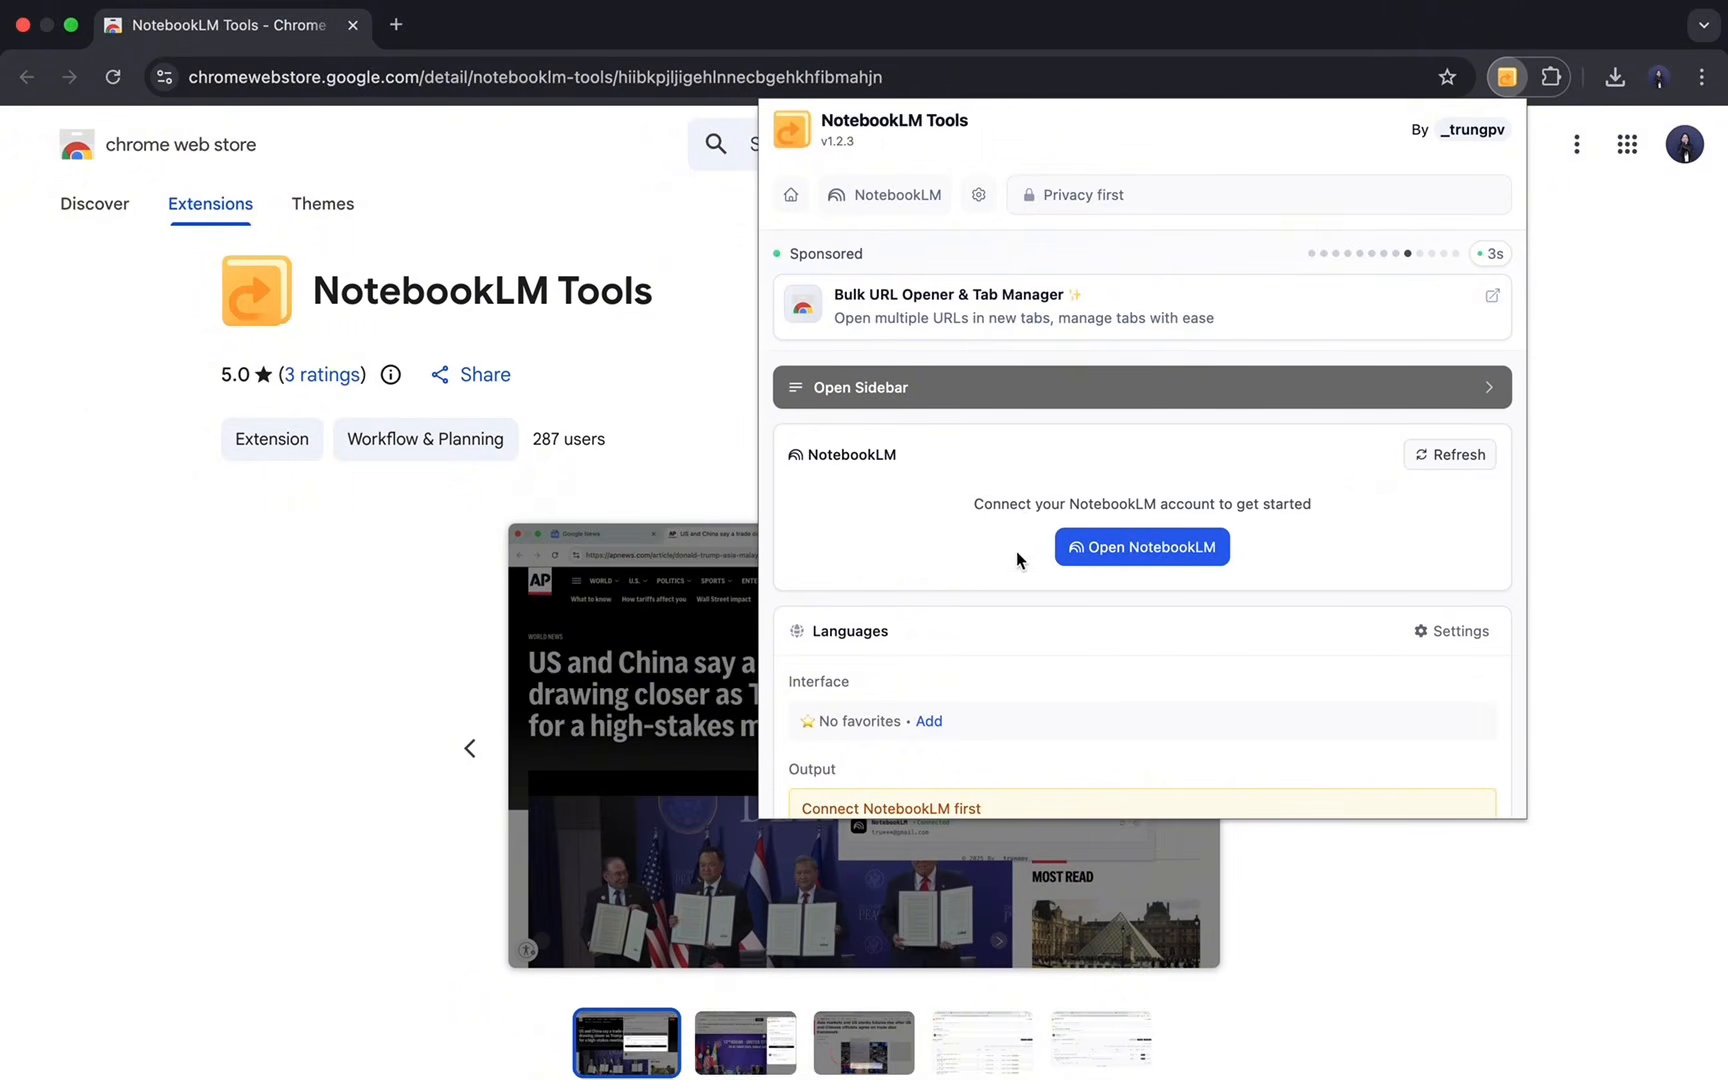
{"action": "left_click", "coordinate": [1203, 549]}
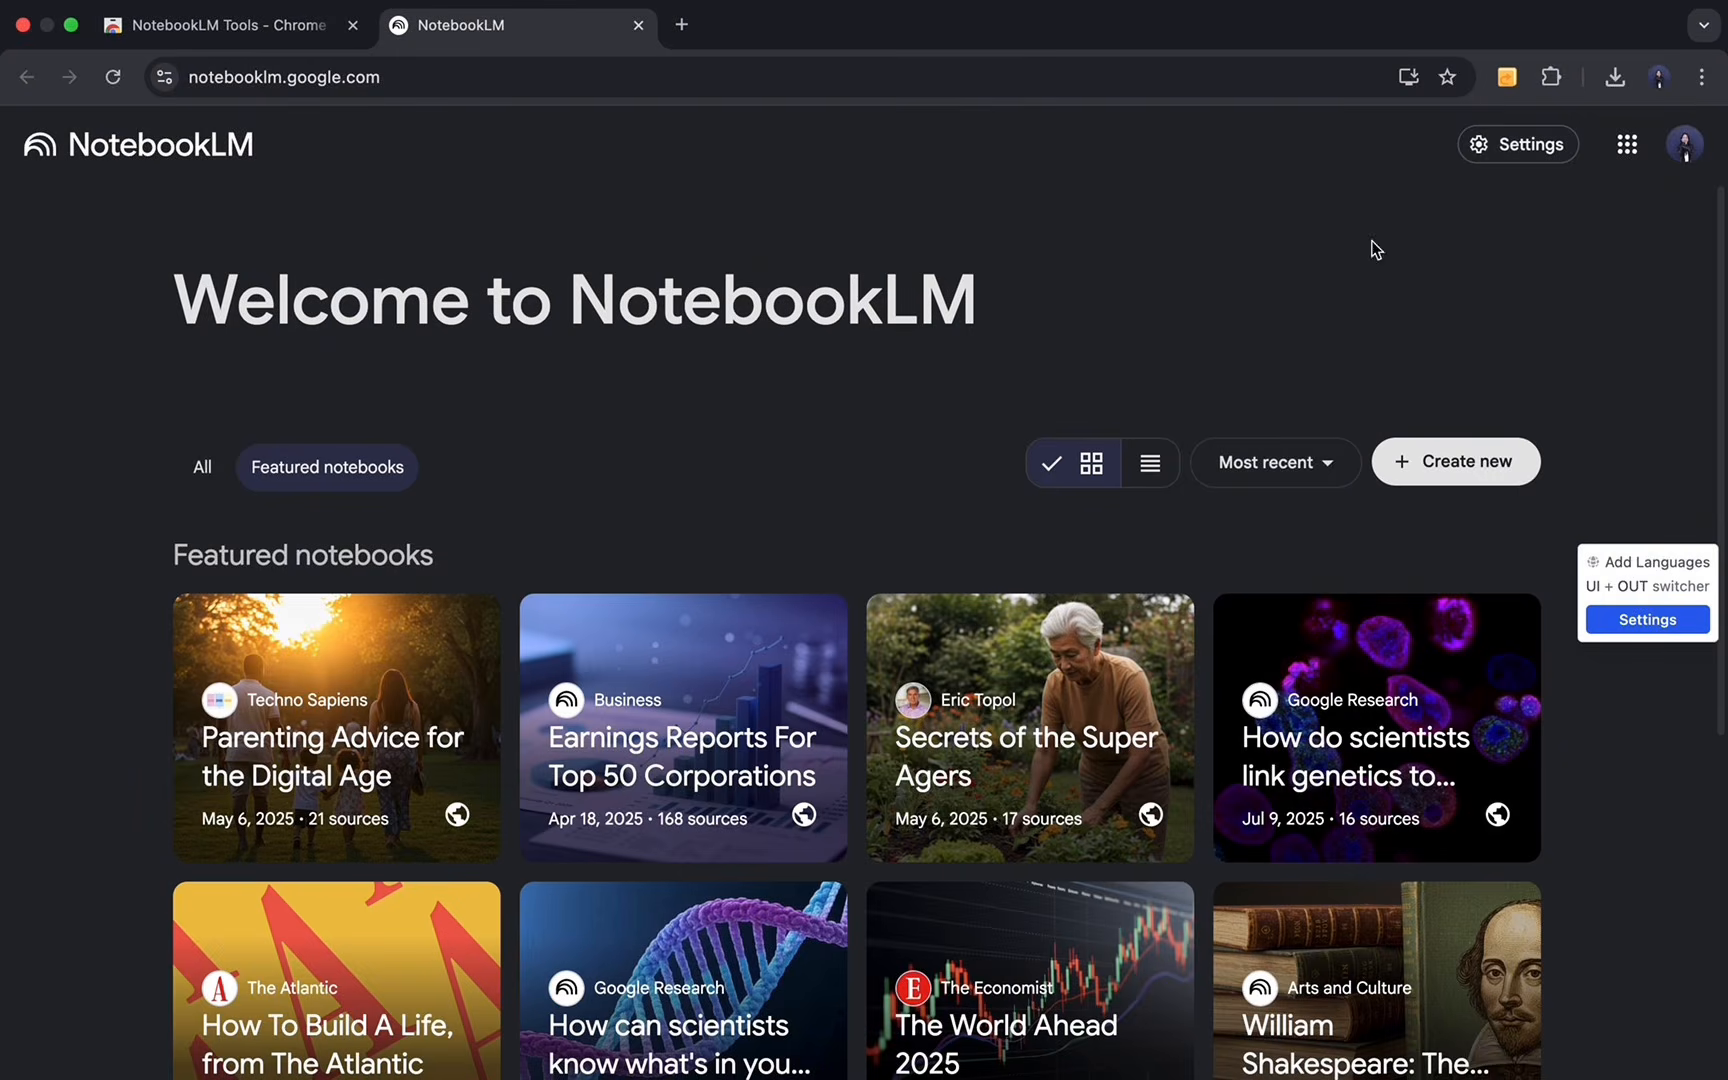
{"action": "left_click", "coordinate": [1507, 77]}
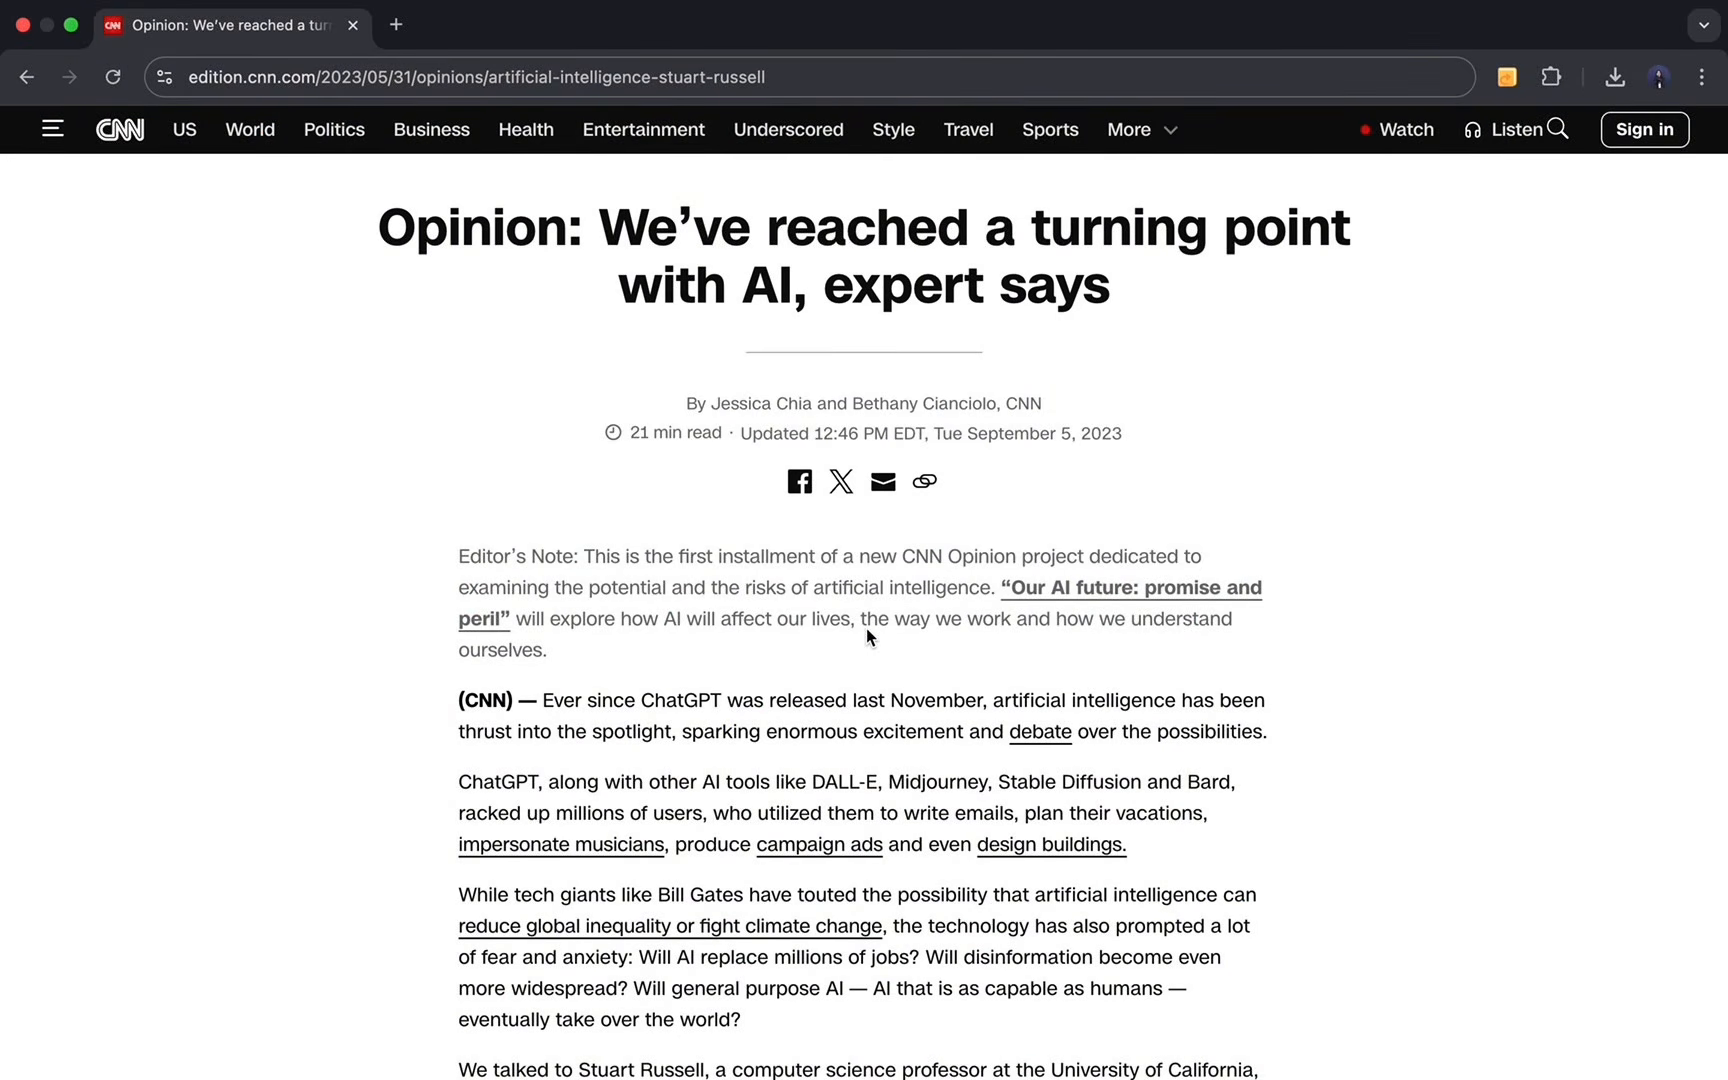
Open the extension's sidebar beside the CNN opinion article, look through its notebook, language and widget options, and close it.
{"action": "left_click_drag", "start_coordinate": [378, 228], "coordinate": [1175, 335]}
{"action": "left_click", "coordinate": [1174, 329]}
{"action": "left_click", "coordinate": [1508, 78]}
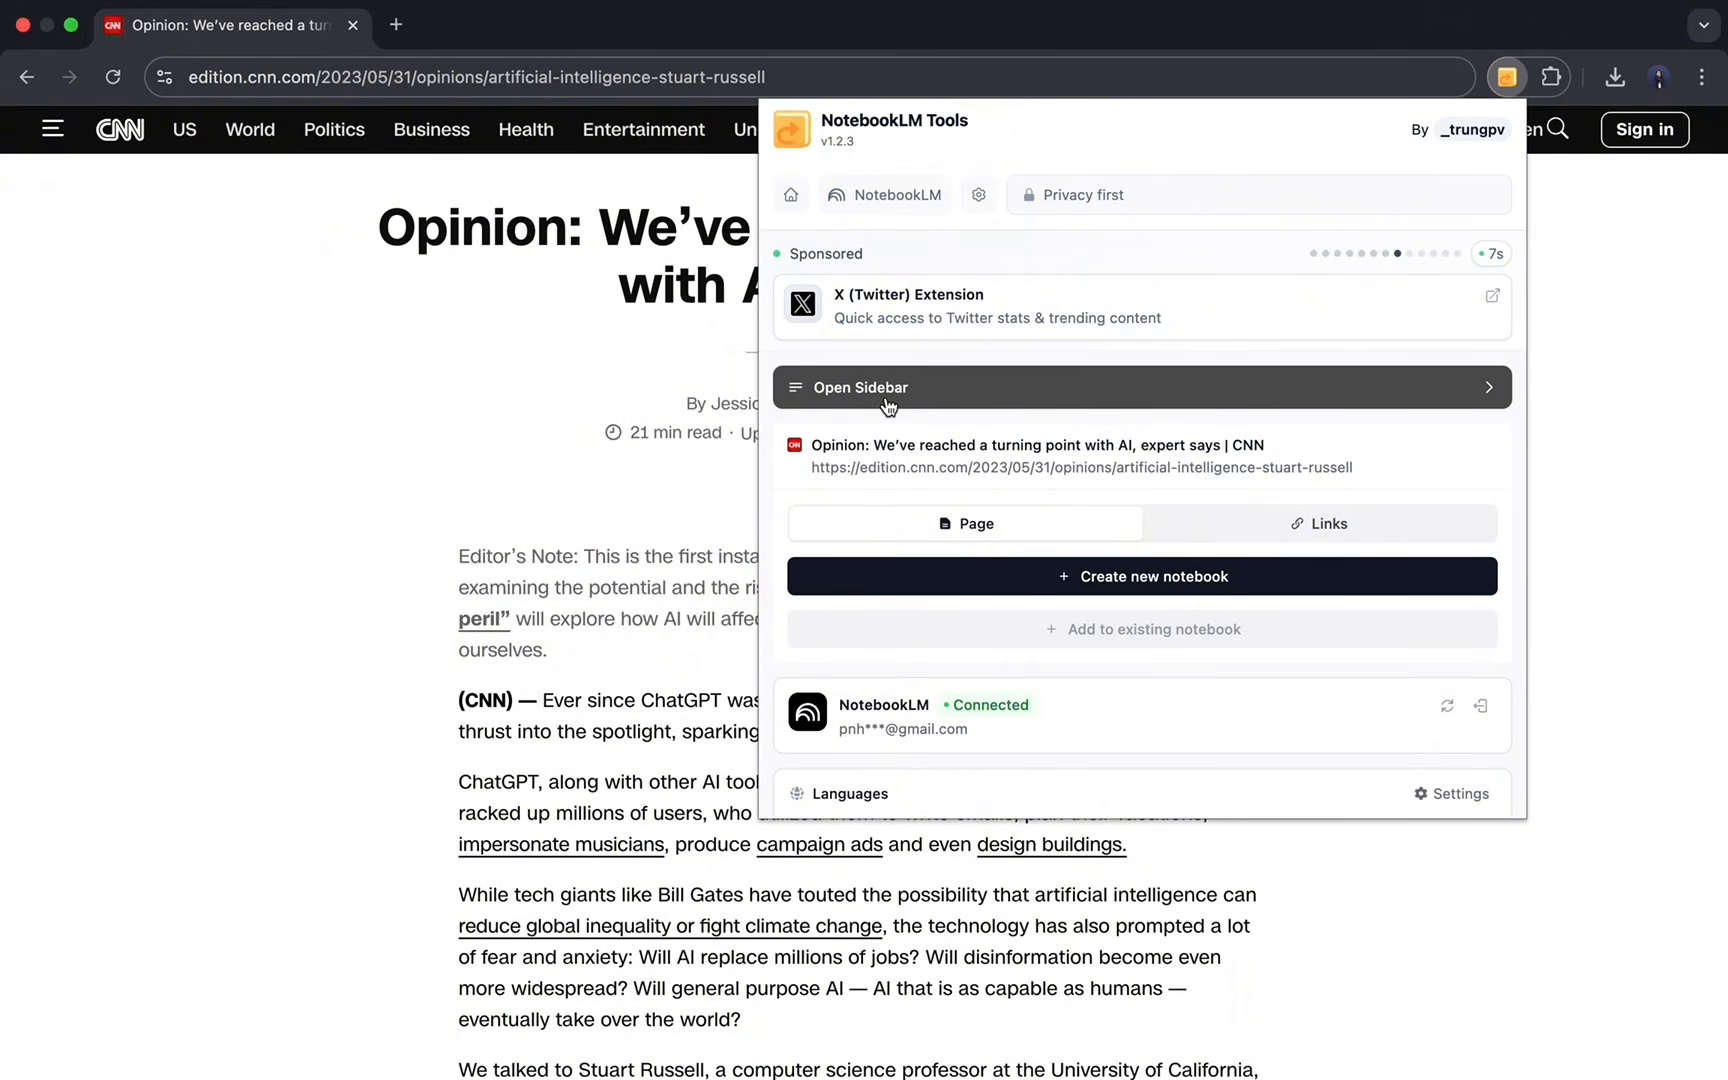
{"action": "left_click", "coordinate": [887, 395]}
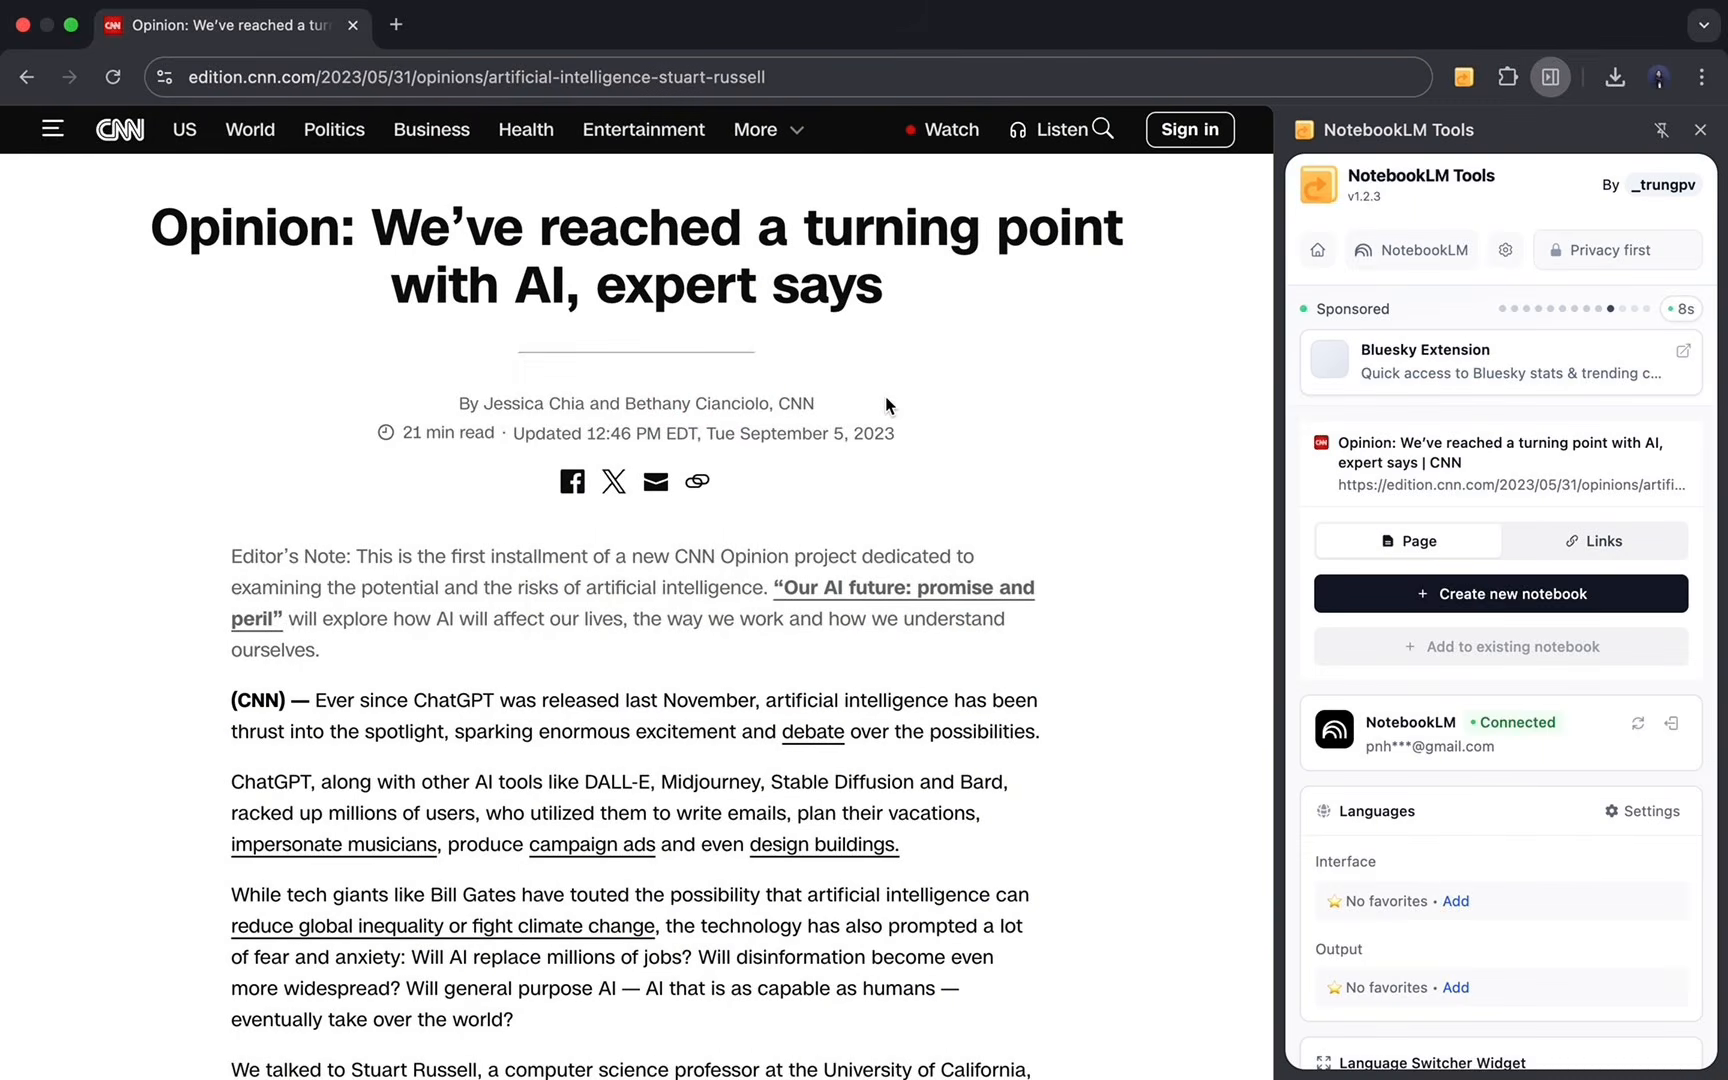
{"action": "scroll", "coordinate": [1494, 620], "scroll_direction": "down", "scroll_amount": 3}
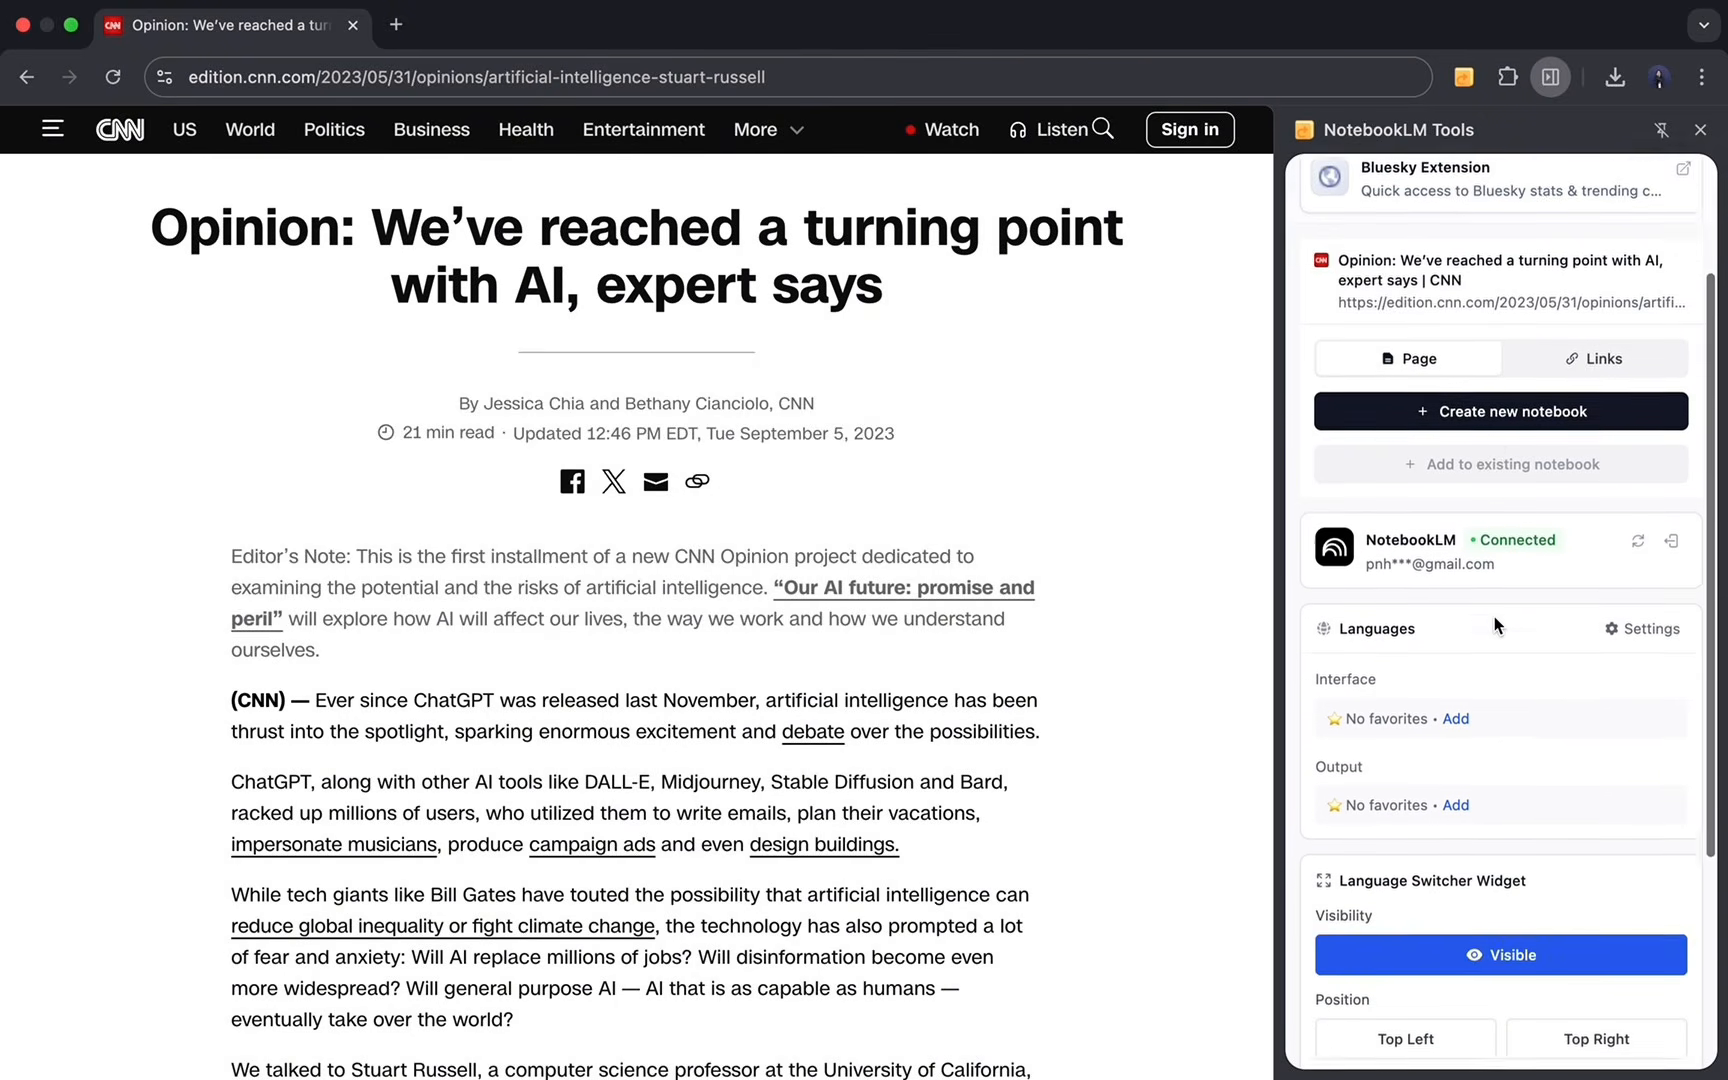
{"action": "scroll", "coordinate": [1494, 616], "scroll_direction": "down", "scroll_amount": 5}
{"action": "scroll", "coordinate": [1494, 616], "scroll_direction": "up", "scroll_amount": 2}
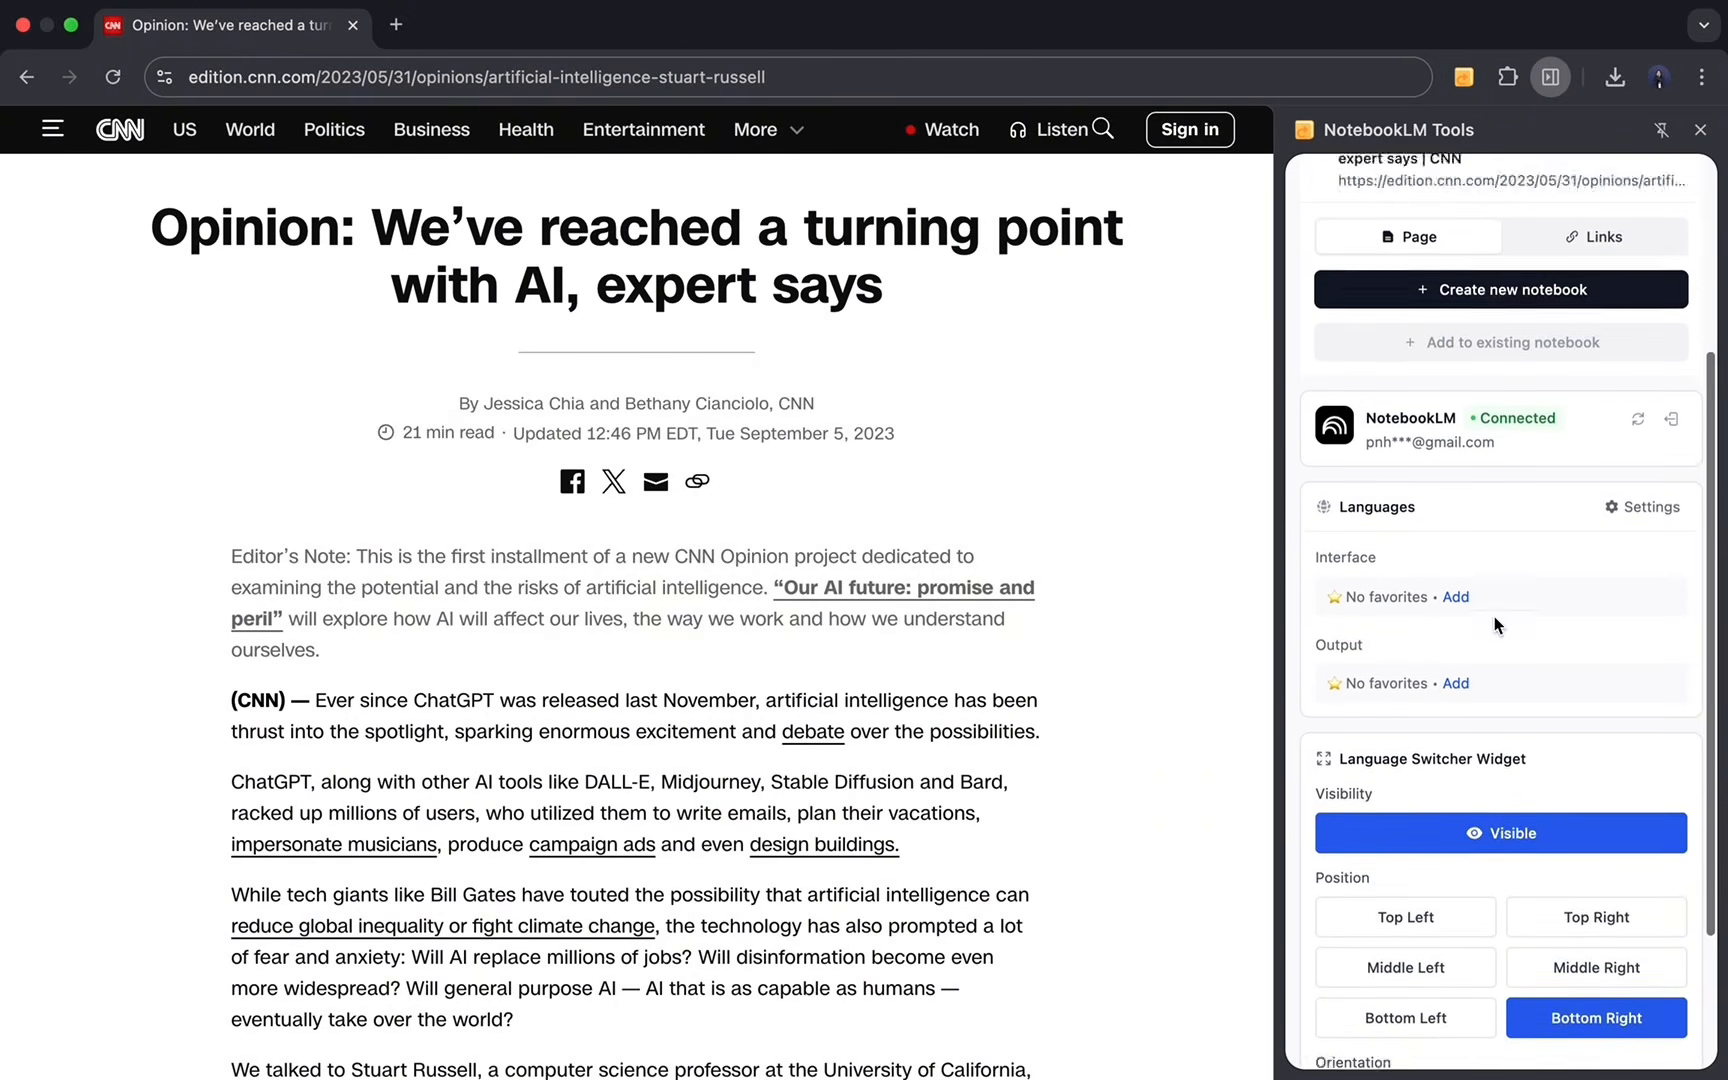
{"action": "scroll", "coordinate": [1494, 616], "scroll_direction": "up", "scroll_amount": 5}
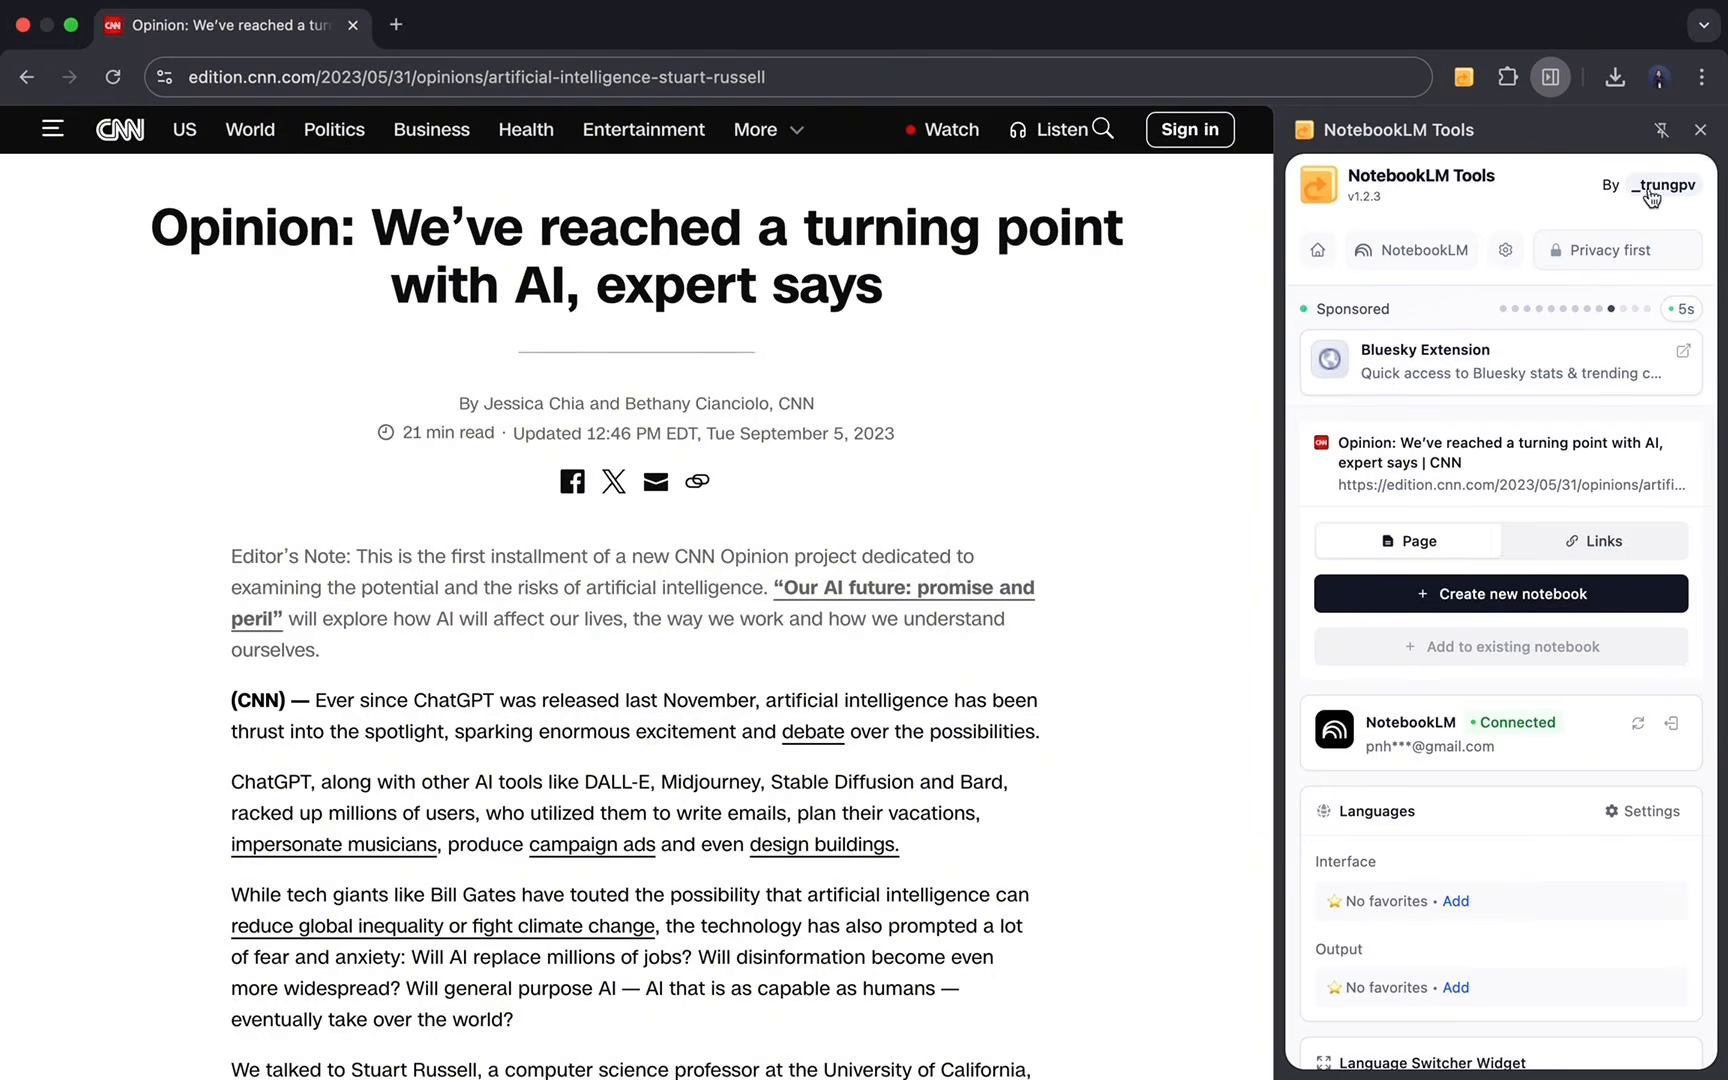
{"action": "left_click", "coordinate": [1700, 129]}
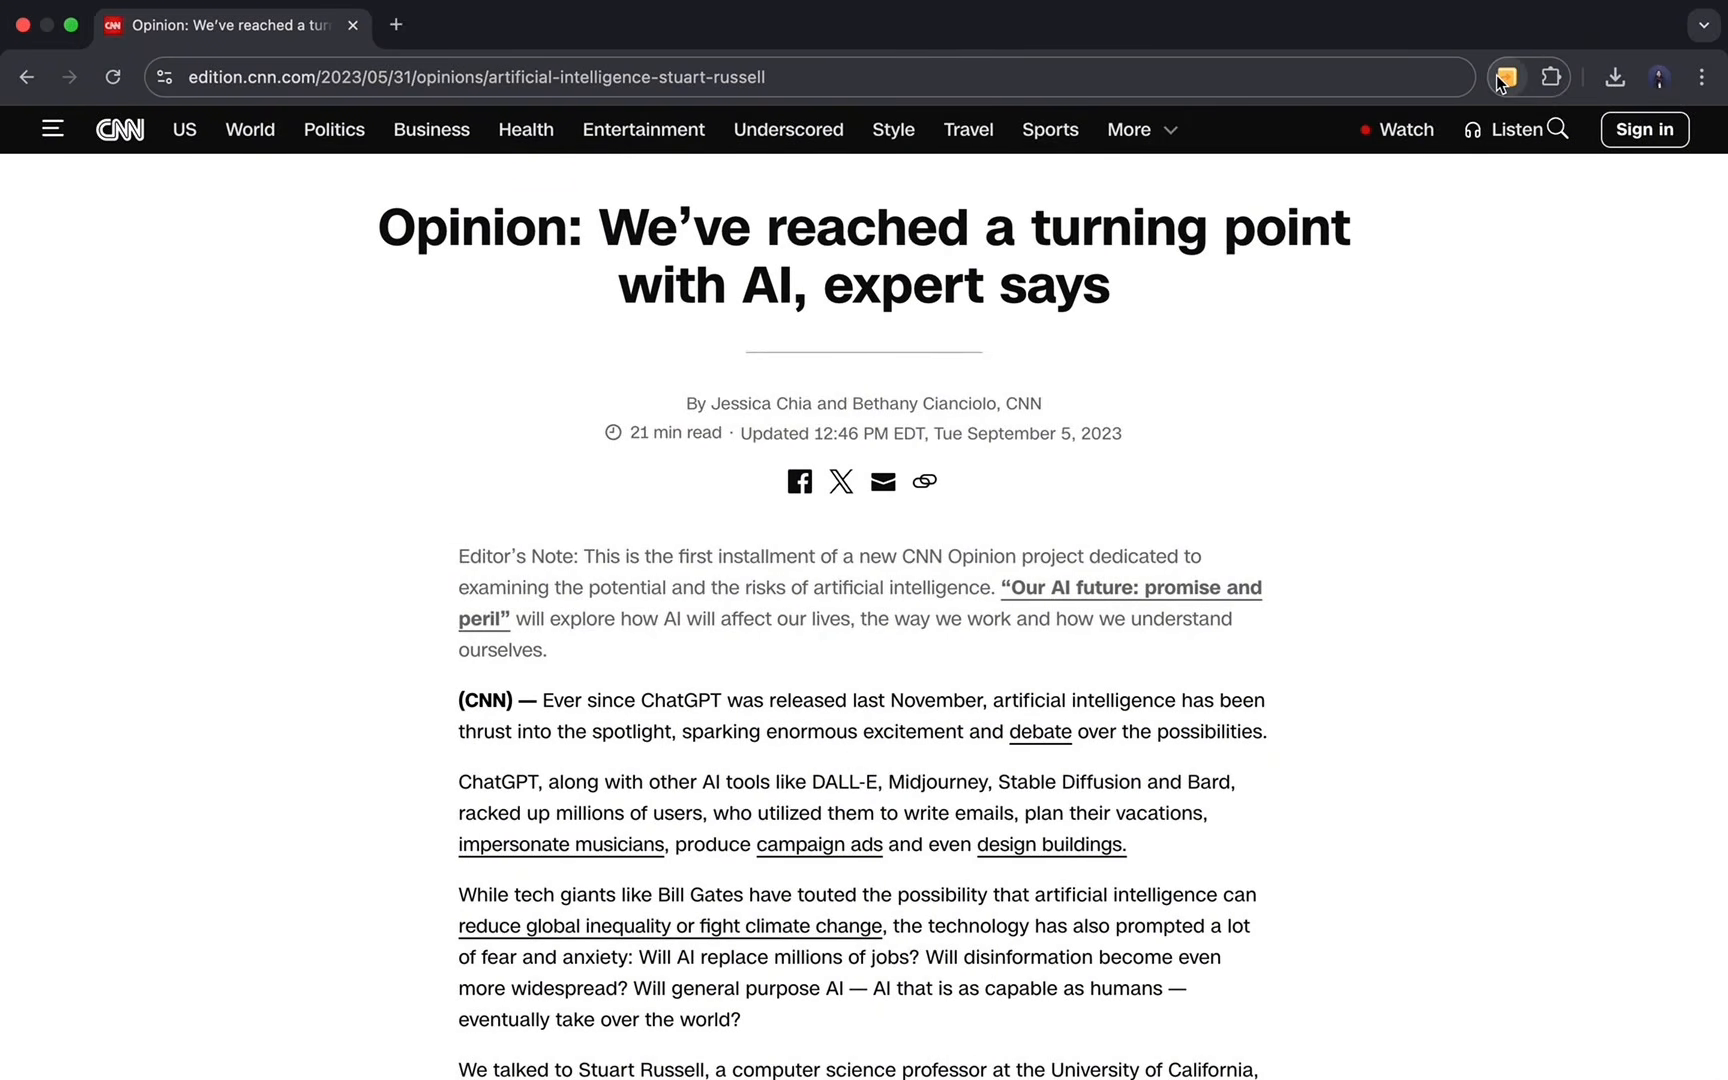
Create a new notebook from the CNN opinion article page with the extension and open the resulting notebook in NotebookLM.
{"action": "left_click", "coordinate": [1503, 78]}
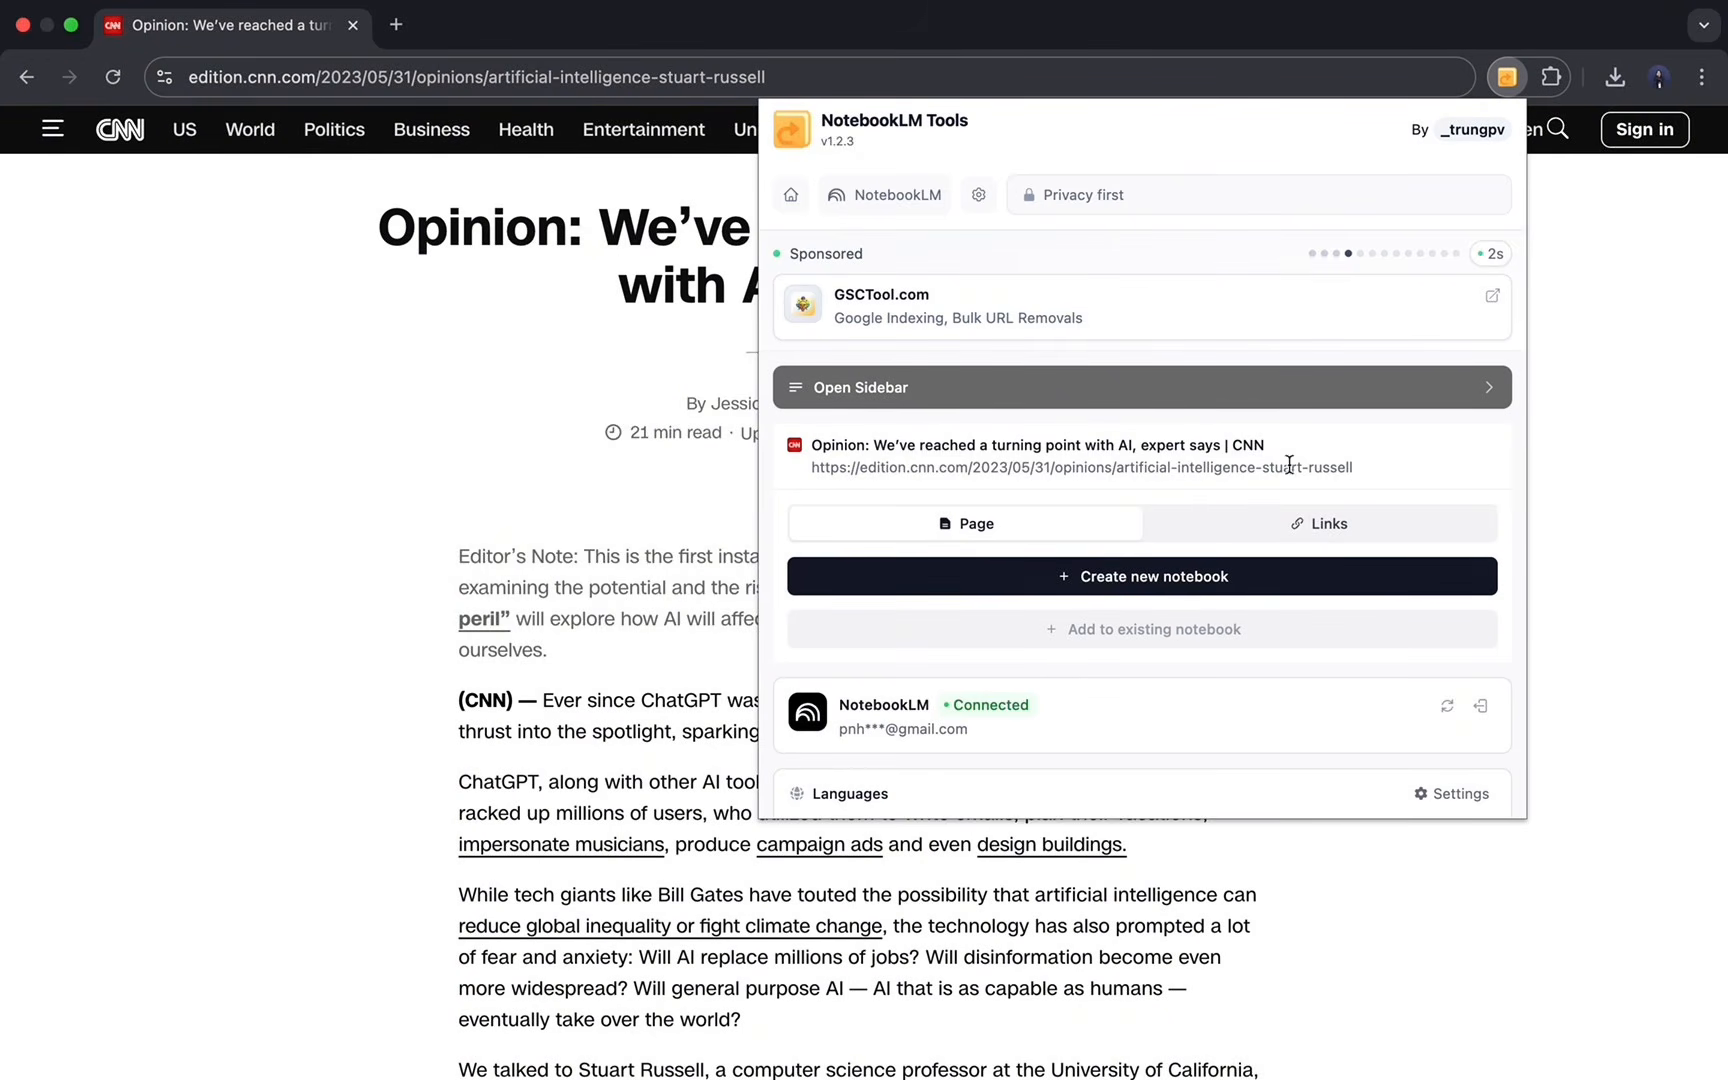
{"action": "left_click", "coordinate": [1118, 579]}
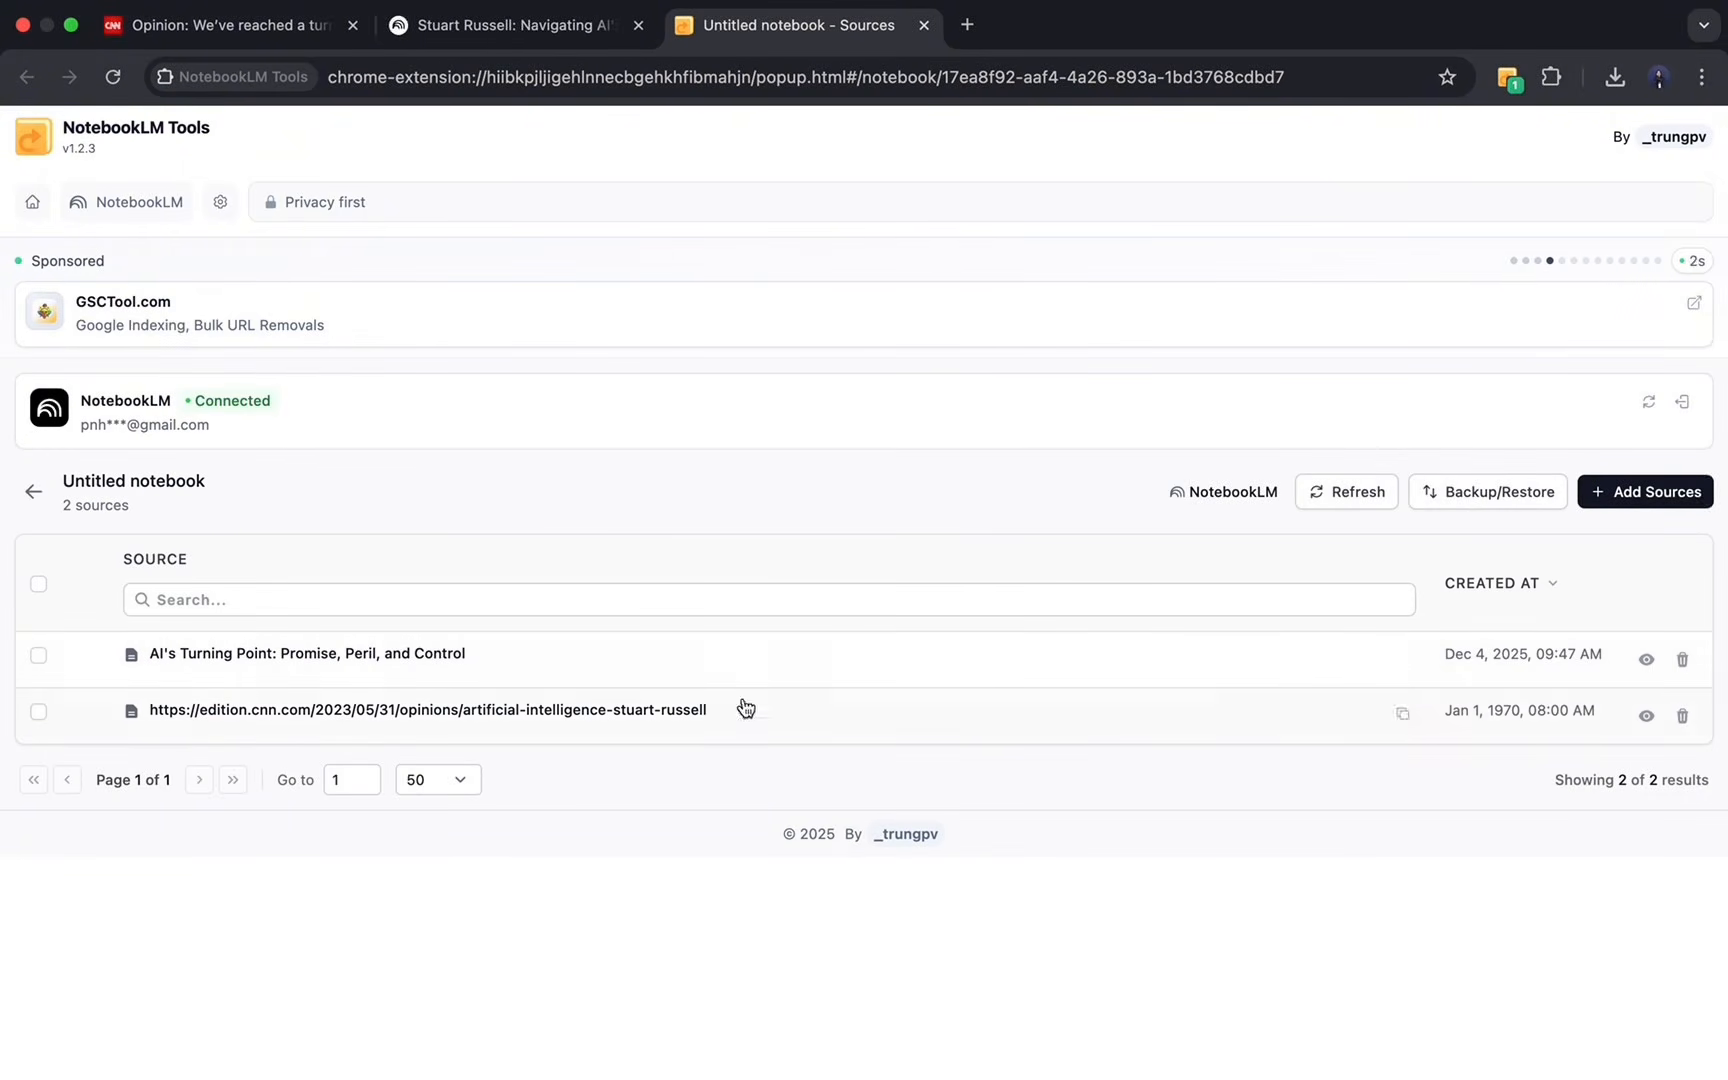
{"action": "left_click", "coordinate": [492, 38]}
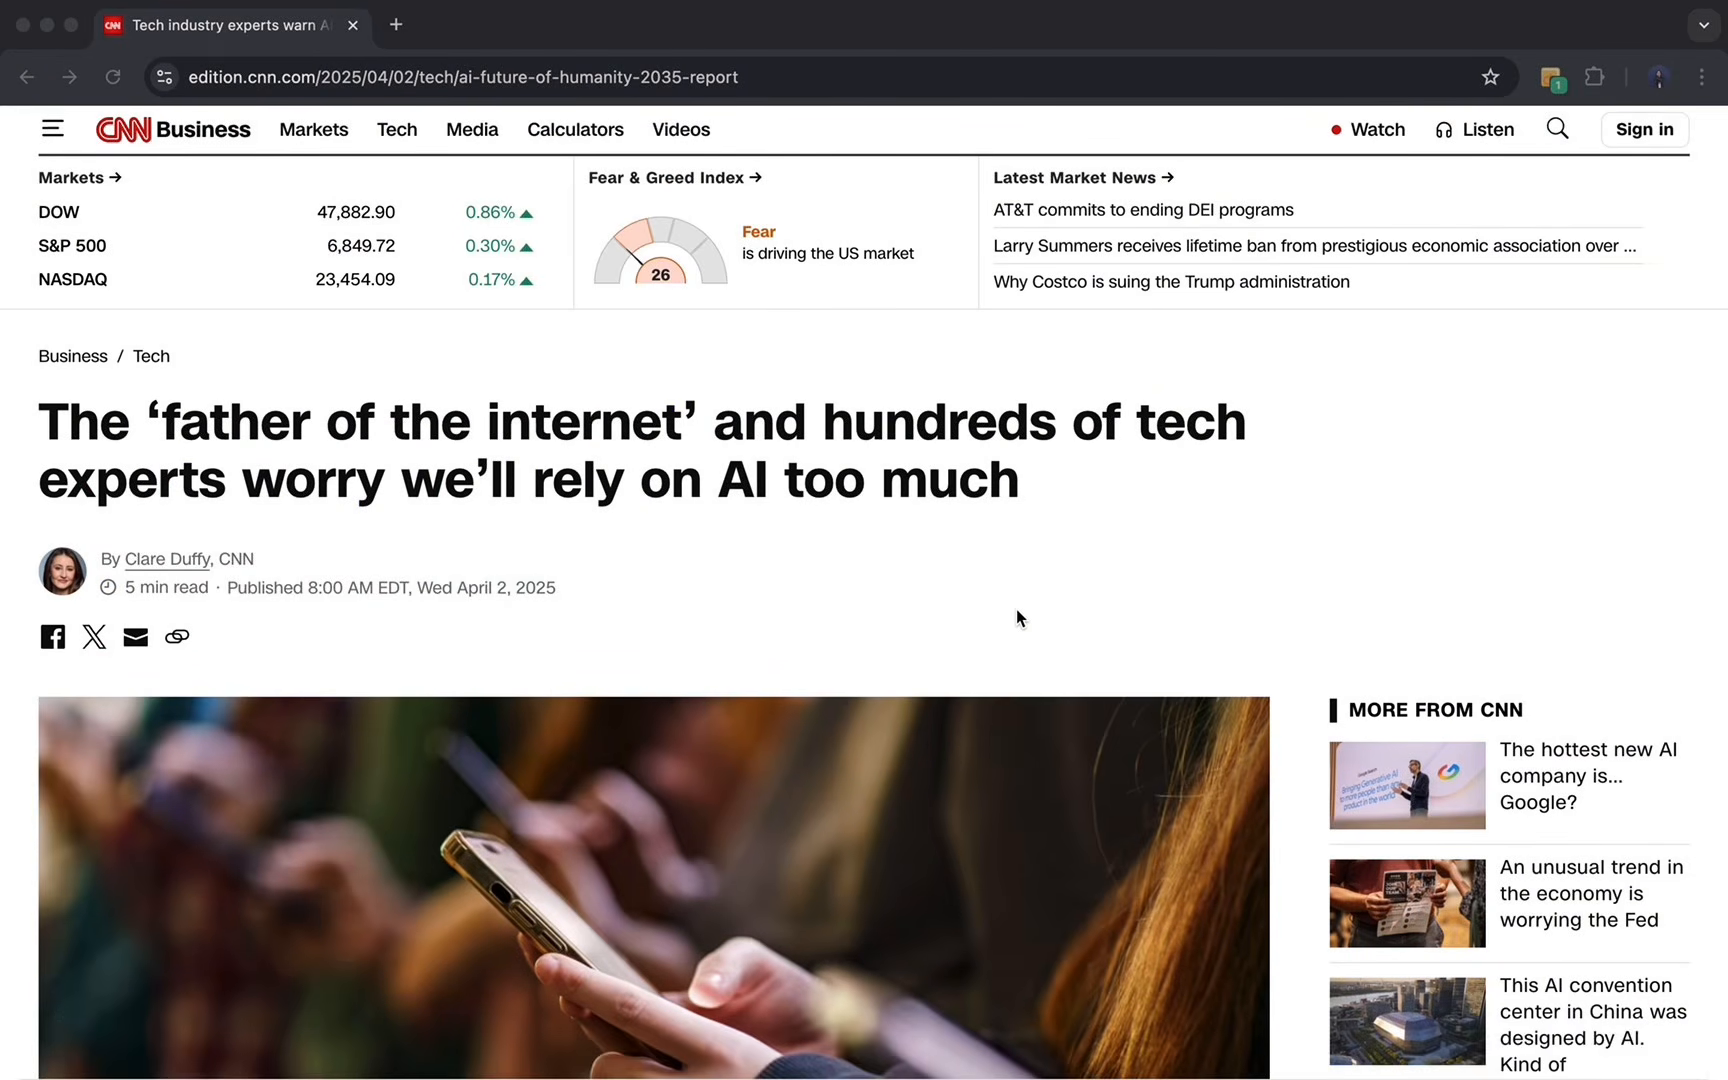
Extract all links from the CNN Business article on relying too much on AI, using the extension's Links mode.
{"action": "scroll", "coordinate": [1017, 611], "scroll_direction": "down", "scroll_amount": 15}
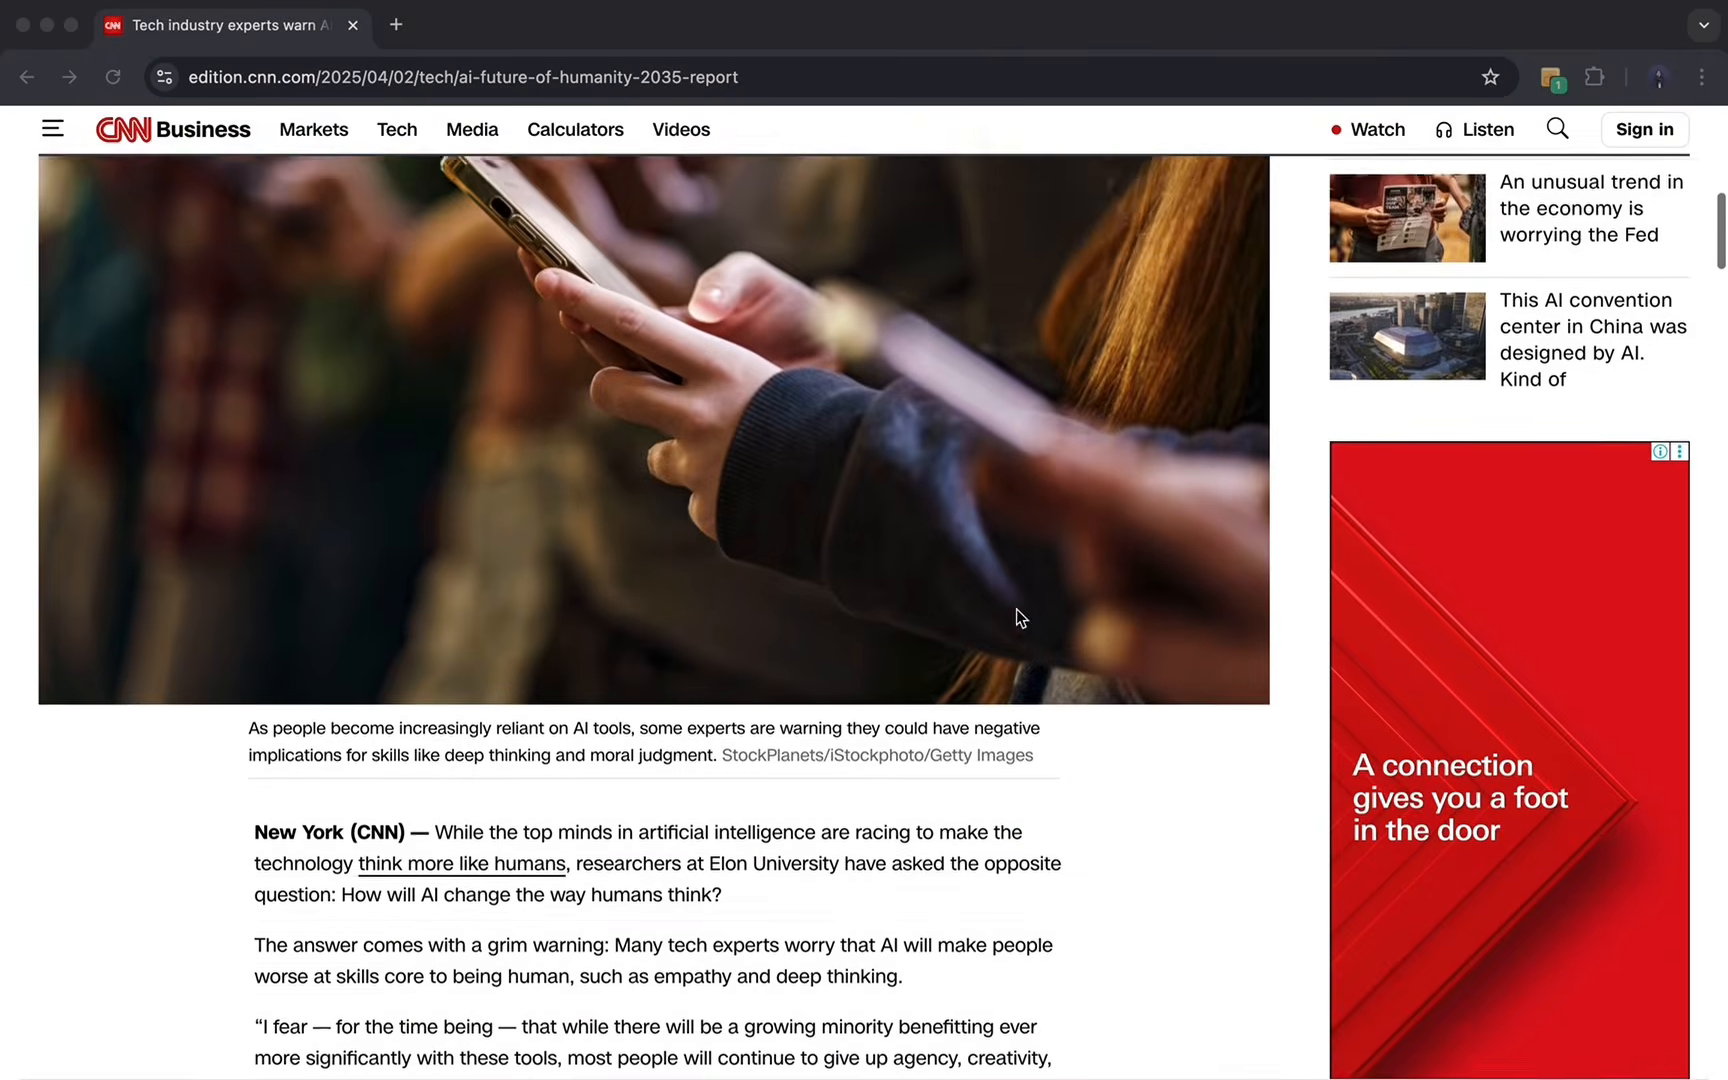
{"action": "scroll", "coordinate": [1017, 615], "scroll_direction": "down", "scroll_amount": 14}
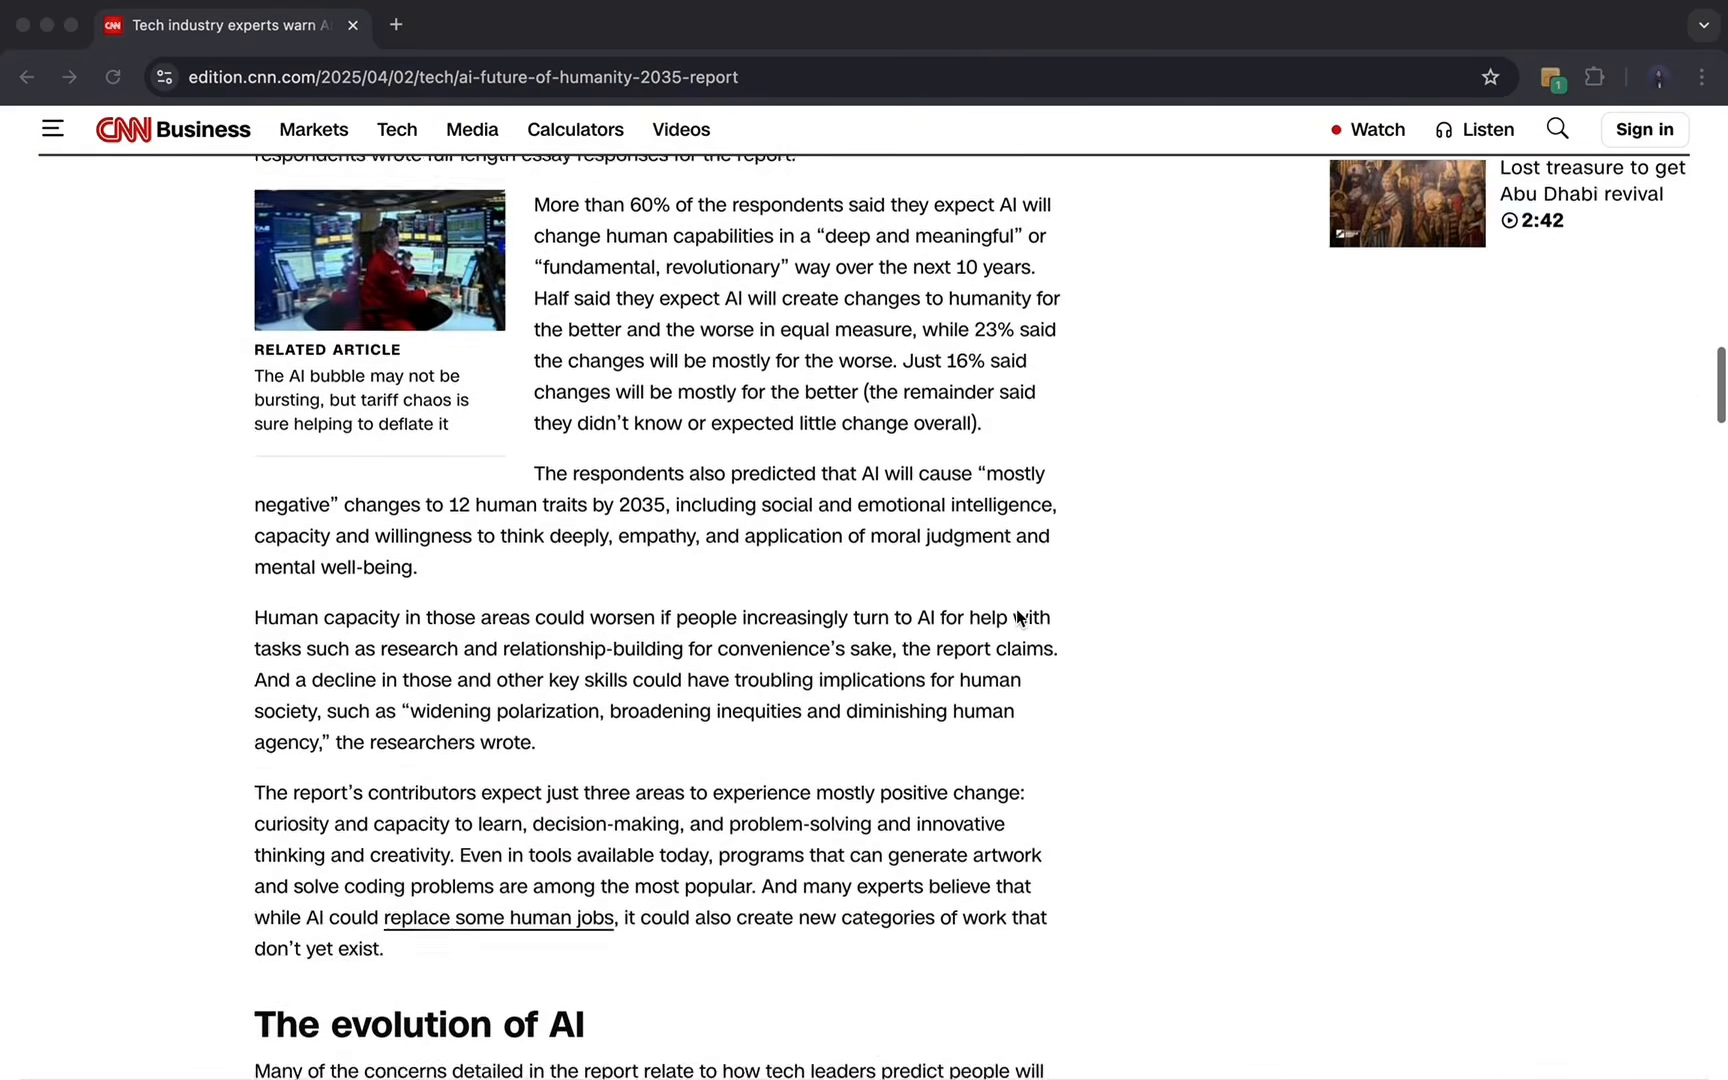
{"action": "scroll", "coordinate": [1017, 612], "scroll_direction": "up", "scroll_amount": 20}
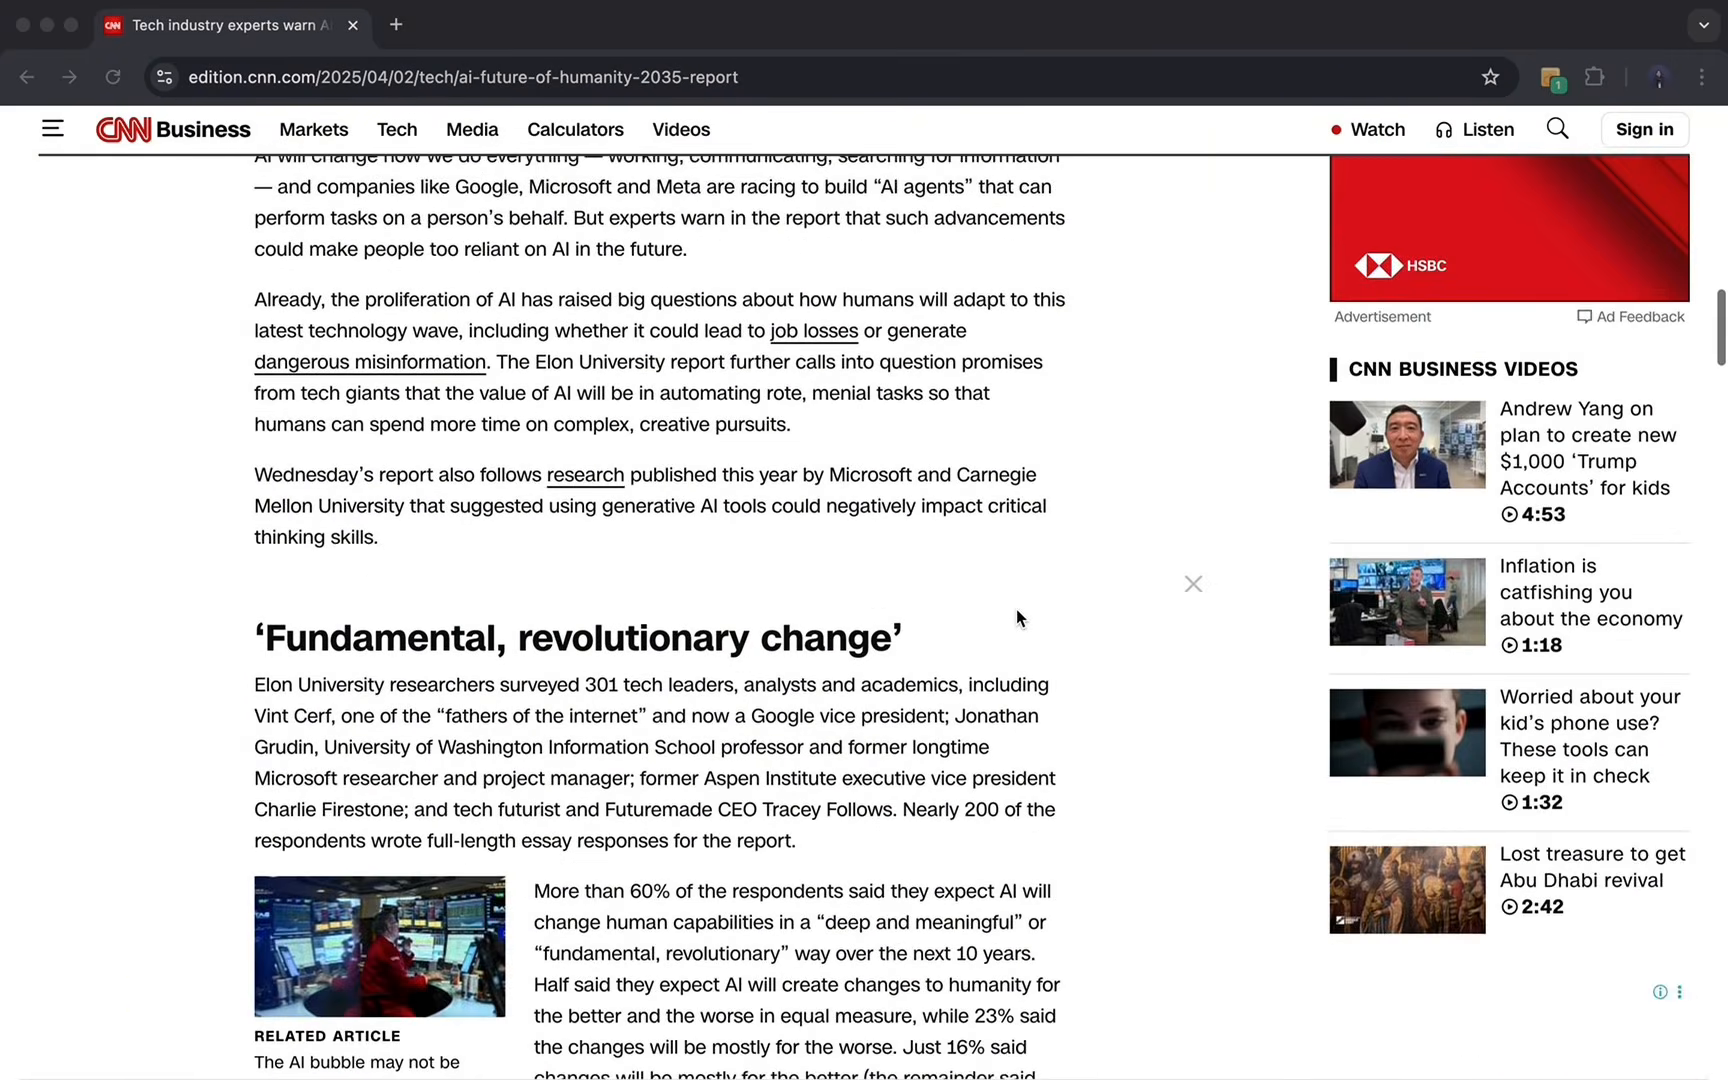
{"action": "scroll", "coordinate": [1017, 617], "scroll_direction": "up", "scroll_amount": 9}
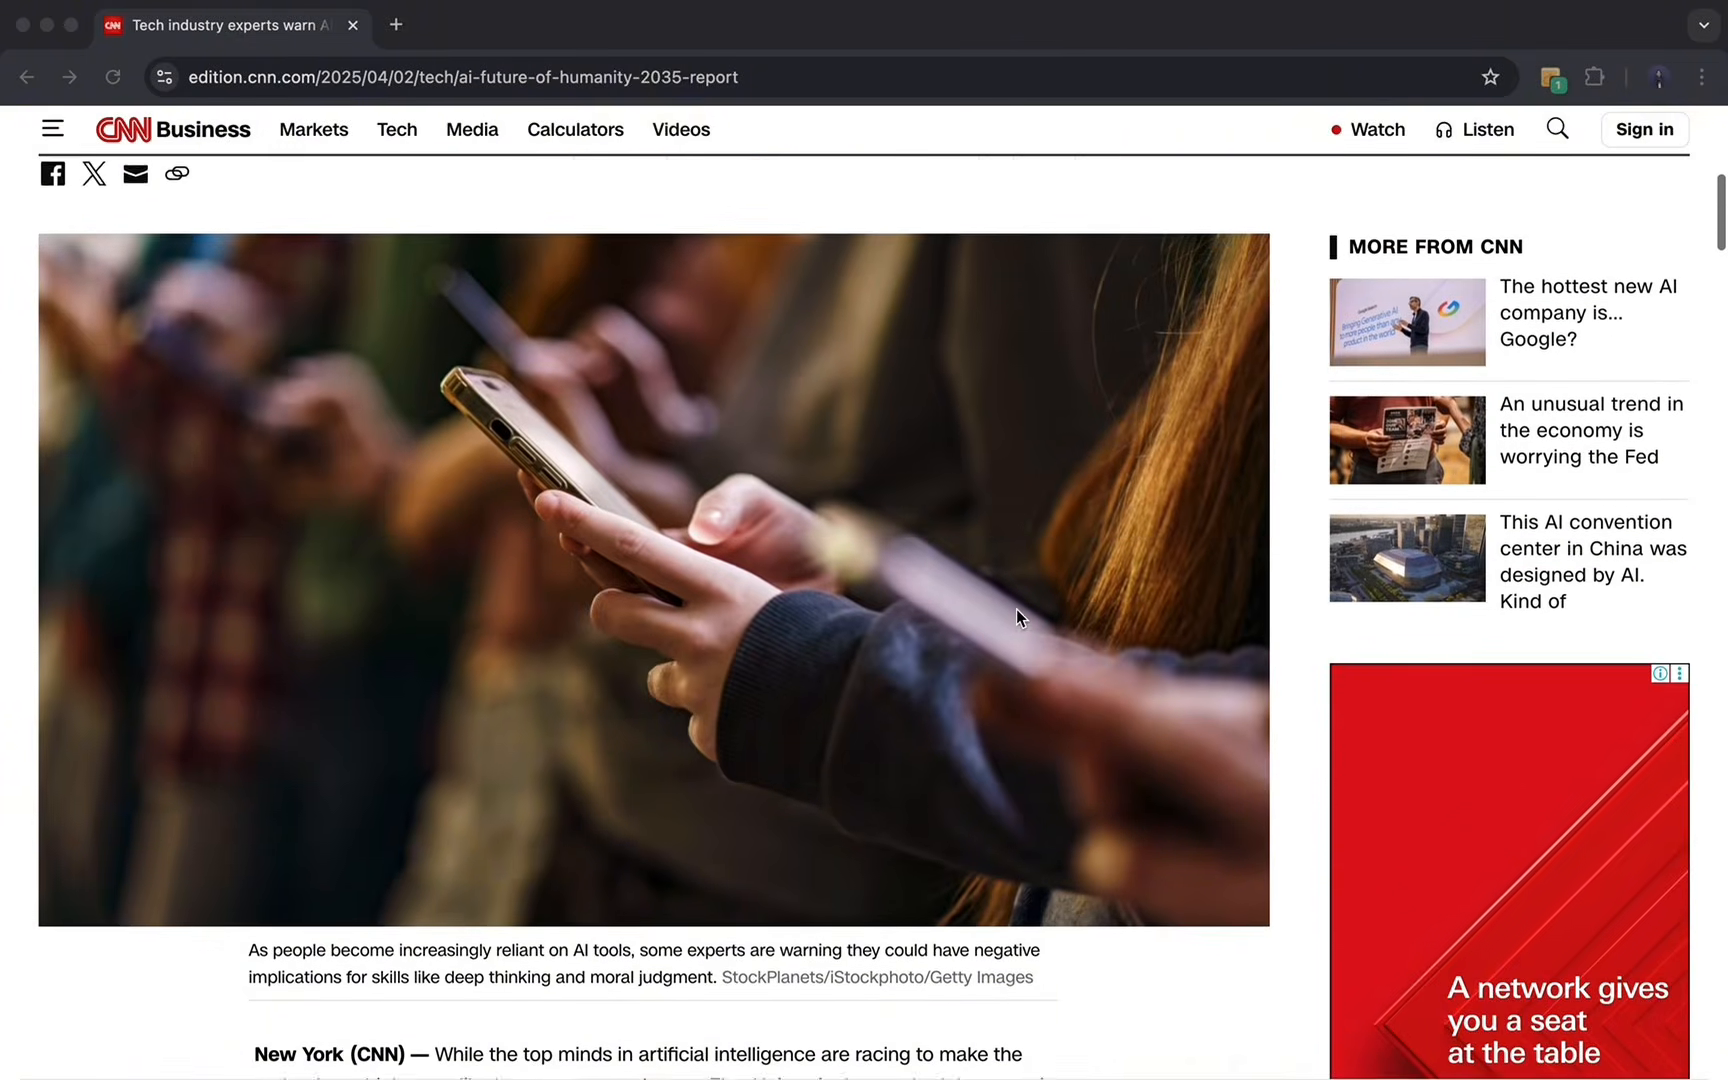
{"action": "scroll", "coordinate": [1017, 617], "scroll_direction": "up", "scroll_amount": 2}
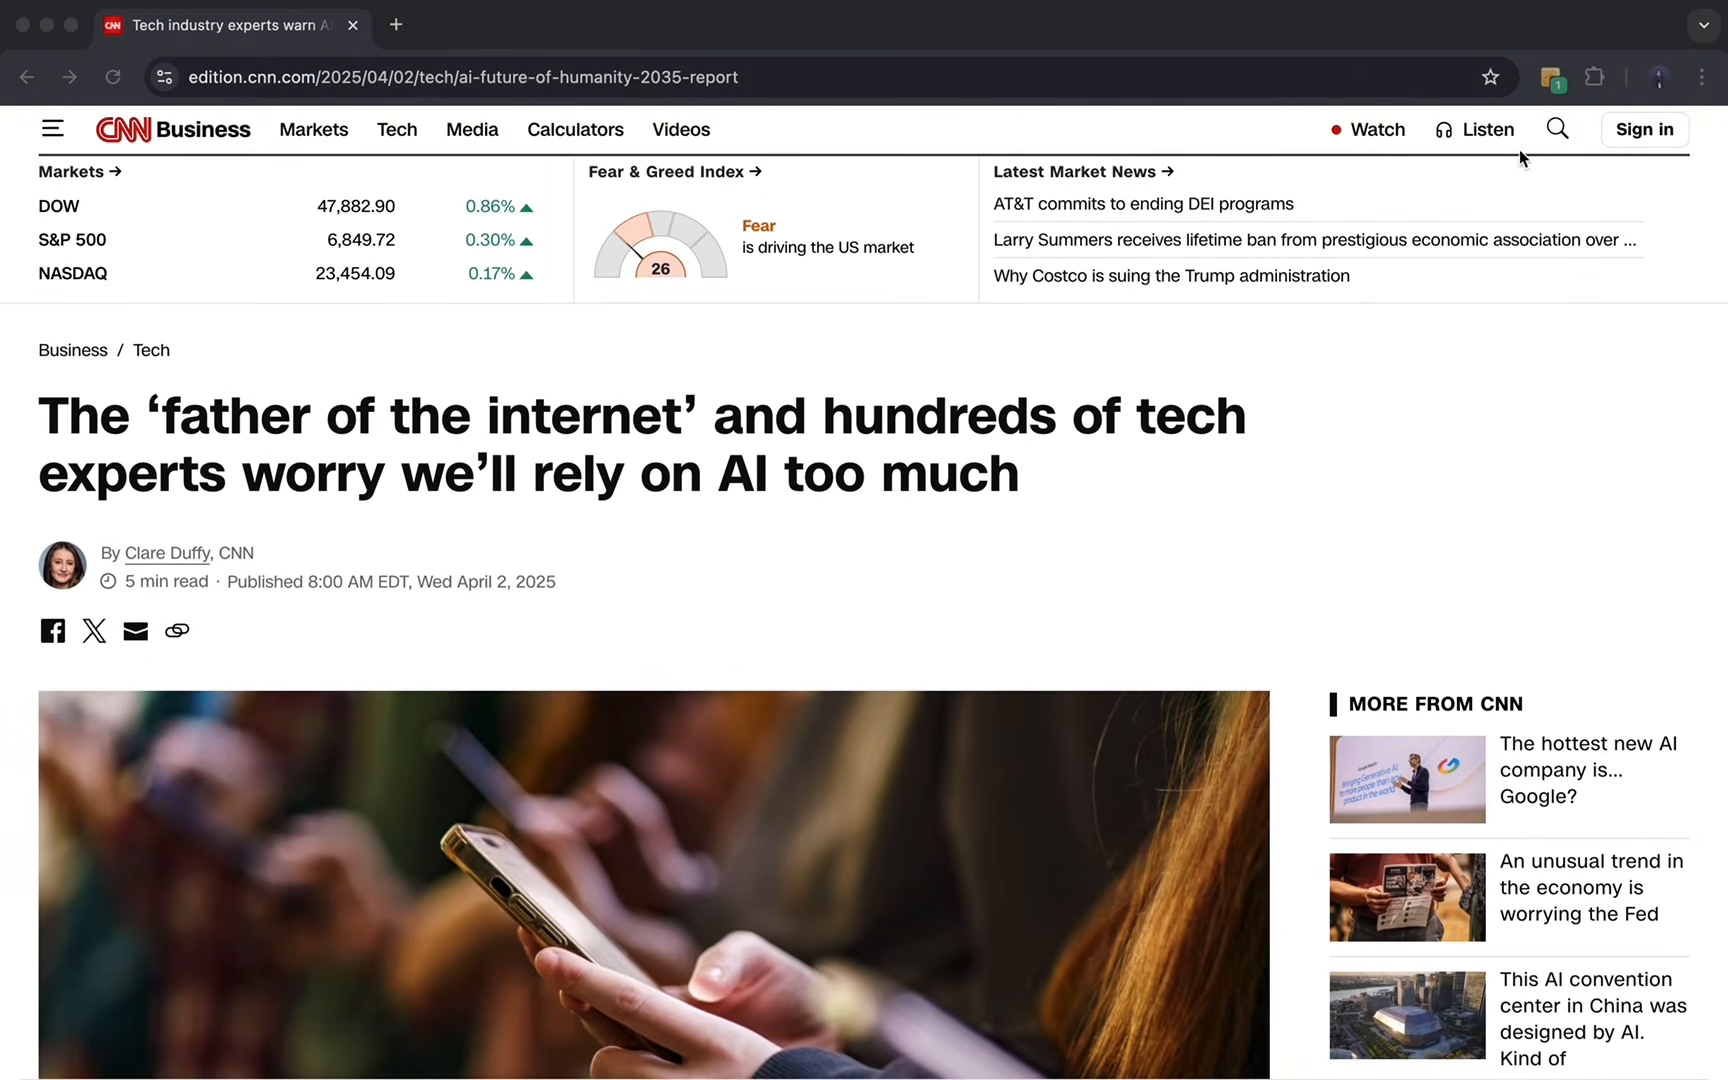
{"action": "left_click", "coordinate": [1545, 80]}
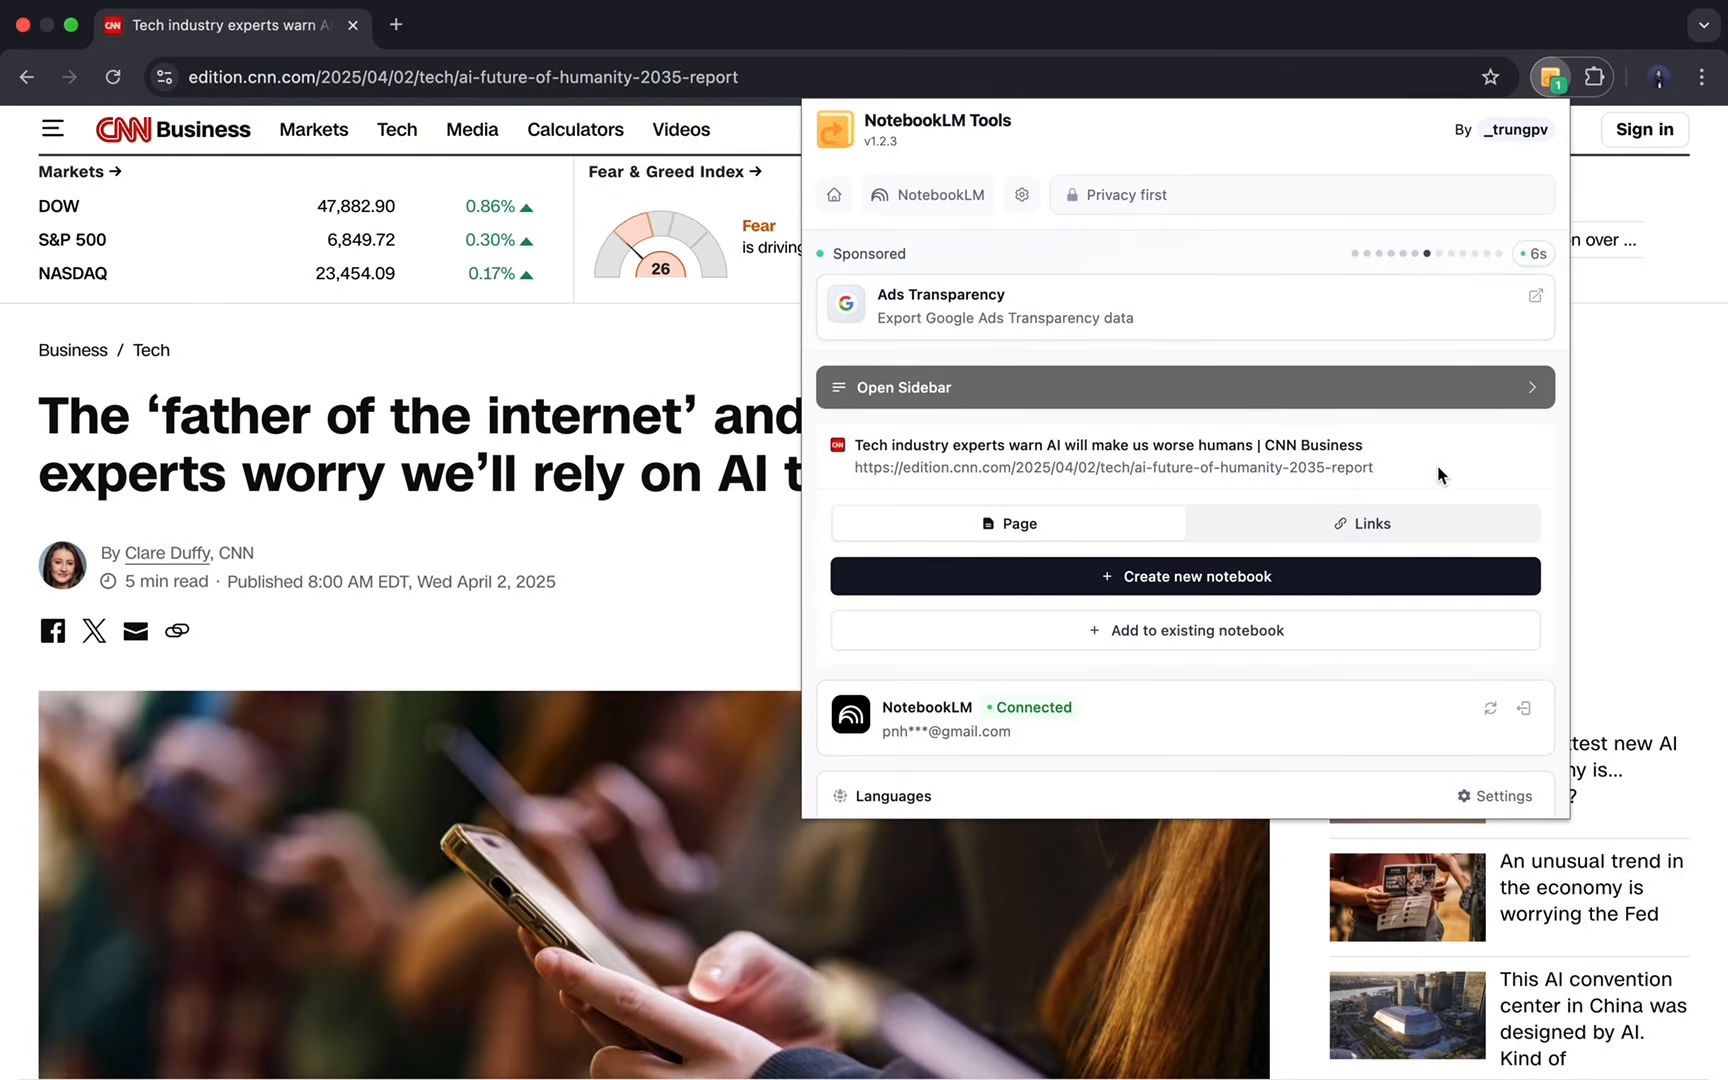
{"action": "left_click", "coordinate": [1353, 538]}
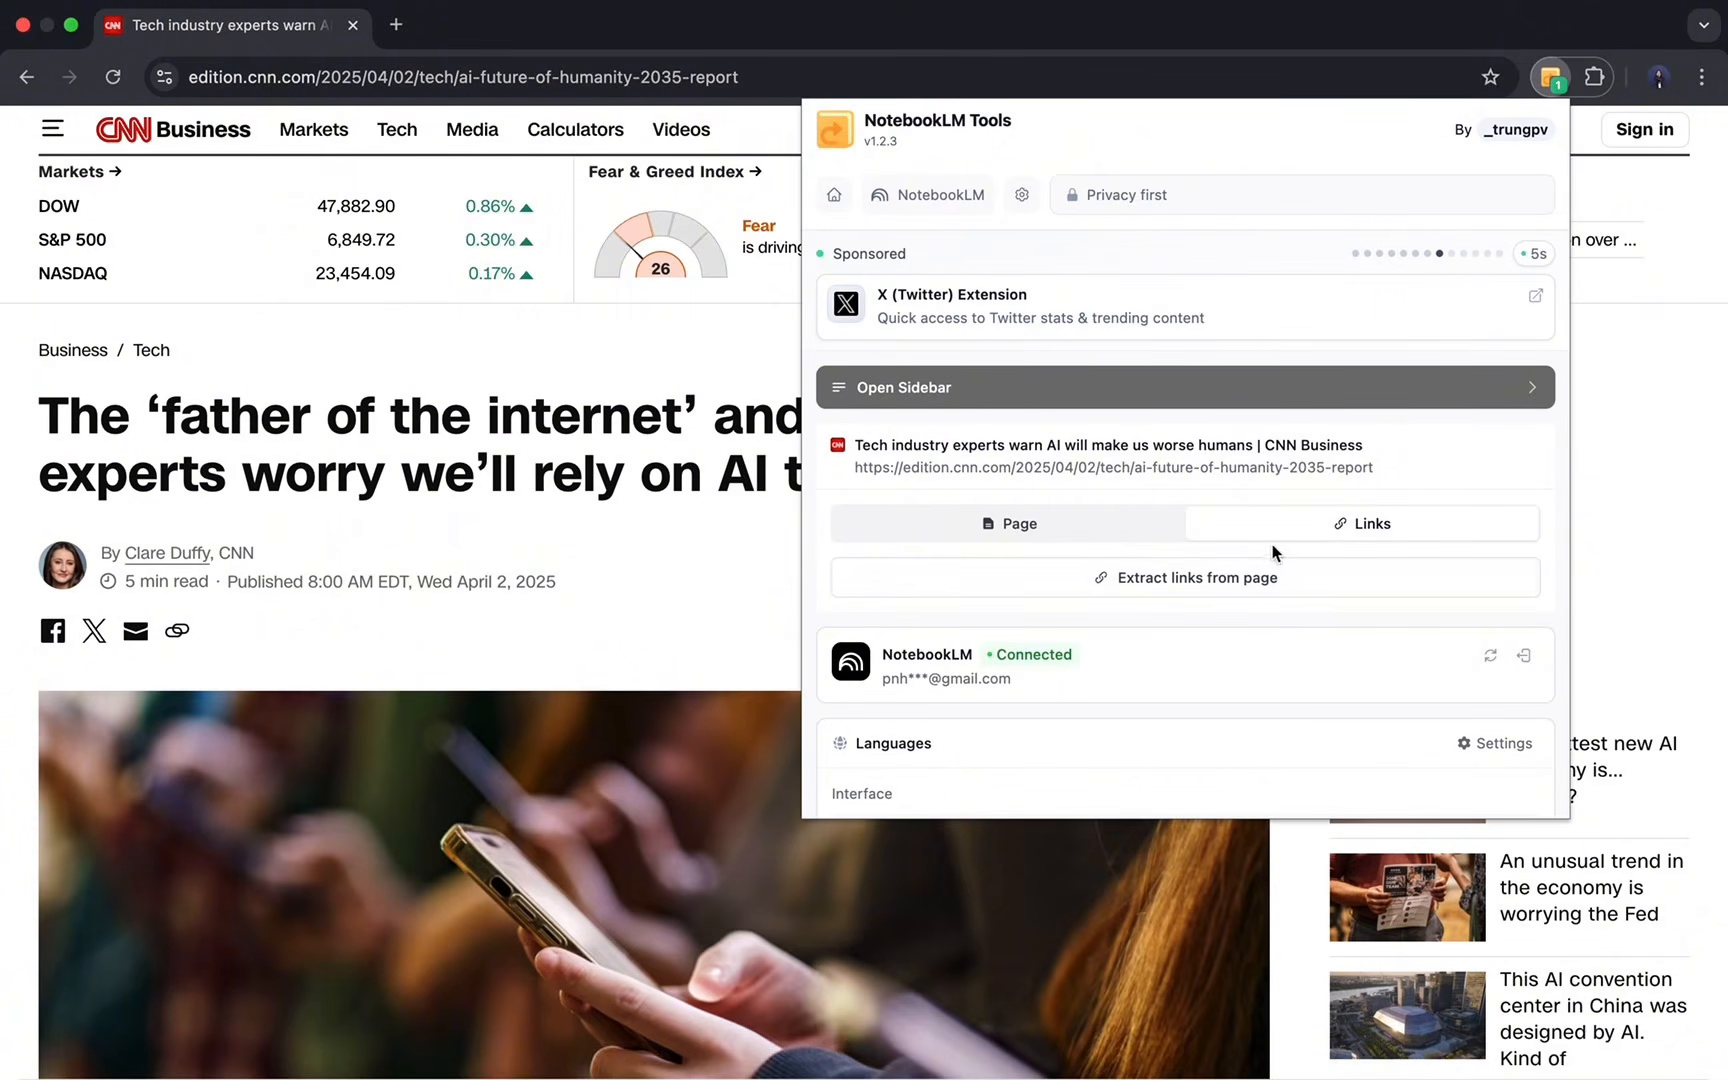
{"action": "left_click", "coordinate": [1238, 578]}
Examine the list of links extracted from the article to see which sections and pages they point to.
{"action": "scroll", "coordinate": [1205, 633], "scroll_direction": "down", "scroll_amount": 2}
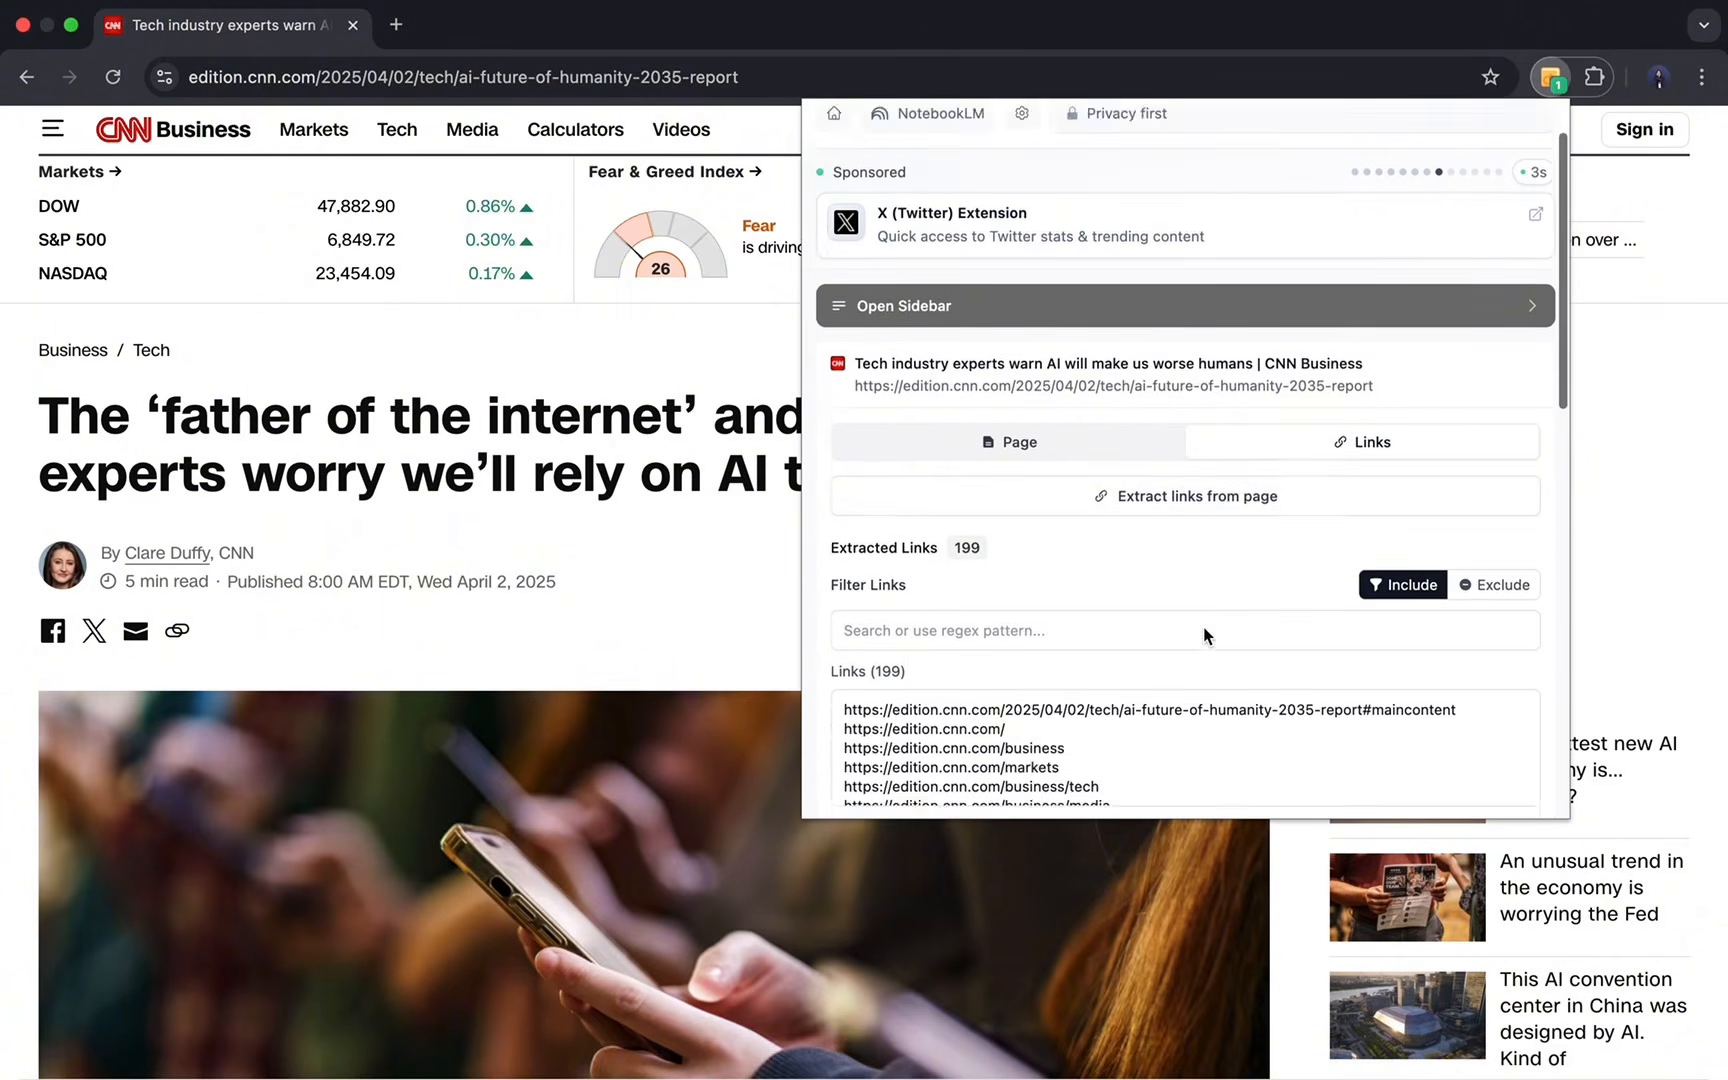
{"action": "scroll", "coordinate": [1207, 636], "scroll_direction": "down", "scroll_amount": 3}
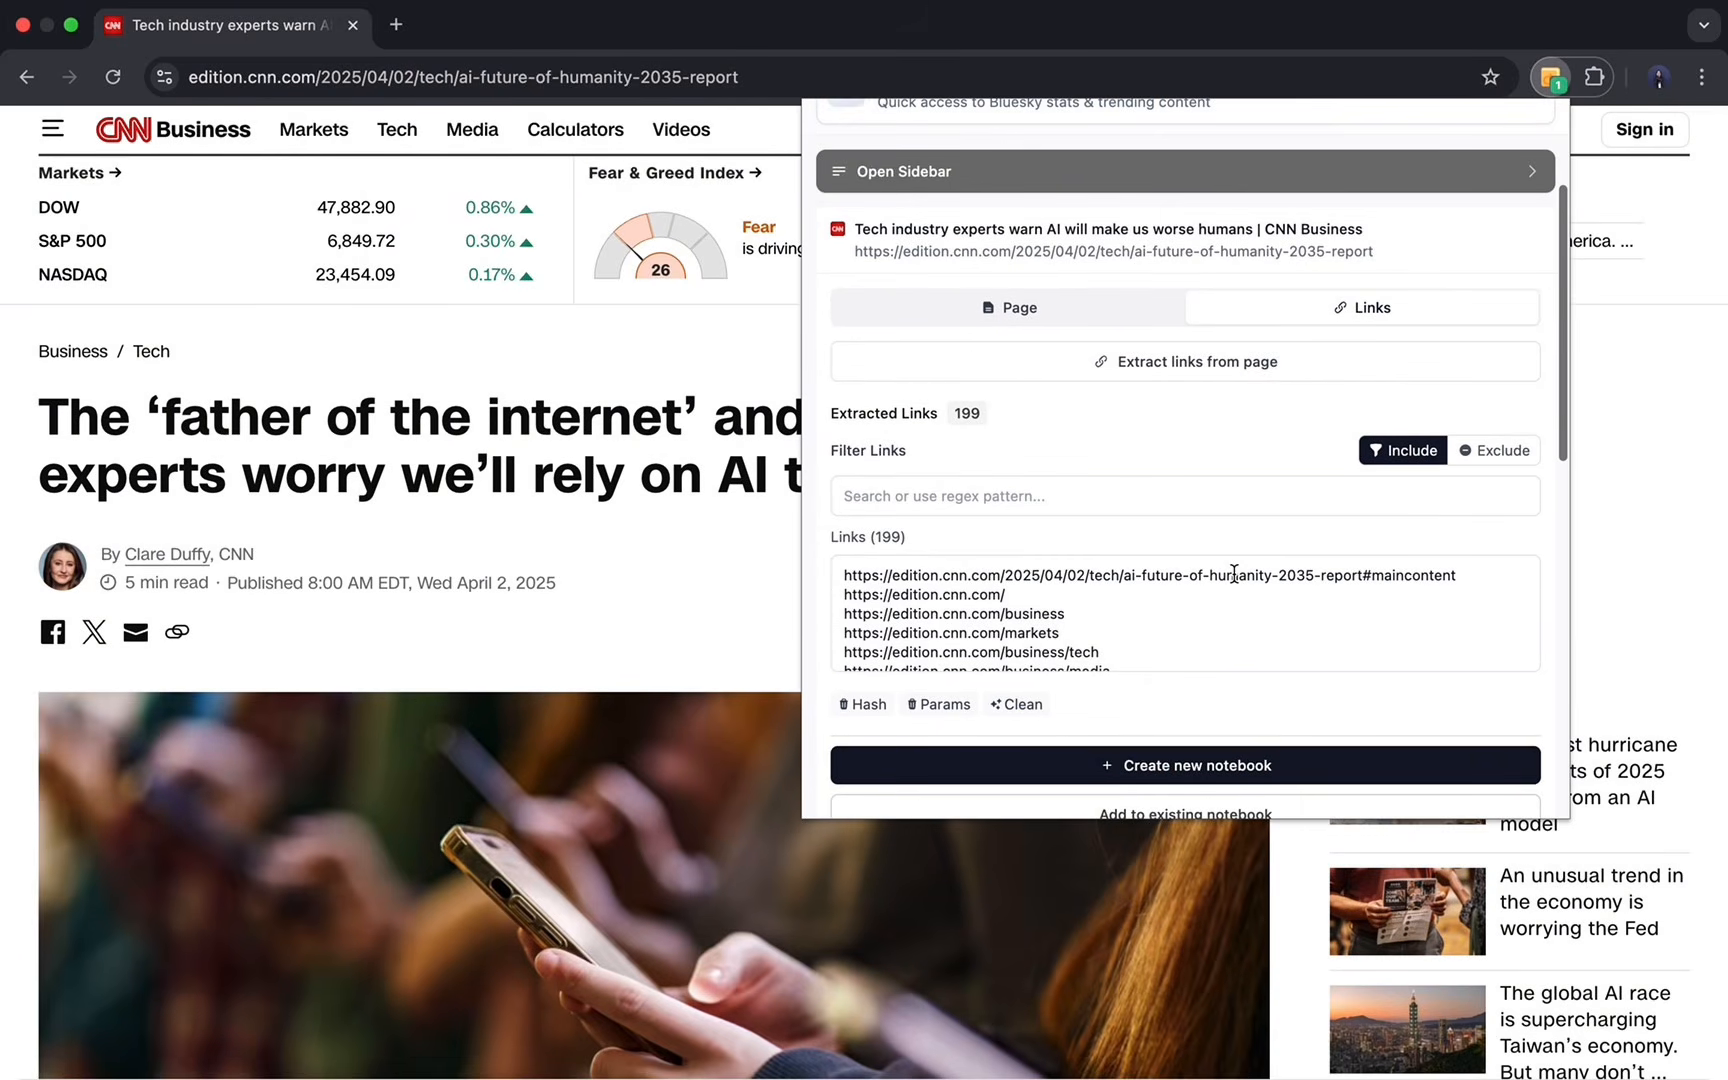
{"action": "scroll", "coordinate": [1234, 573], "scroll_direction": "down", "scroll_amount": 3}
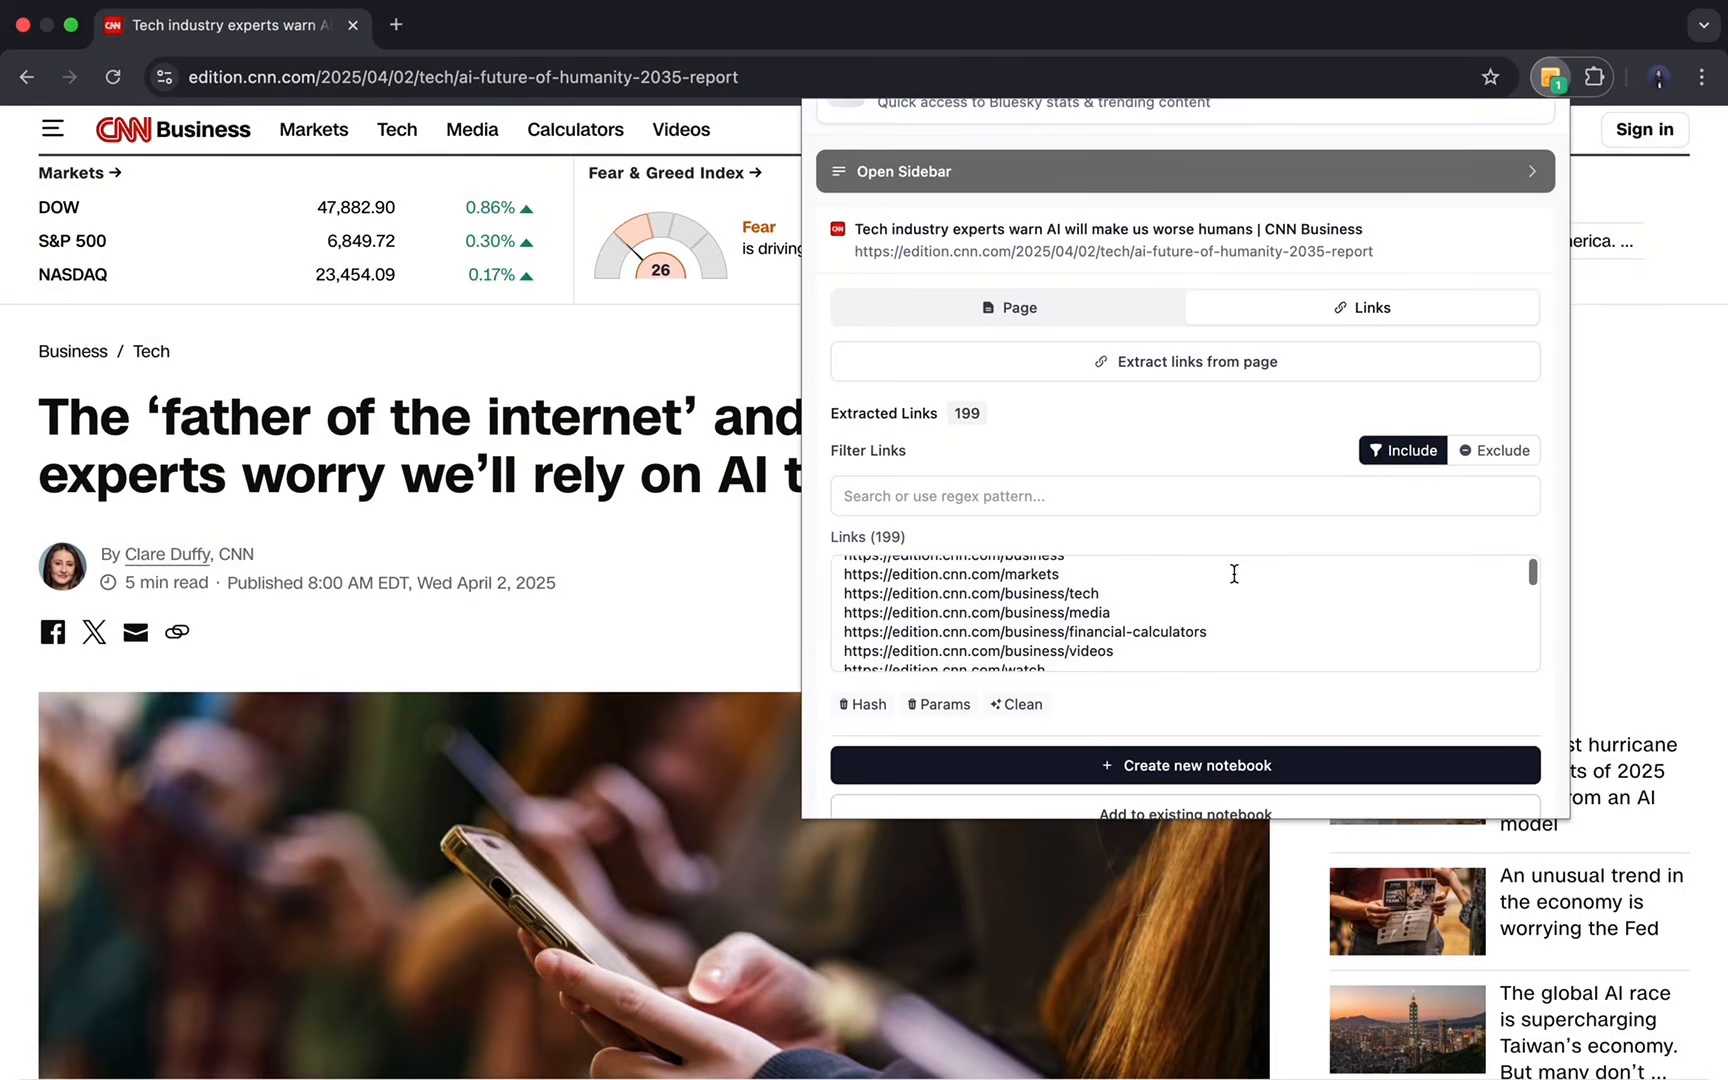
{"action": "scroll", "coordinate": [1234, 573], "scroll_direction": "down", "scroll_amount": 5}
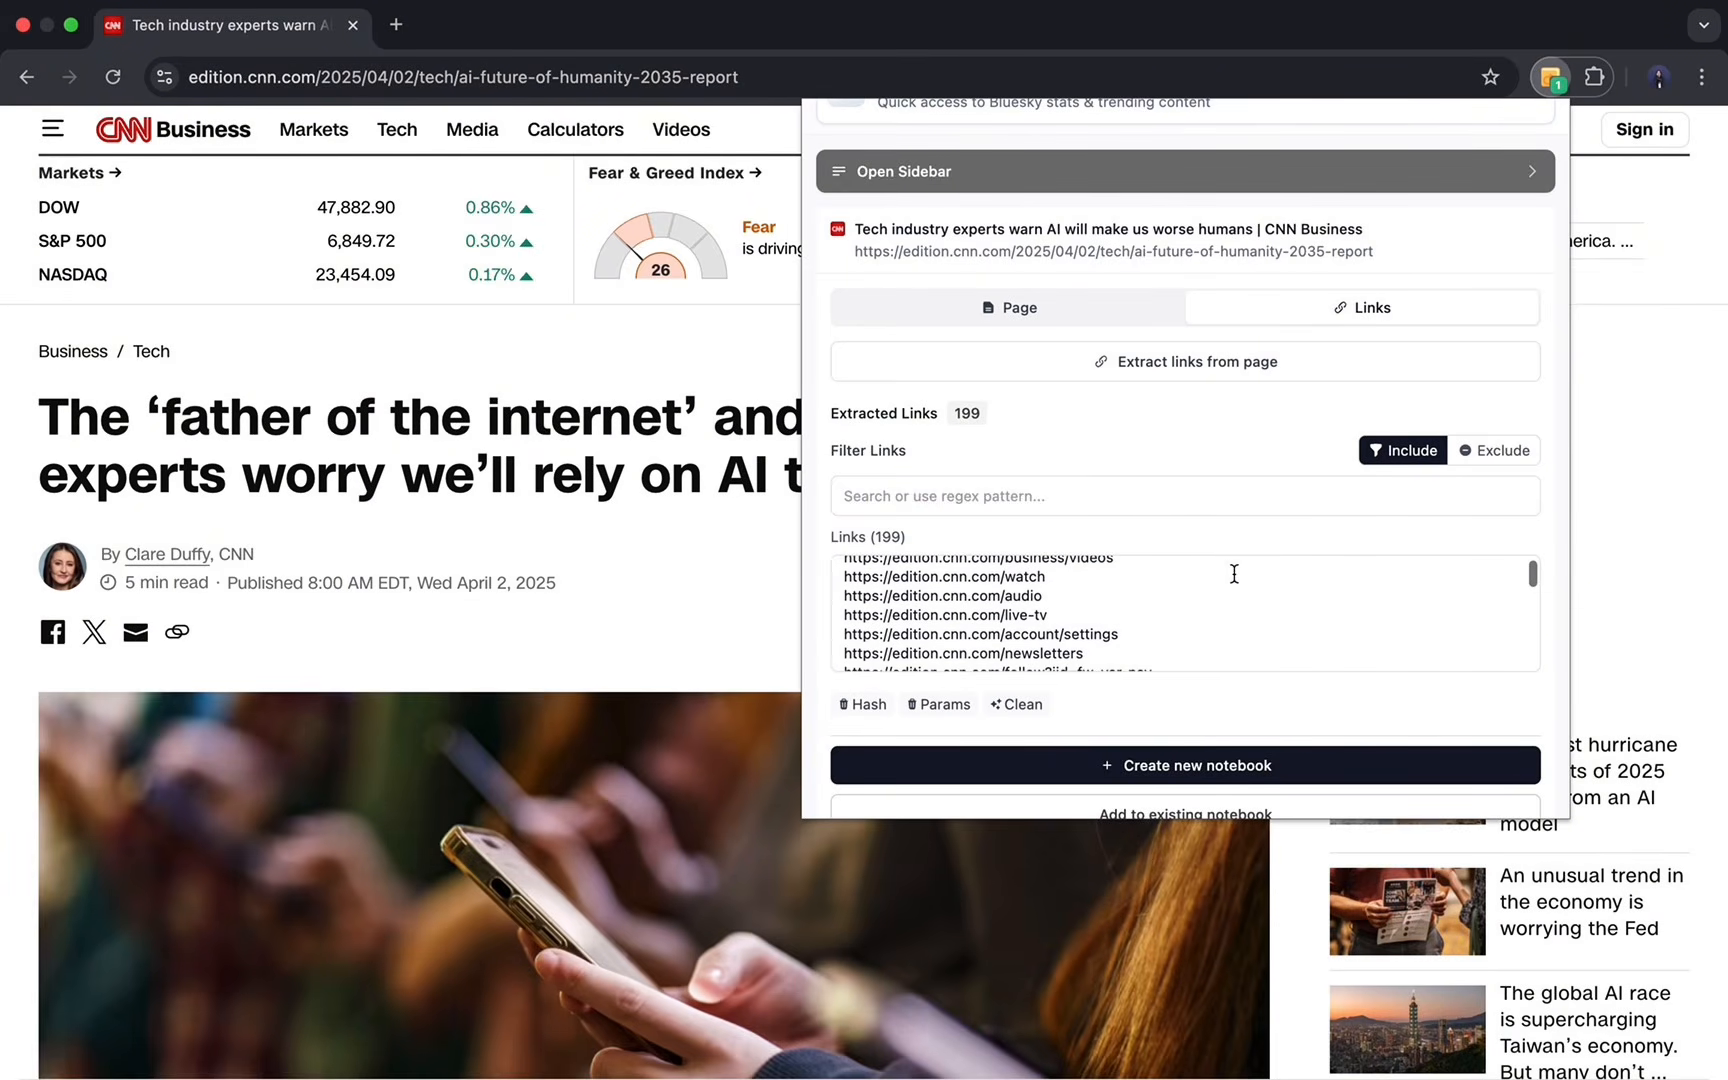
{"action": "scroll", "coordinate": [1234, 573], "scroll_direction": "down", "scroll_amount": 5}
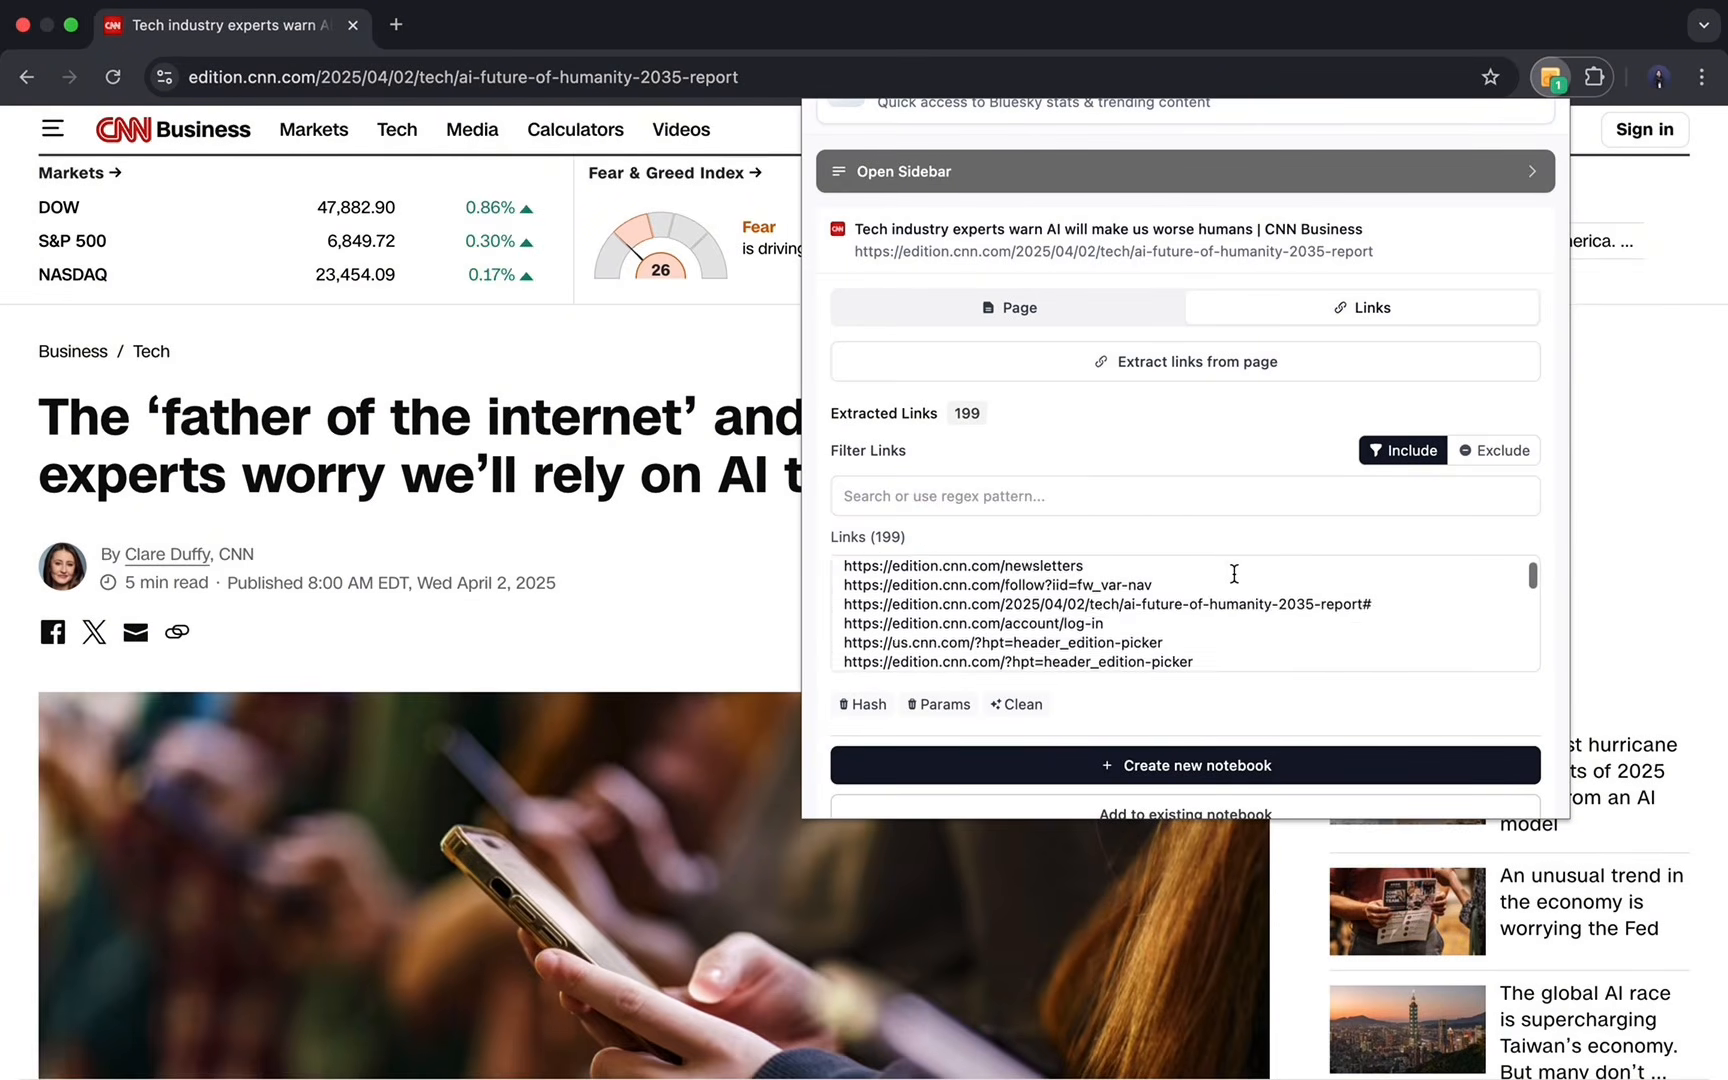
{"action": "scroll", "coordinate": [1234, 573], "scroll_direction": "down", "scroll_amount": 4}
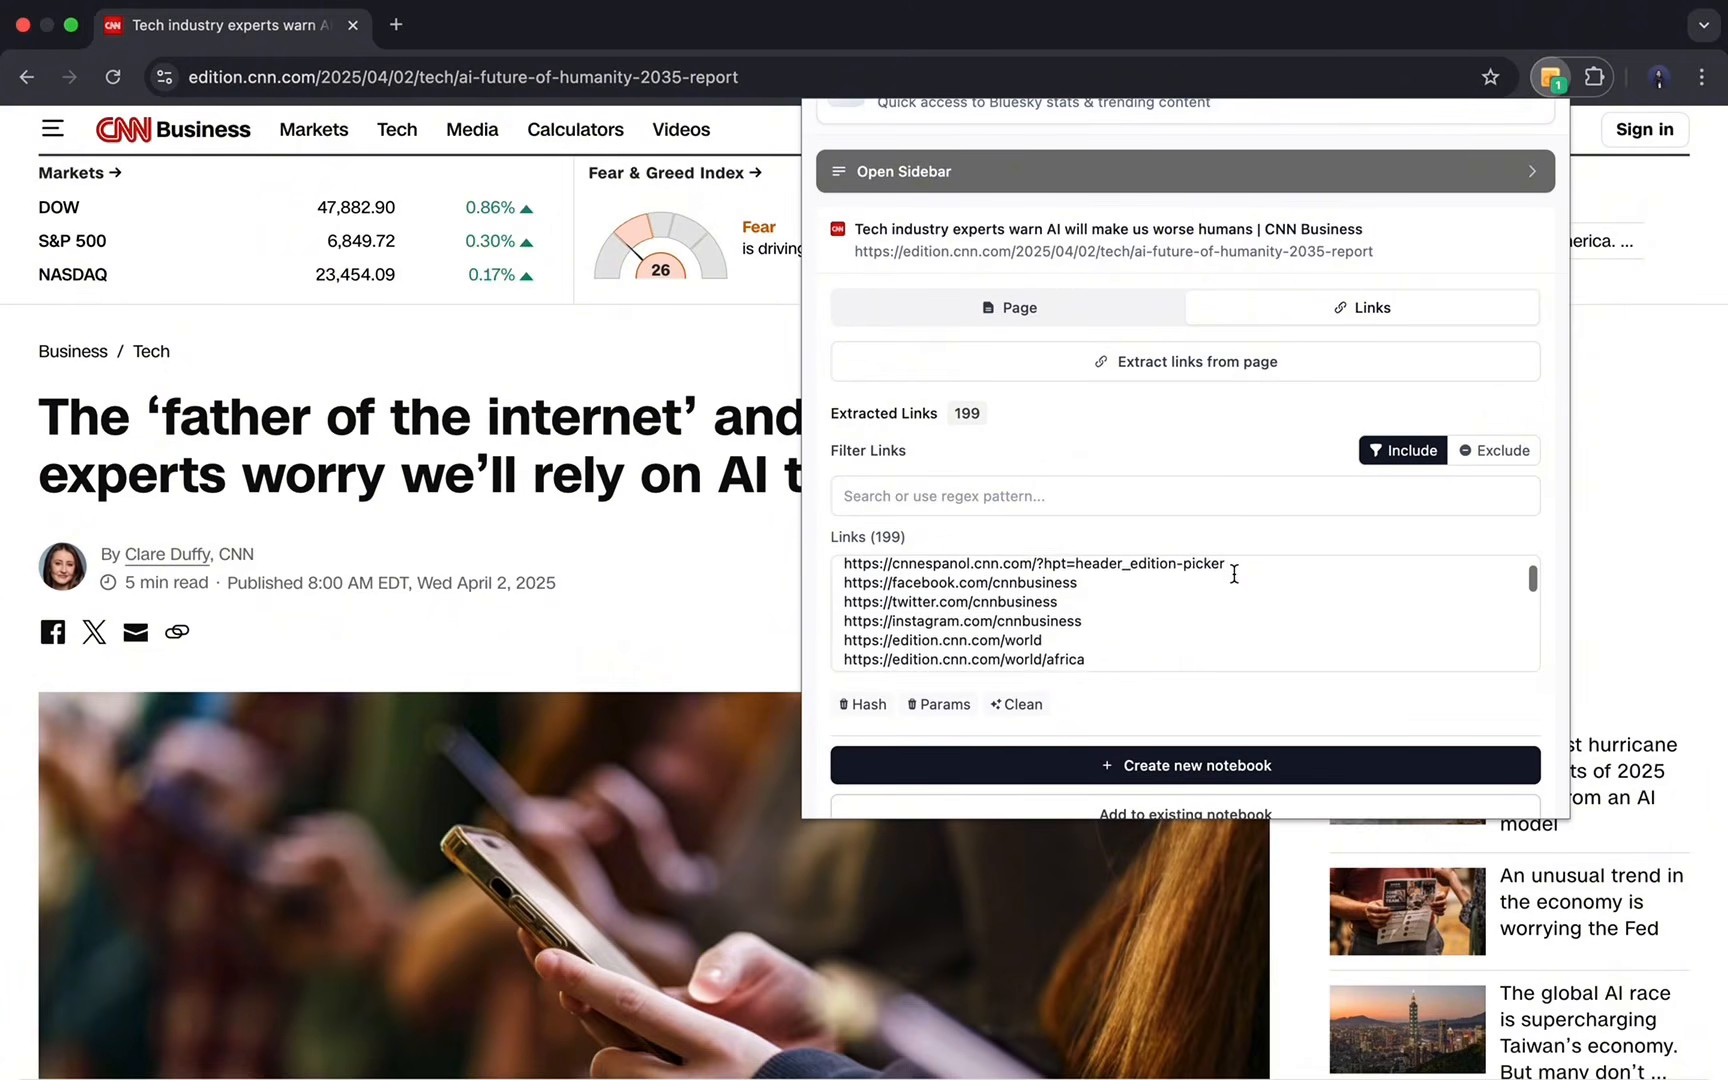
{"action": "scroll", "coordinate": [1234, 573], "scroll_direction": "down", "scroll_amount": 4}
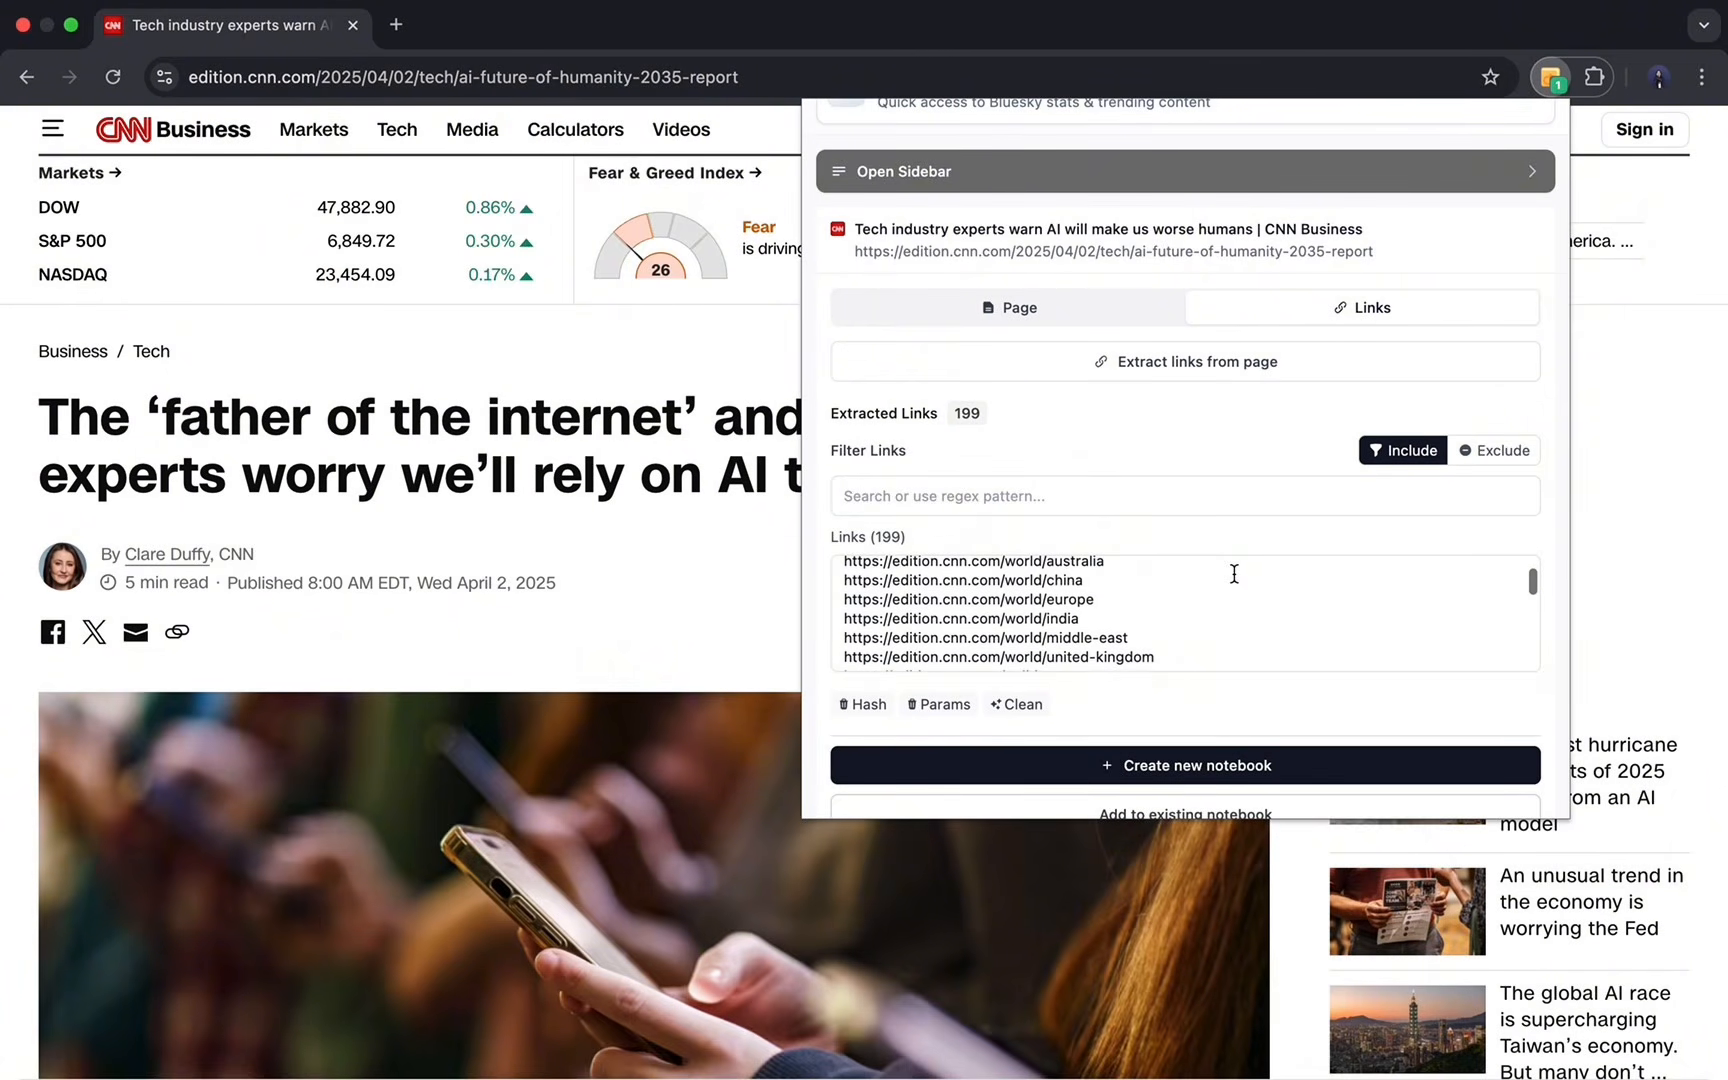
{"action": "scroll", "coordinate": [1234, 573], "scroll_direction": "down", "scroll_amount": 8}
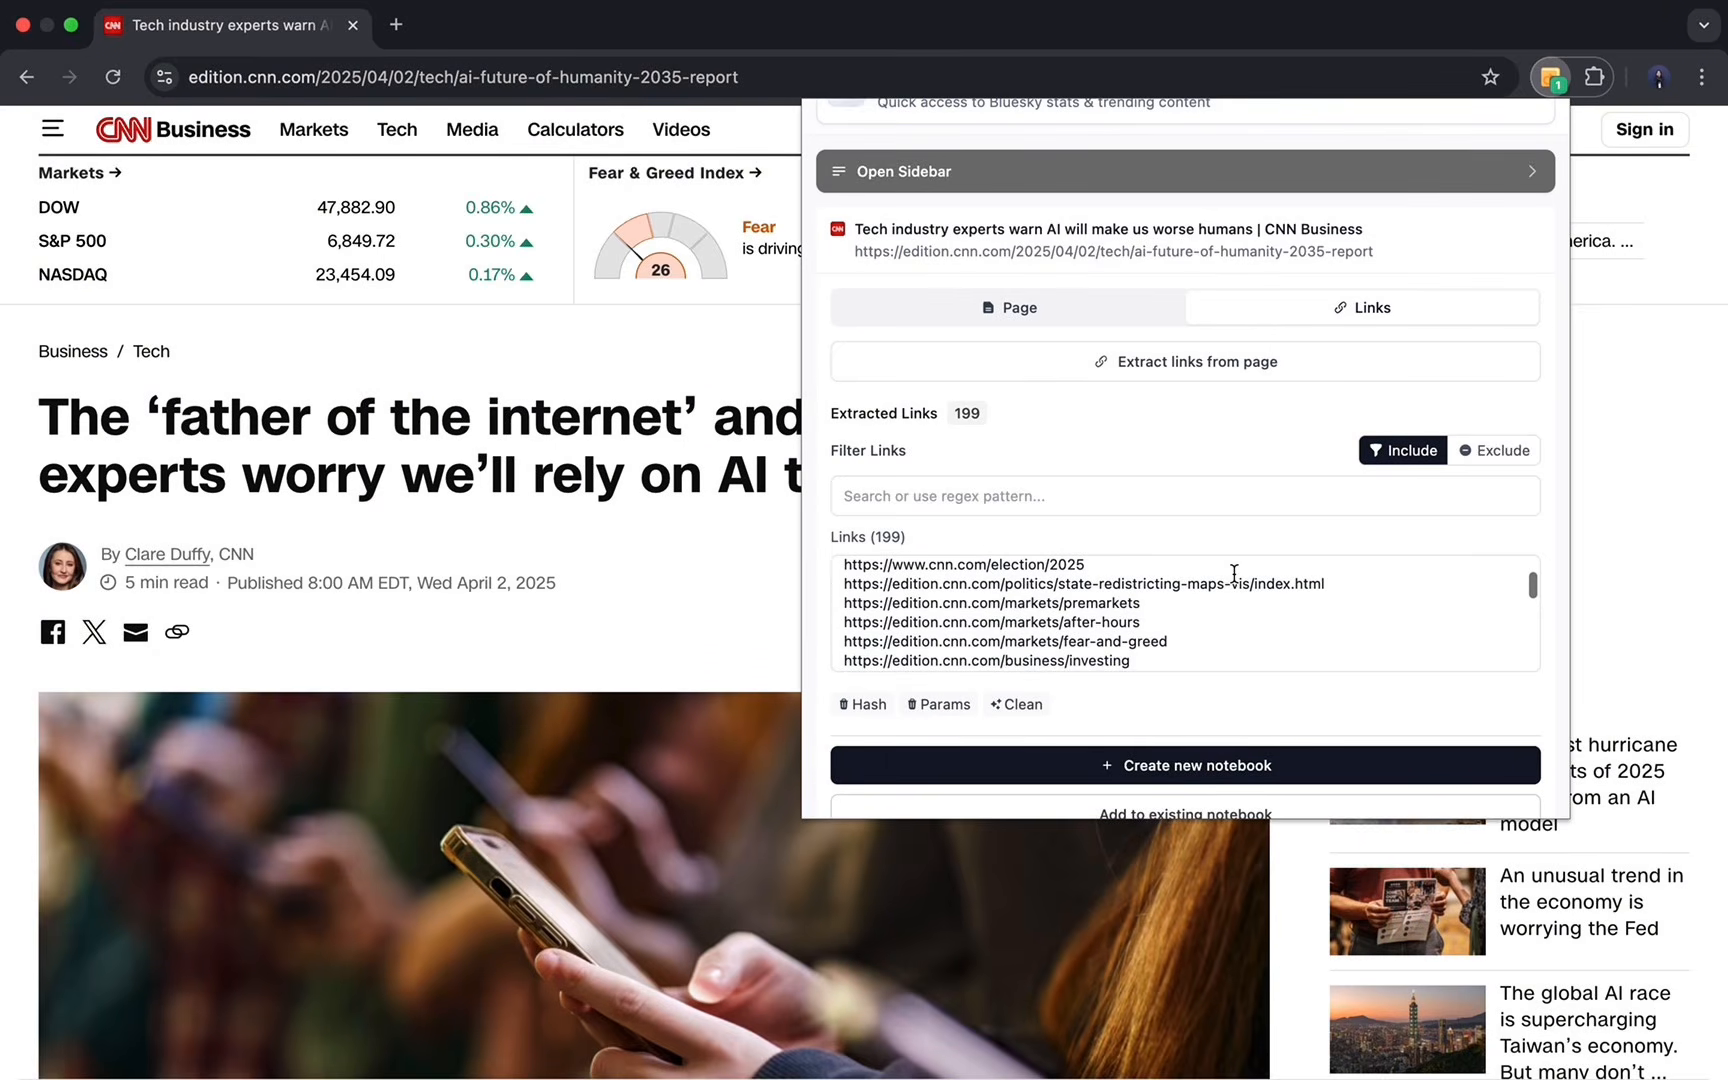
{"action": "scroll", "coordinate": [1234, 573], "scroll_direction": "up", "scroll_amount": 15}
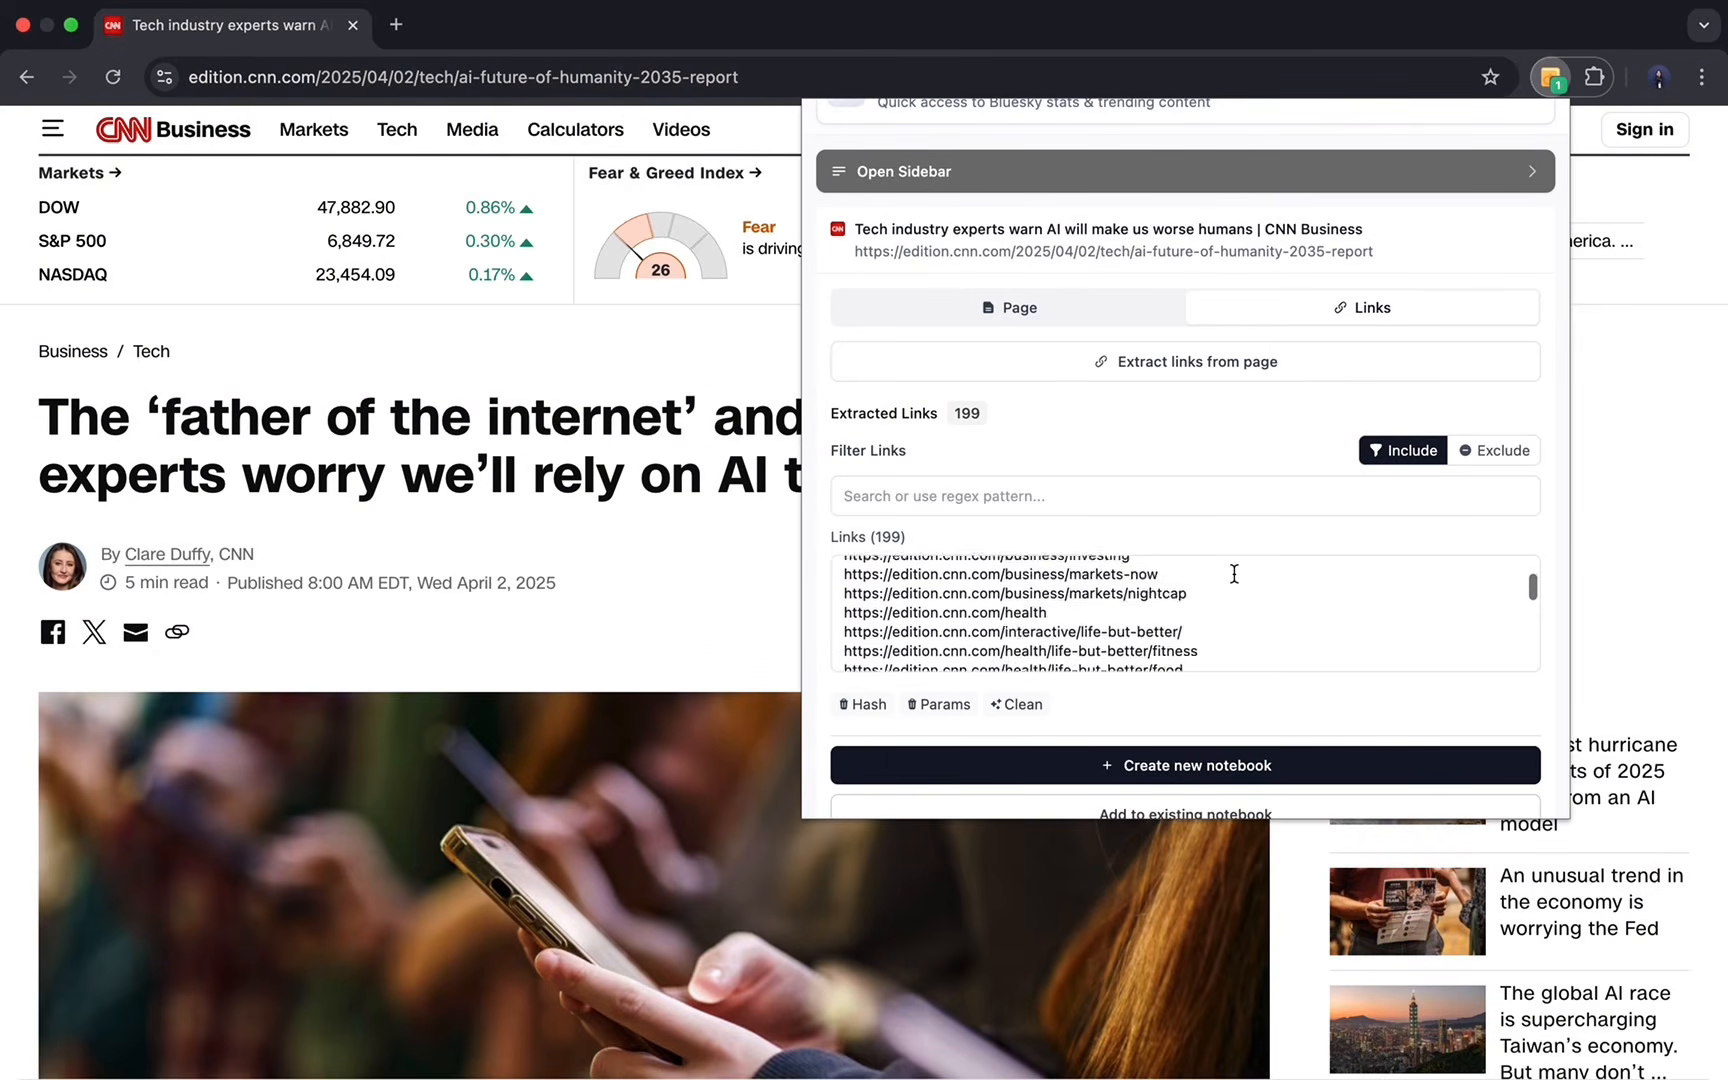
Filter the extracted links to include only those containing "/tech" and check the matching URLs.
{"action": "left_click", "coordinate": [1153, 505]}
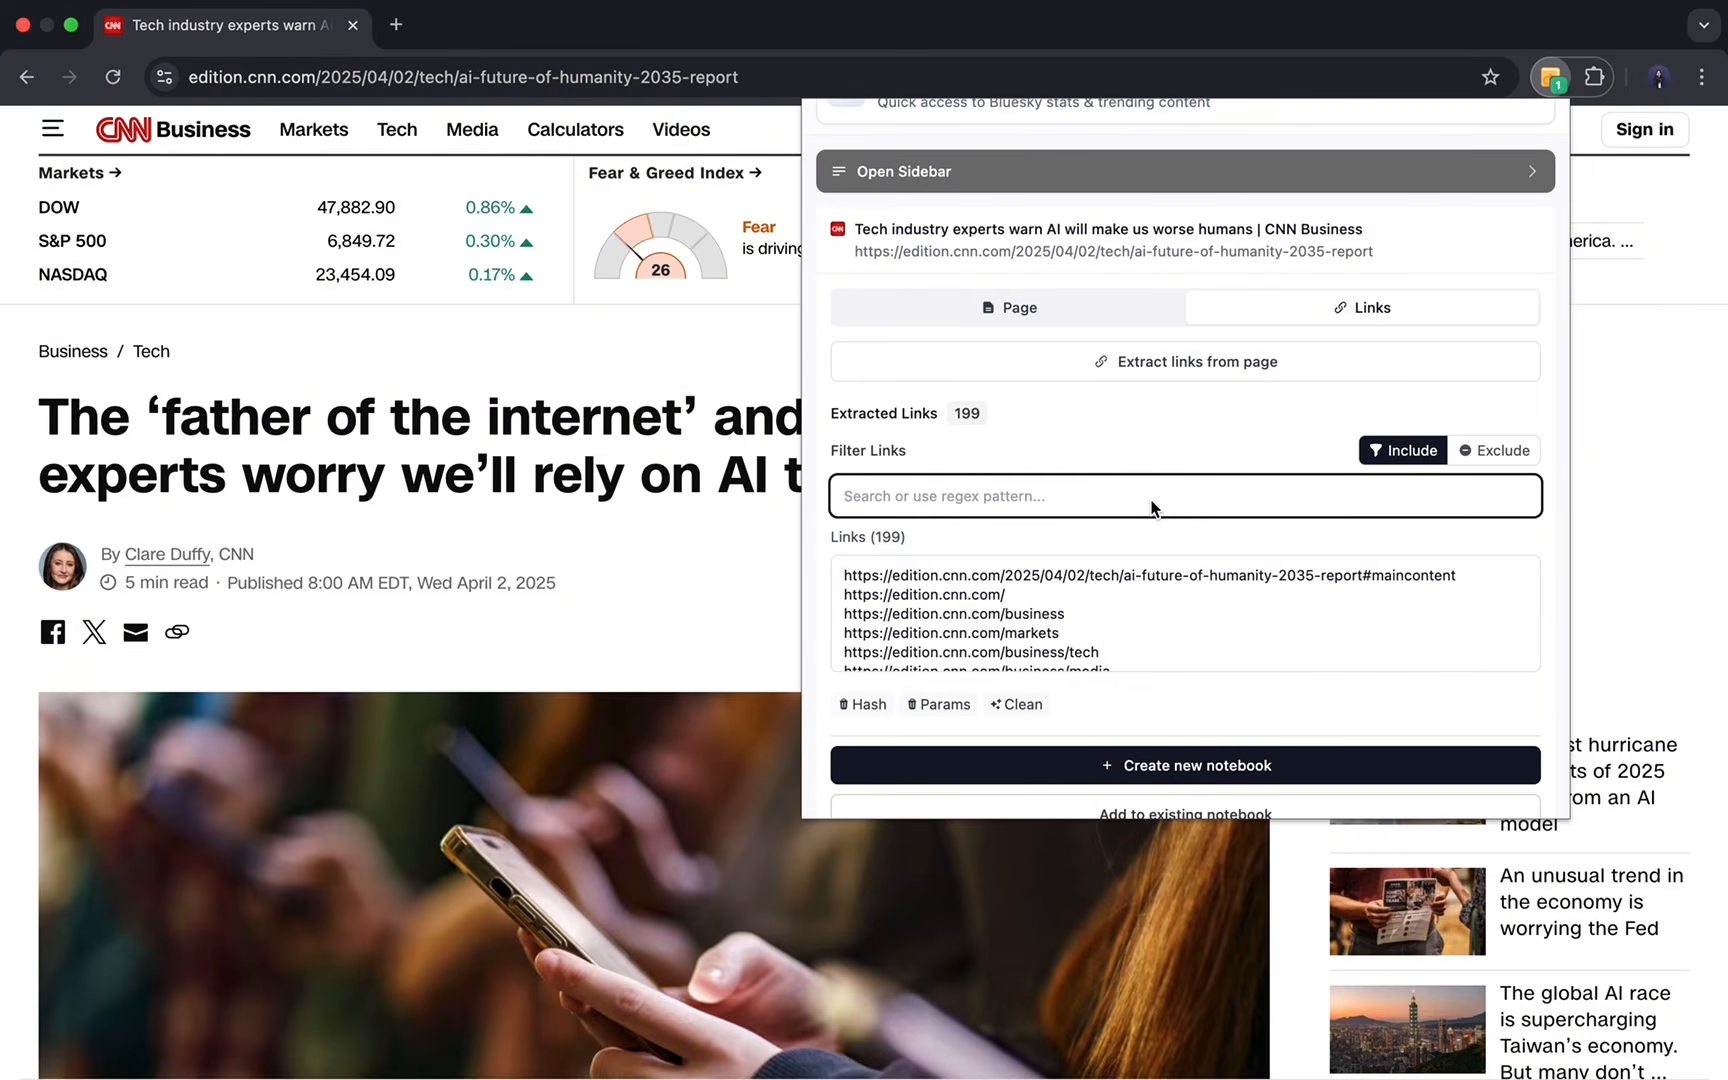
{"action": "type", "text": "/tech"}
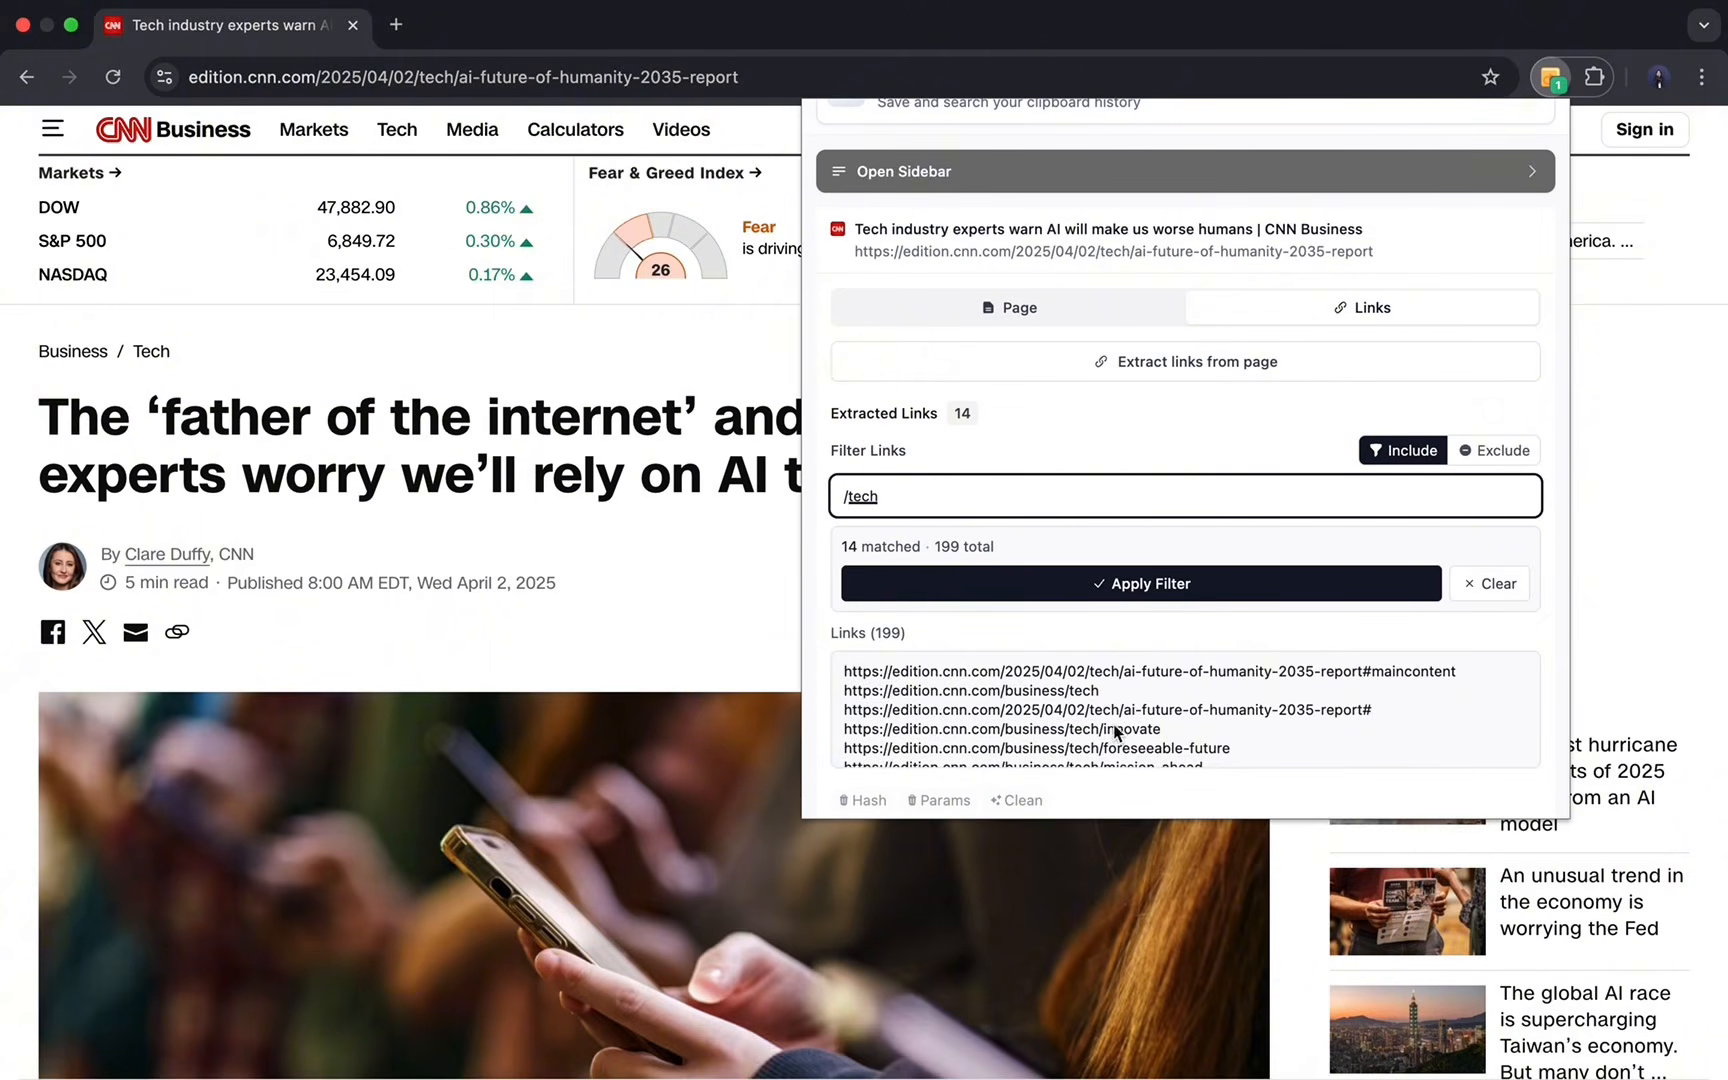
{"action": "scroll", "coordinate": [1120, 728], "scroll_direction": "down", "scroll_amount": 3}
{"action": "scroll", "coordinate": [1118, 733], "scroll_direction": "up", "scroll_amount": 5}
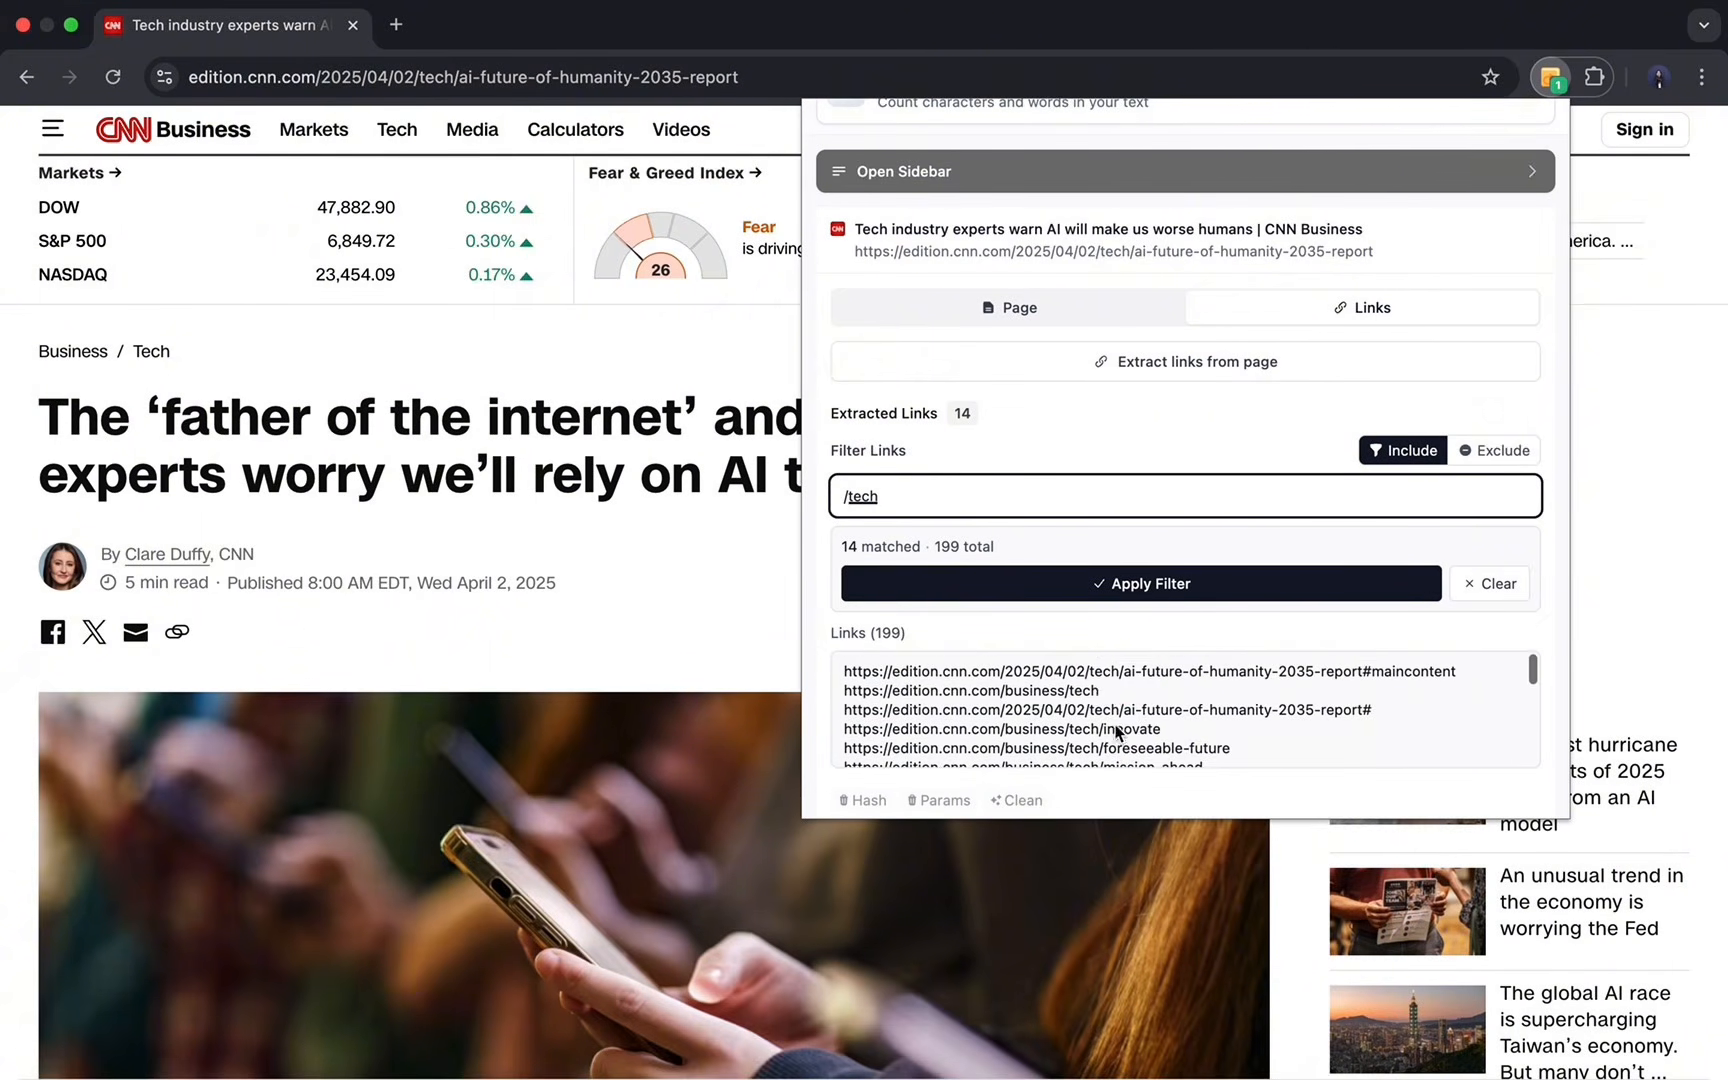
{"action": "left_click_drag", "start_coordinate": [1088, 672], "coordinate": [1122, 672]}
{"action": "left_click", "coordinate": [1161, 690]}
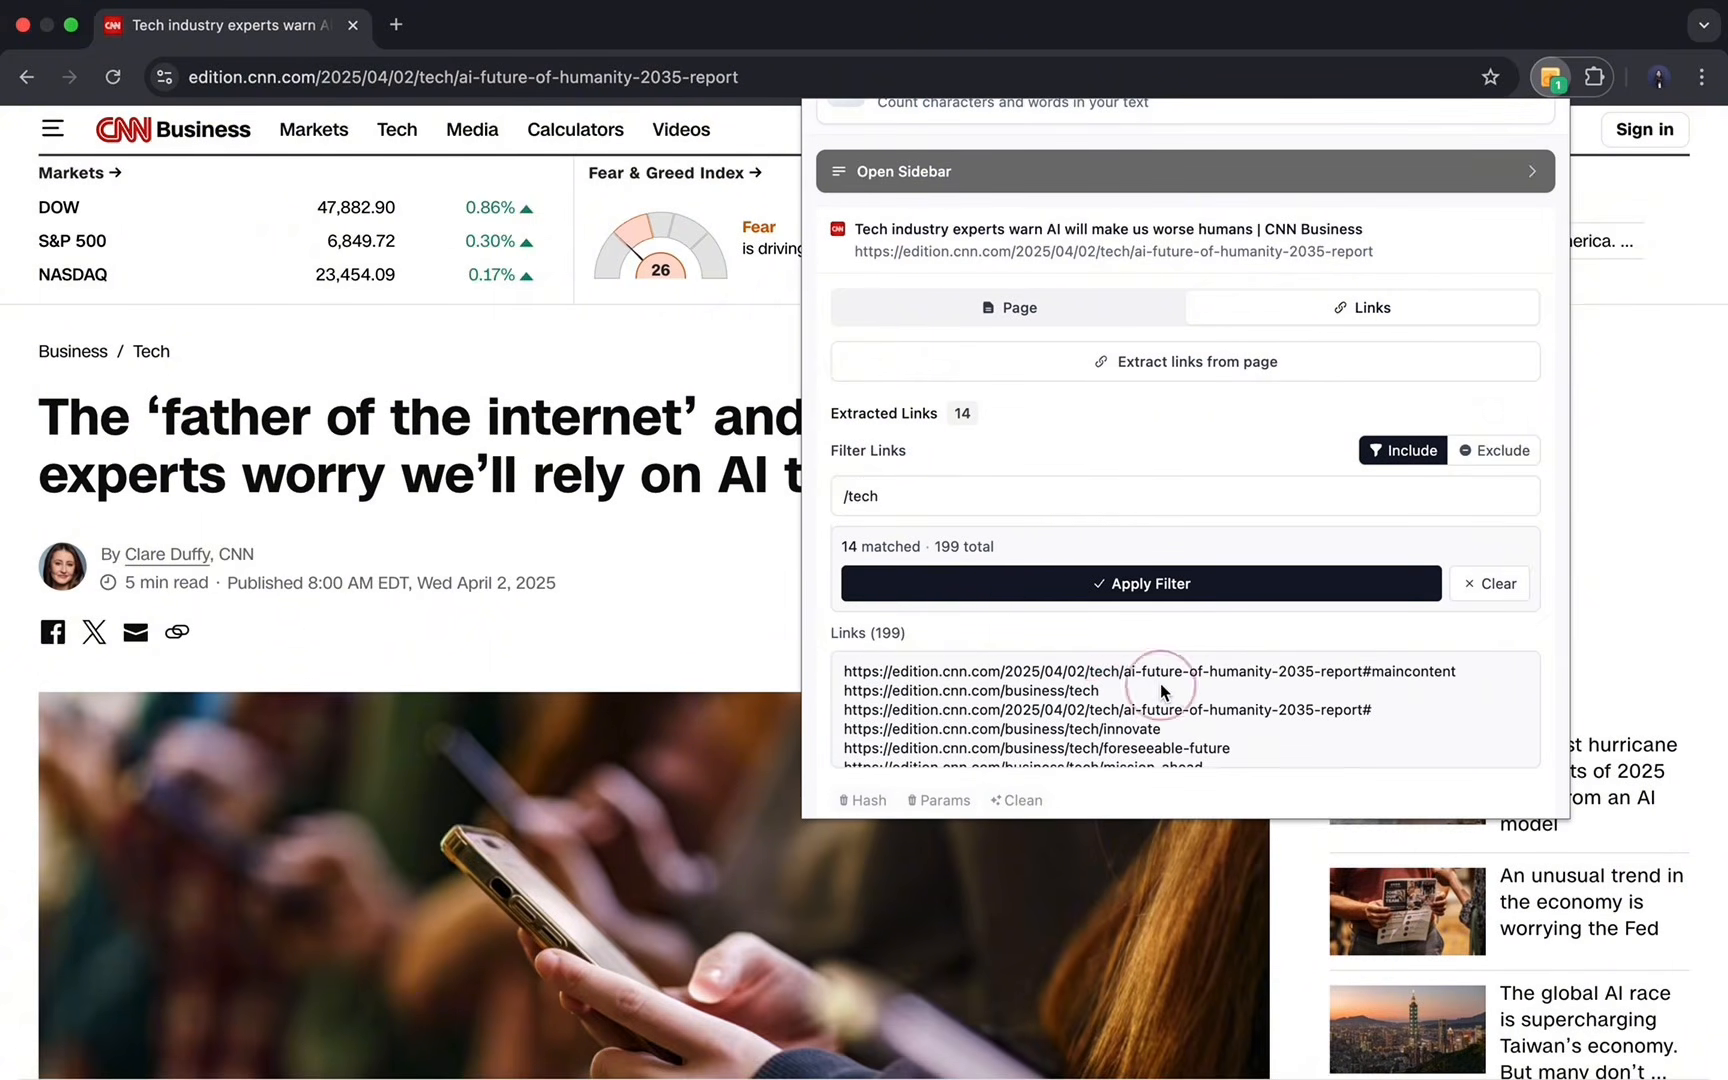
{"action": "scroll", "coordinate": [1184, 477], "scroll_direction": "down", "scroll_amount": 2}
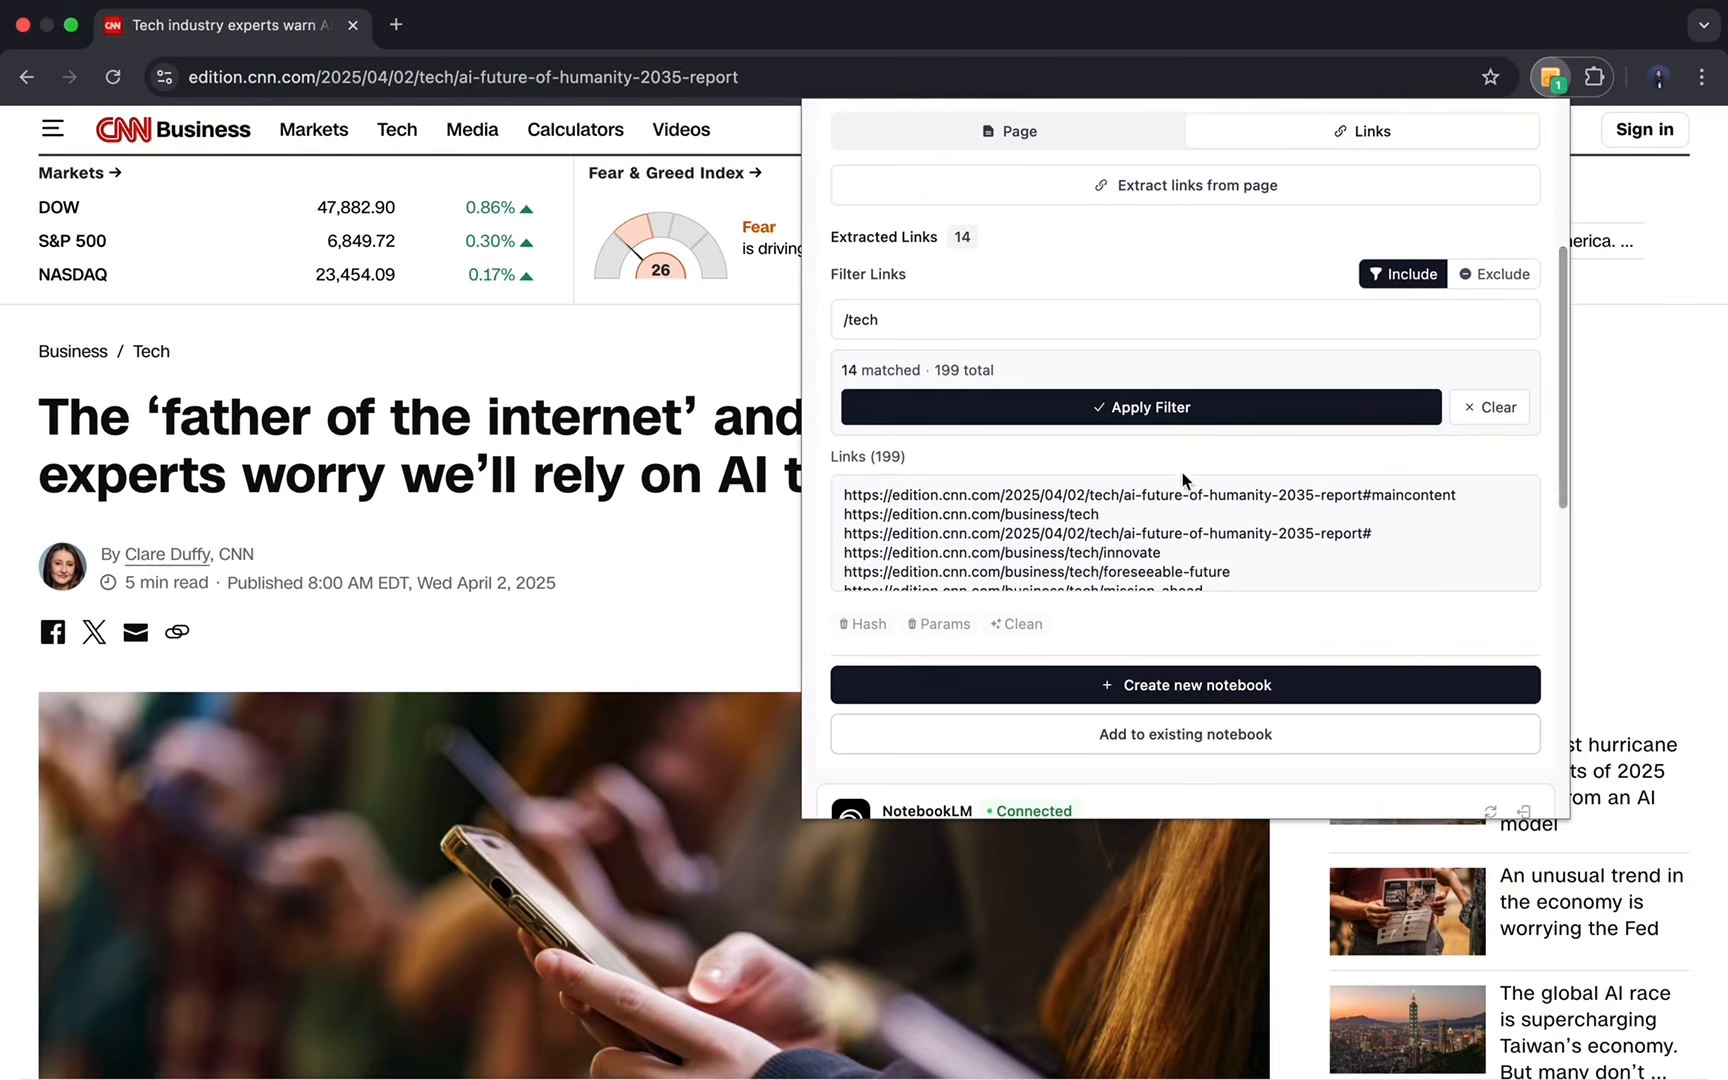
Clear the "/tech" include filter from the extracted links.
{"action": "left_click", "coordinate": [954, 330]}
{"action": "key", "text": "BackSpace"}
{"action": "key", "text": "BackSpace"}
{"action": "key", "text": "BackSpace"}
{"action": "key", "text": "BackSpace"}
{"action": "key", "text": "BackSpace"}
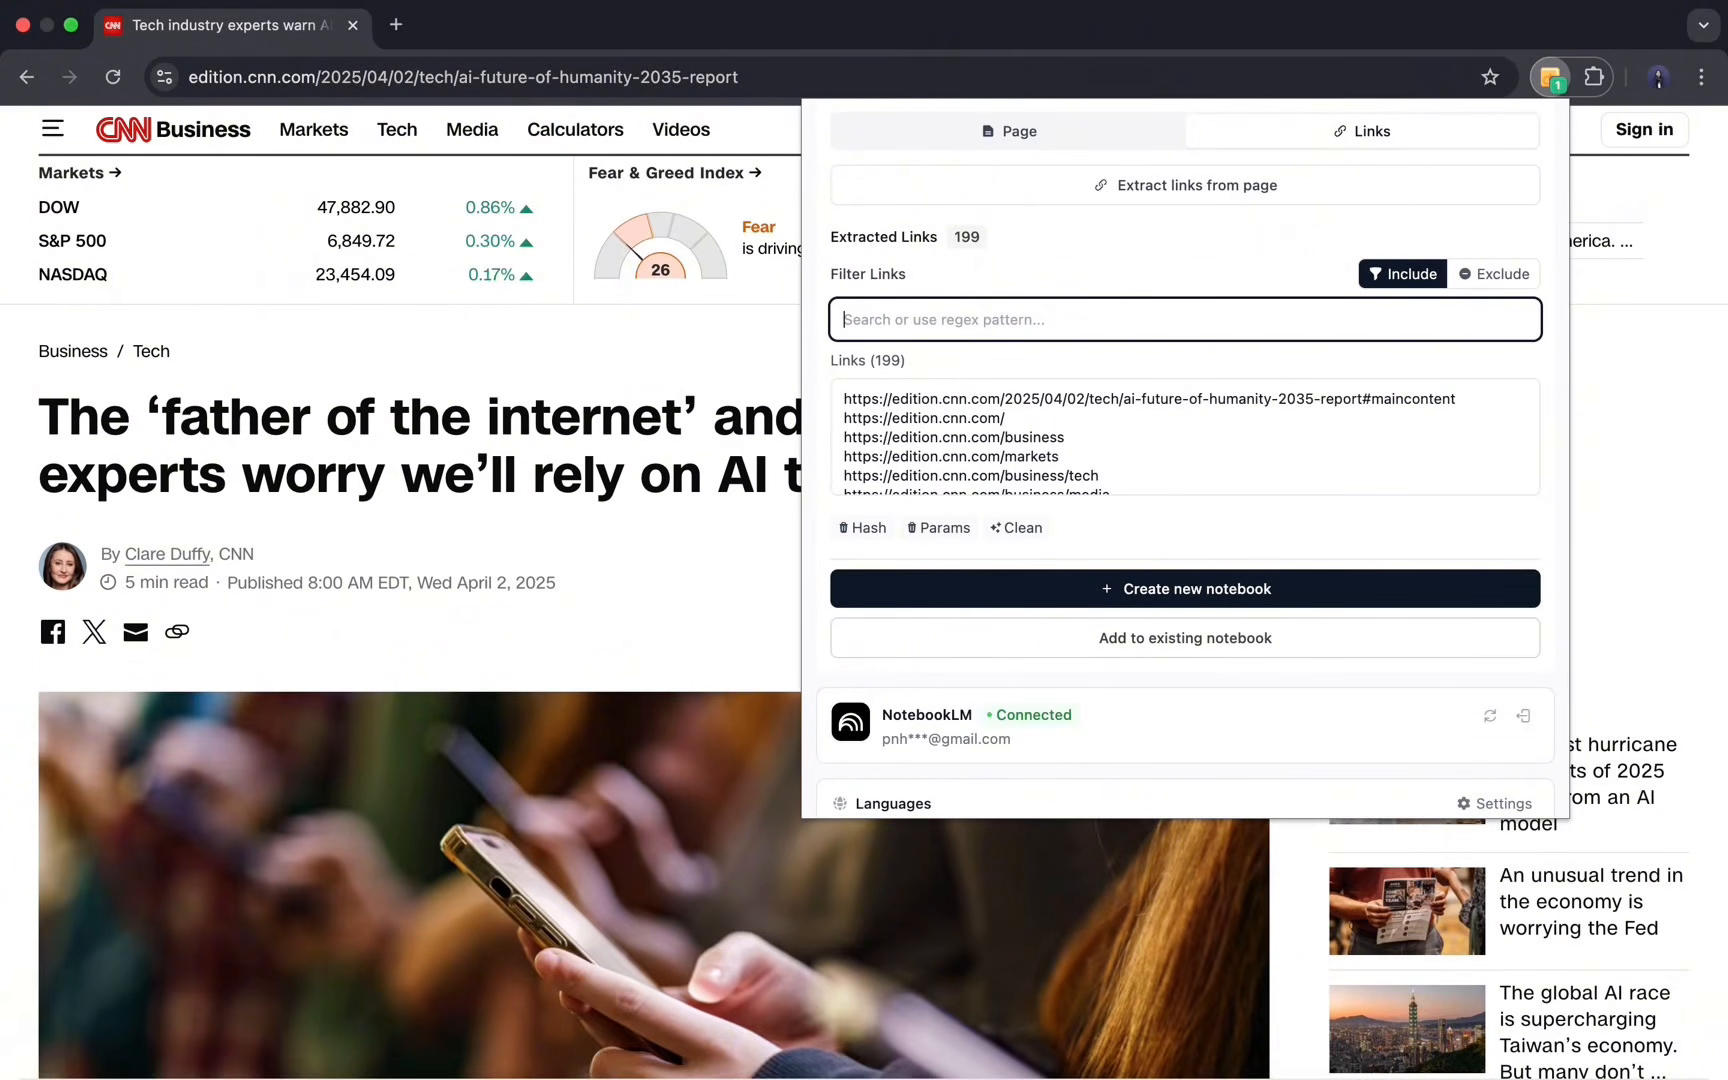
Exclude every extracted link containing "/audio", apply the exclusion, and look over the remaining list.
{"action": "left_click", "coordinate": [1473, 275]}
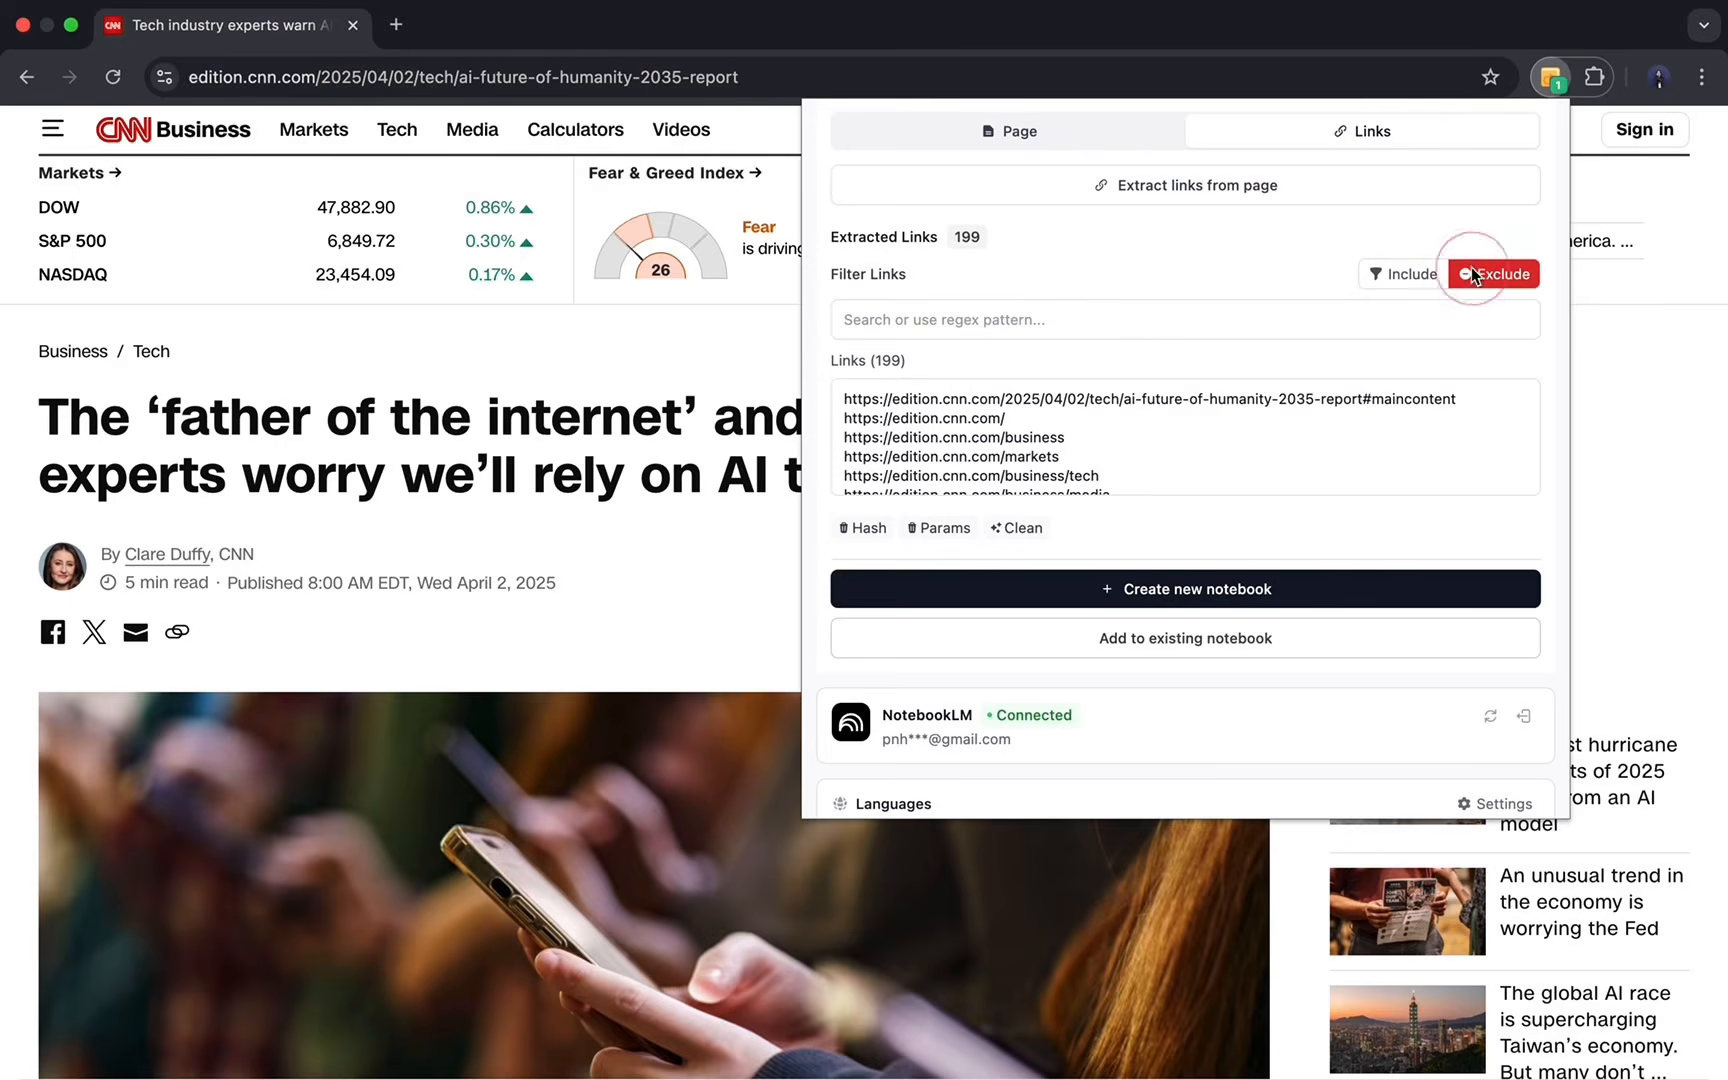
{"action": "left_click", "coordinate": [996, 318]}
{"action": "type", "text": "/"}
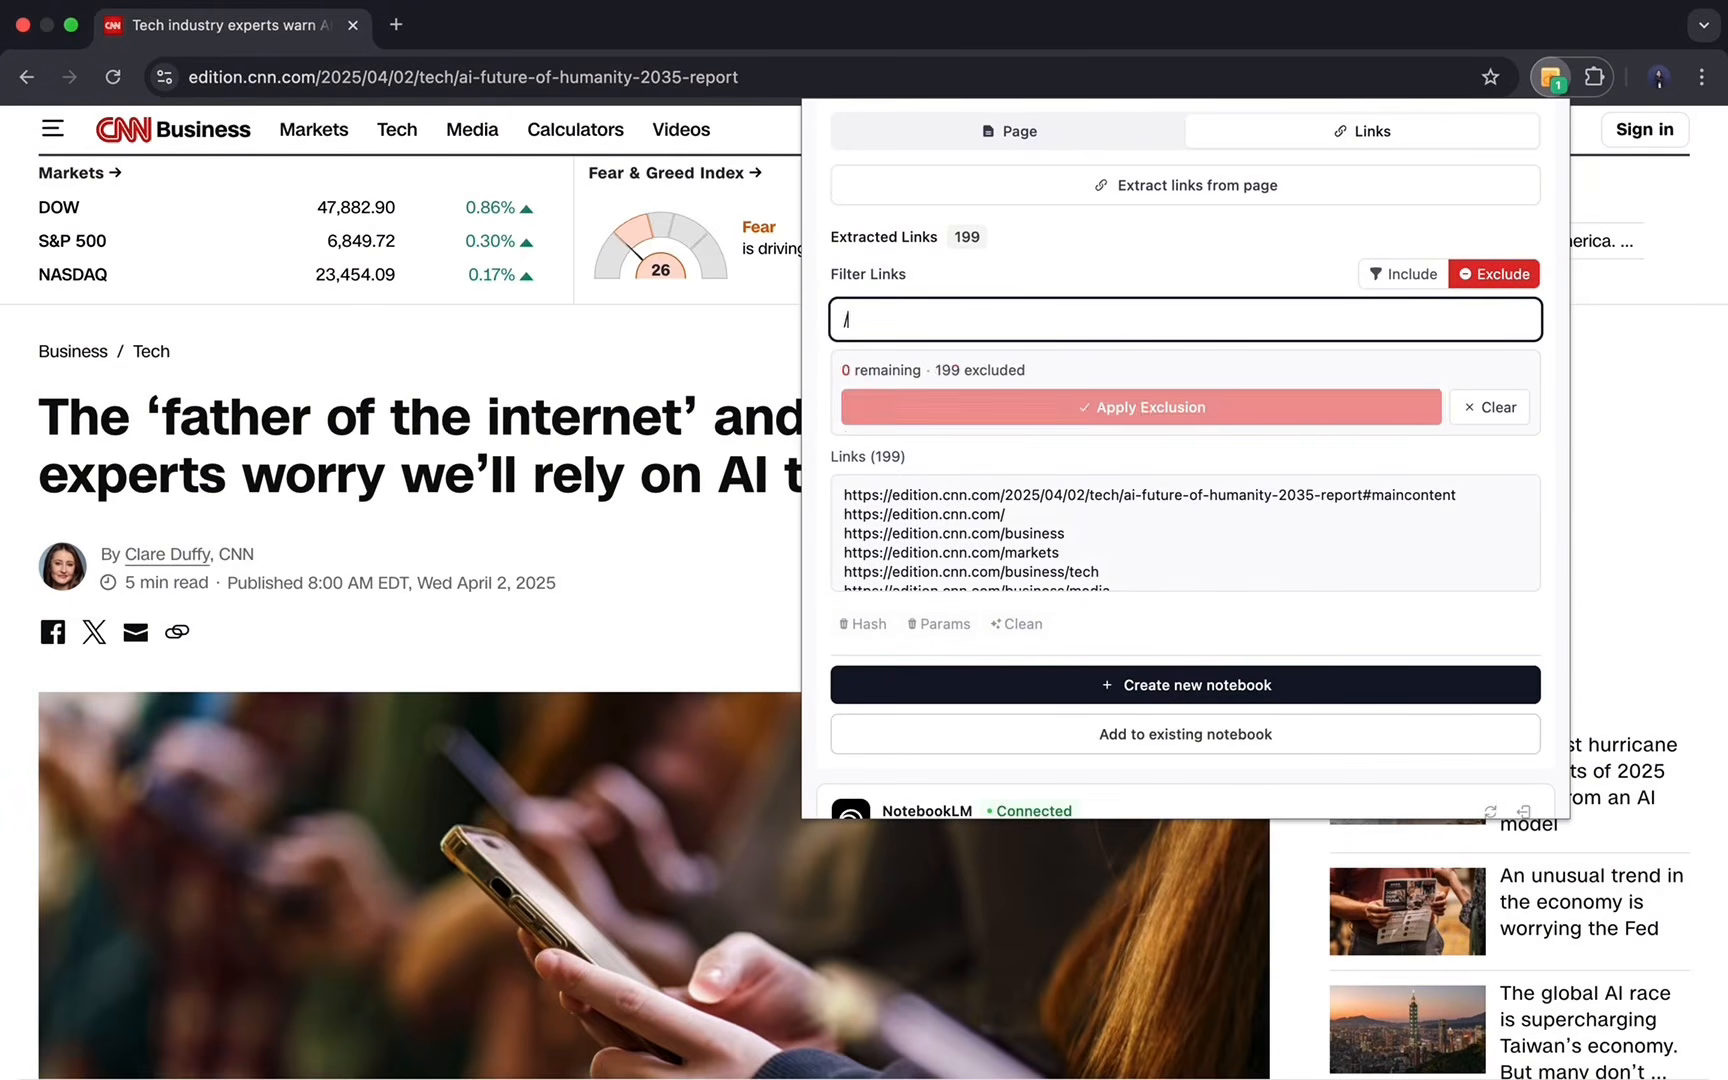
{"action": "type", "text": "audio"}
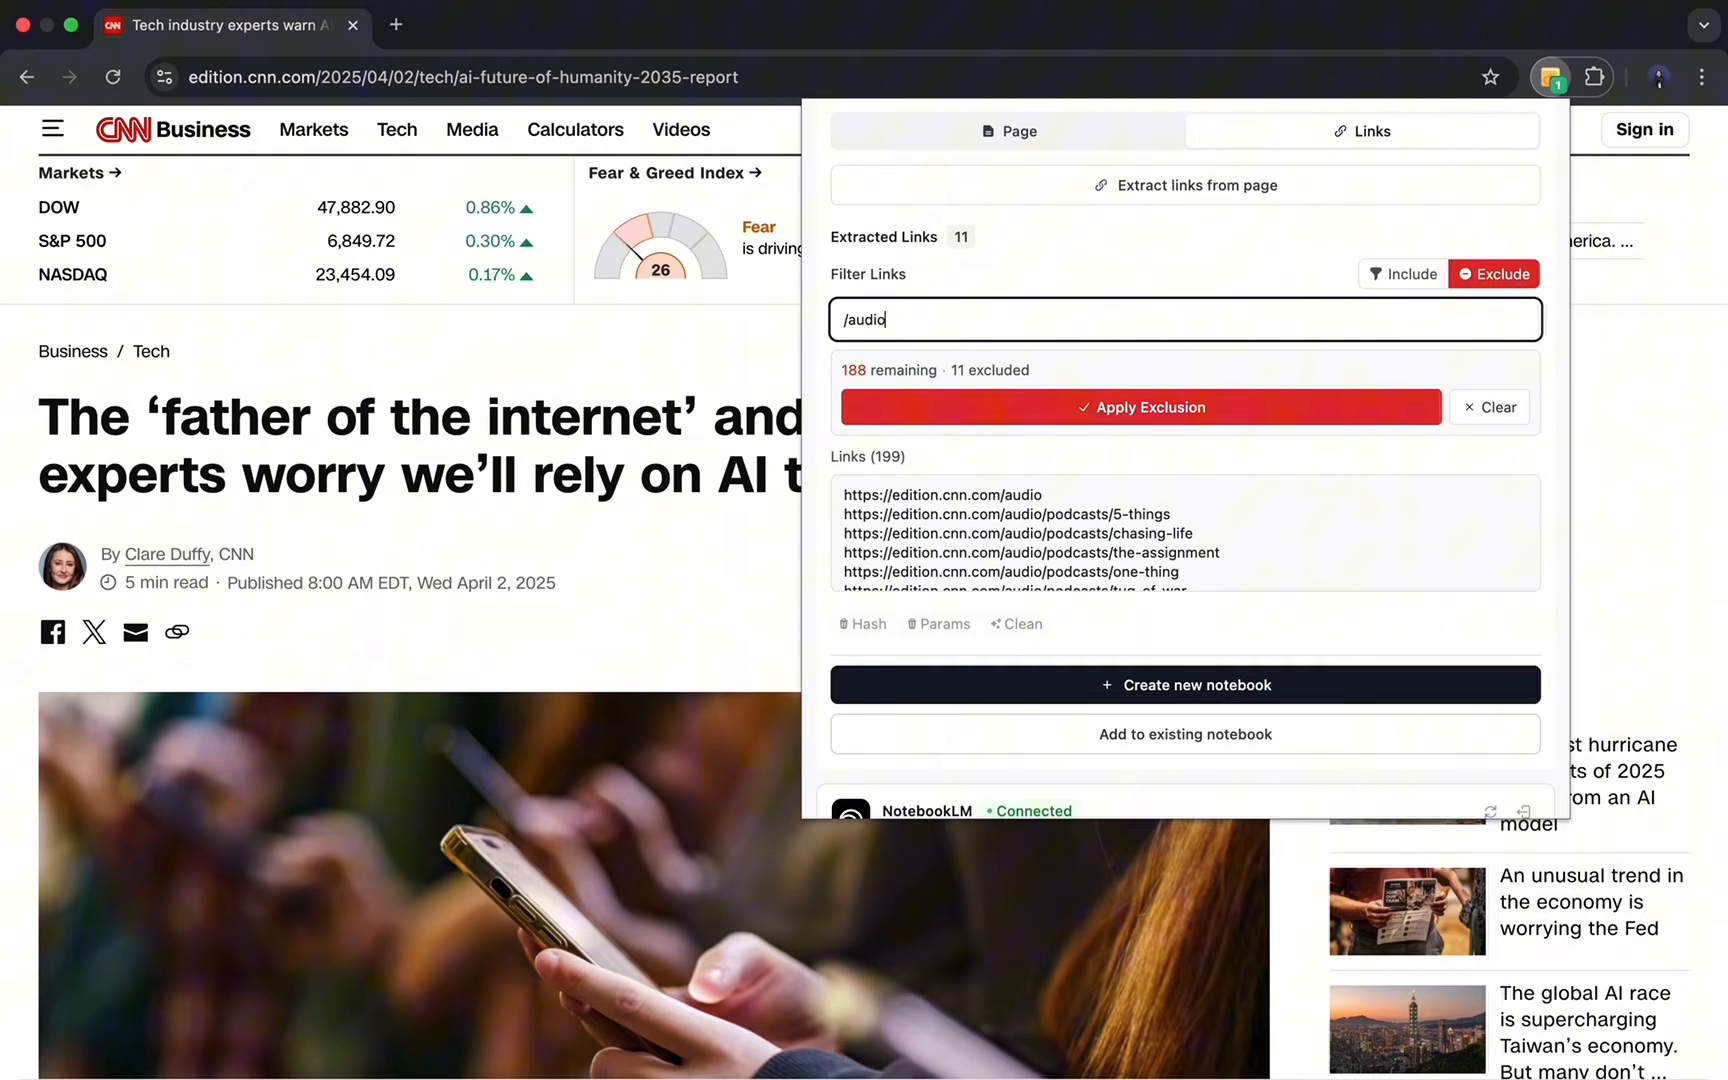
{"action": "scroll", "coordinate": [1026, 499], "scroll_direction": "down", "scroll_amount": 5}
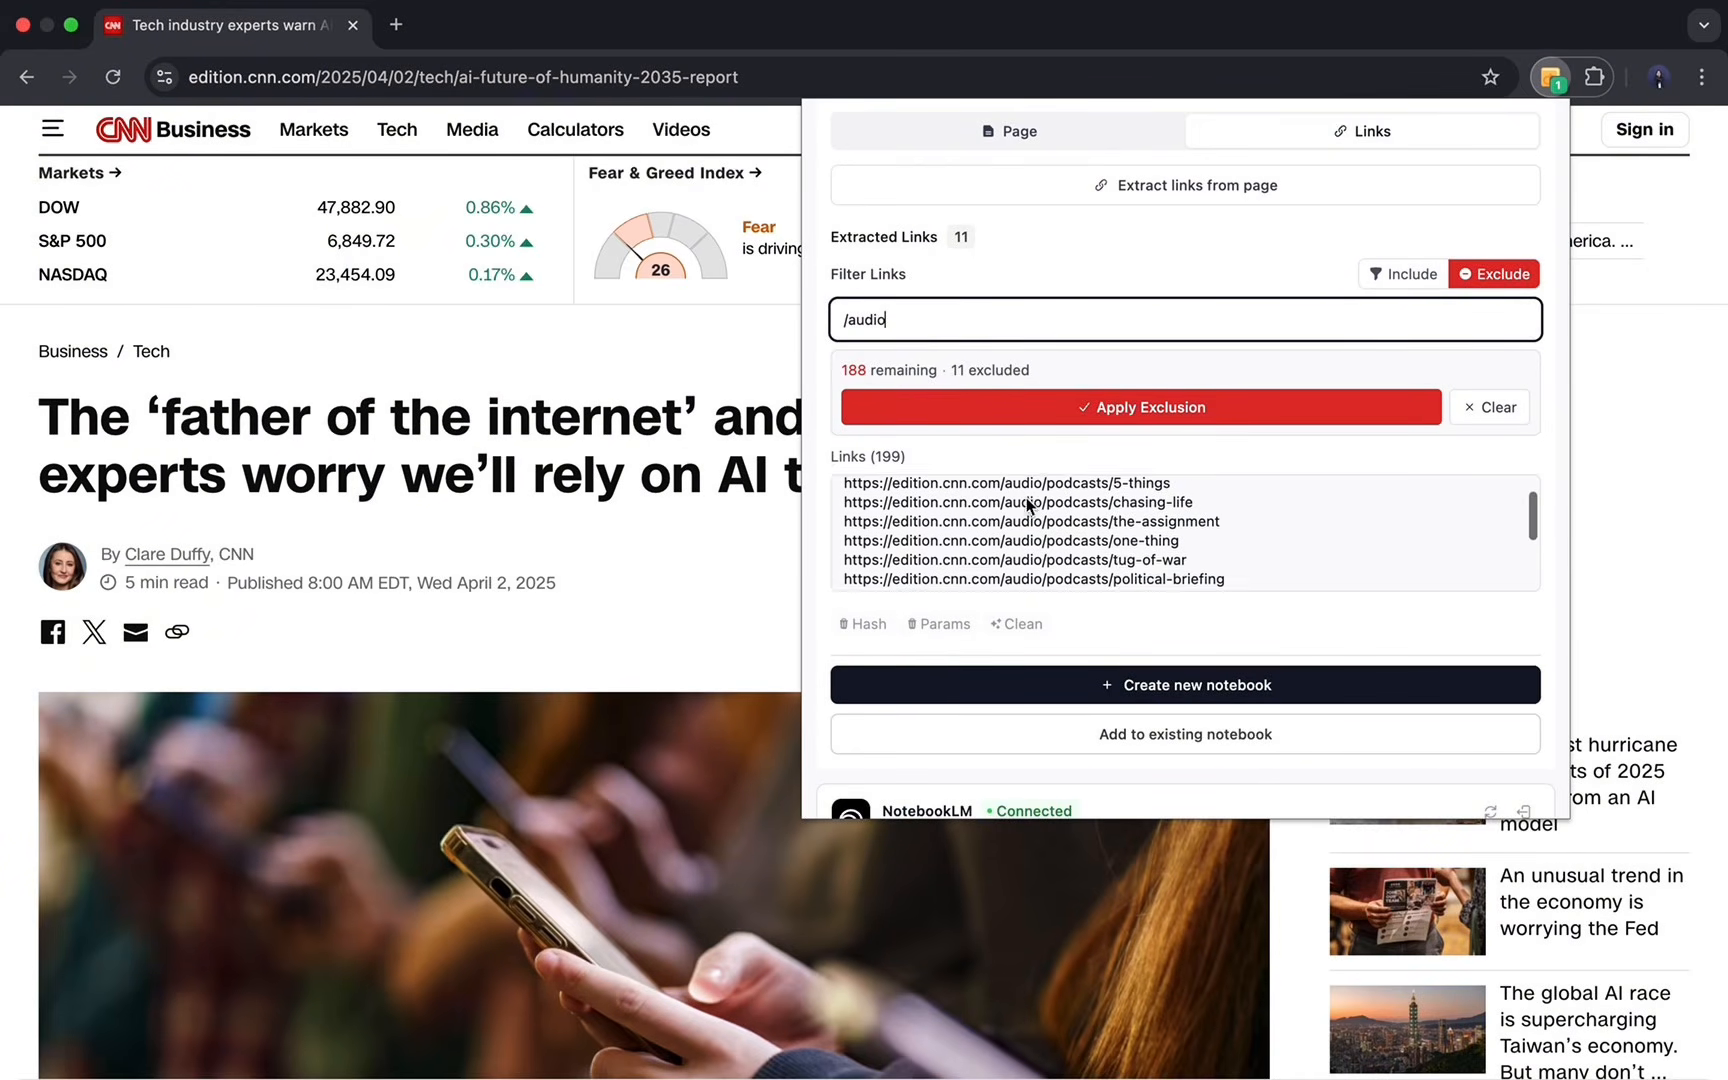
{"action": "scroll", "coordinate": [1026, 497], "scroll_direction": "up", "scroll_amount": 6}
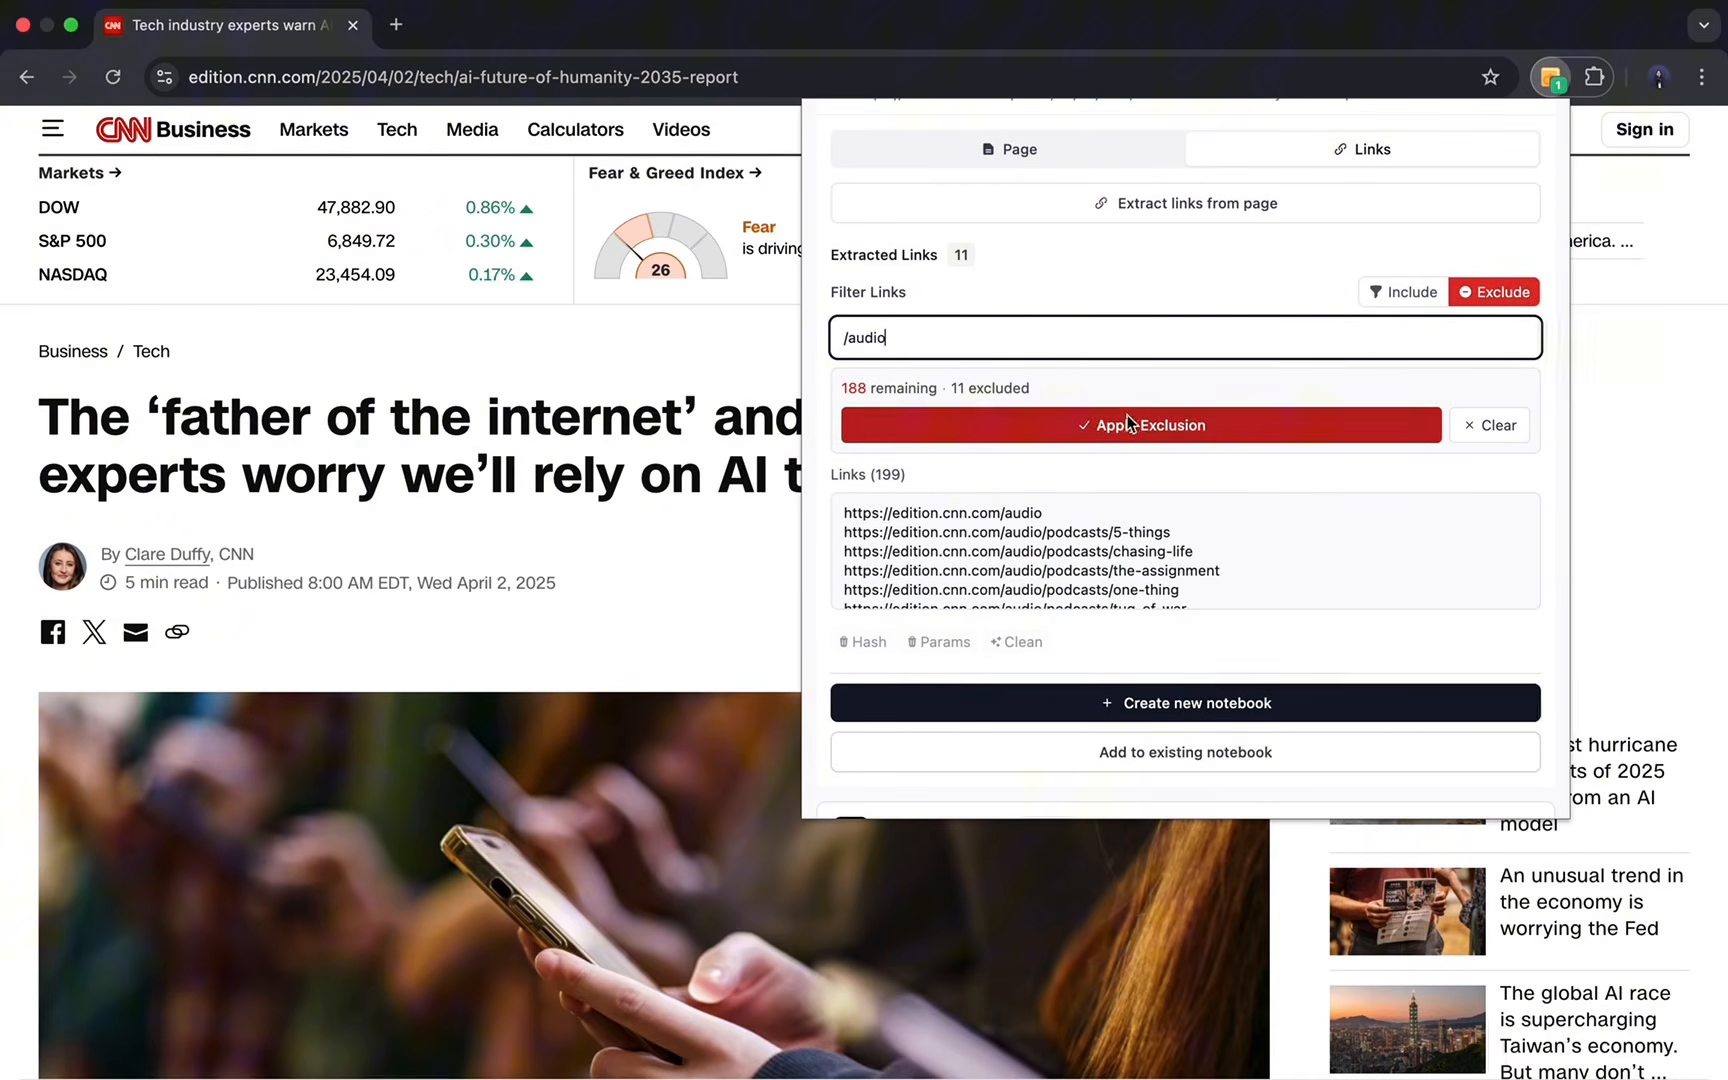
{"action": "left_click", "coordinate": [1148, 429]}
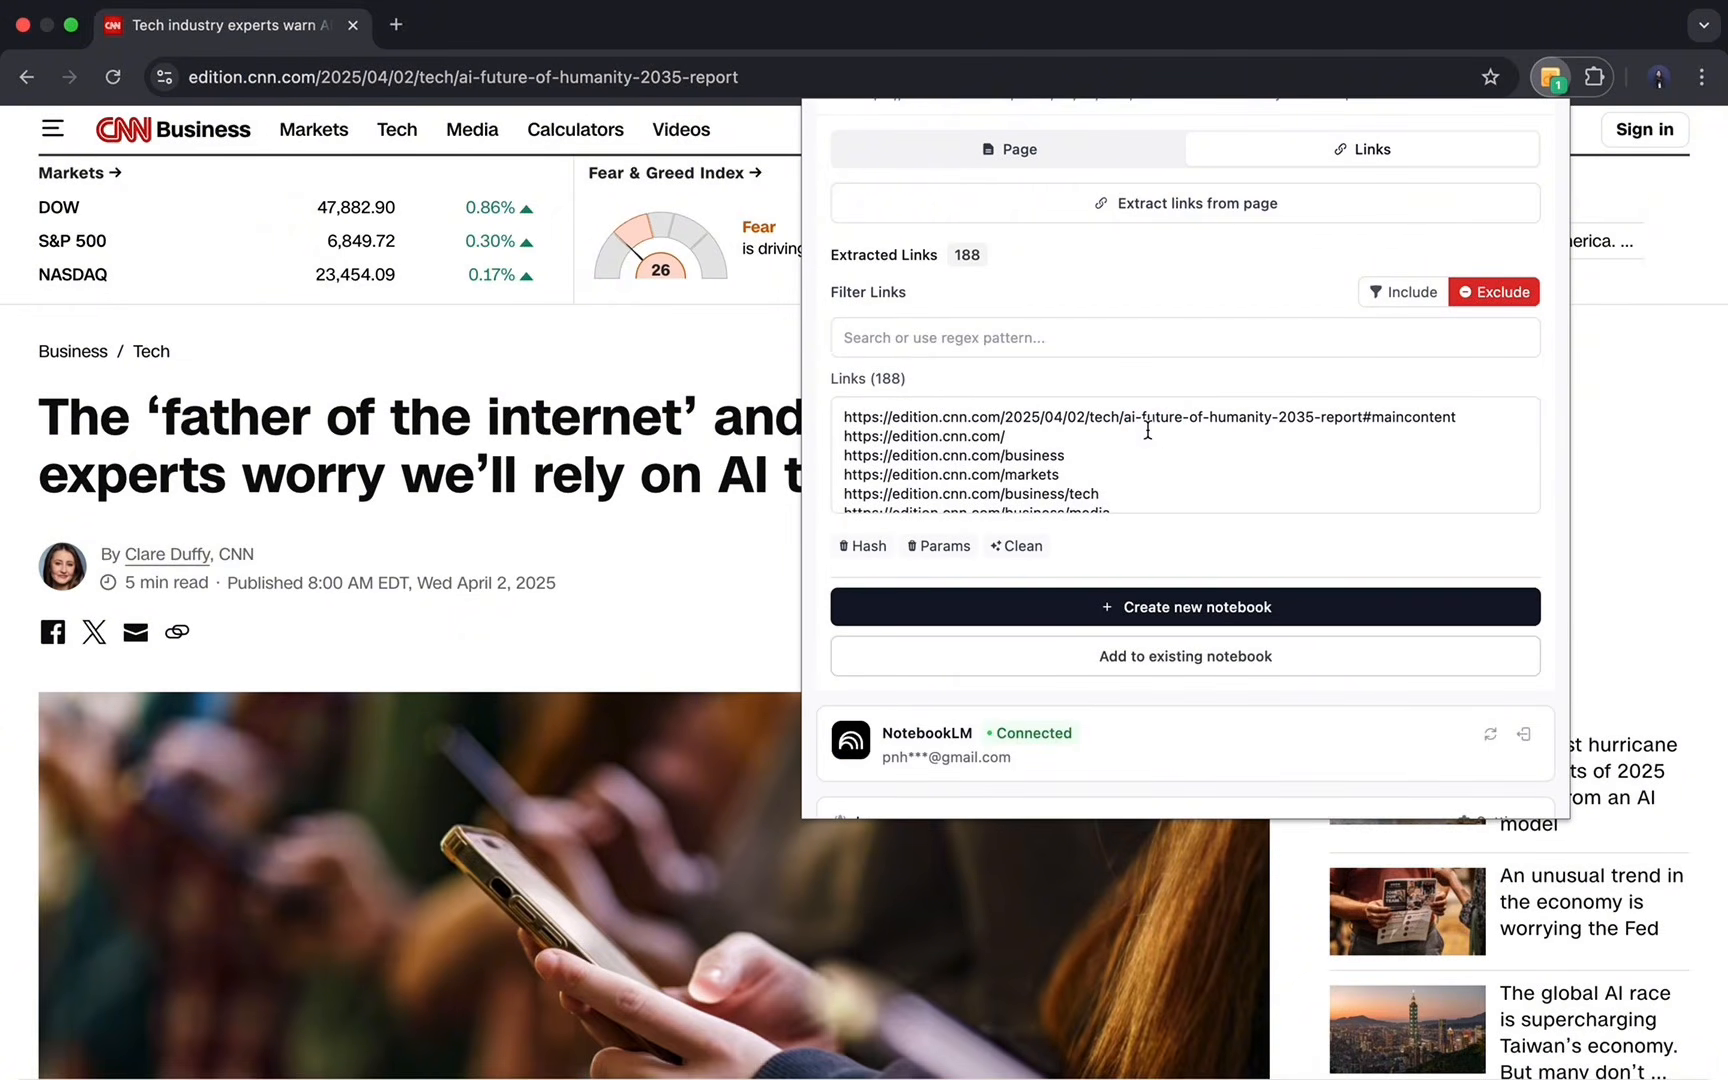
{"action": "scroll", "coordinate": [1127, 468], "scroll_direction": "down", "scroll_amount": 10}
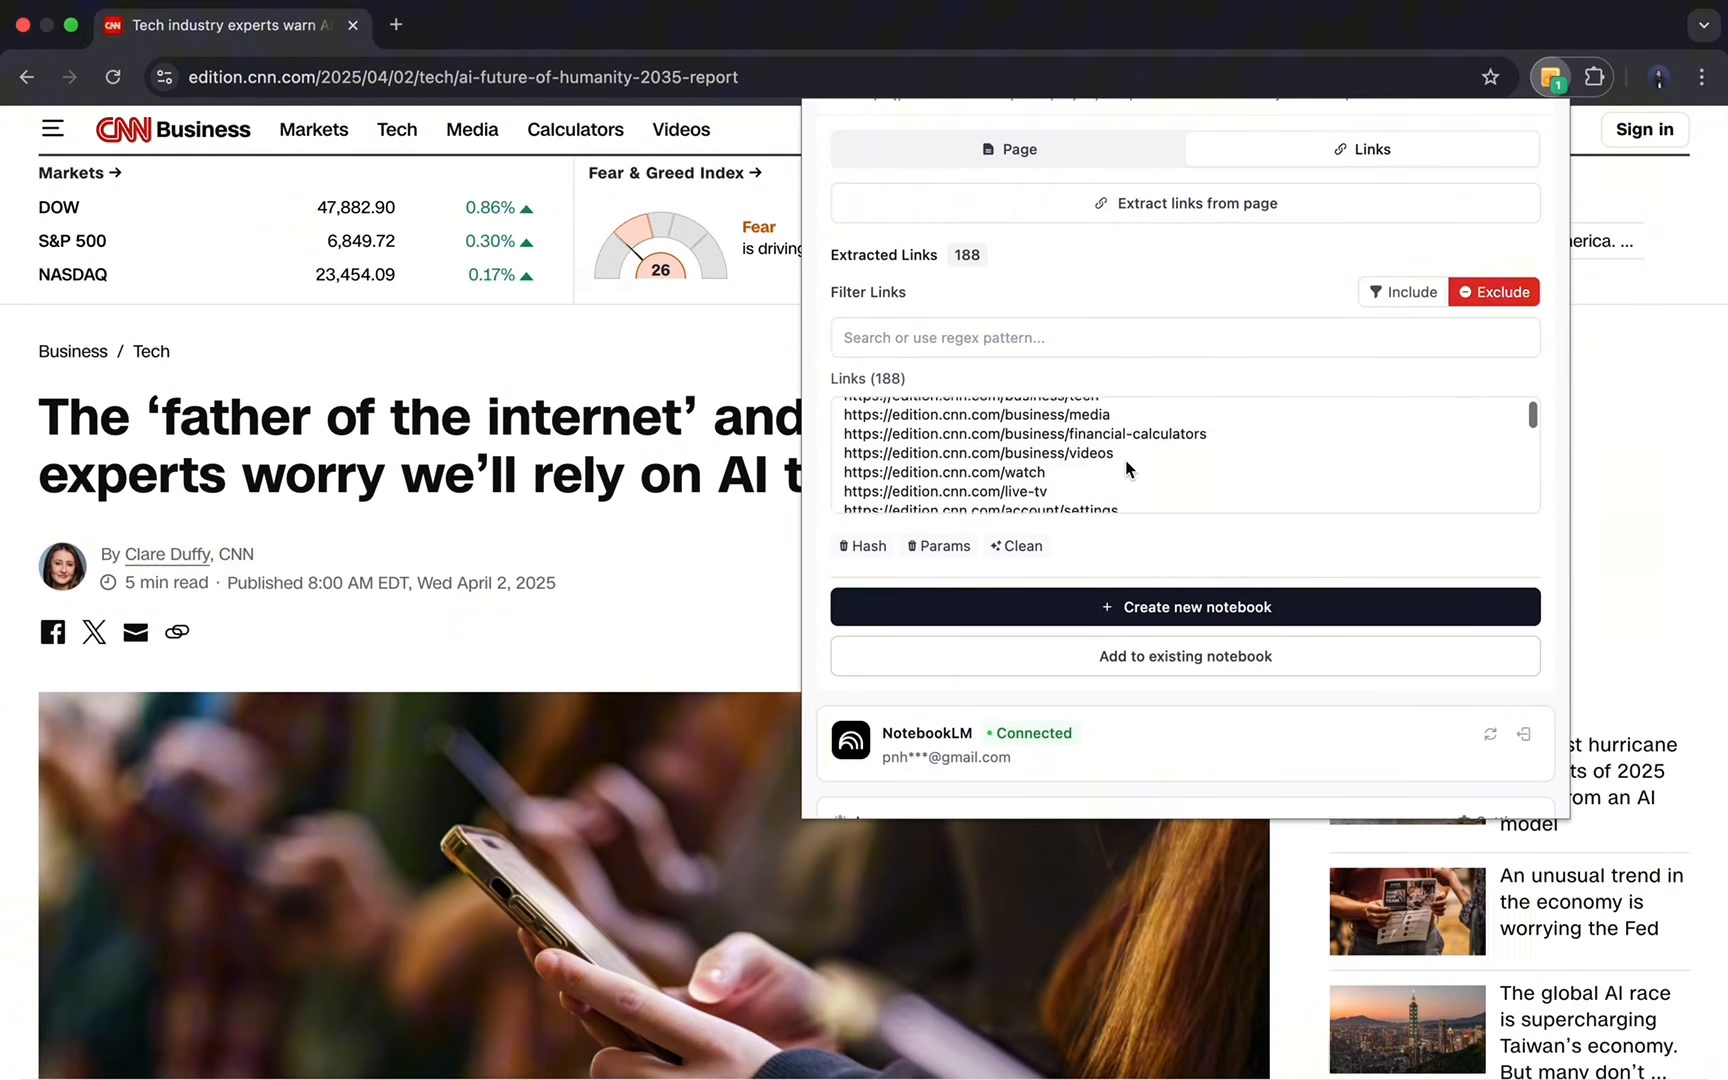
{"action": "scroll", "coordinate": [1137, 565], "scroll_direction": "up", "scroll_amount": 1}
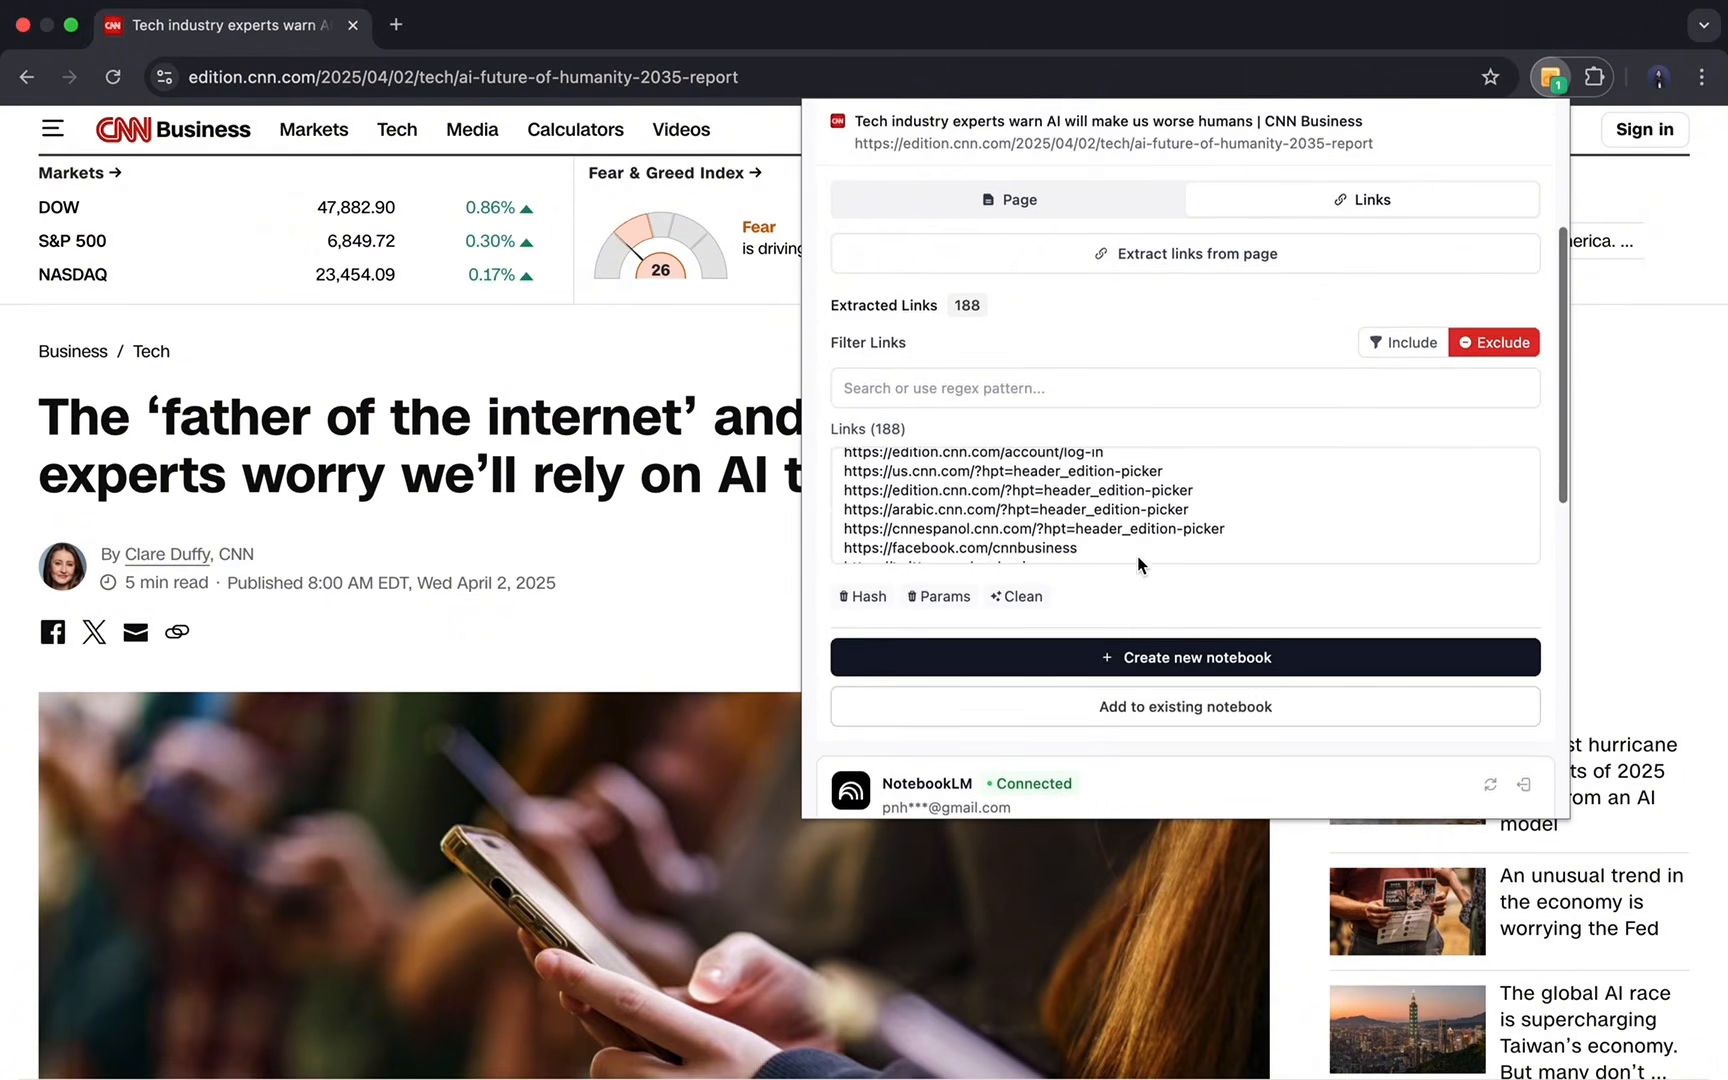
{"action": "scroll", "coordinate": [1142, 540], "scroll_direction": "up", "scroll_amount": 3}
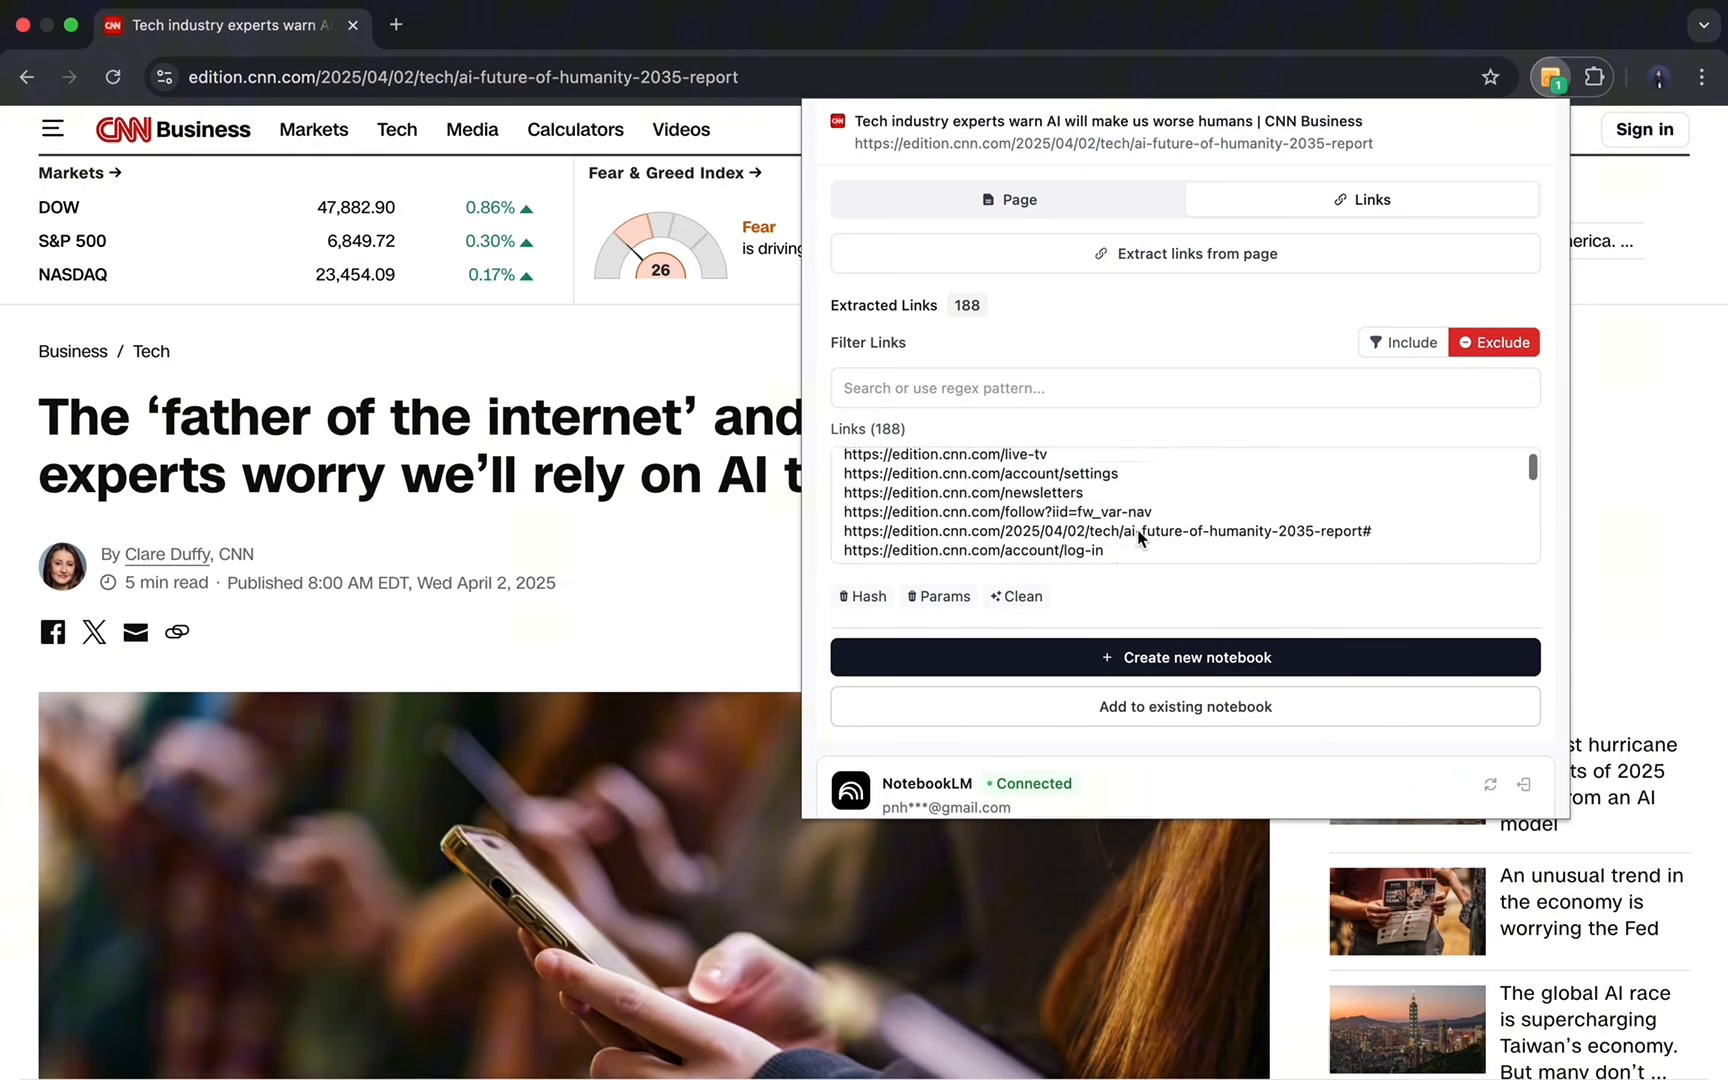
{"action": "scroll", "coordinate": [1142, 540], "scroll_direction": "up", "scroll_amount": 3}
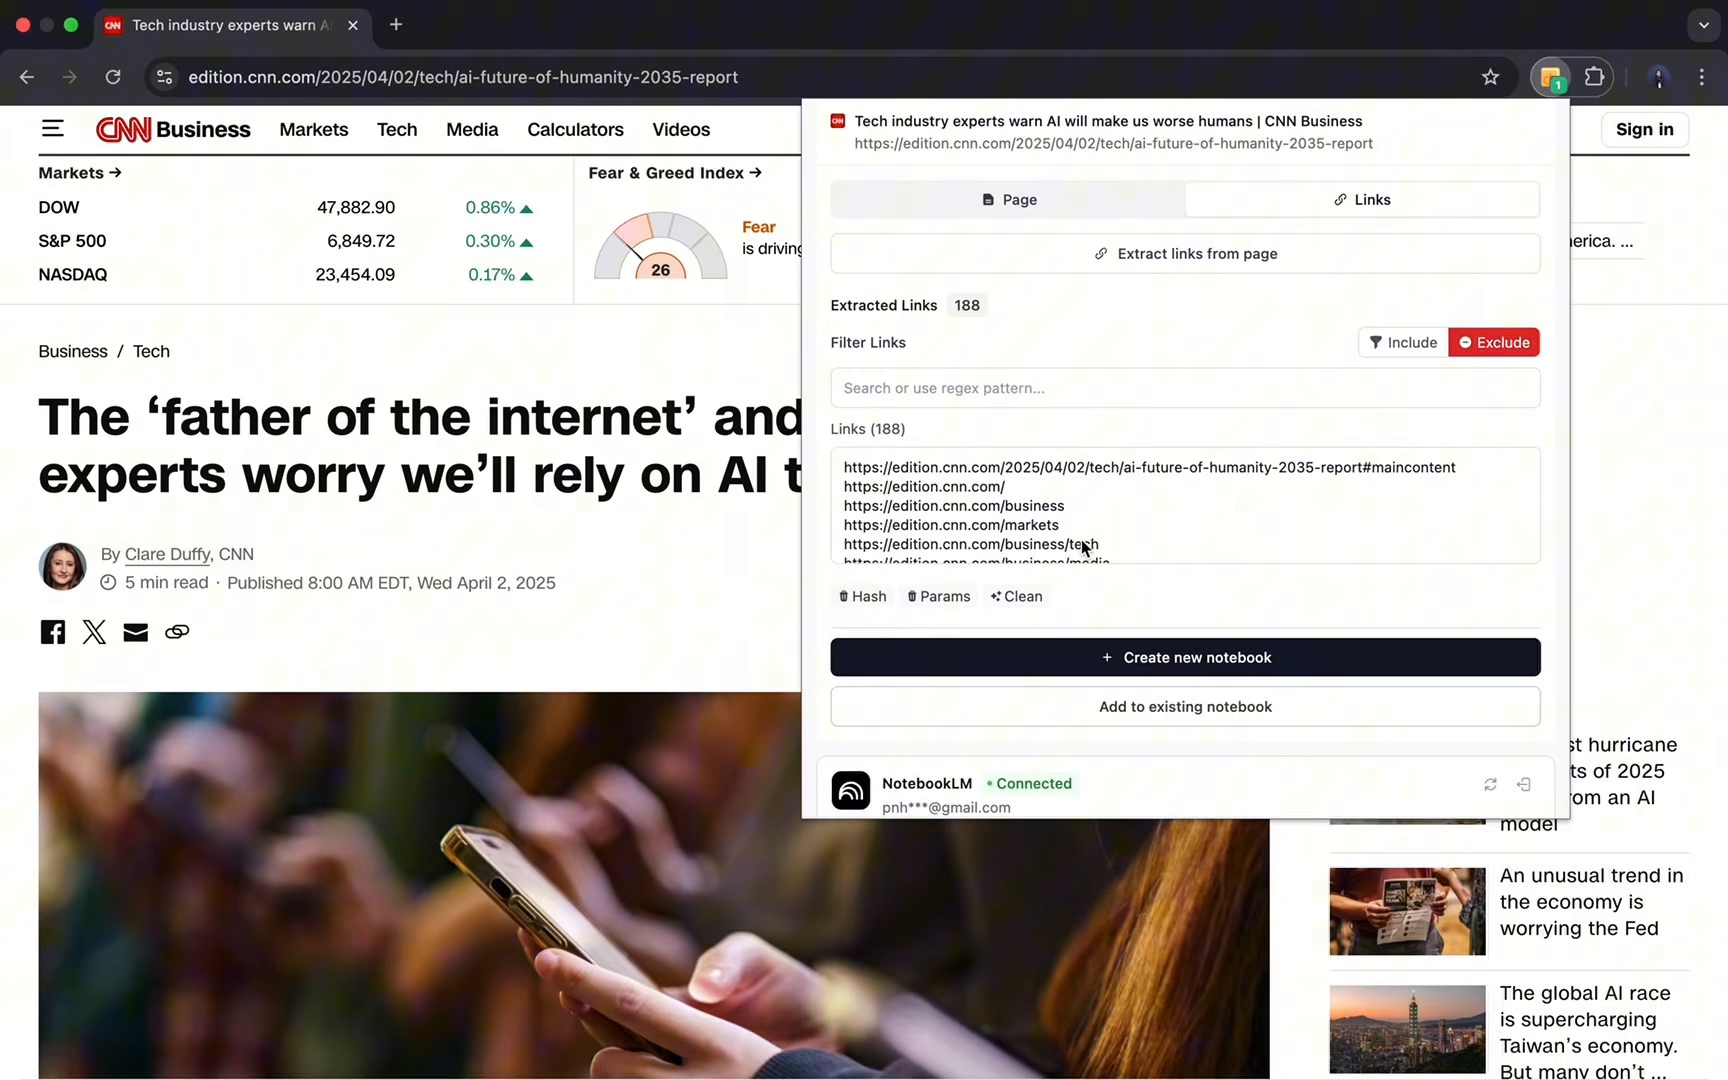
Examine the remaining links for hash fragments such as #maincontent and query parameters such as ?iid=fw_var-nav and ?hpt=header_edition-picker.
{"action": "left_click", "coordinate": [1132, 560]}
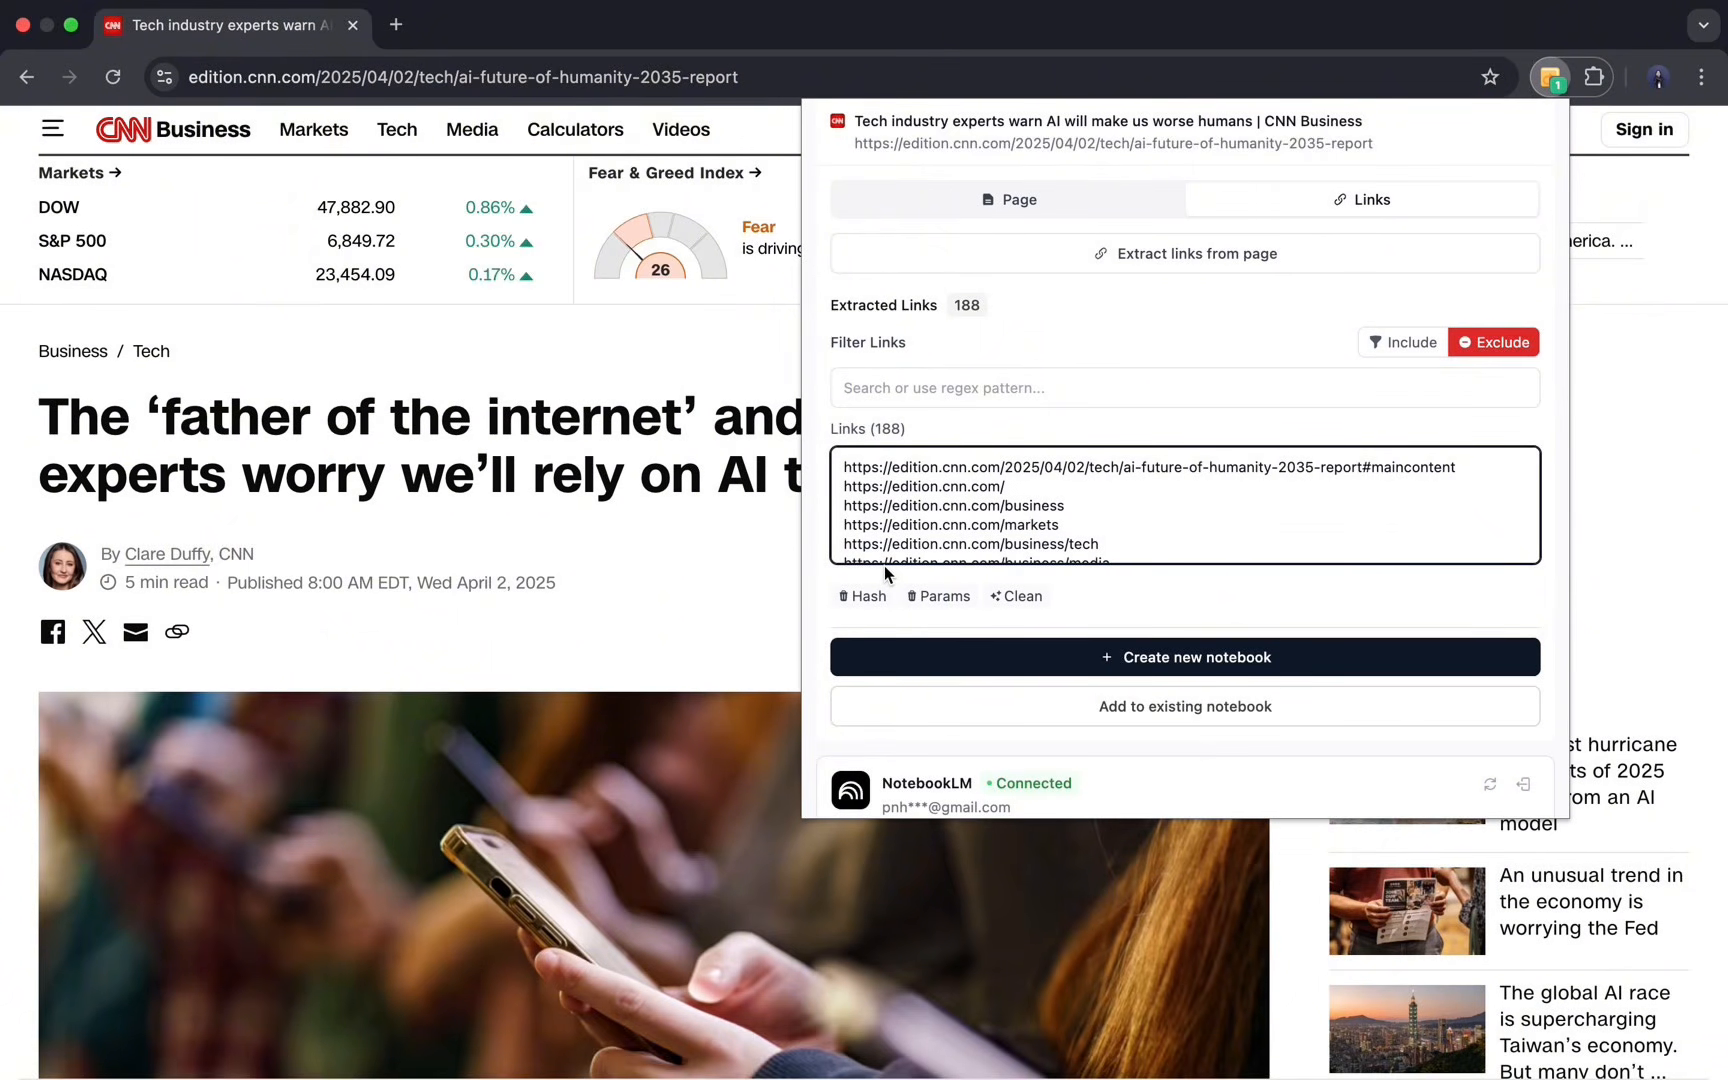
{"action": "left_click_drag", "start_coordinate": [1362, 467], "coordinate": [1482, 474]}
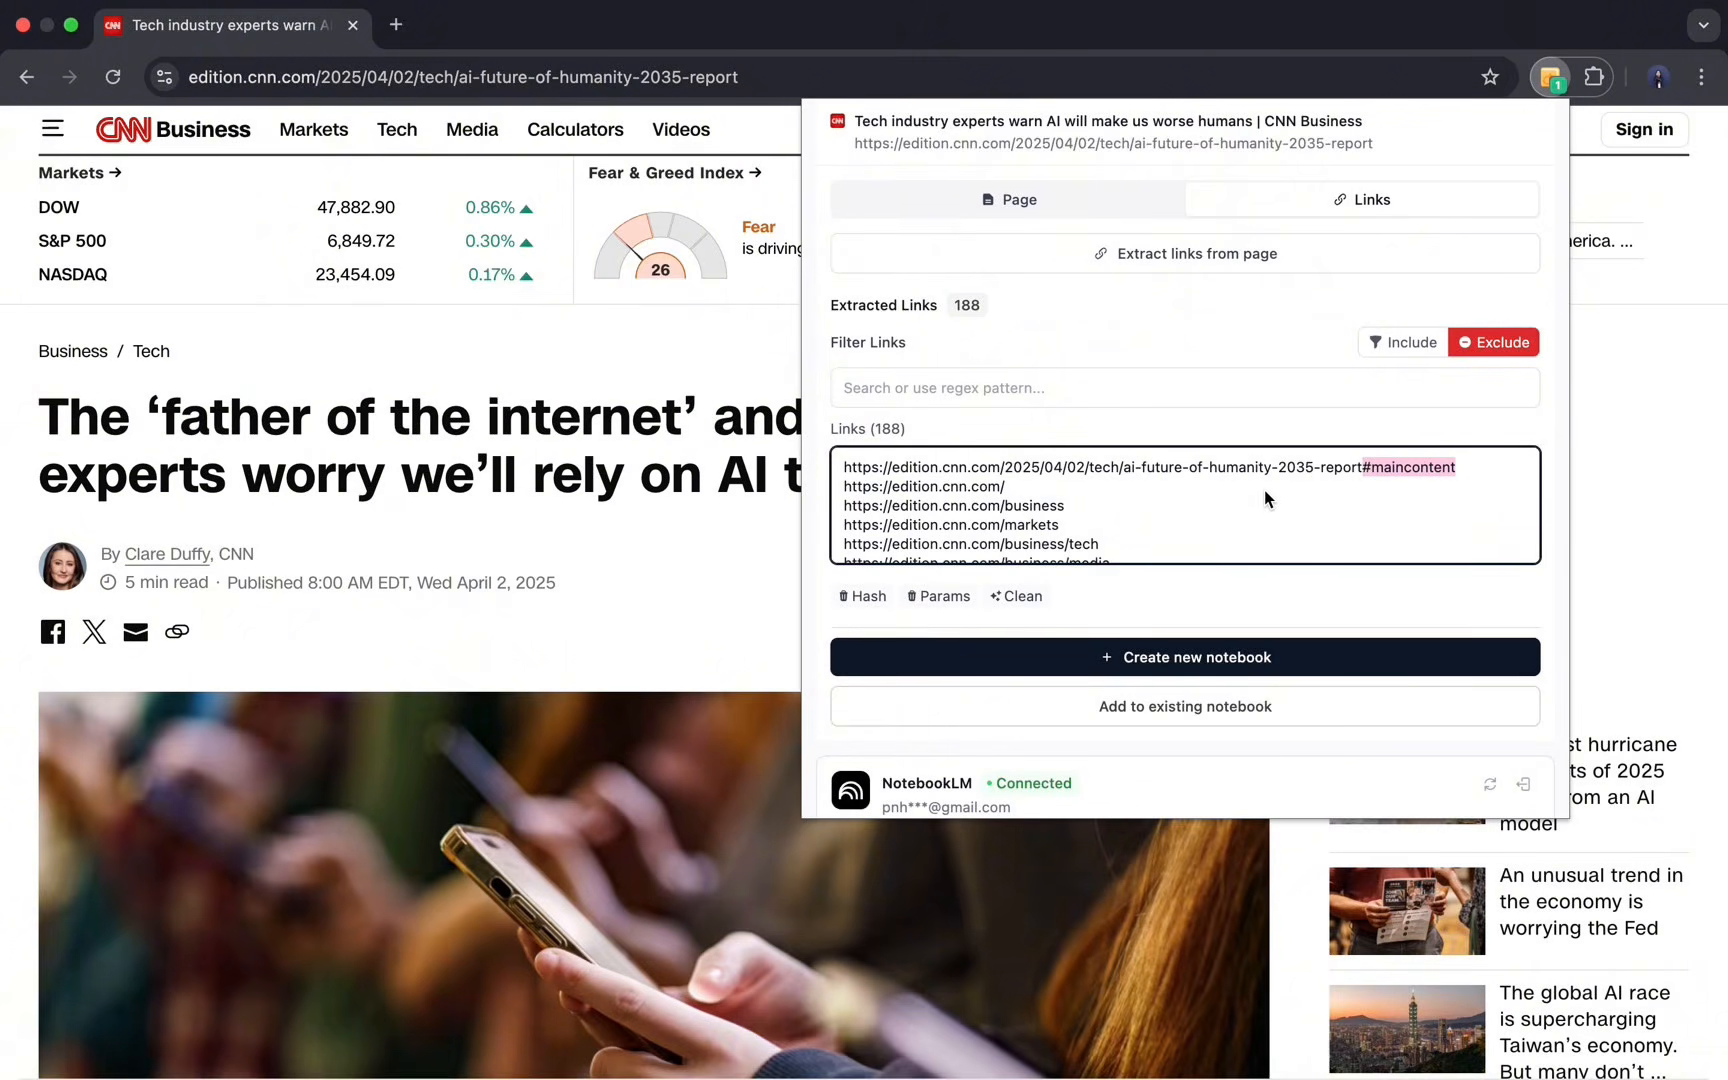
{"action": "scroll", "coordinate": [1264, 491], "scroll_direction": "down", "scroll_amount": 5}
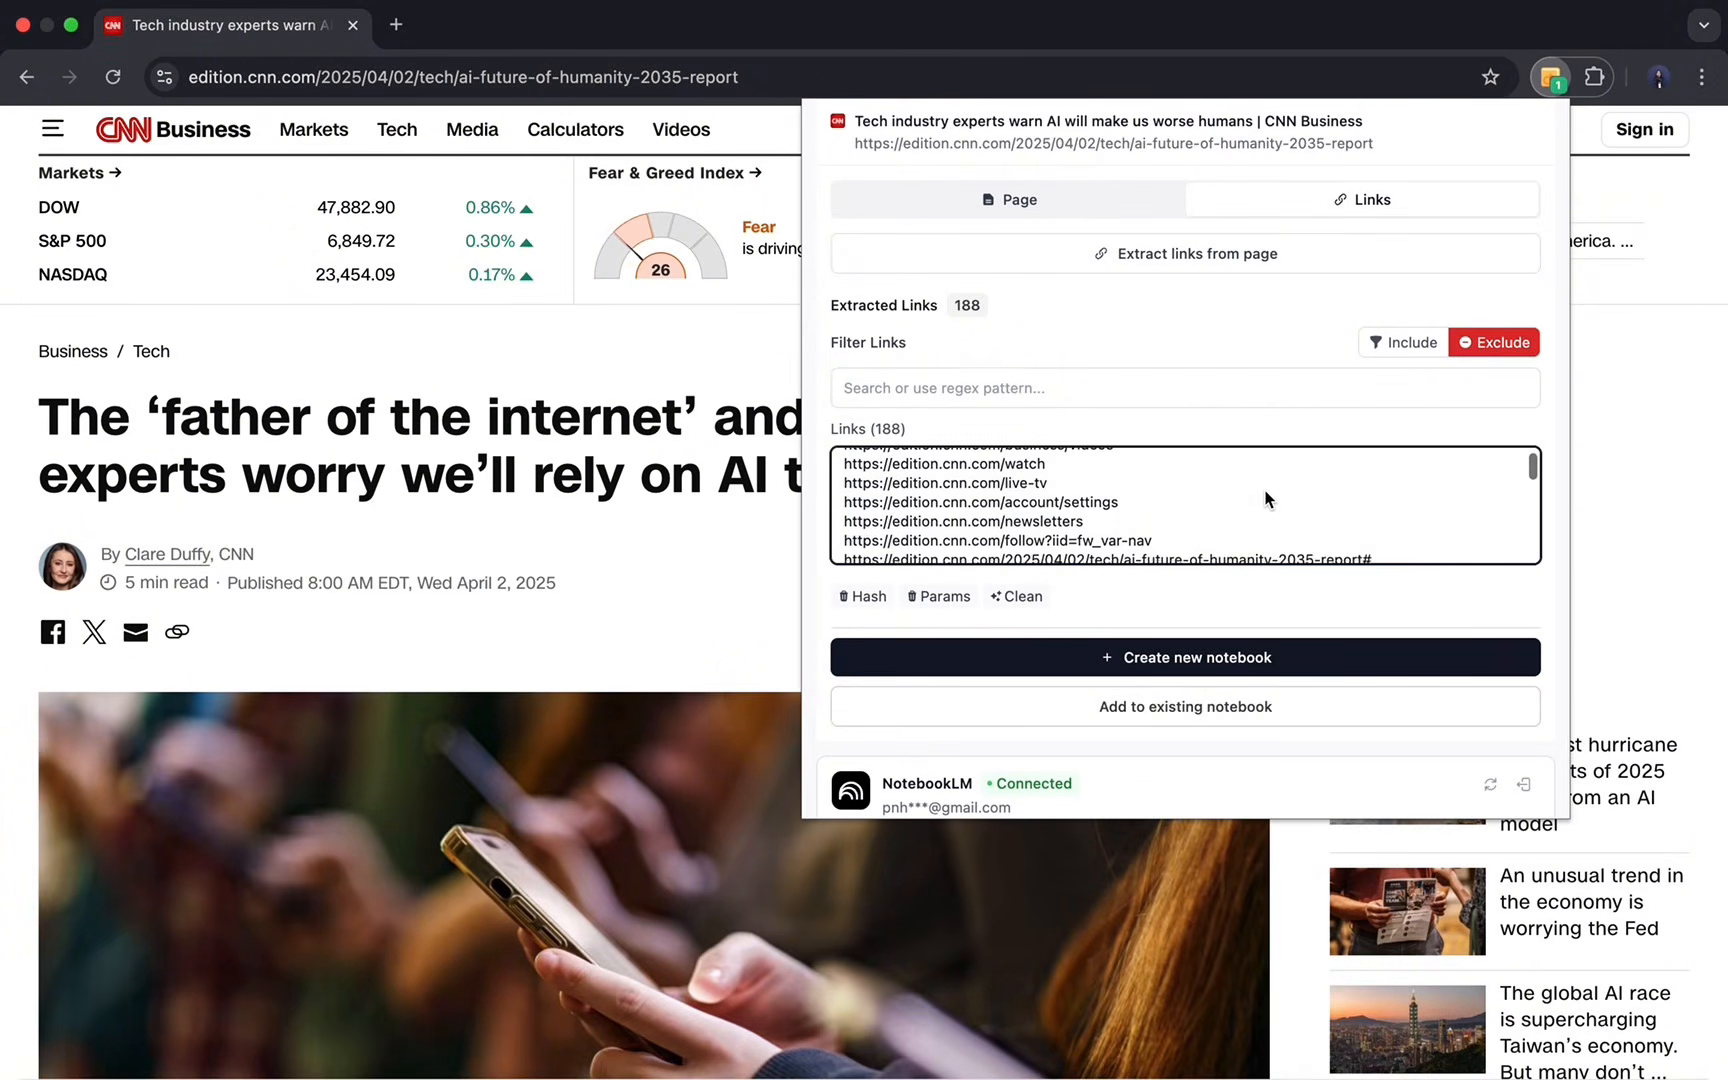
{"action": "scroll", "coordinate": [1265, 497], "scroll_direction": "down", "scroll_amount": 1}
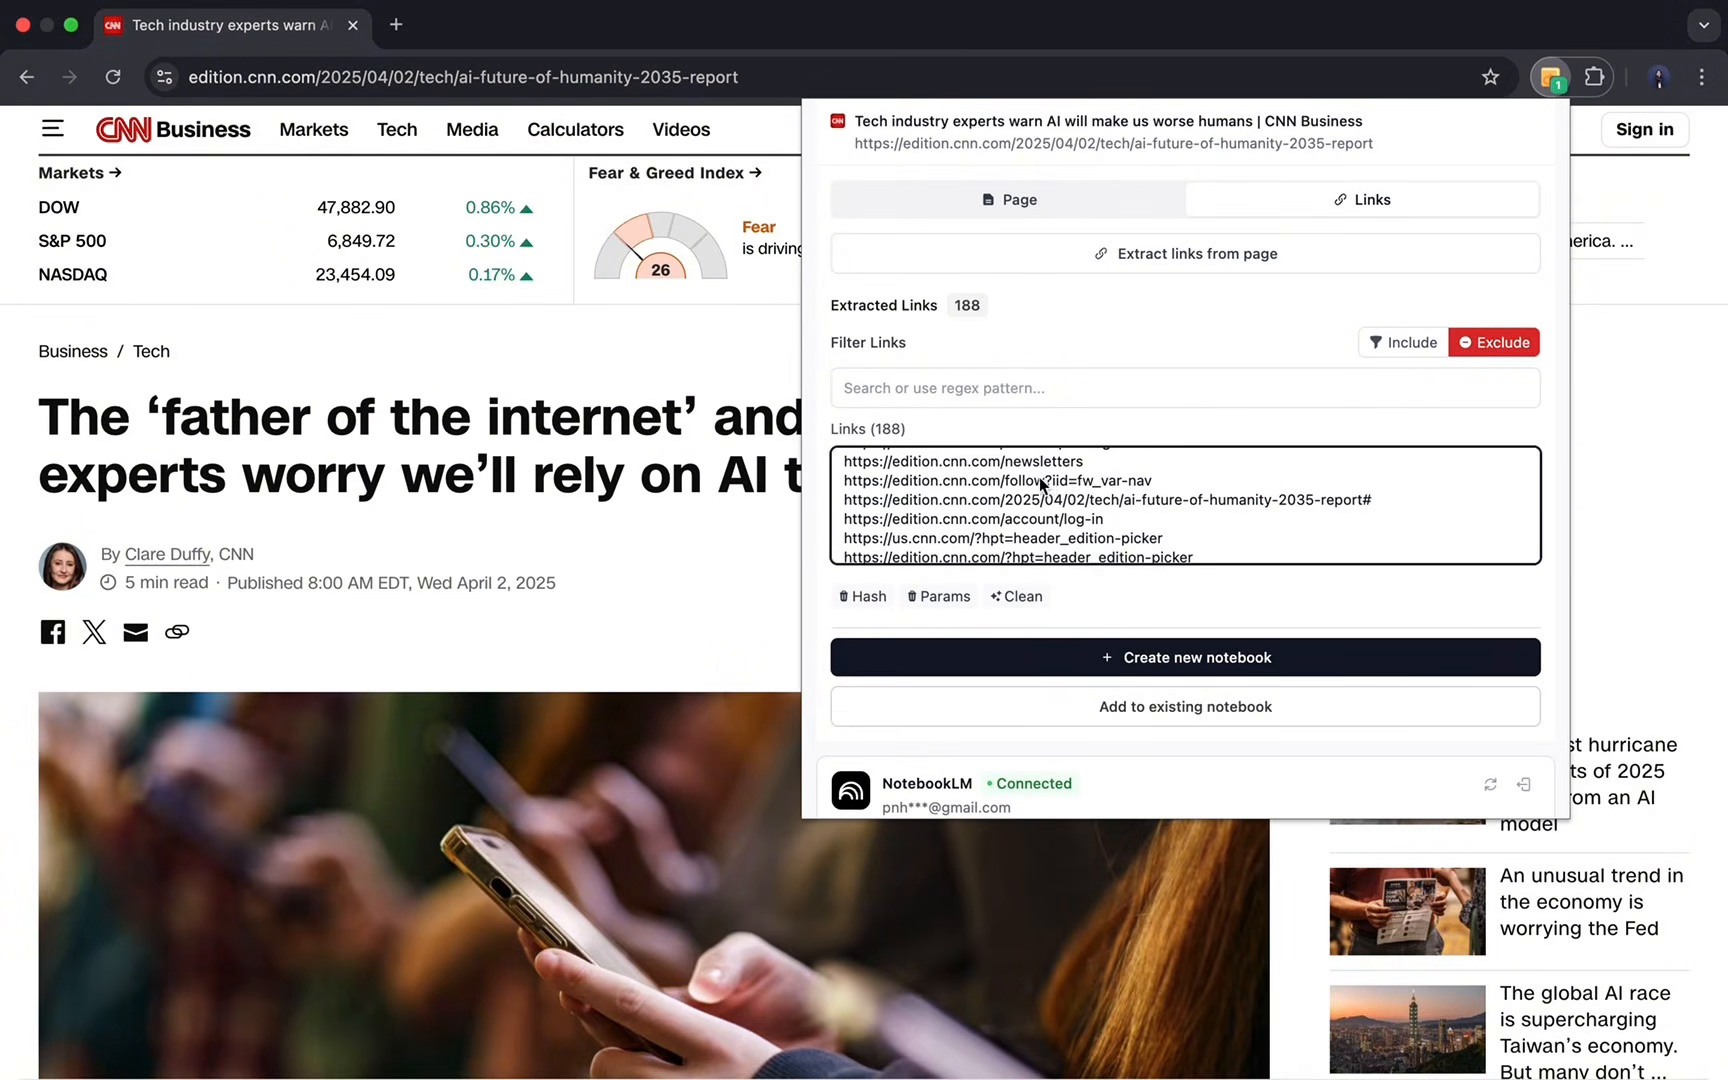
{"action": "left_click_drag", "start_coordinate": [1045, 482], "coordinate": [1208, 486]}
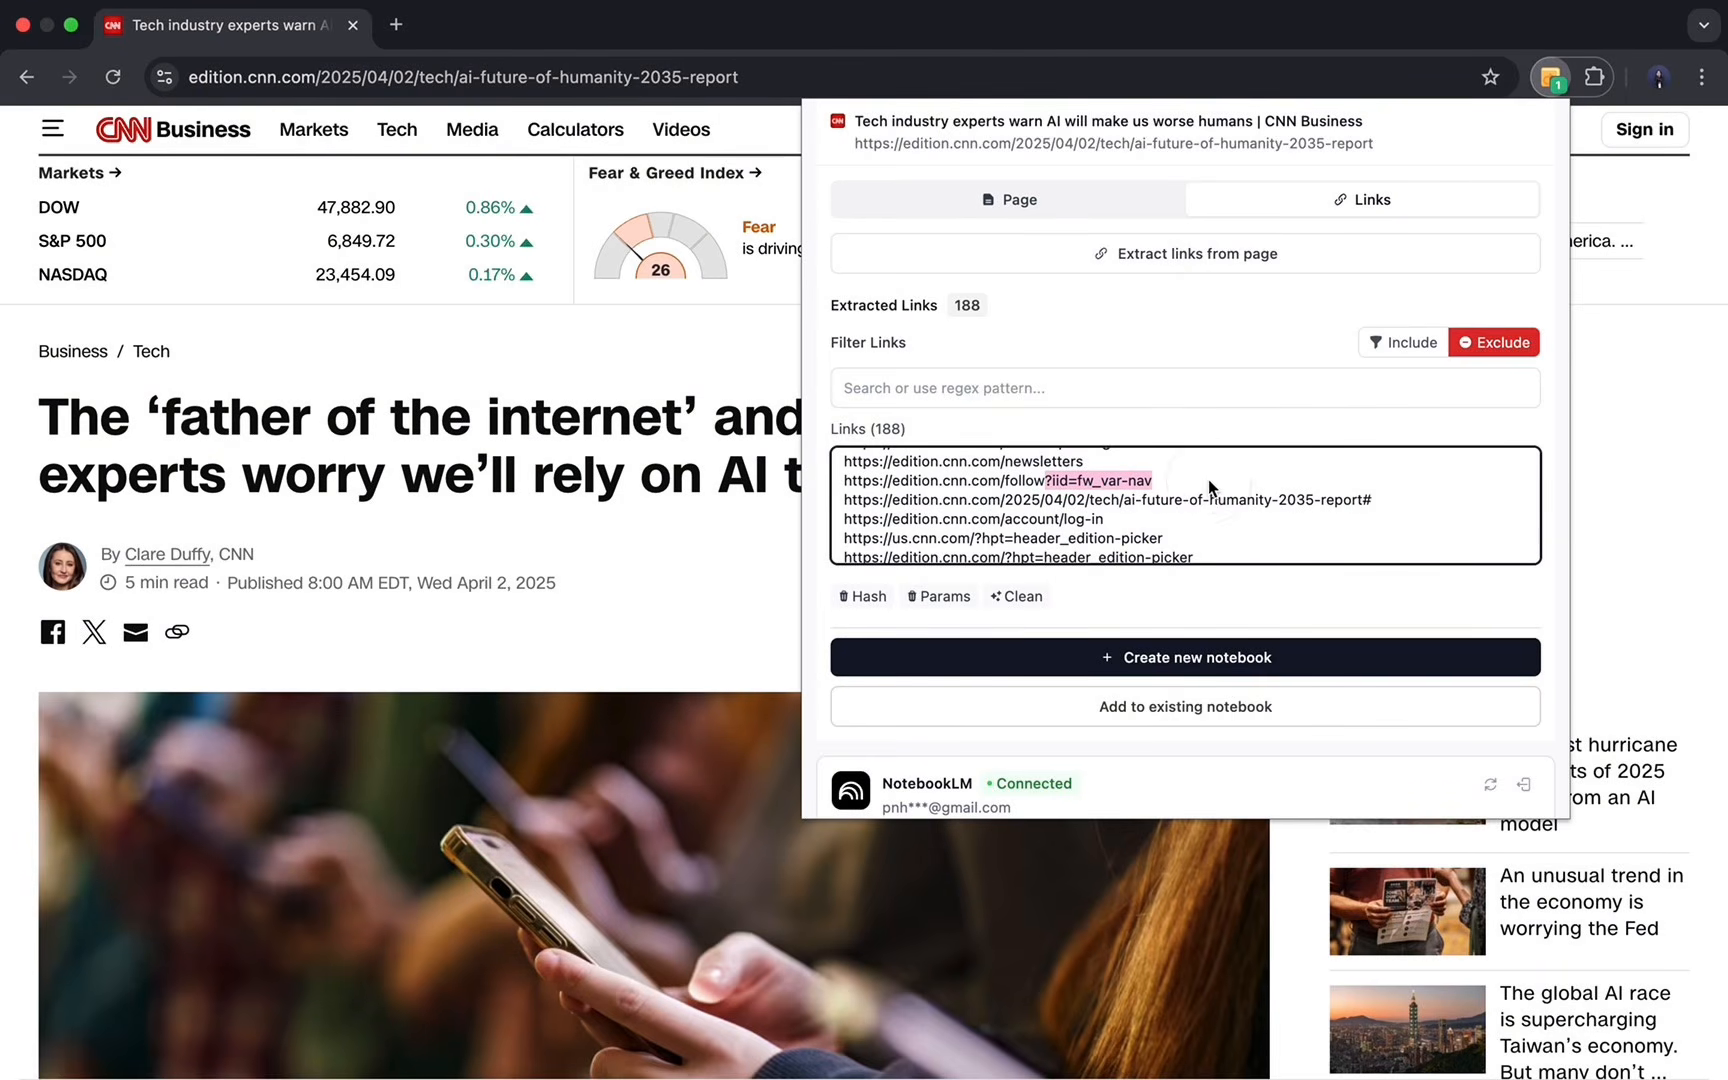
{"action": "left_click", "coordinate": [1224, 550]}
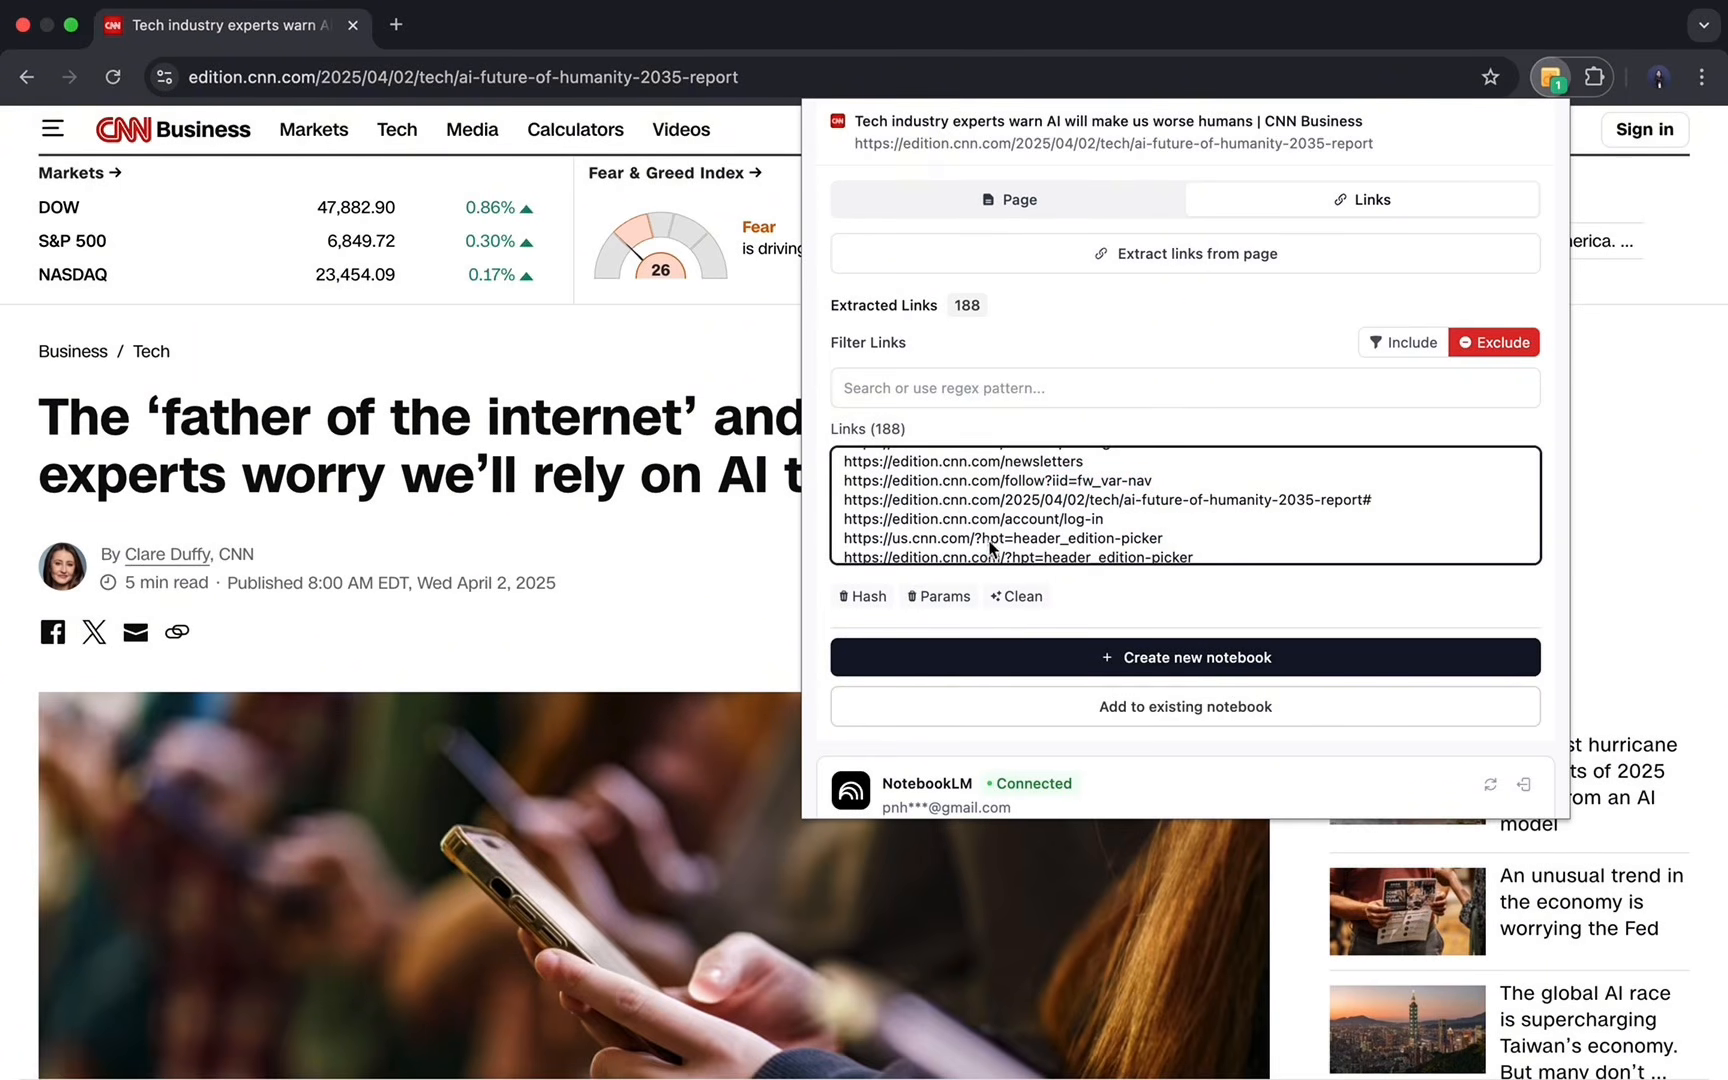
{"action": "left_click_drag", "start_coordinate": [972, 540], "coordinate": [1207, 541]}
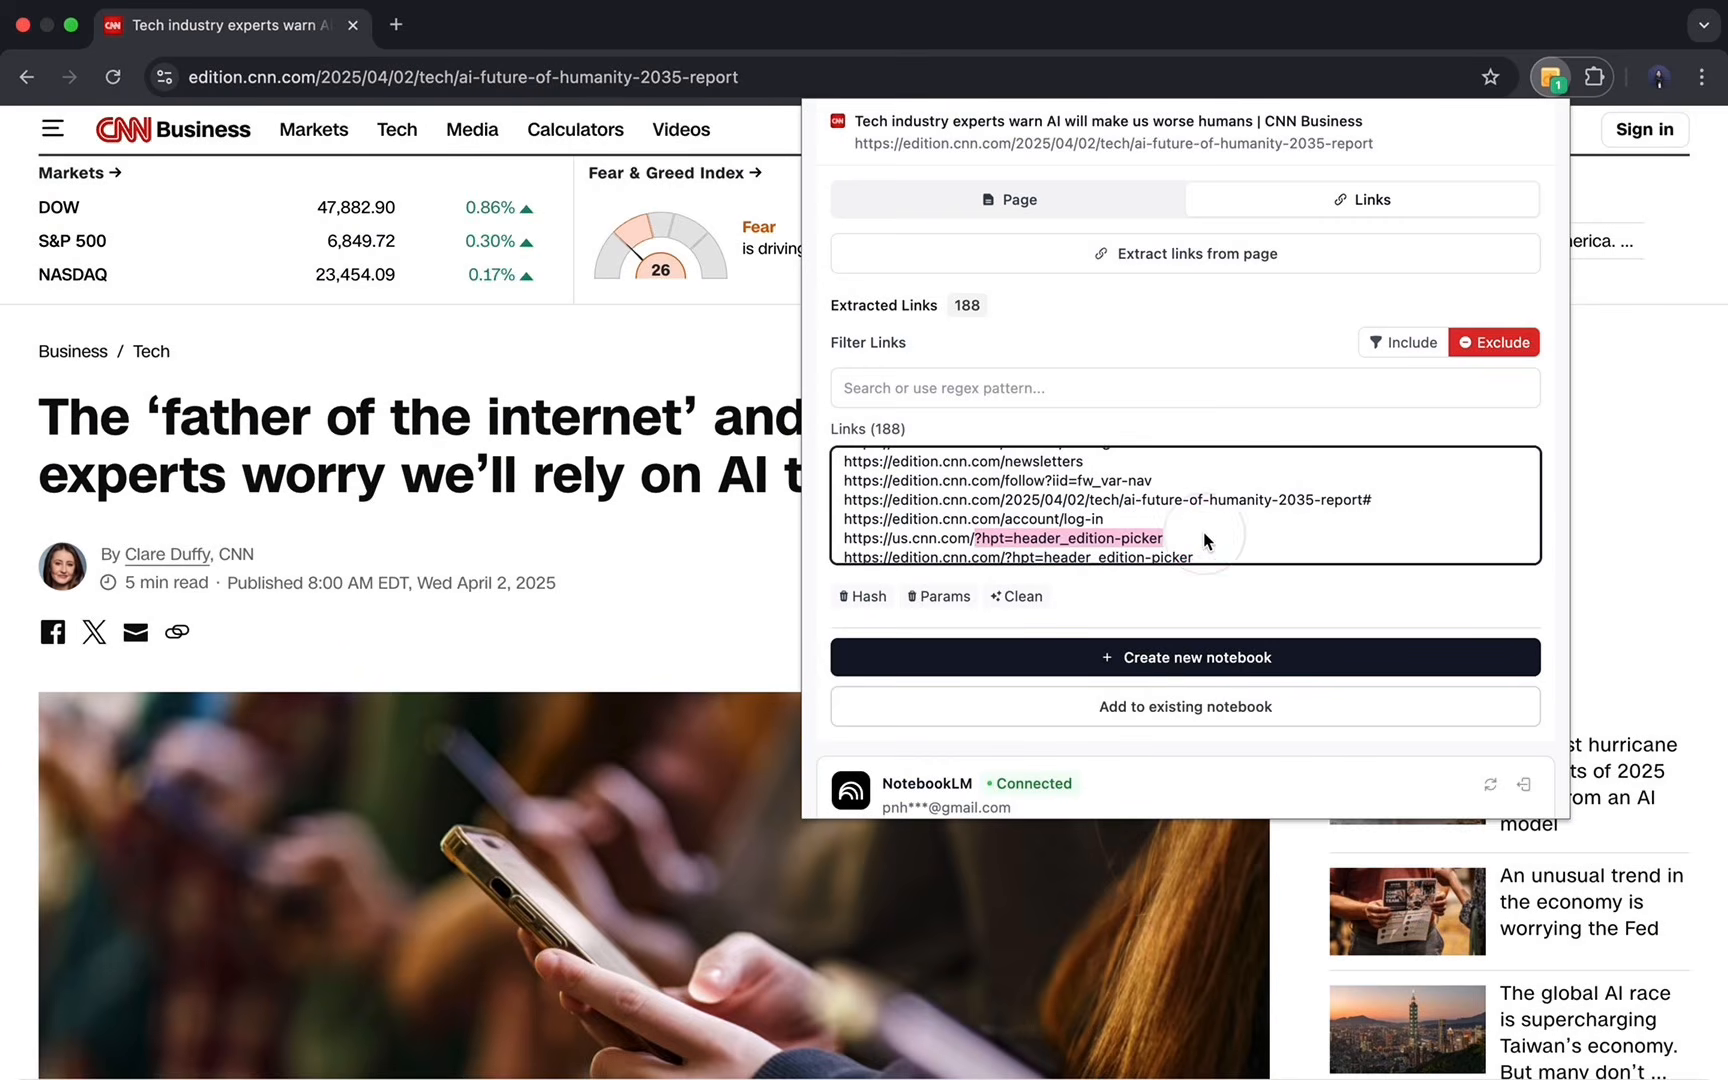
{"action": "left_click", "coordinate": [1204, 538]}
{"action": "scroll", "coordinate": [1204, 538], "scroll_direction": "up", "scroll_amount": 3}
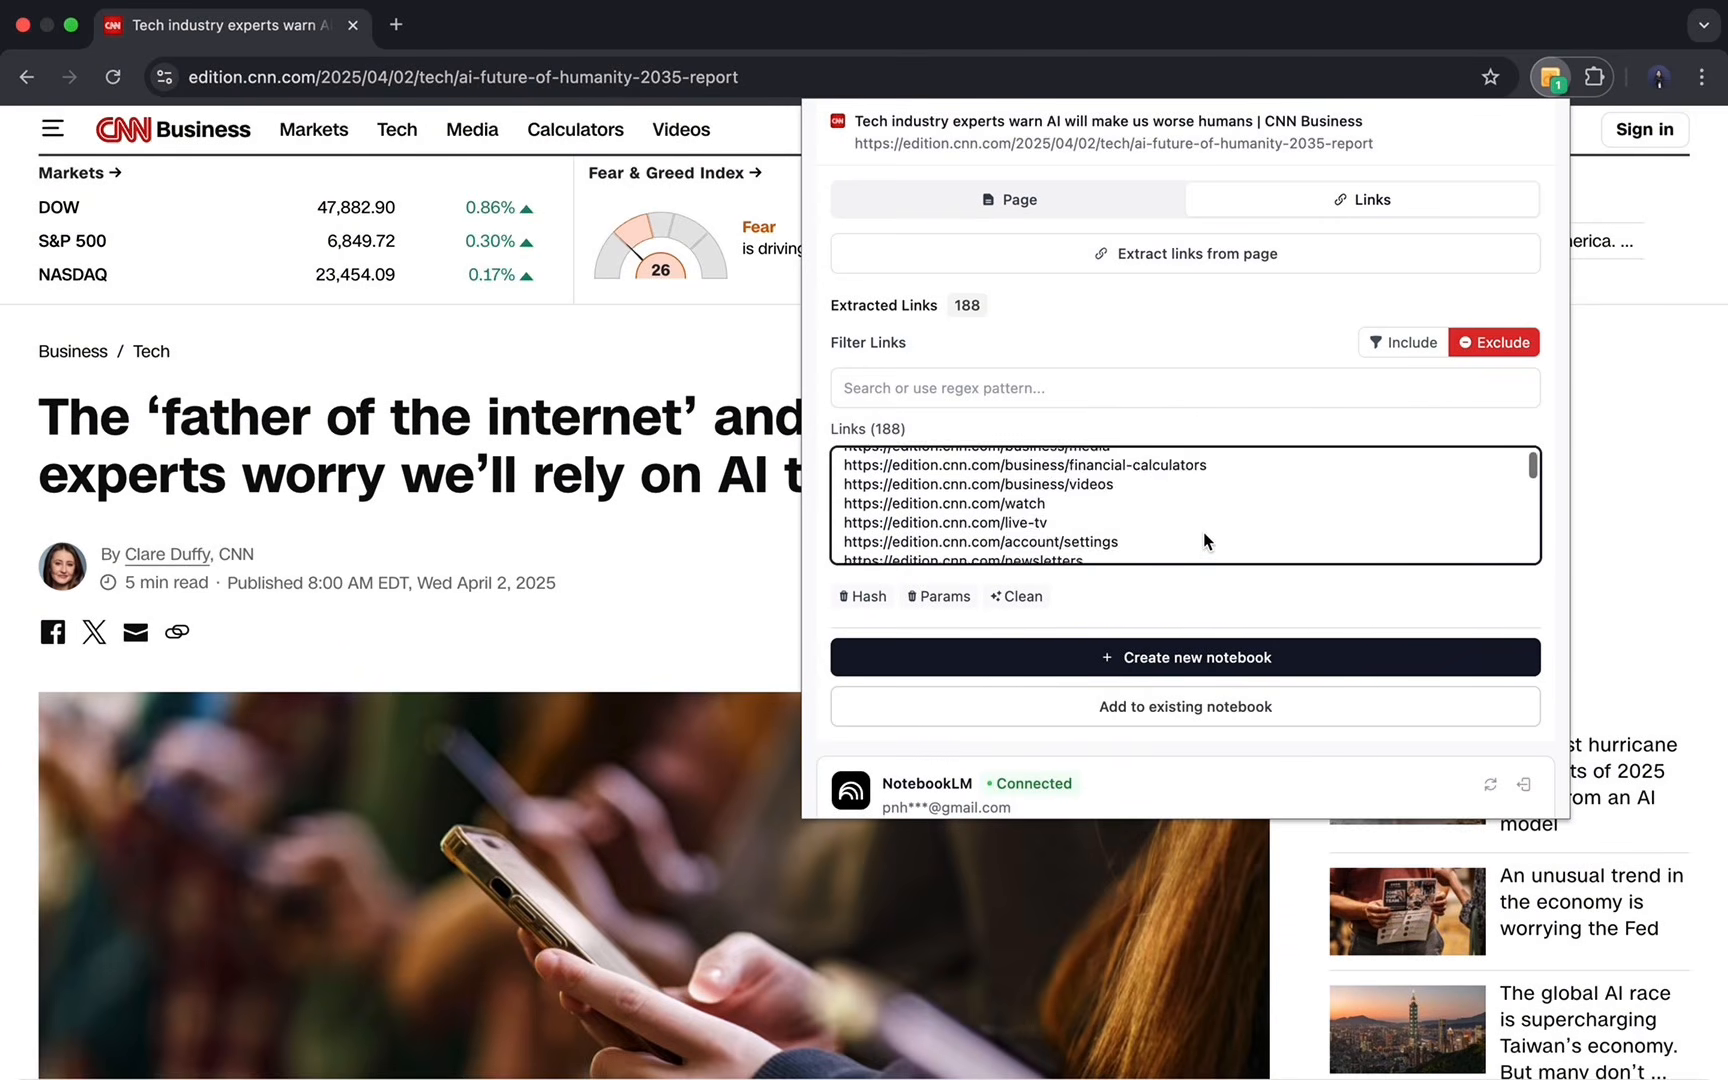
{"action": "scroll", "coordinate": [1203, 541], "scroll_direction": "up", "scroll_amount": 3}
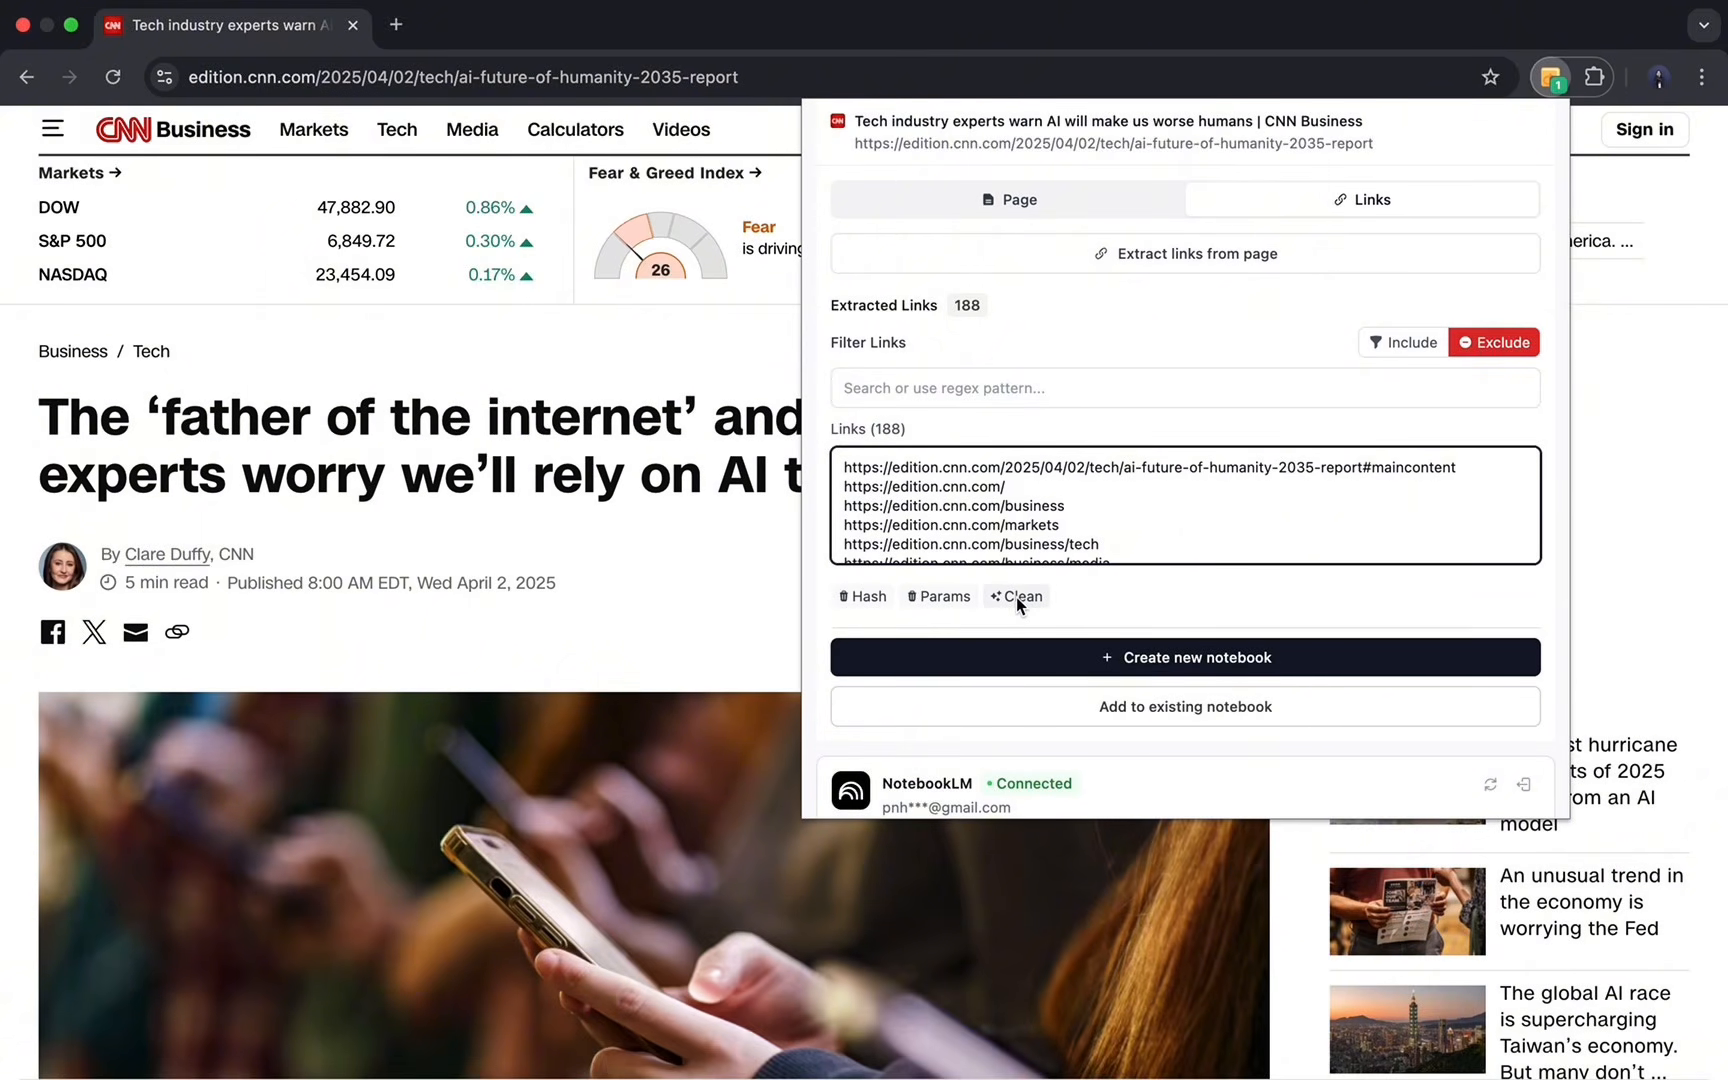
Clean the hash fragments and query parameters from all the remaining links and check the cleaned list.
{"action": "left_click", "coordinate": [1017, 597]}
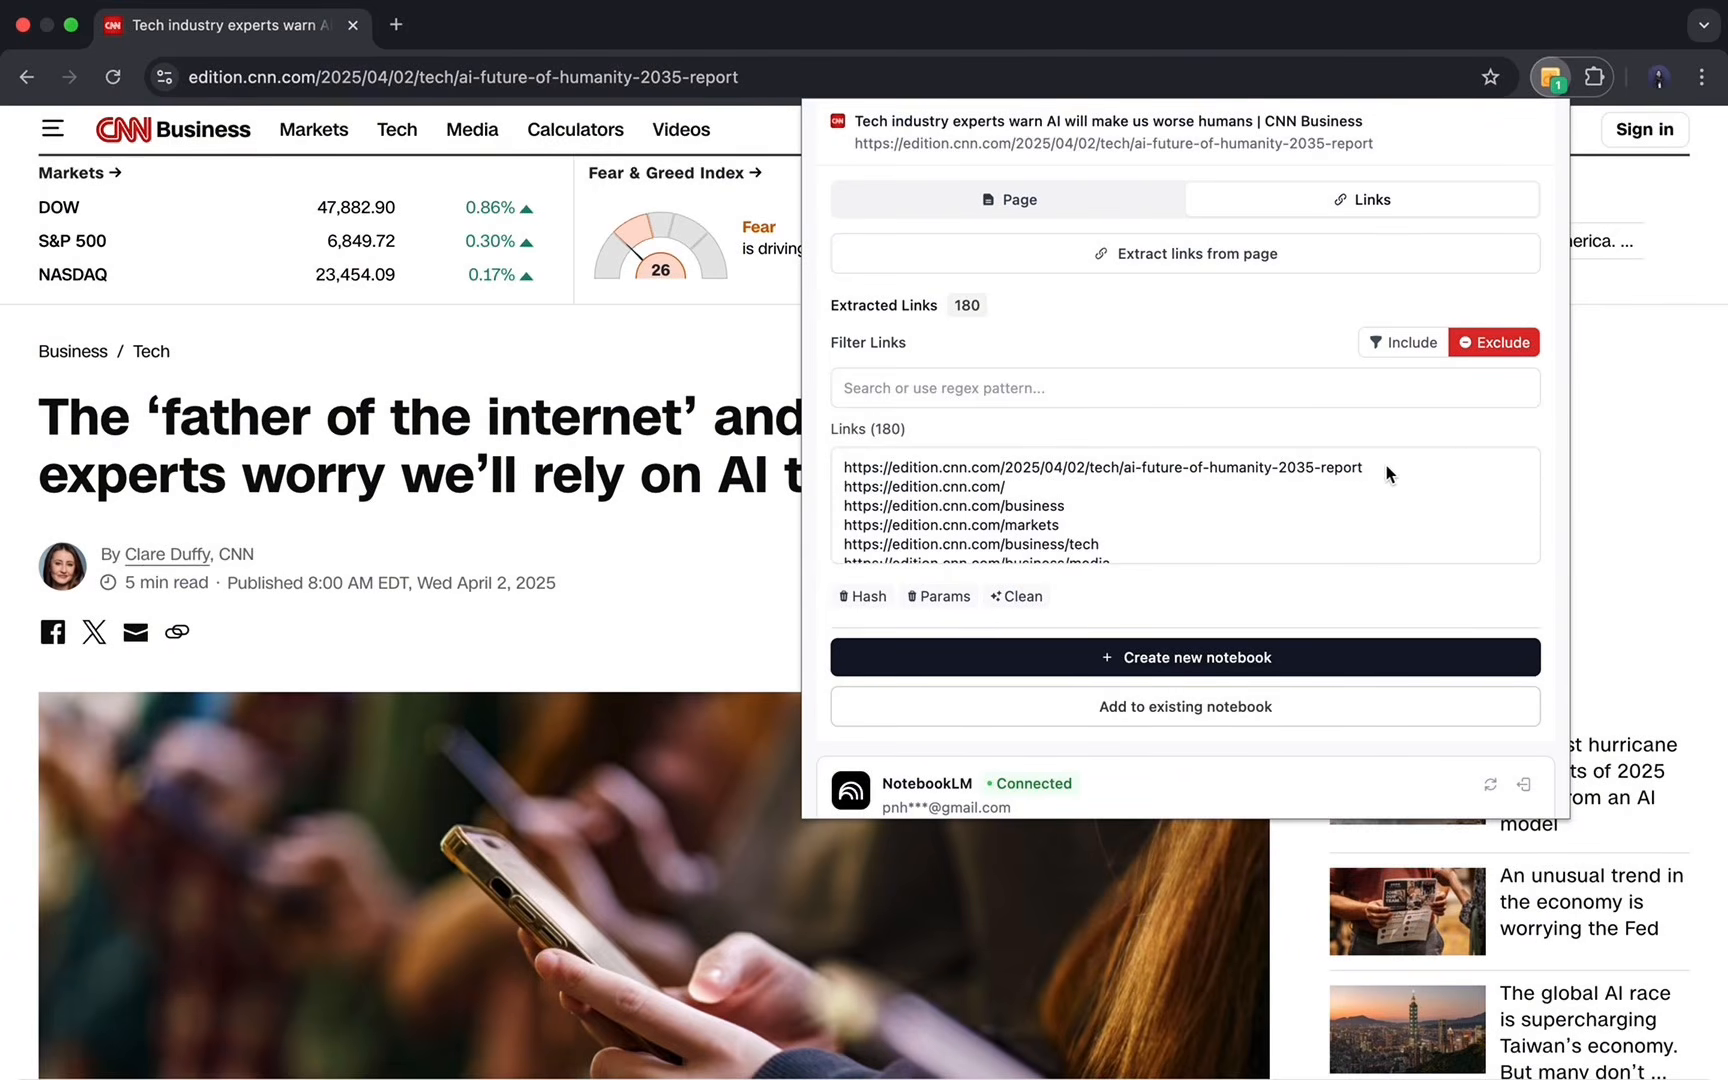
{"action": "scroll", "coordinate": [1336, 464], "scroll_direction": "down", "scroll_amount": 3}
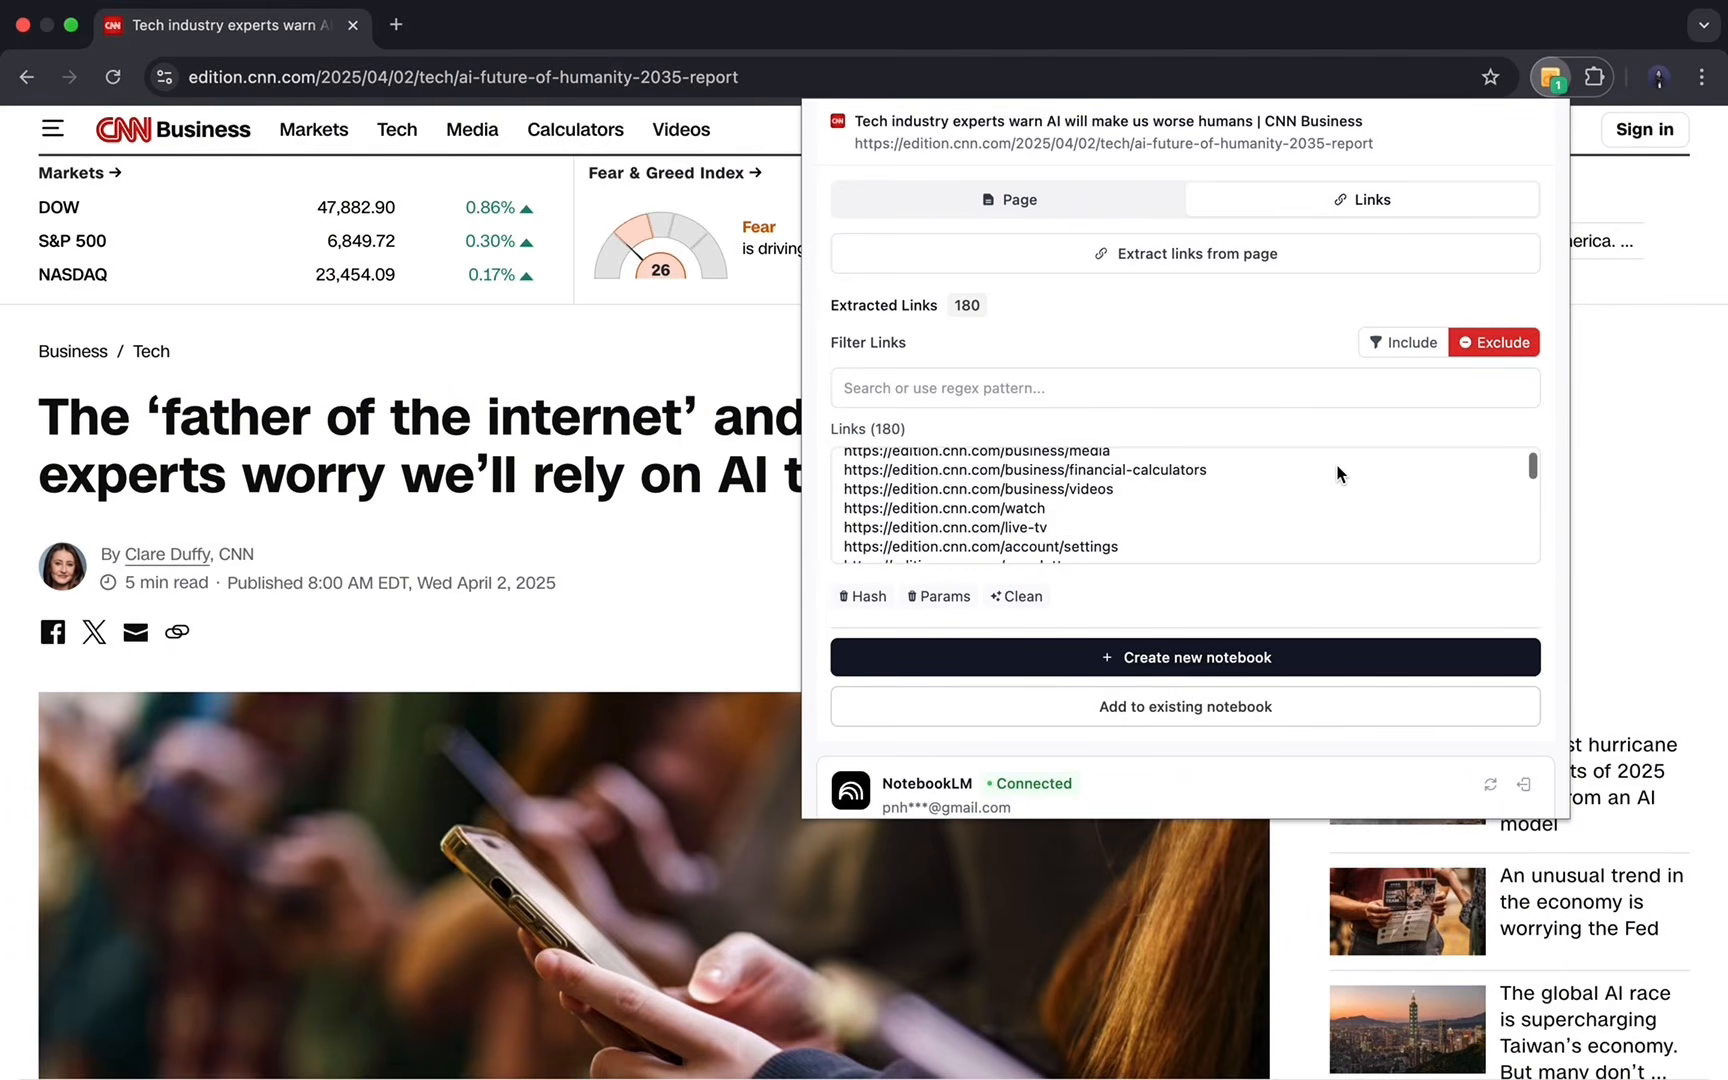
{"action": "scroll", "coordinate": [1340, 473], "scroll_direction": "down", "scroll_amount": 10}
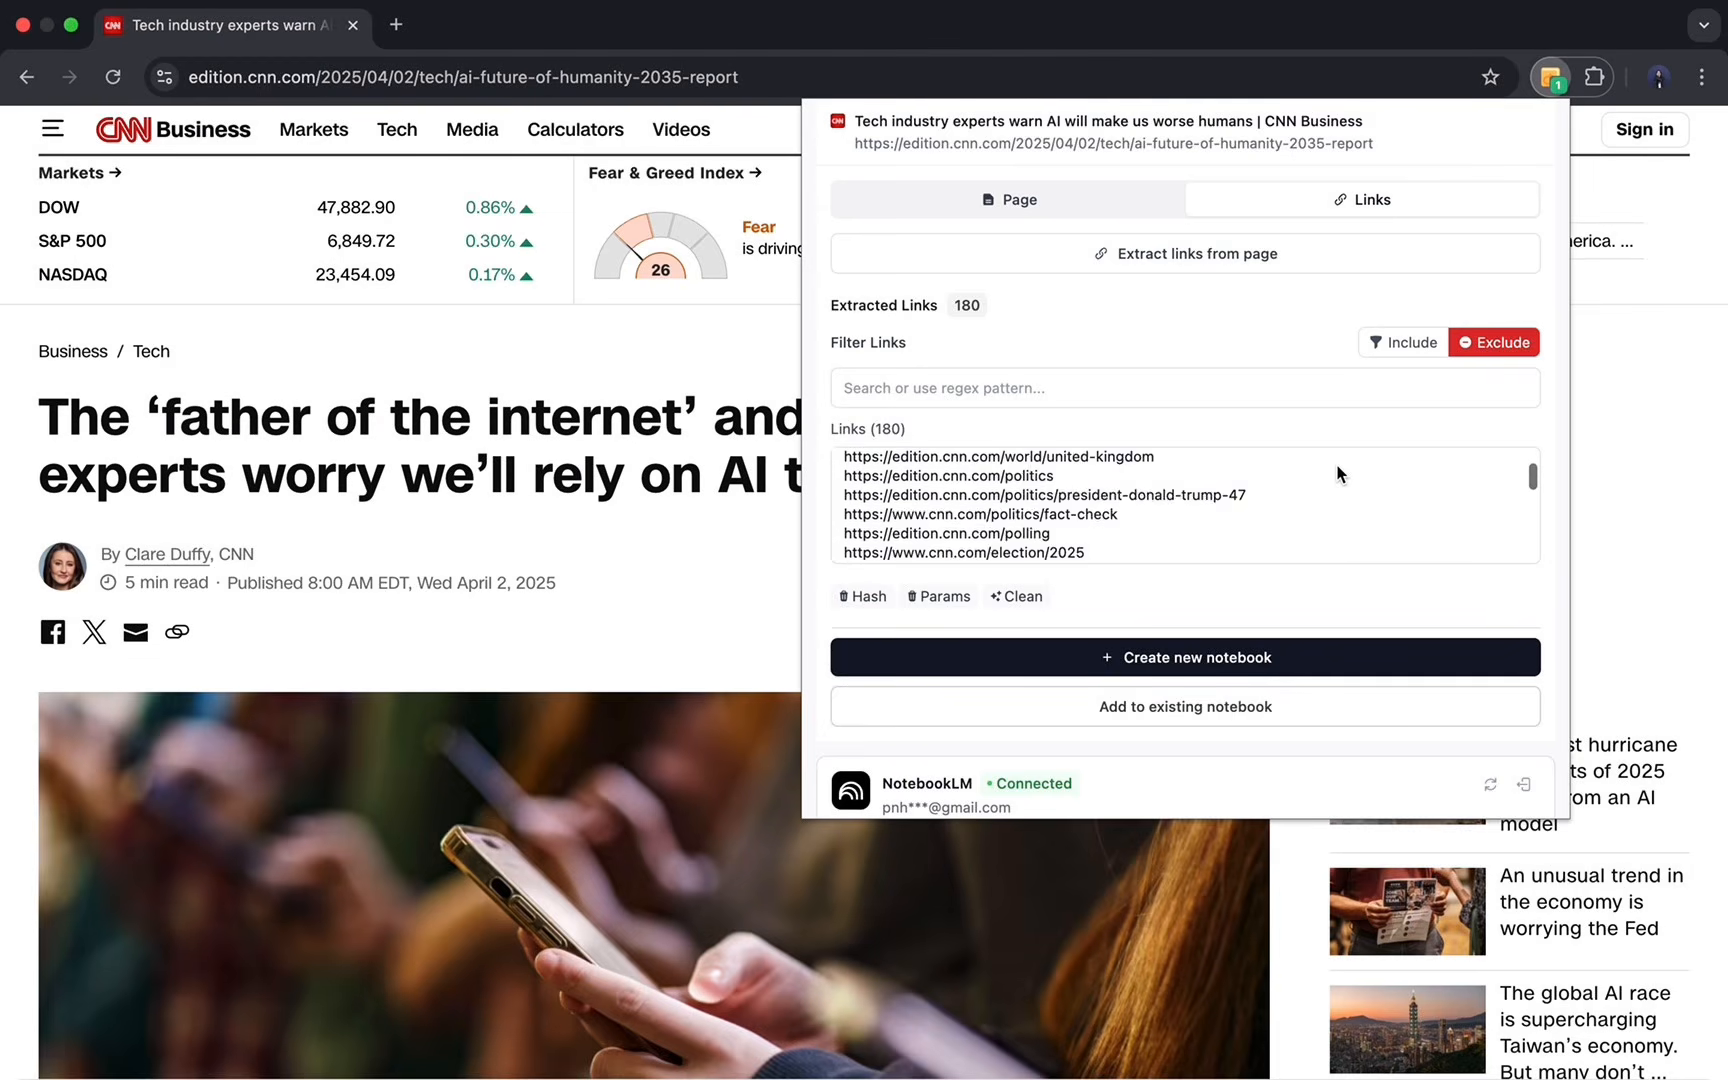
{"action": "scroll", "coordinate": [1340, 473], "scroll_direction": "up", "scroll_amount": 13}
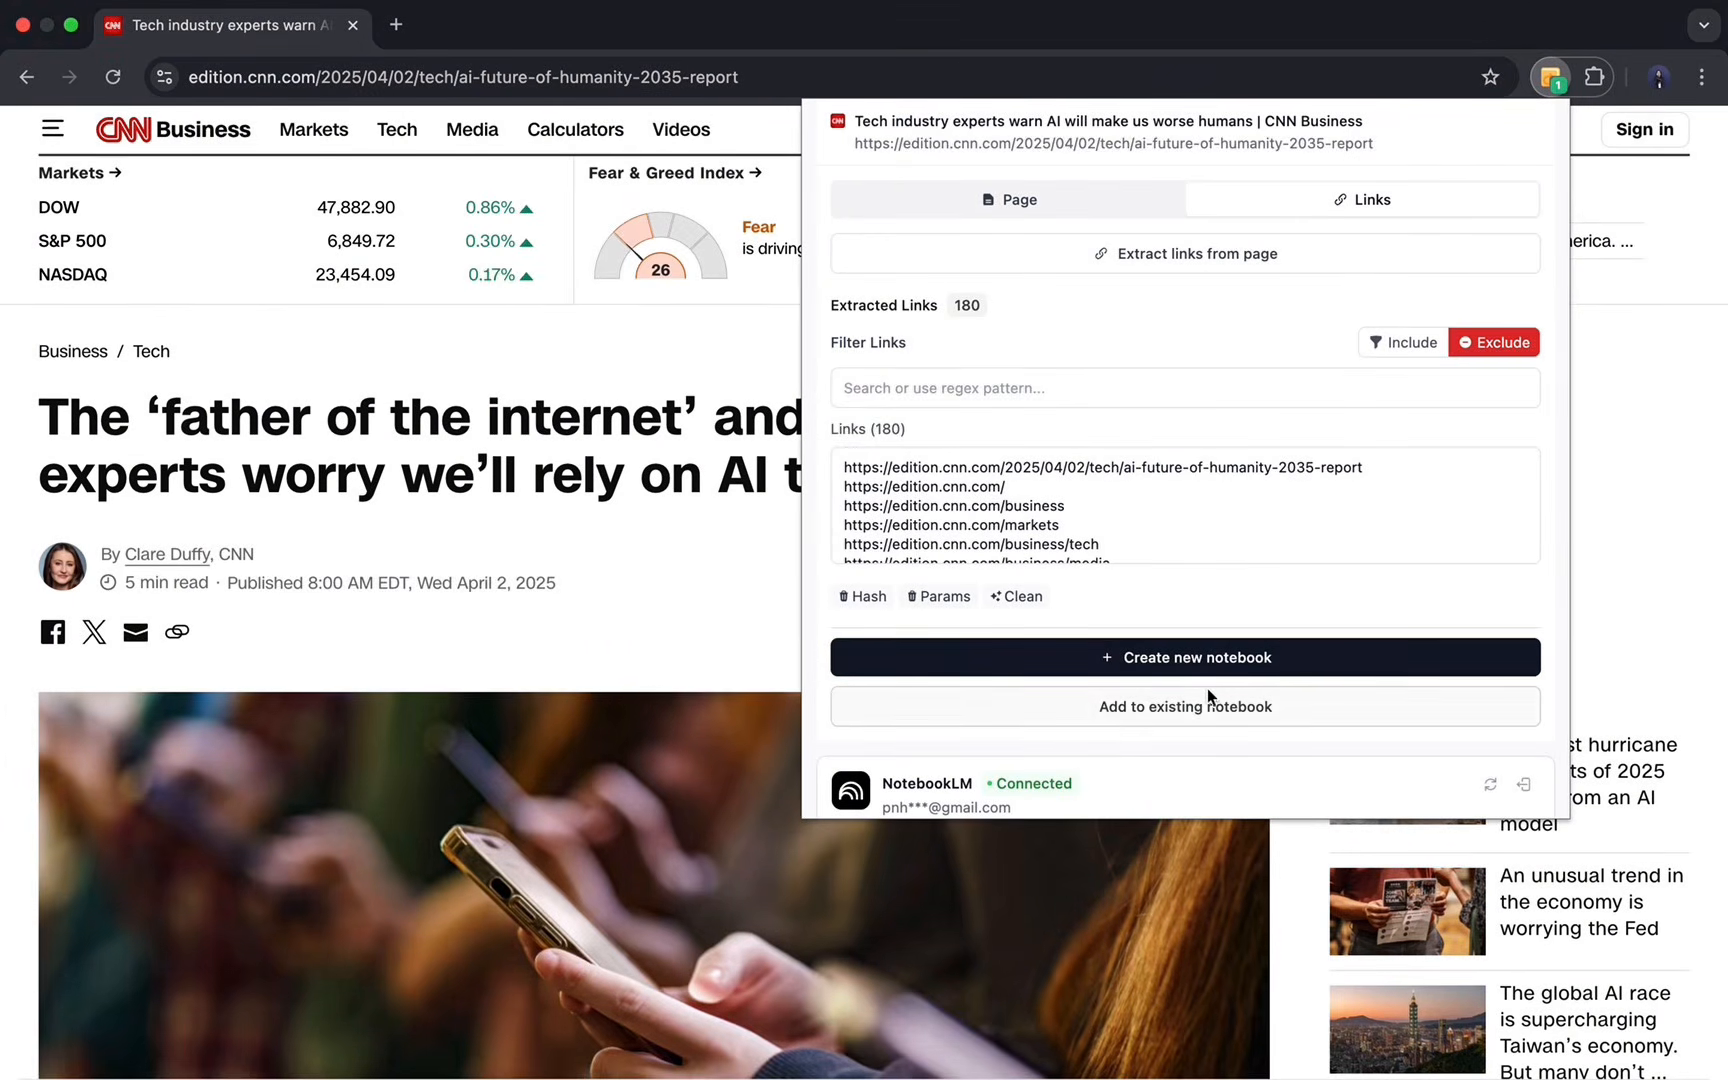
Add all the cleaned links to the existing notebook "Stuart Russell: Navigating AI's Promise, Peril, and Control" and look through its sources.
{"action": "left_click", "coordinate": [1212, 706]}
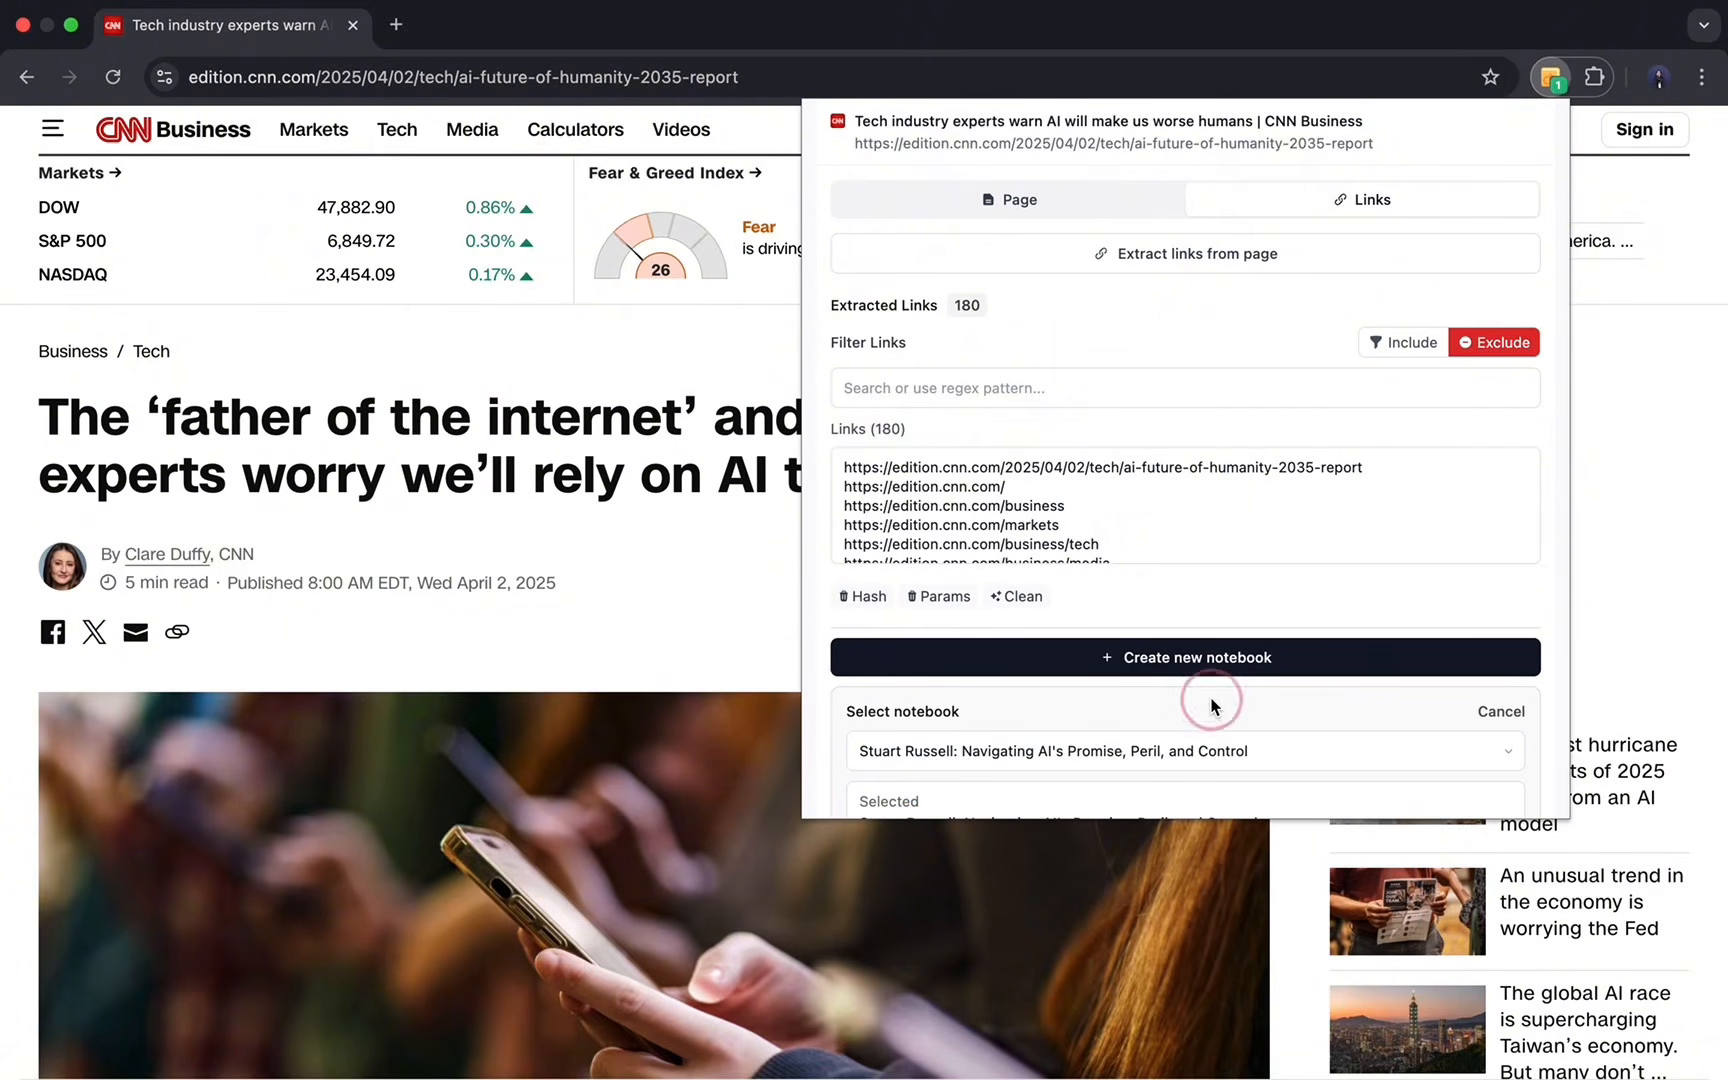
{"action": "scroll", "coordinate": [1212, 706], "scroll_direction": "down", "scroll_amount": 5}
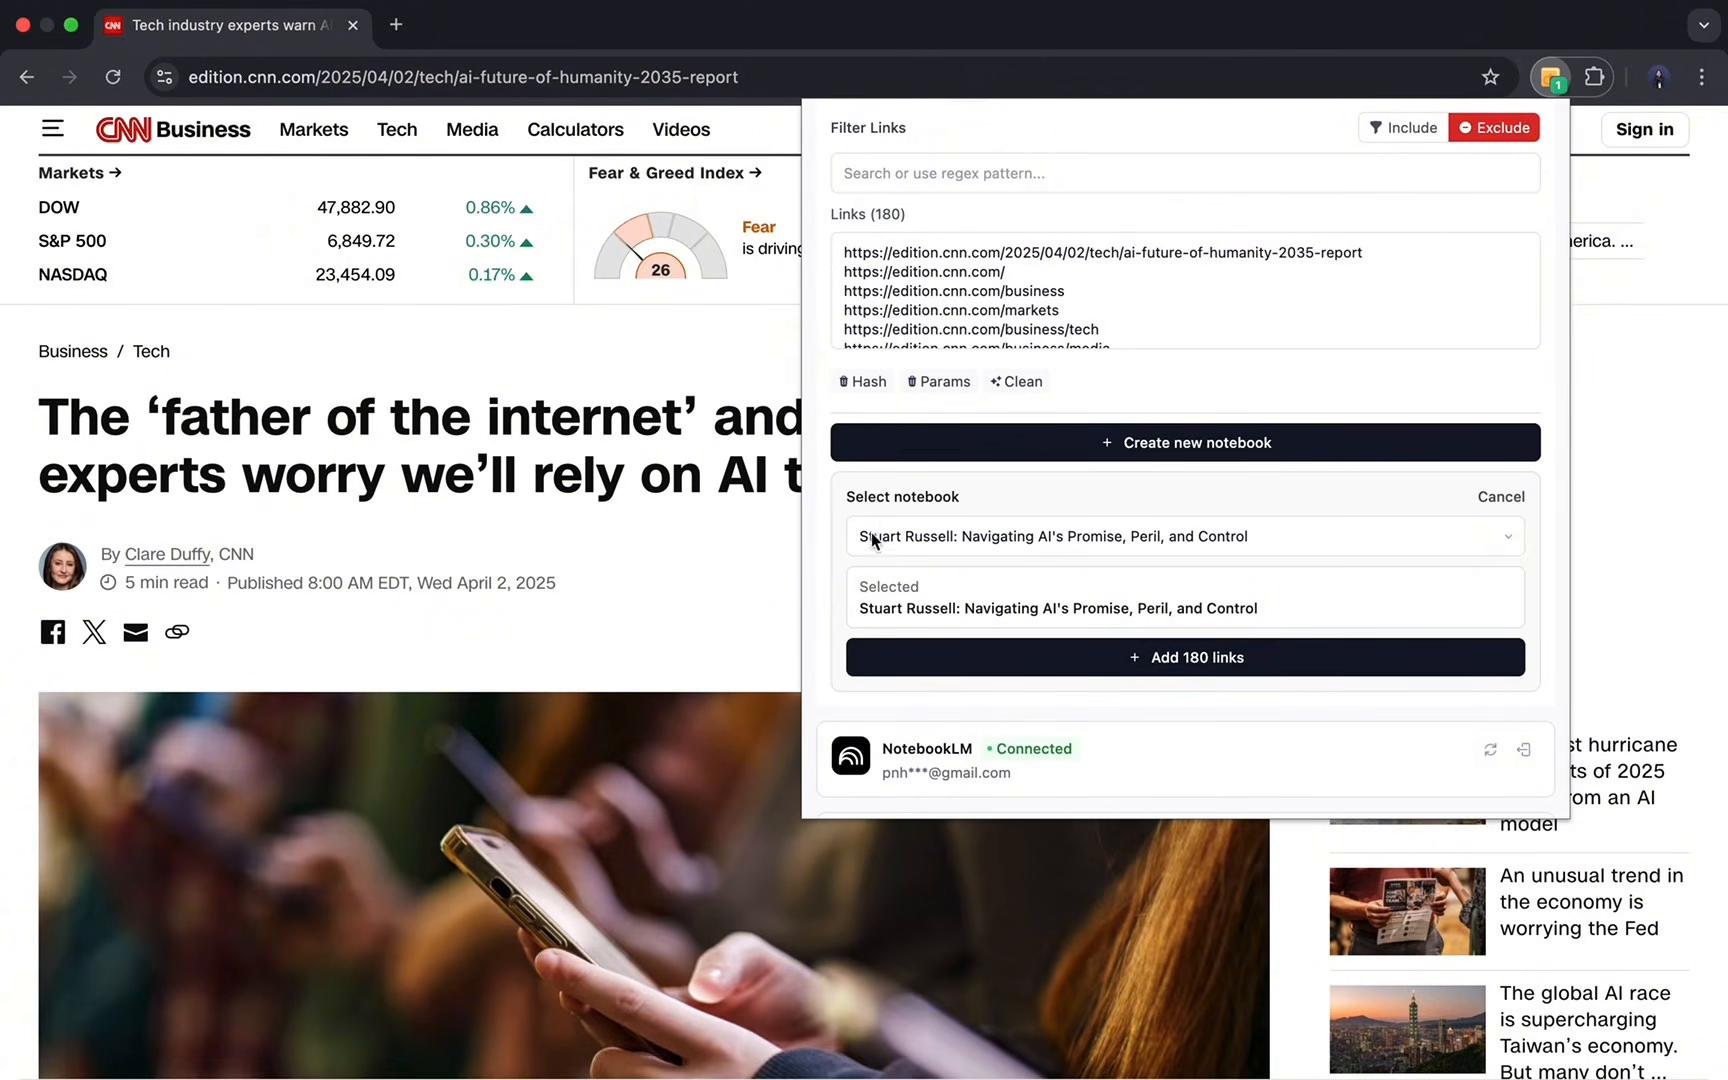
{"action": "left_click", "coordinate": [1243, 660]}
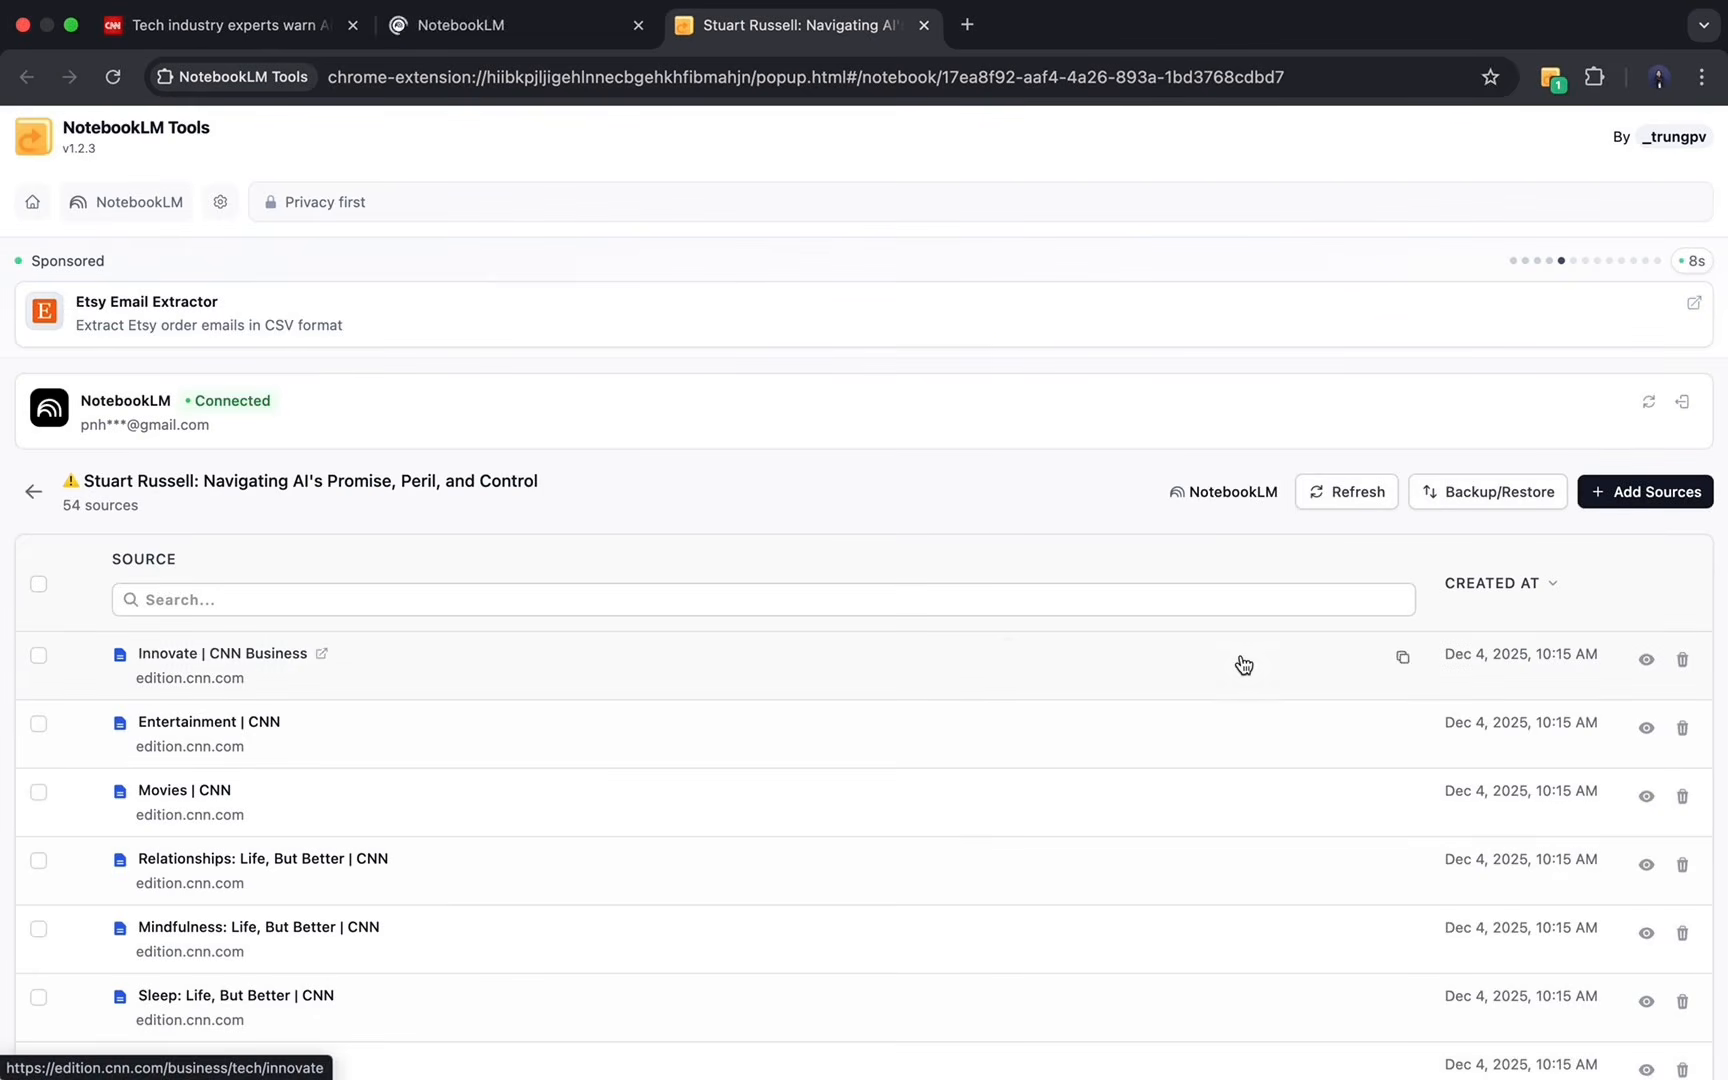
{"action": "scroll", "coordinate": [885, 741], "scroll_direction": "down", "scroll_amount": 3}
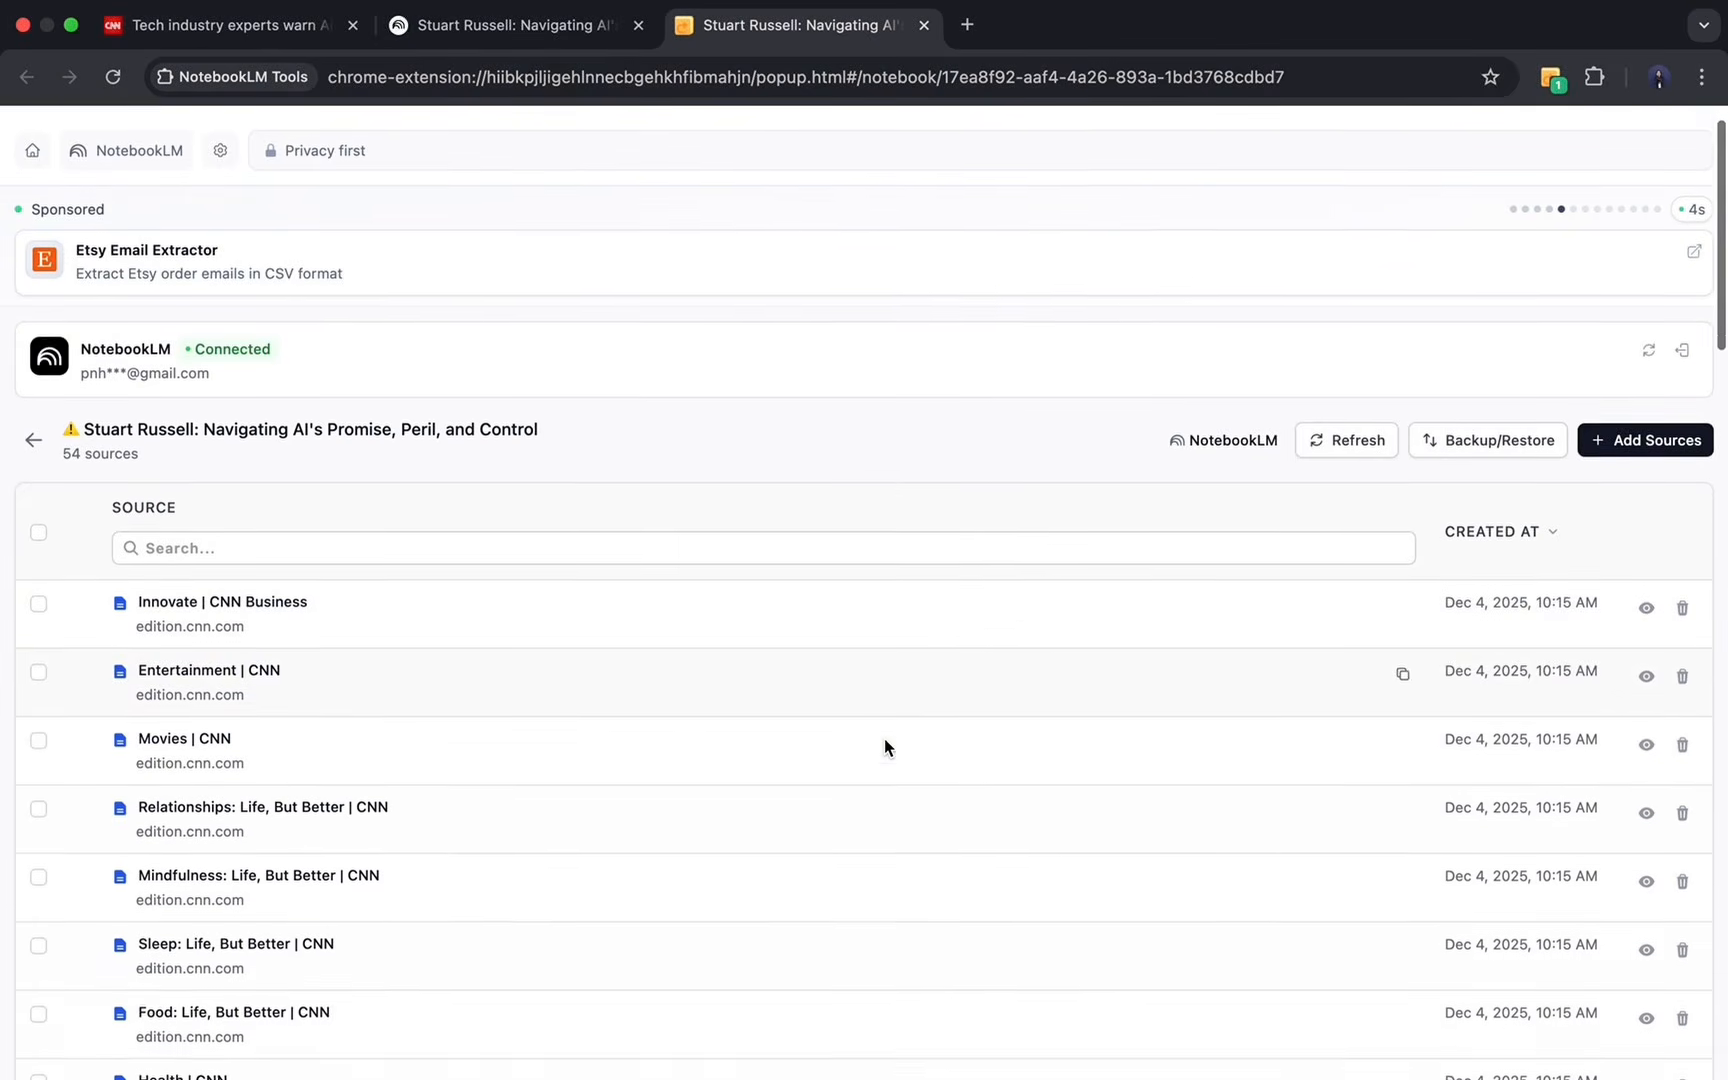
{"action": "scroll", "coordinate": [884, 745], "scroll_direction": "down", "scroll_amount": 2}
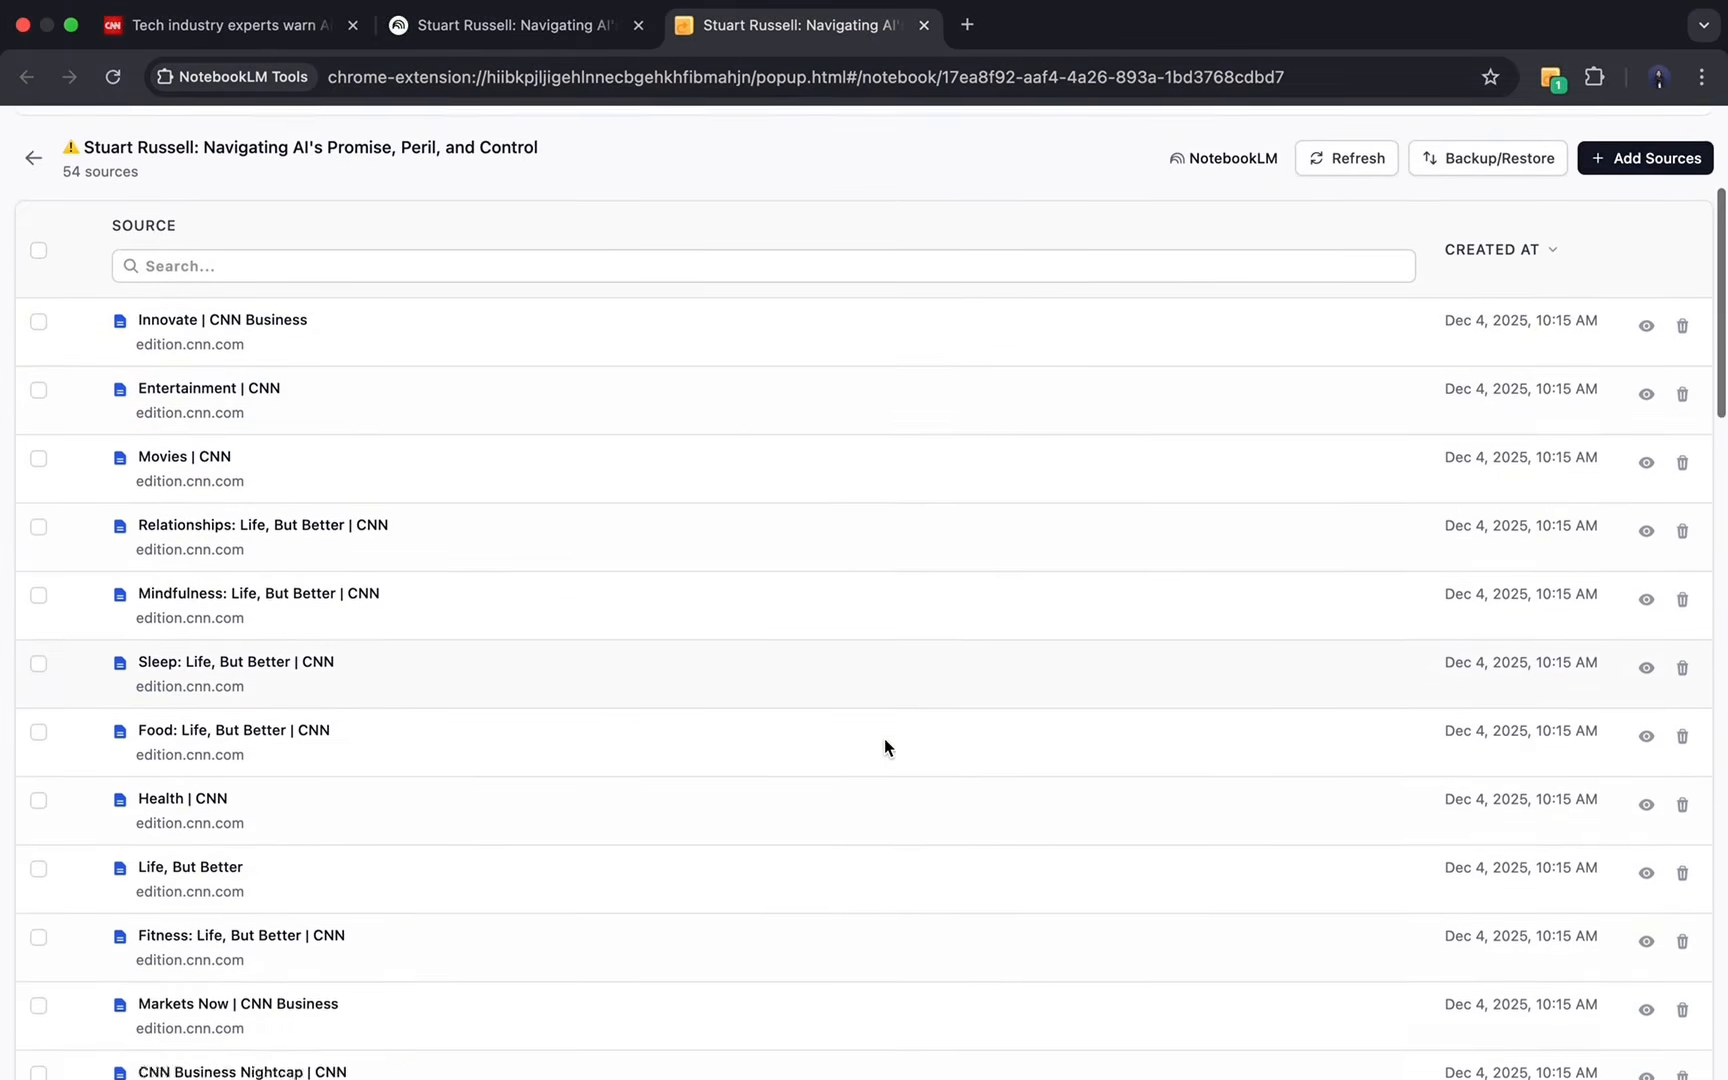
{"action": "scroll", "coordinate": [884, 745], "scroll_direction": "down", "scroll_amount": 4}
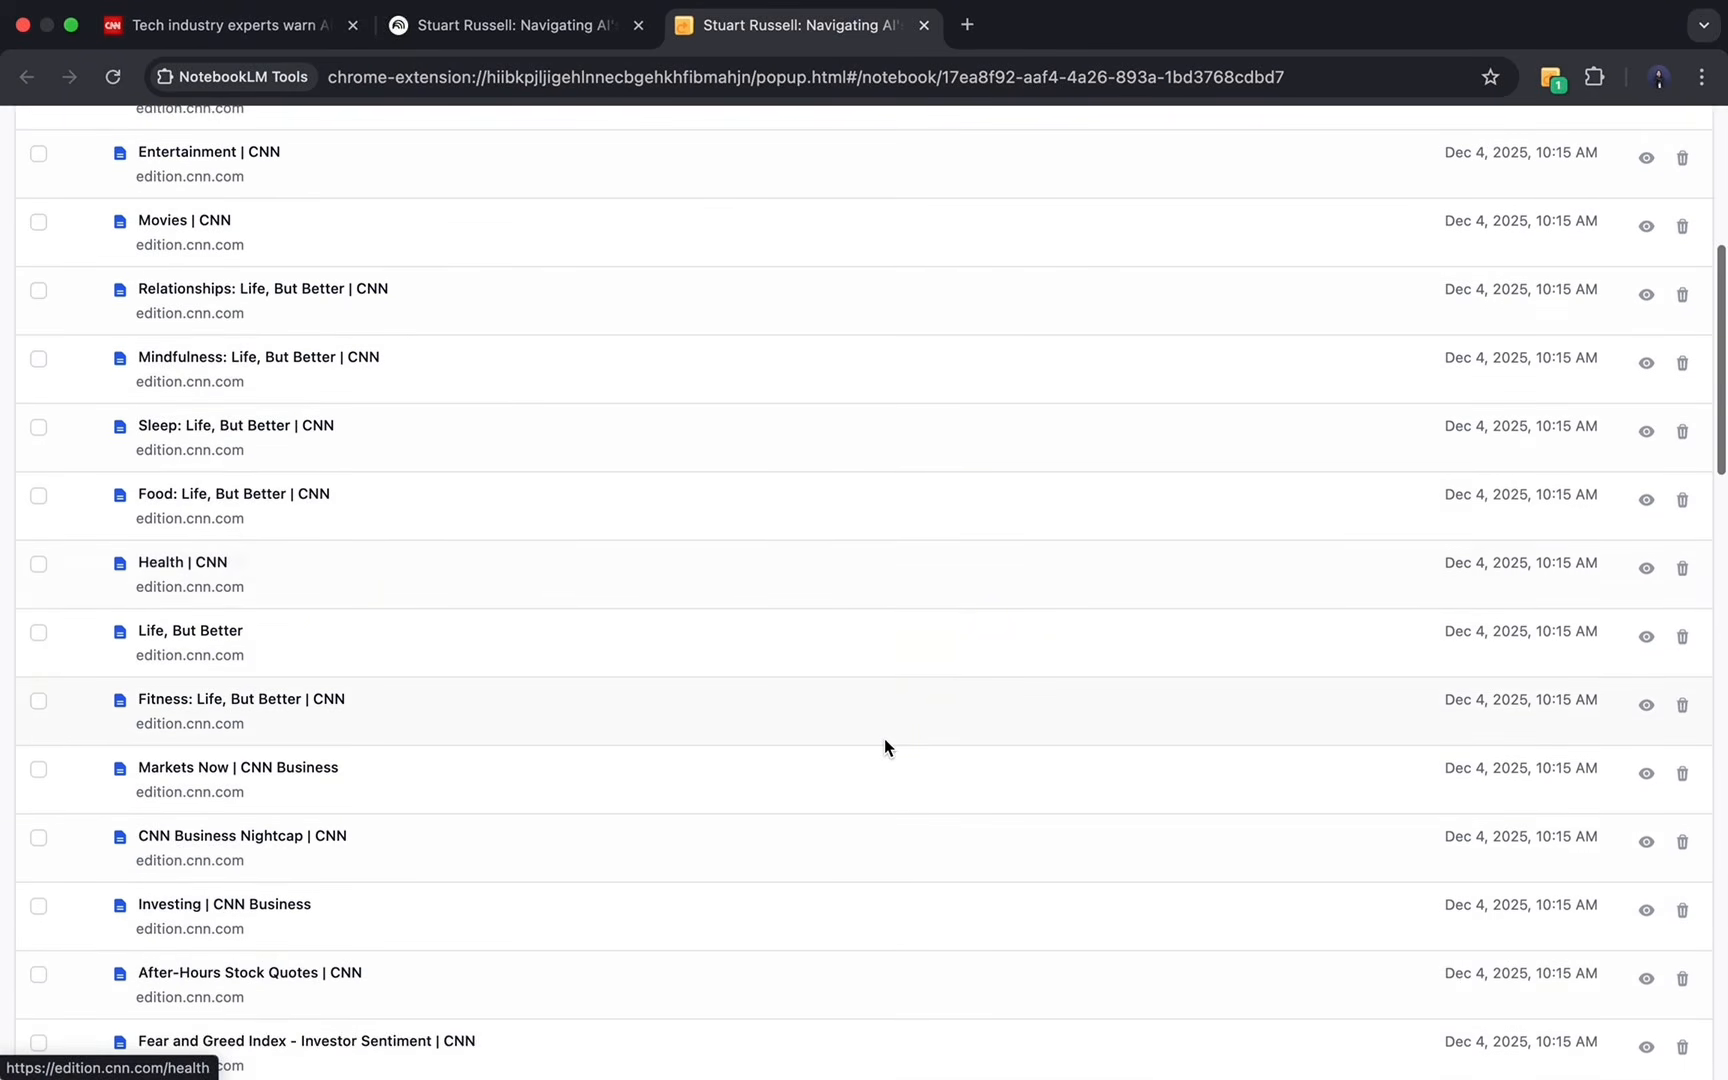
Examine the notebook's imported sources through the end of the extension's list and check the same notebook's sources in NotebookLM.
{"action": "scroll", "coordinate": [884, 745], "scroll_direction": "down", "scroll_amount": 2}
{"action": "scroll", "coordinate": [884, 745], "scroll_direction": "down", "scroll_amount": 3}
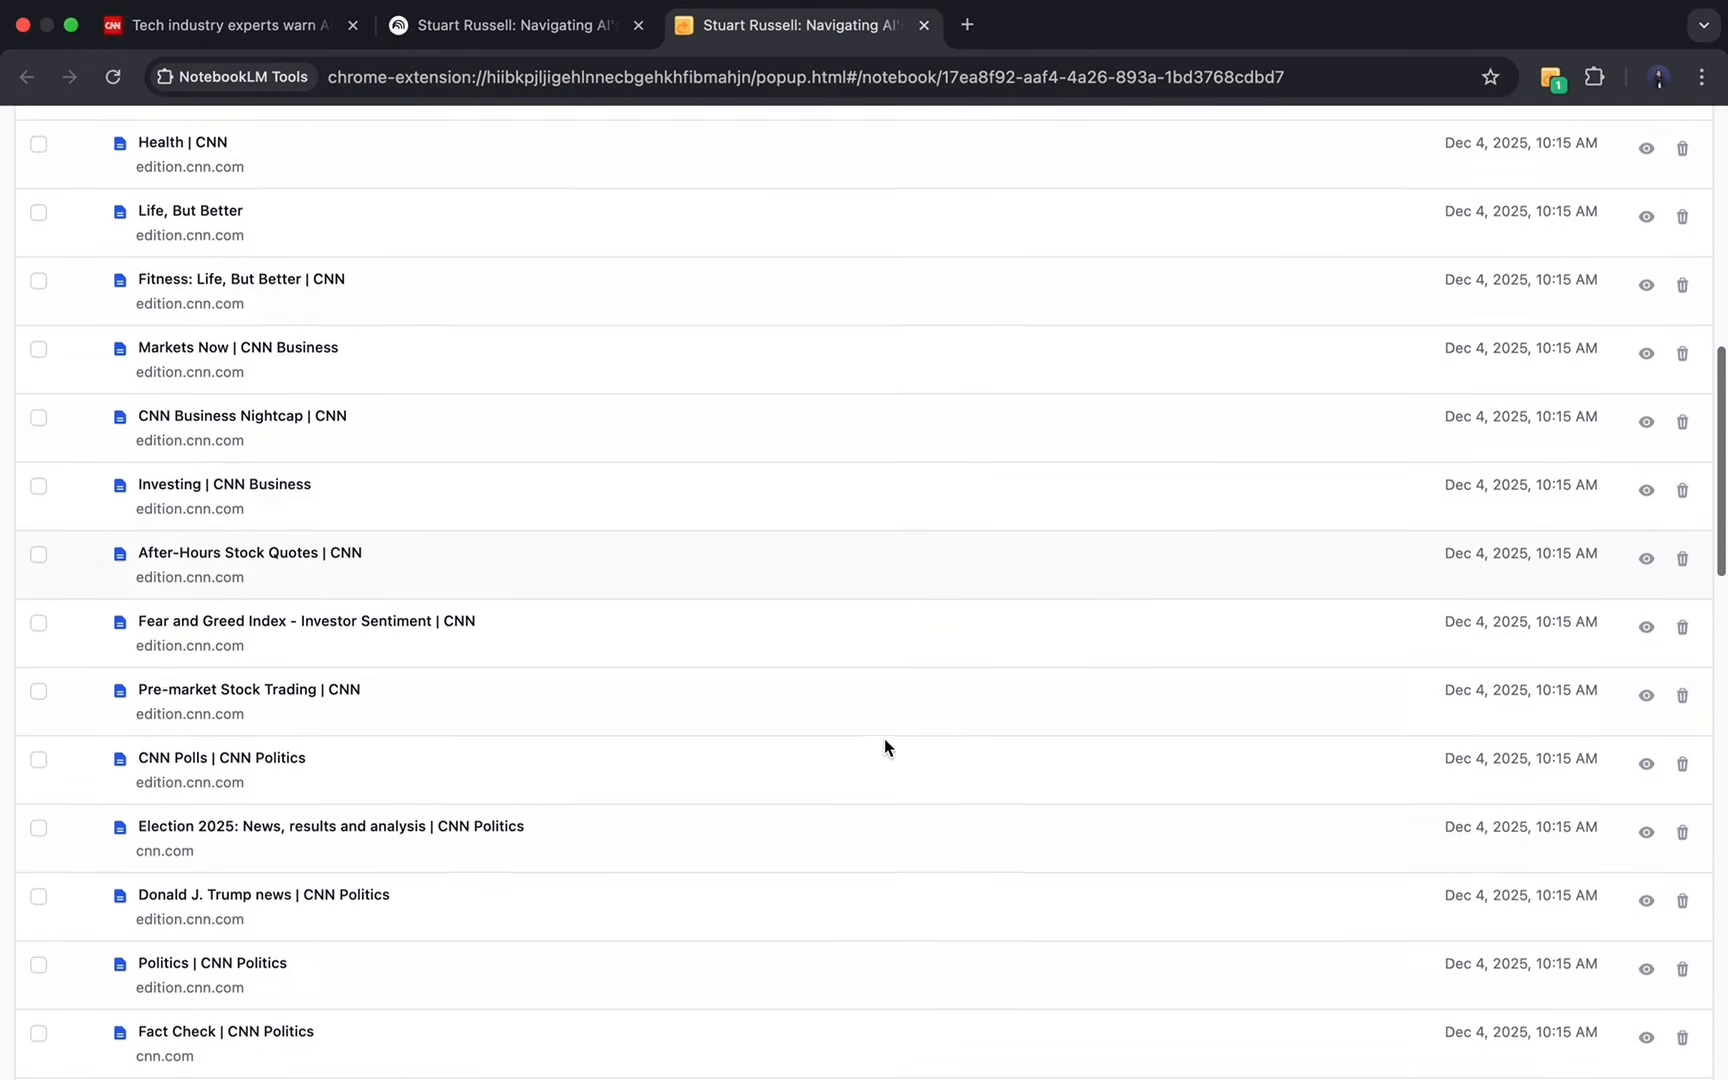
{"action": "scroll", "coordinate": [884, 746], "scroll_direction": "down", "scroll_amount": 12}
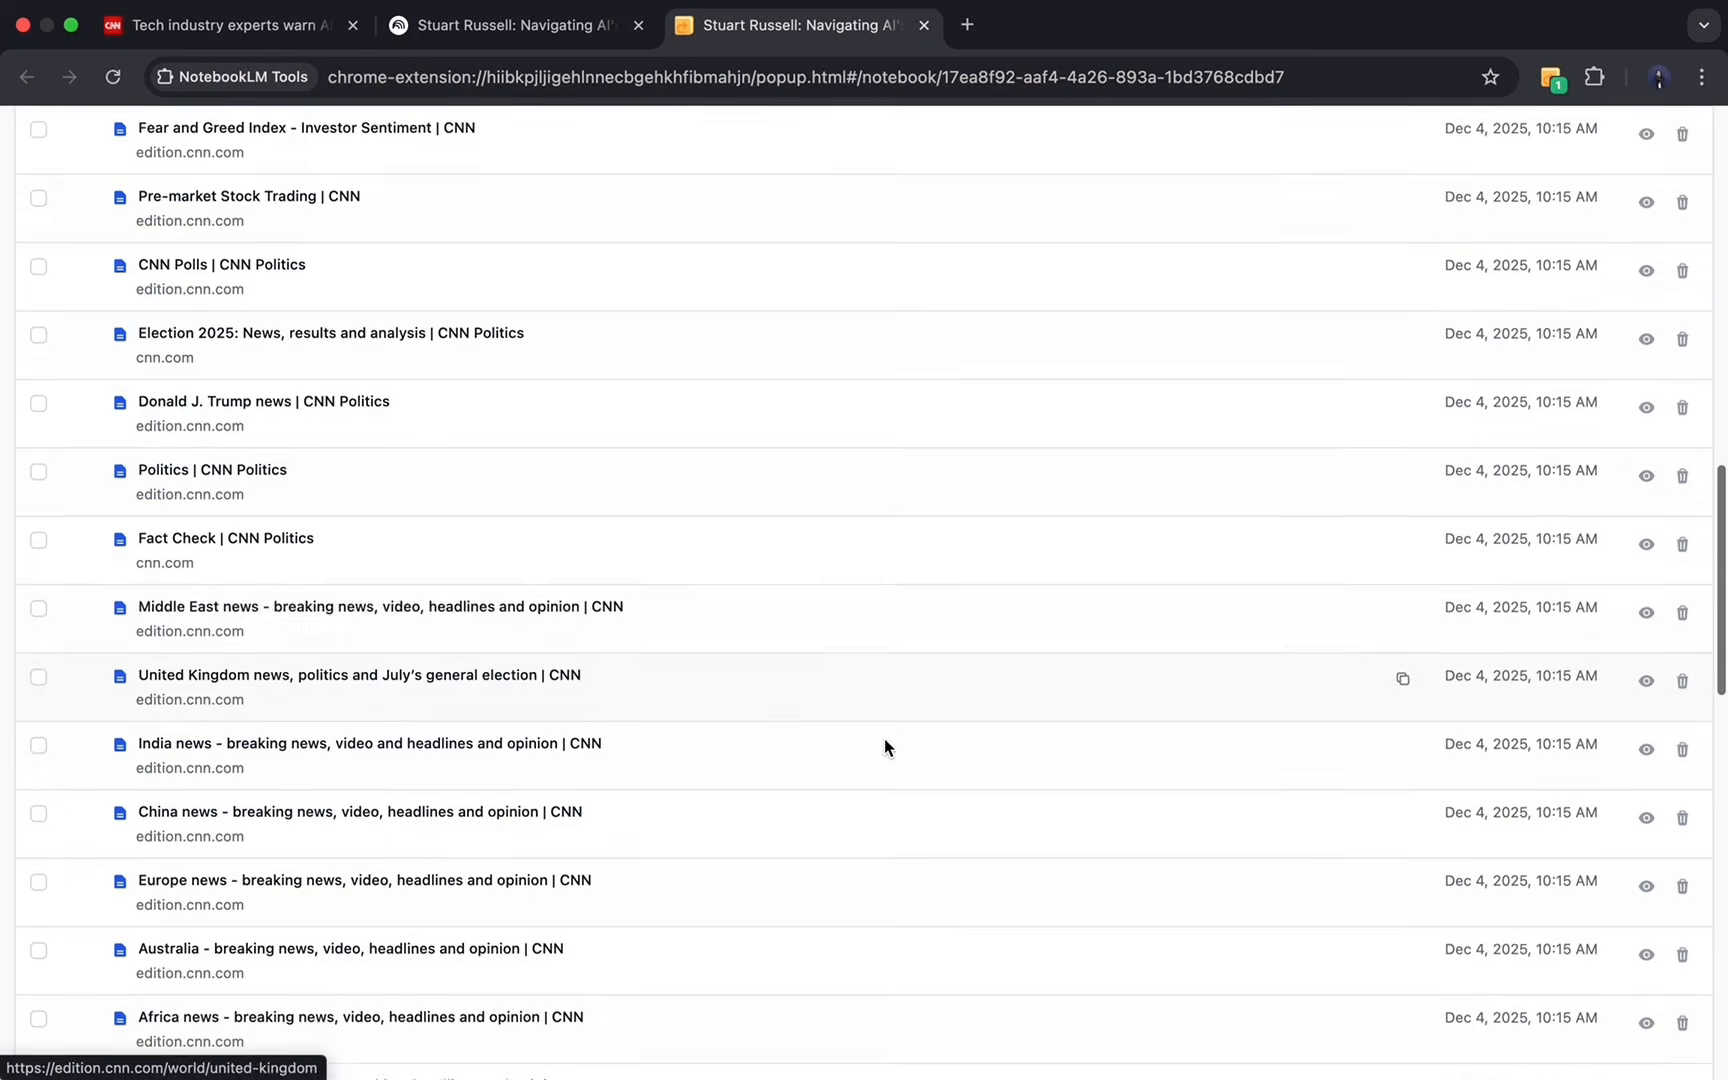
{"action": "scroll", "coordinate": [884, 745], "scroll_direction": "down", "scroll_amount": 8}
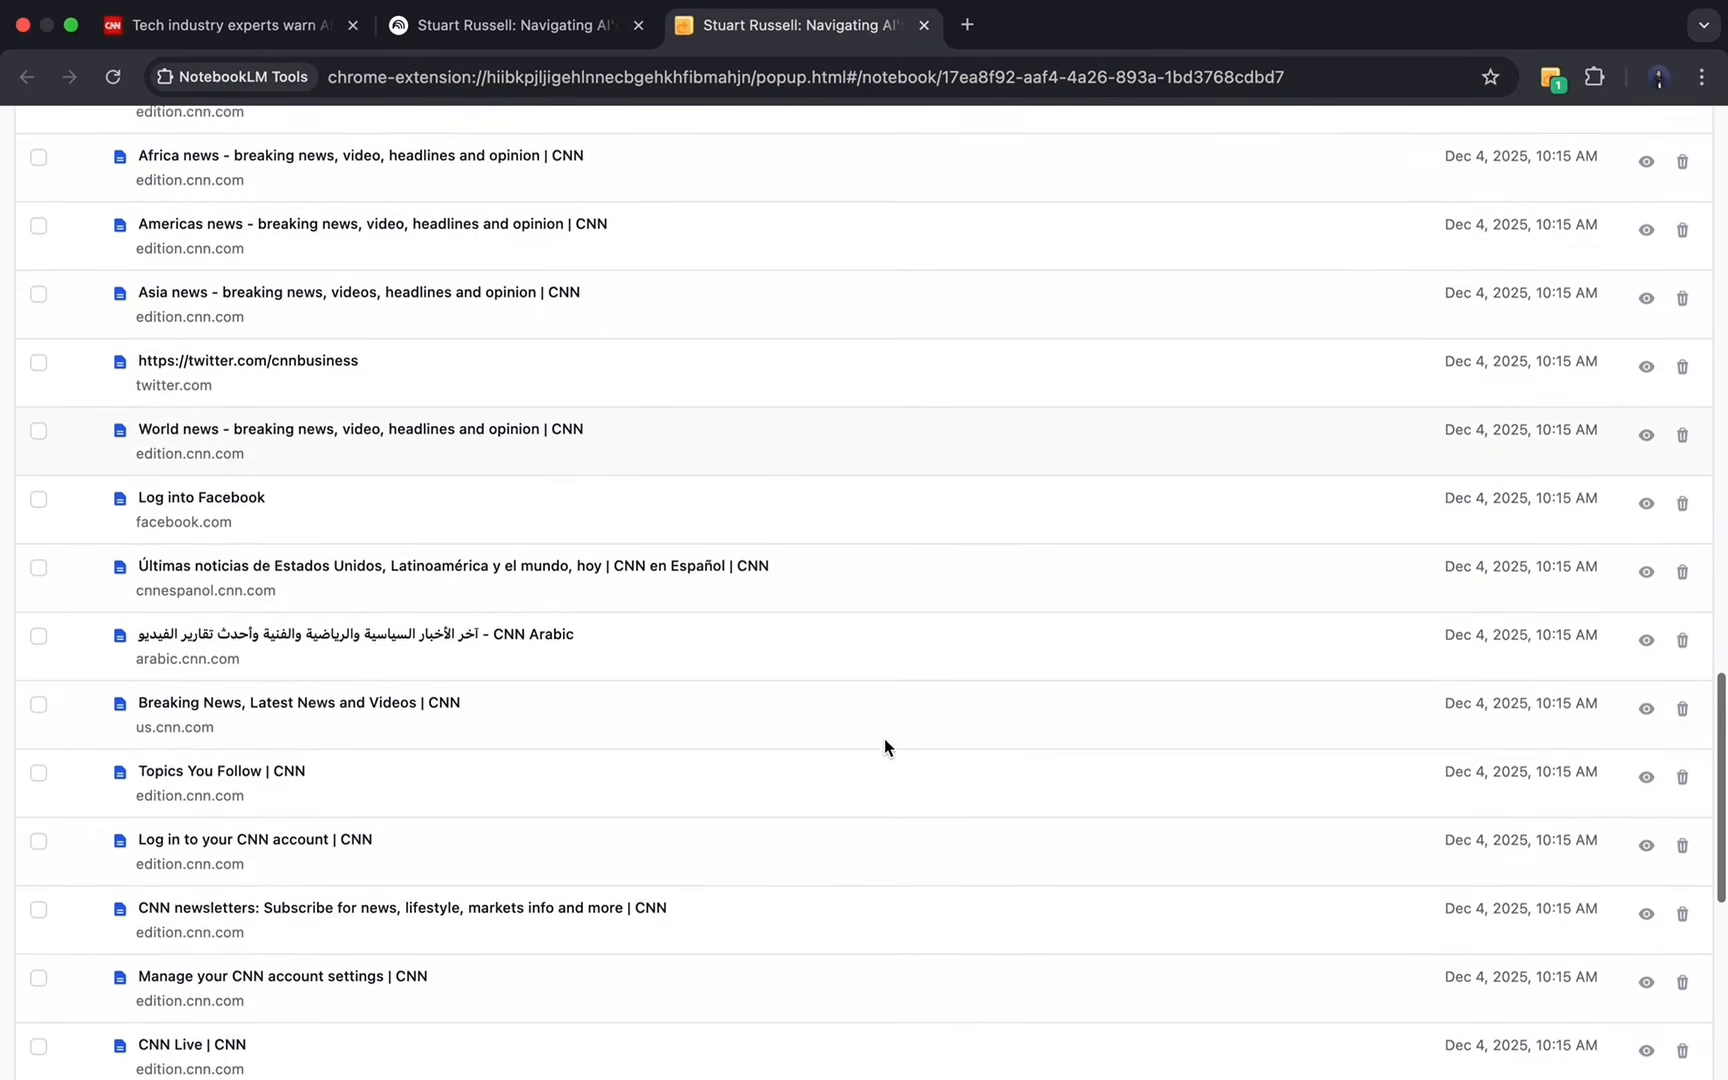
{"action": "scroll", "coordinate": [884, 745], "scroll_direction": "down", "scroll_amount": 8}
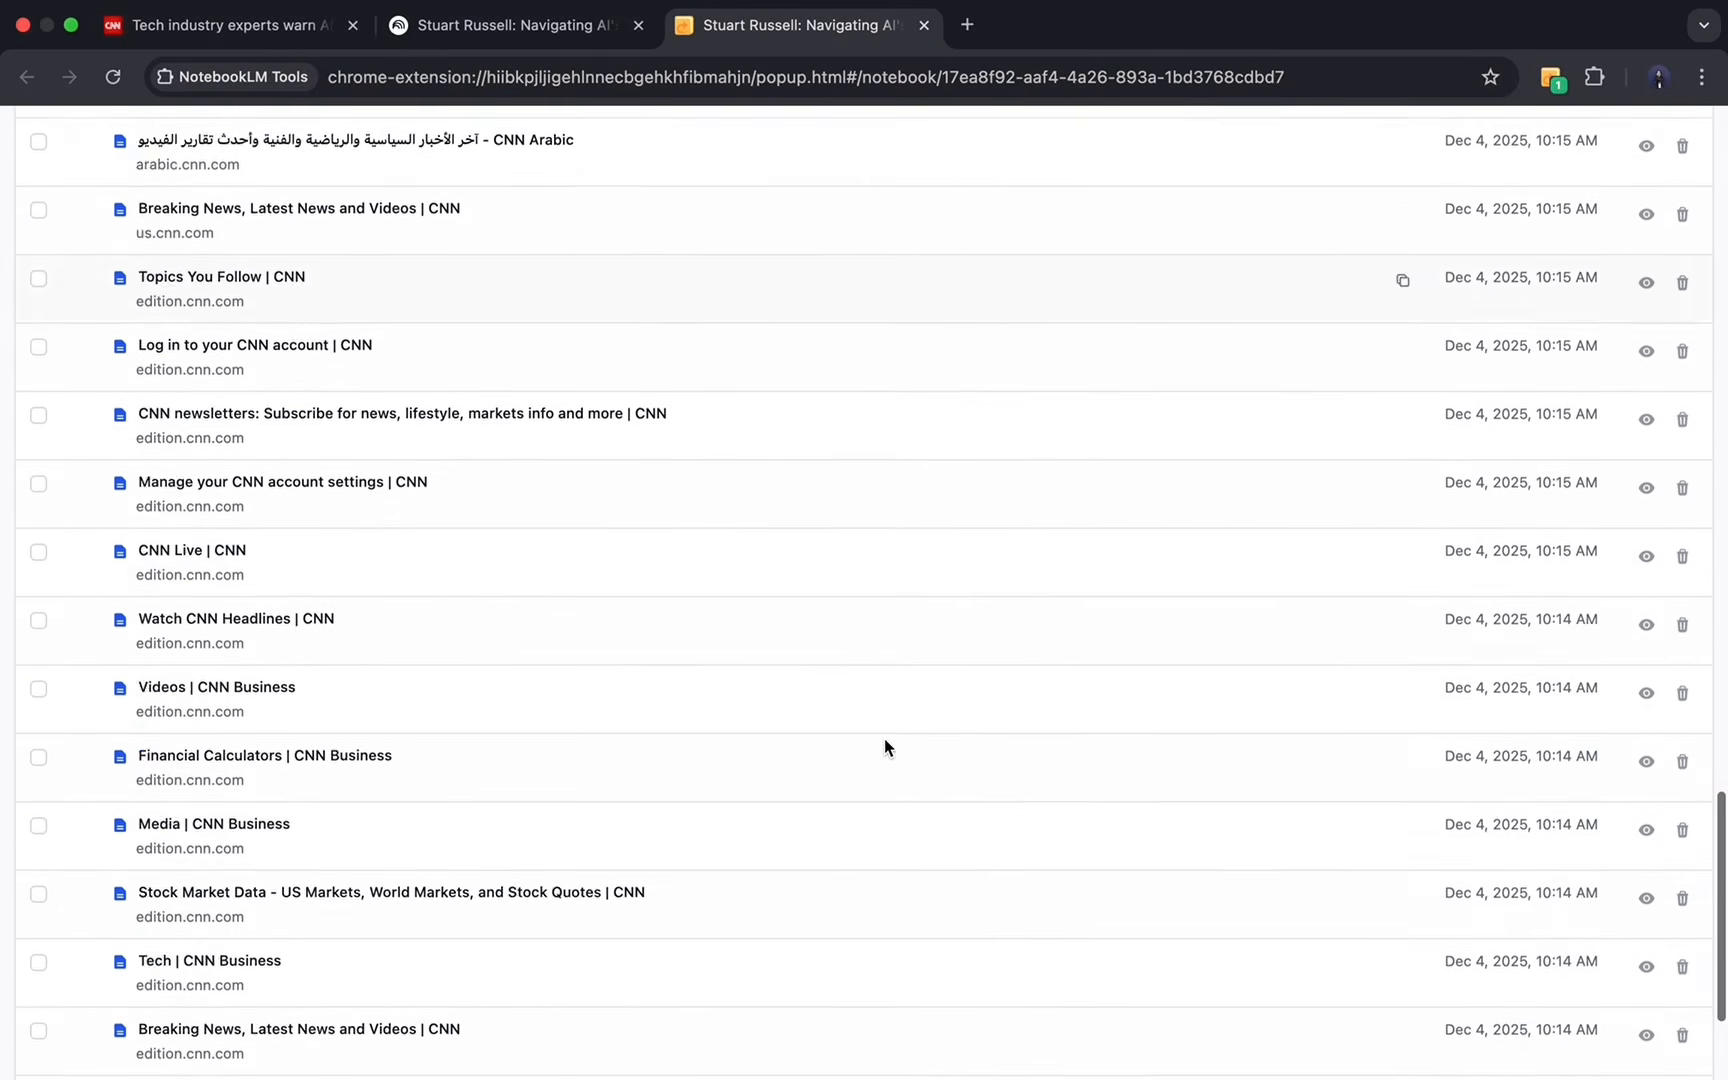
{"action": "scroll", "coordinate": [884, 742], "scroll_direction": "down", "scroll_amount": 2}
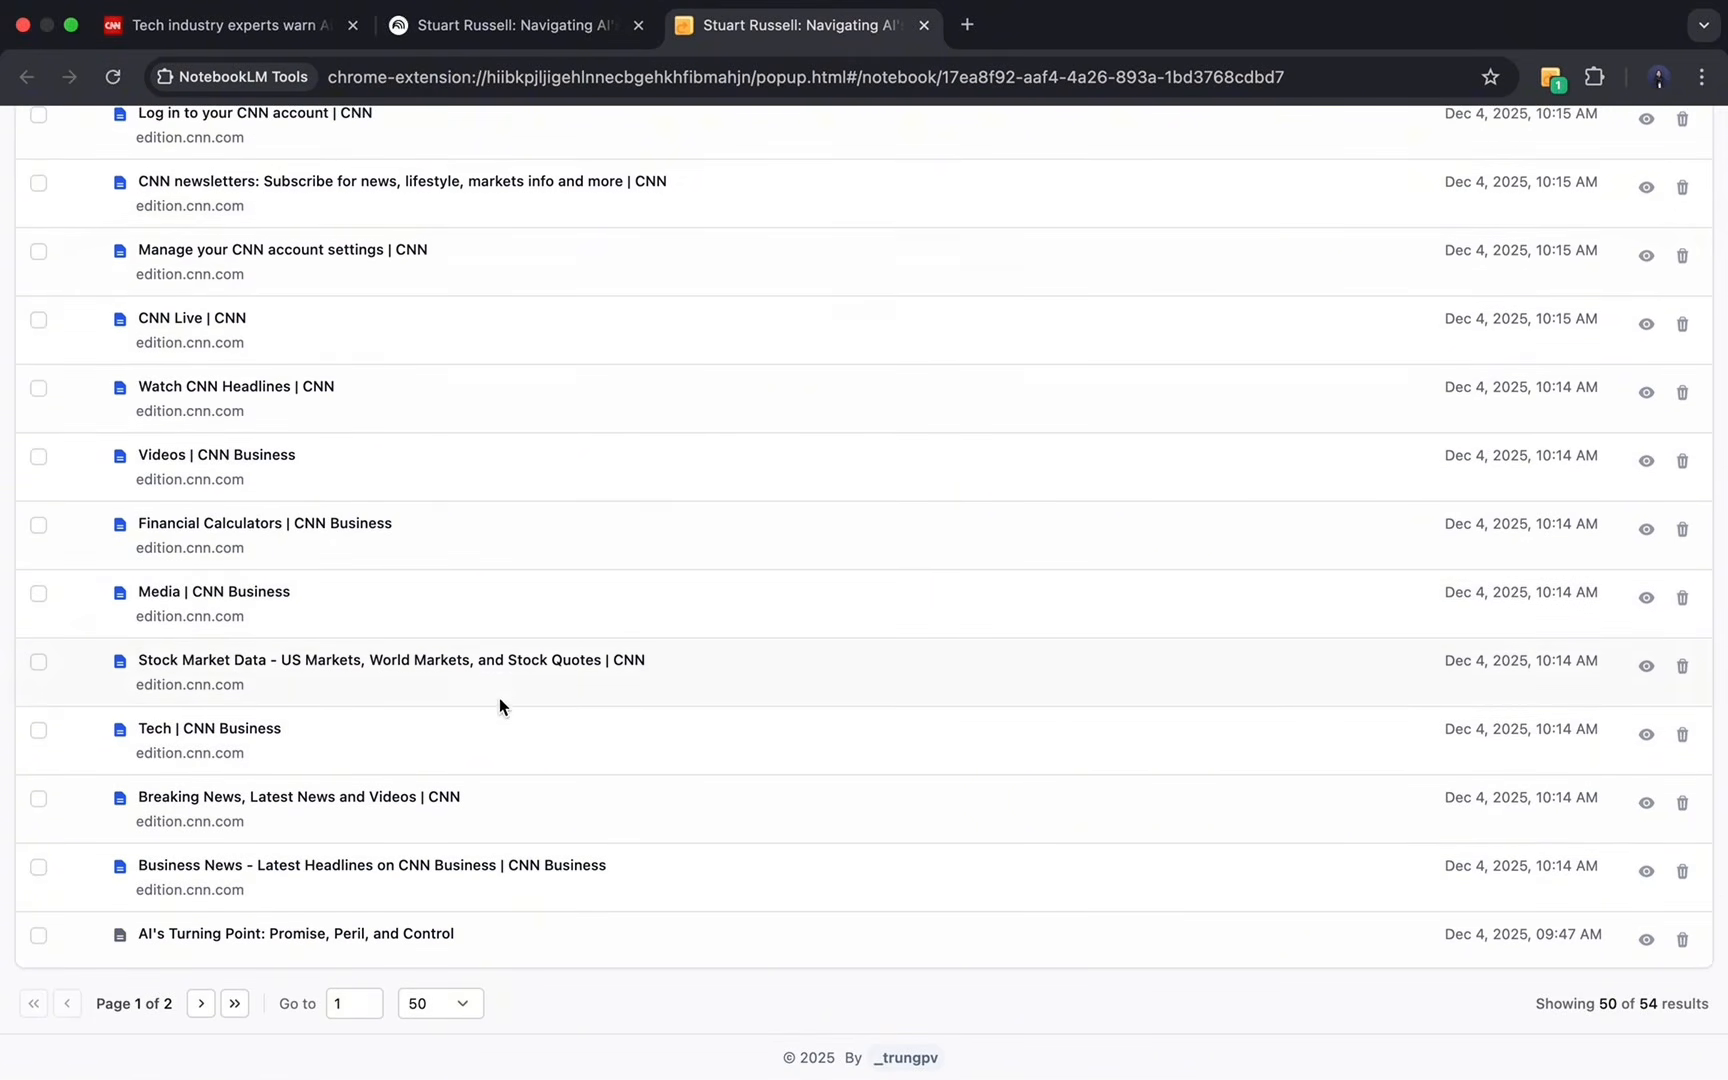
{"action": "left_click", "coordinate": [525, 34]}
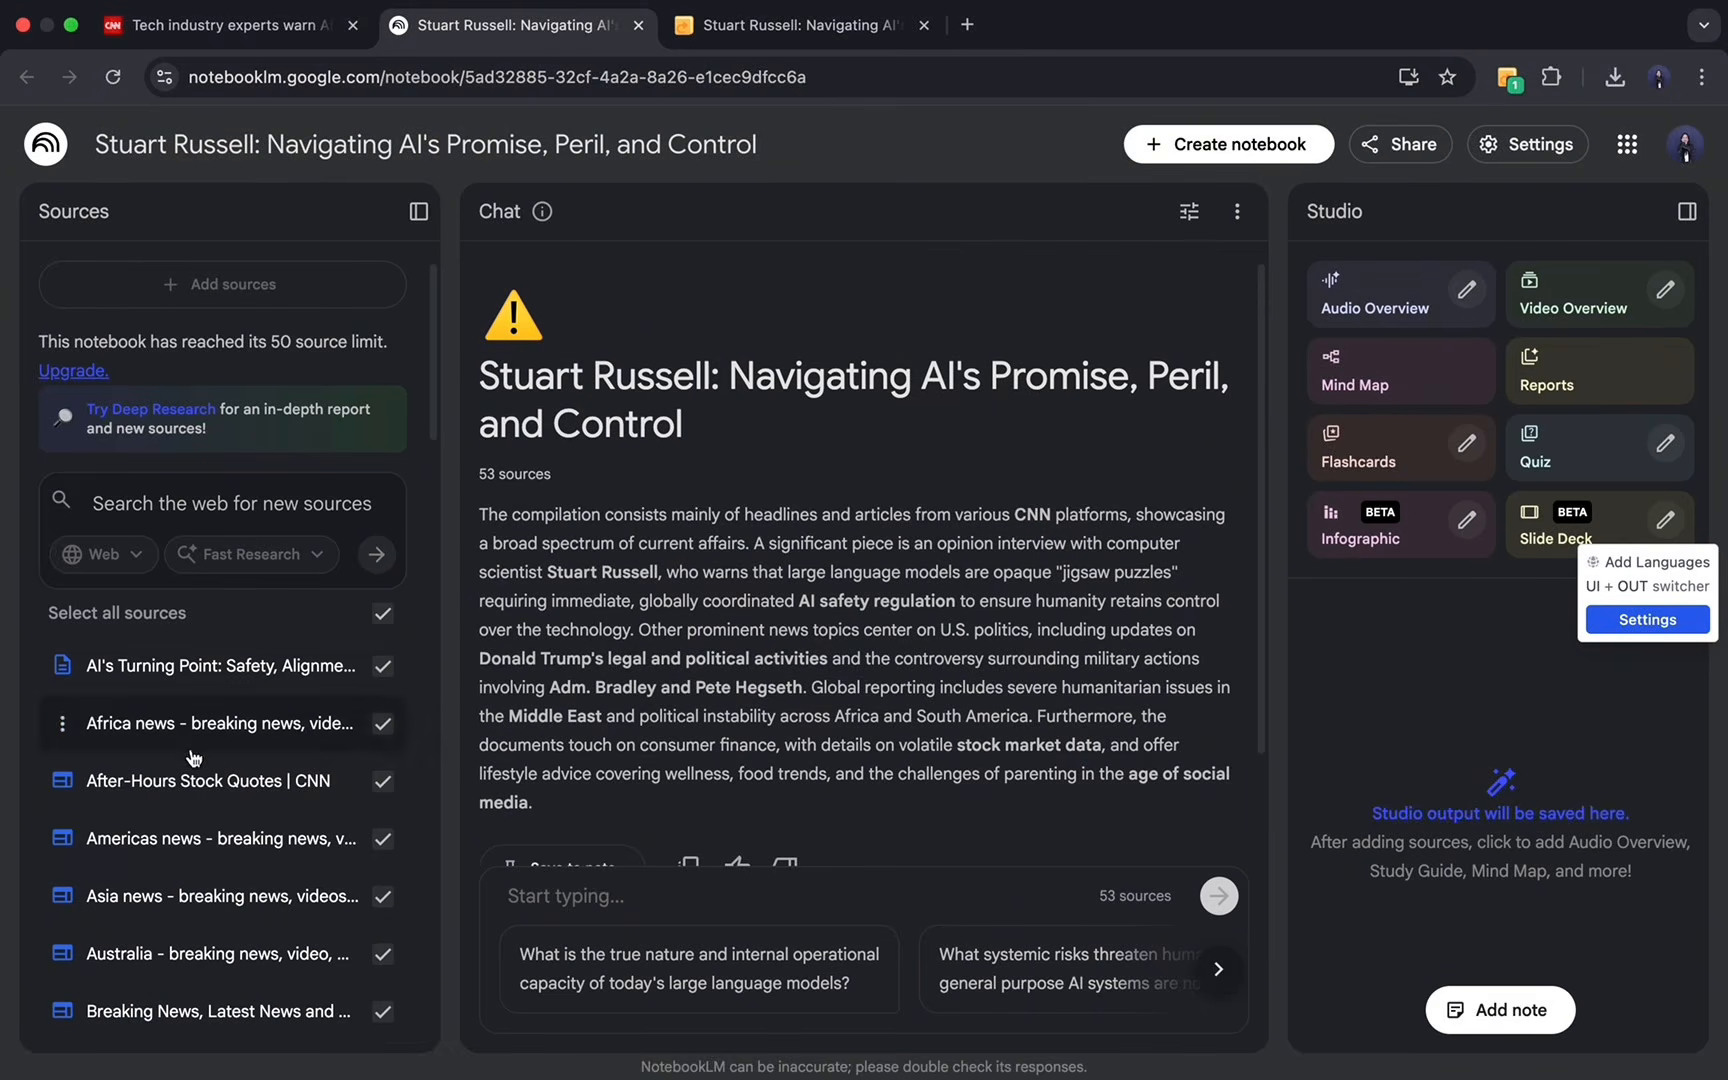
{"action": "scroll", "coordinate": [200, 762], "scroll_direction": "down", "scroll_amount": 2}
{"action": "scroll", "coordinate": [201, 762], "scroll_direction": "down", "scroll_amount": 15}
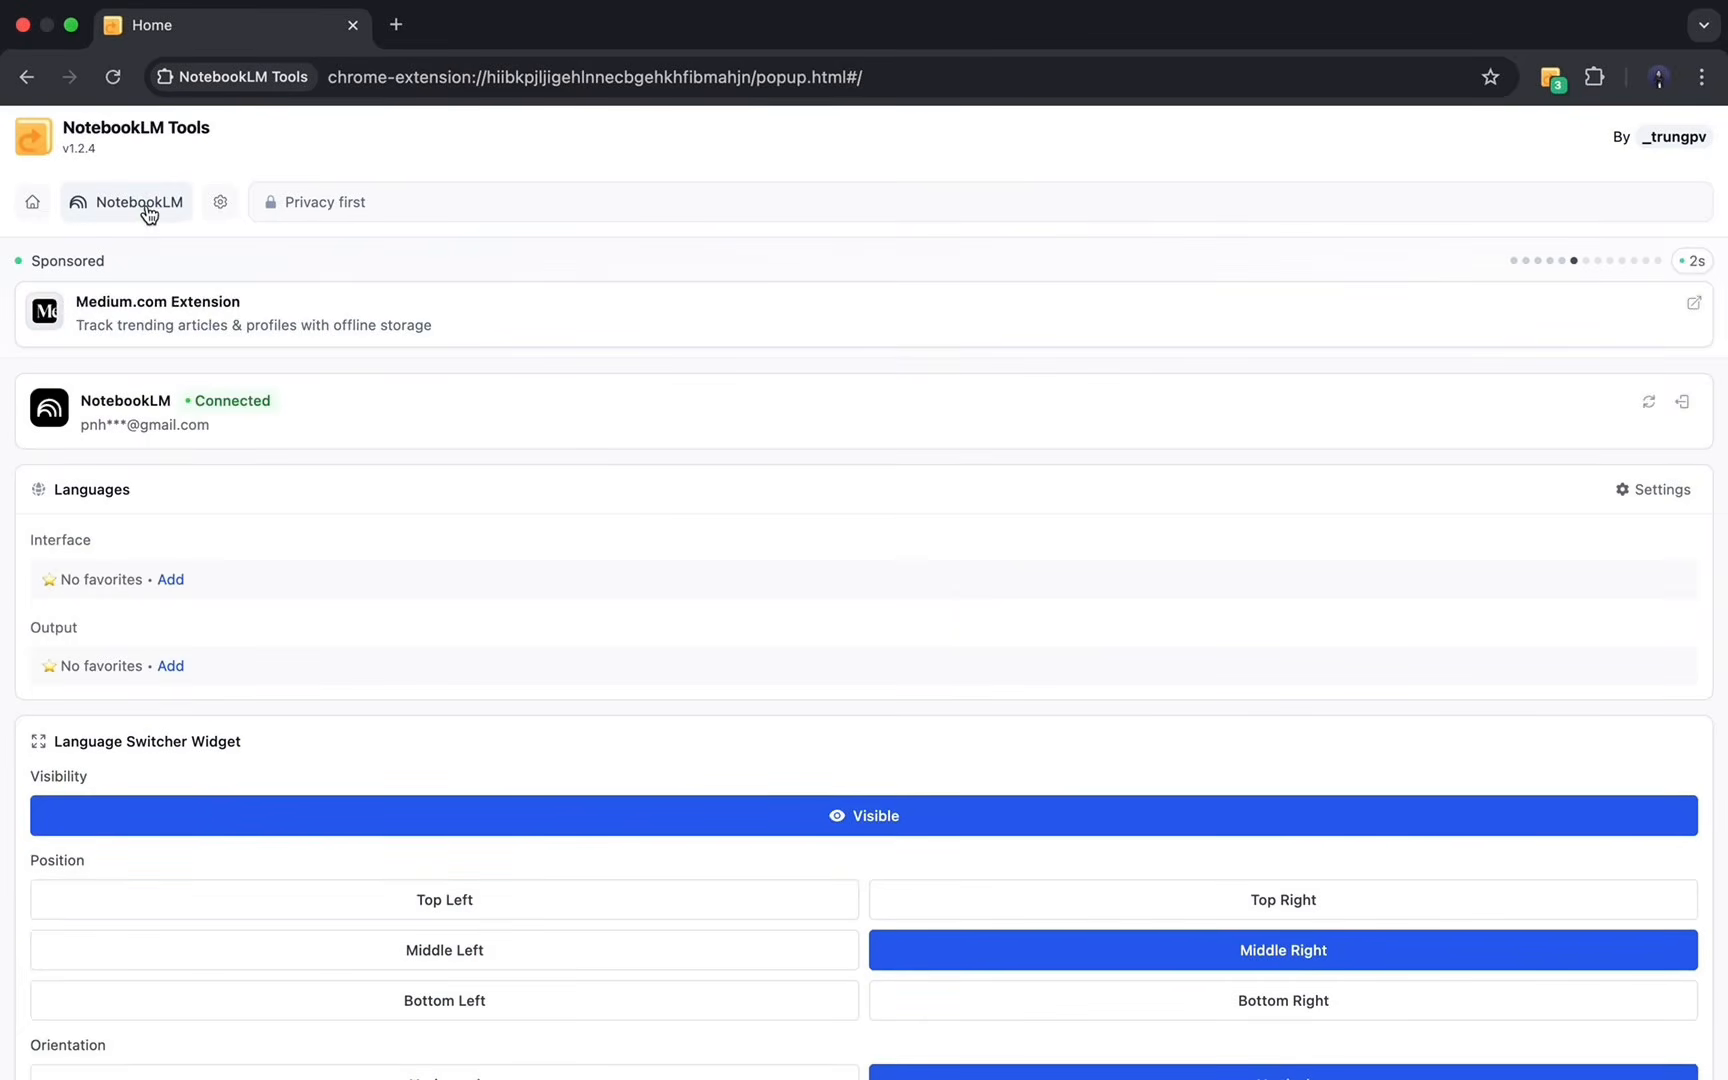
Open the extension's notebook management page and create a red tag named "economic".
{"action": "left_click", "coordinate": [147, 210]}
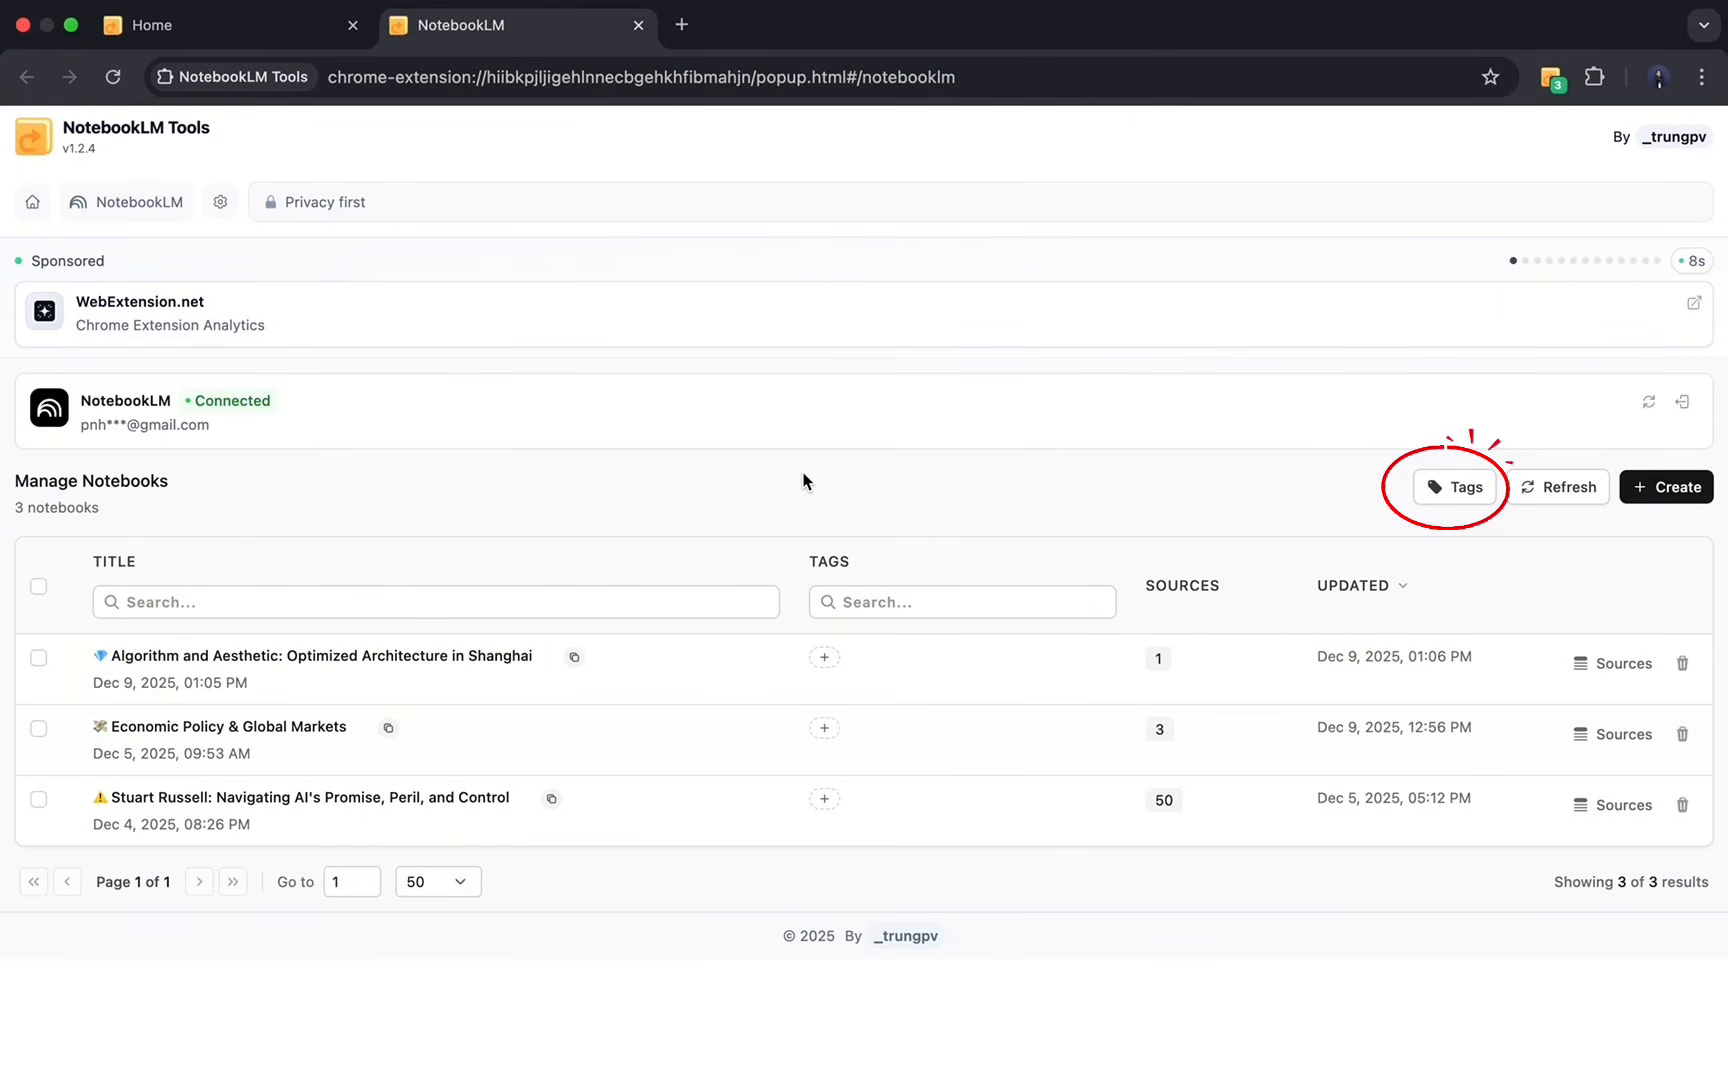
{"action": "left_click", "coordinate": [1465, 495]}
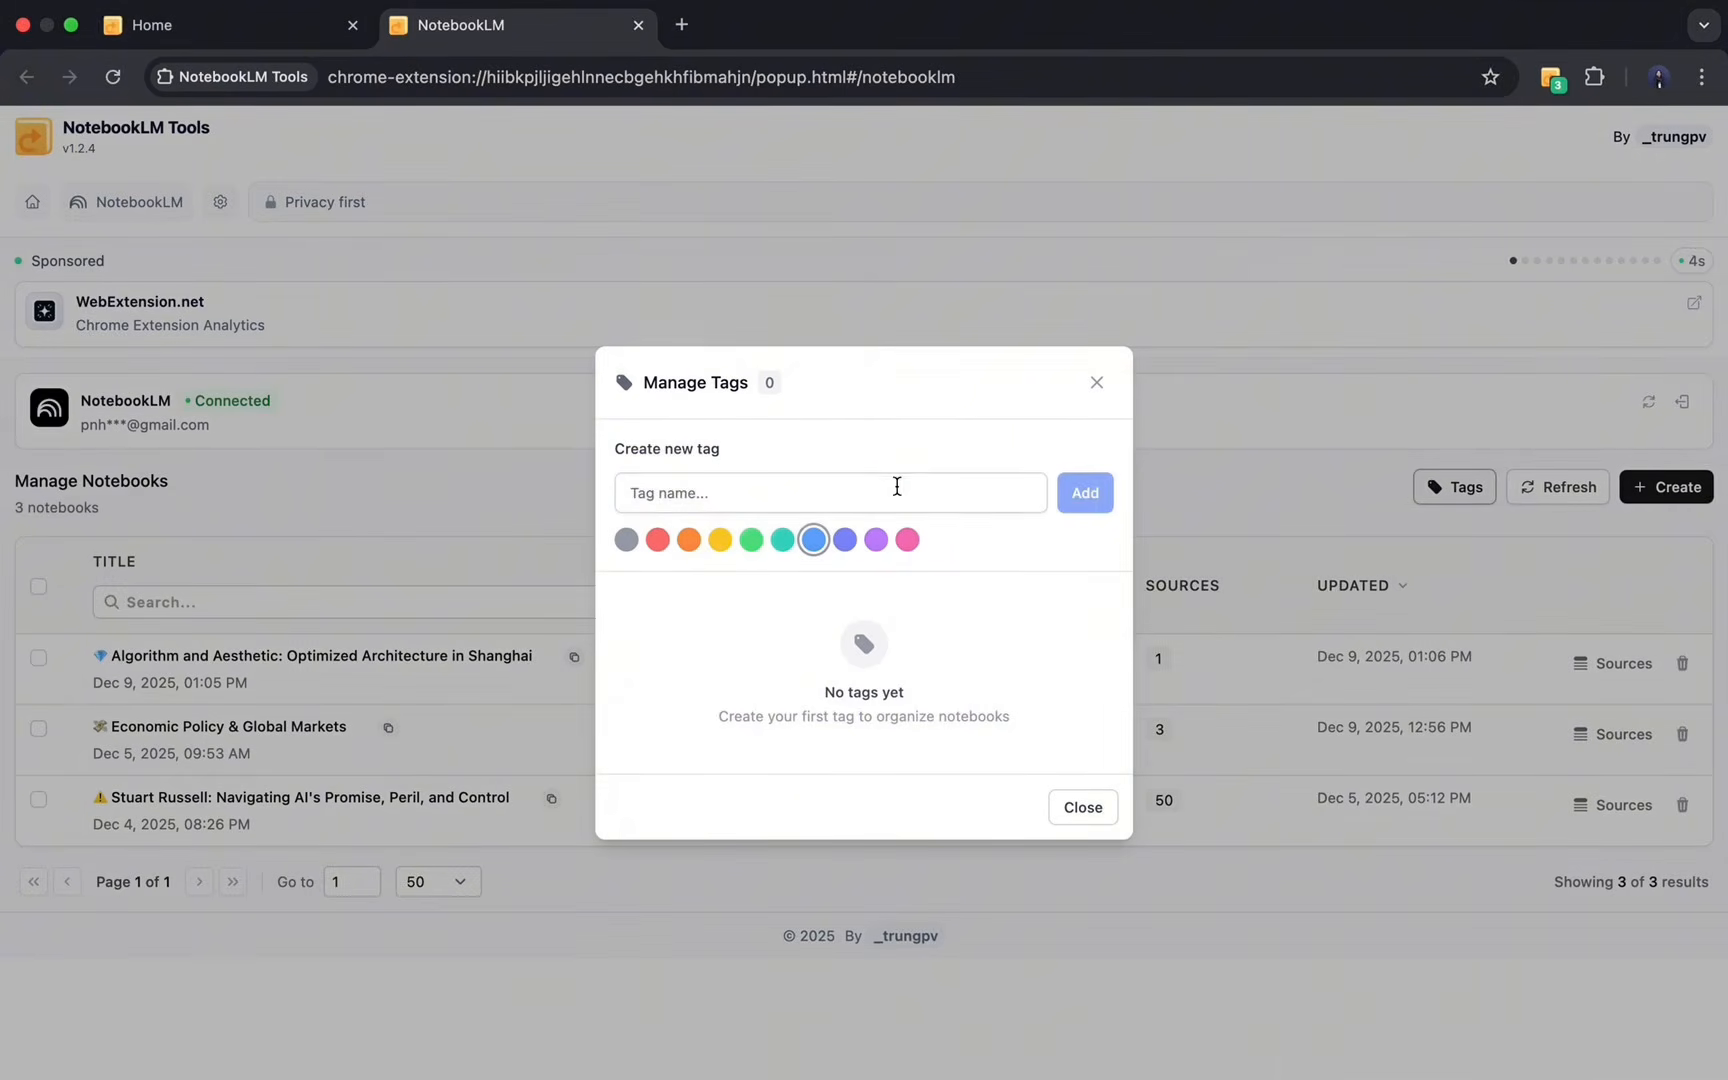
{"action": "left_click", "coordinate": [897, 487]}
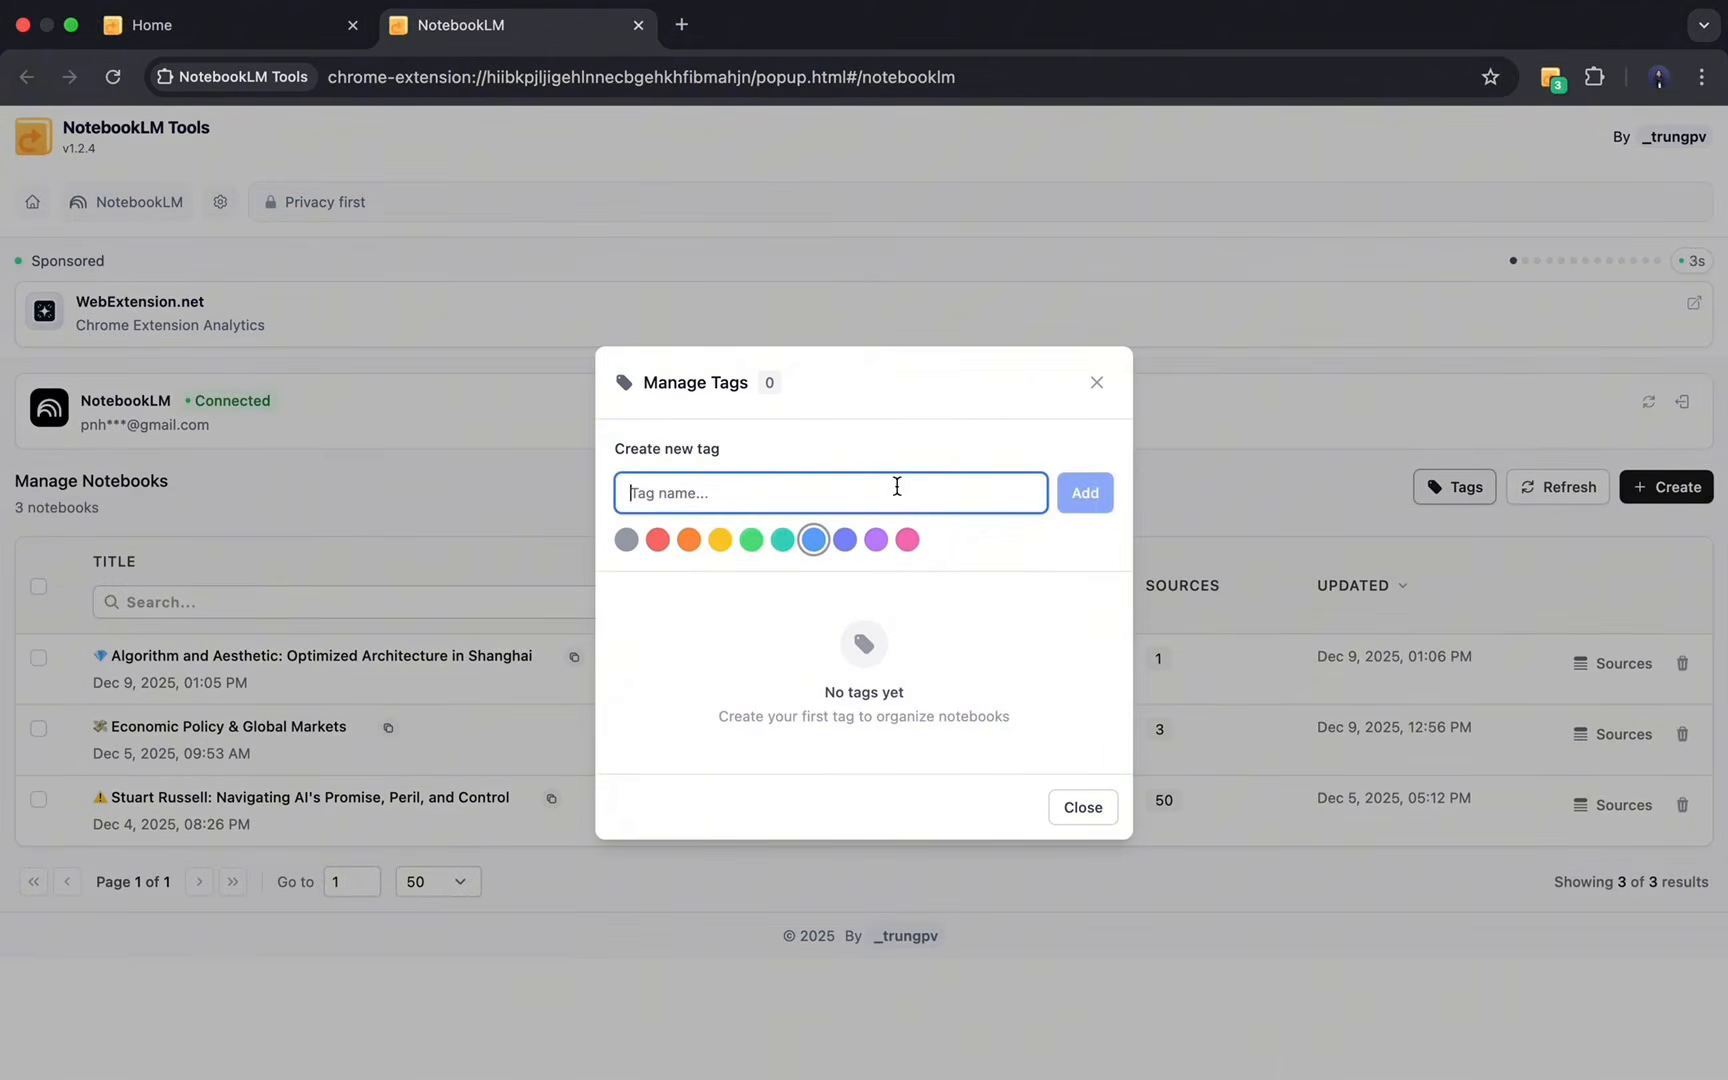
{"action": "type", "text": "economic"}
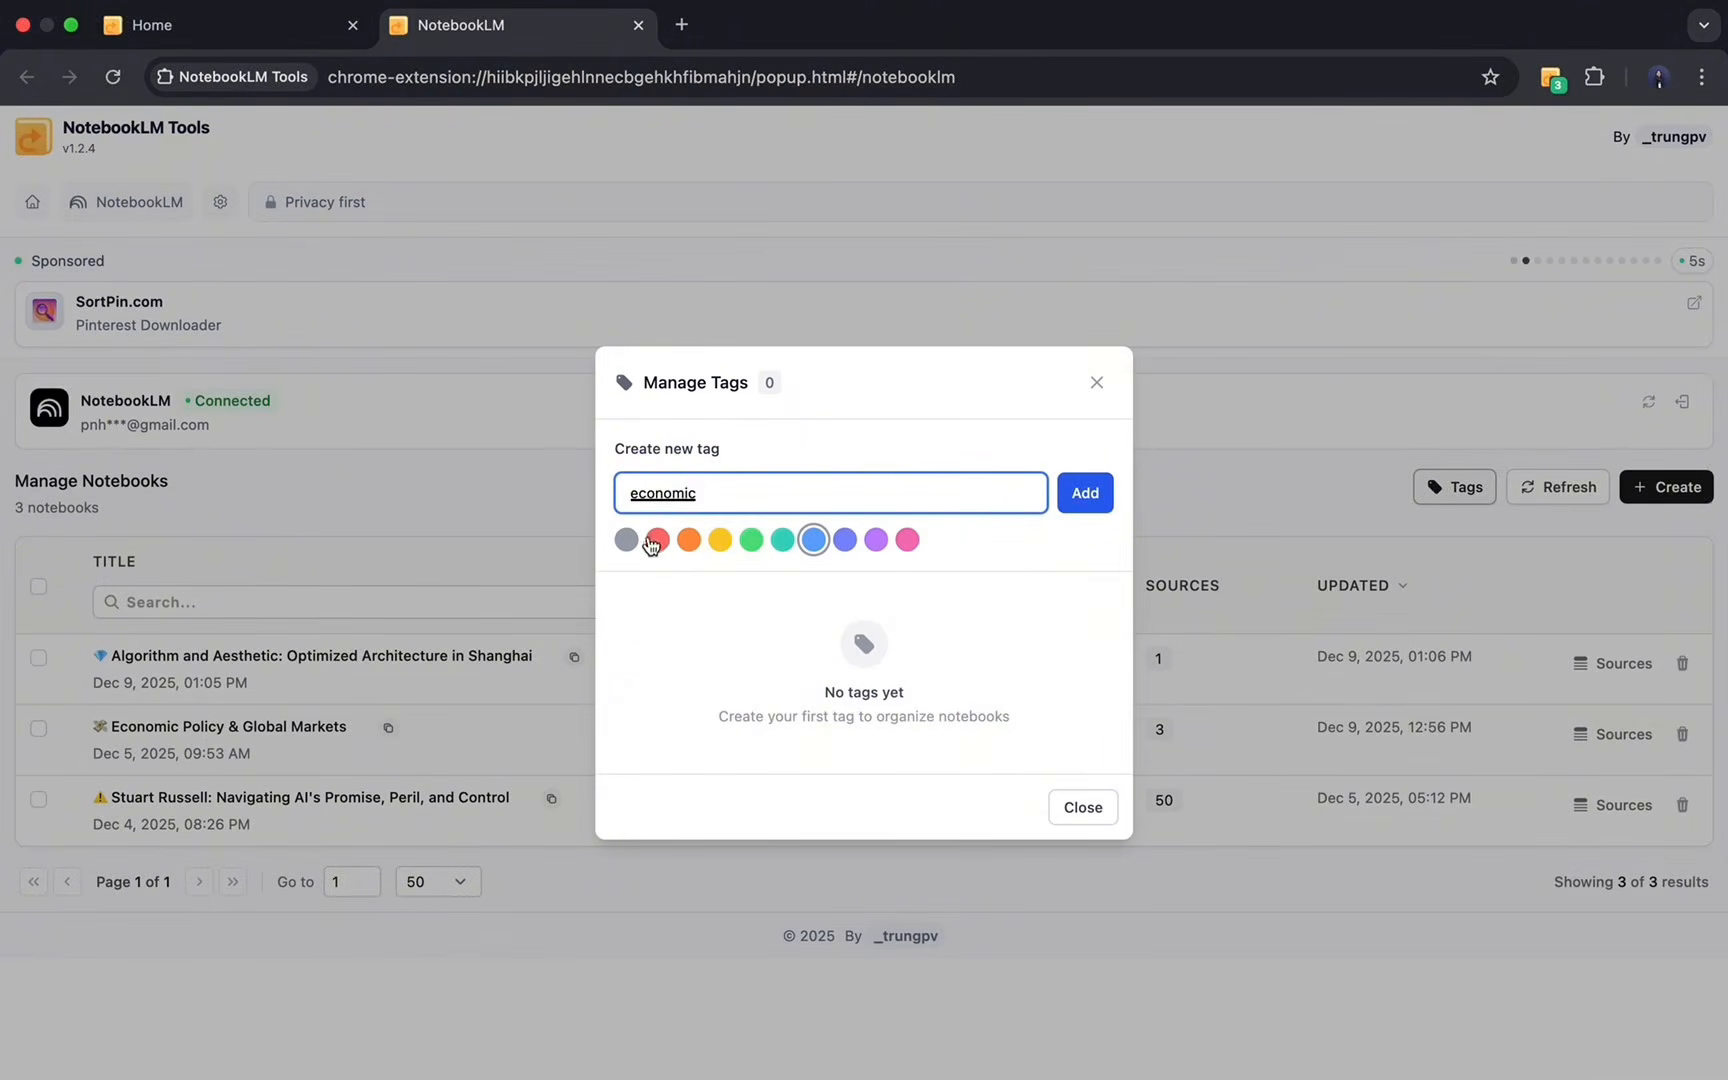
{"action": "left_click", "coordinate": [657, 540]}
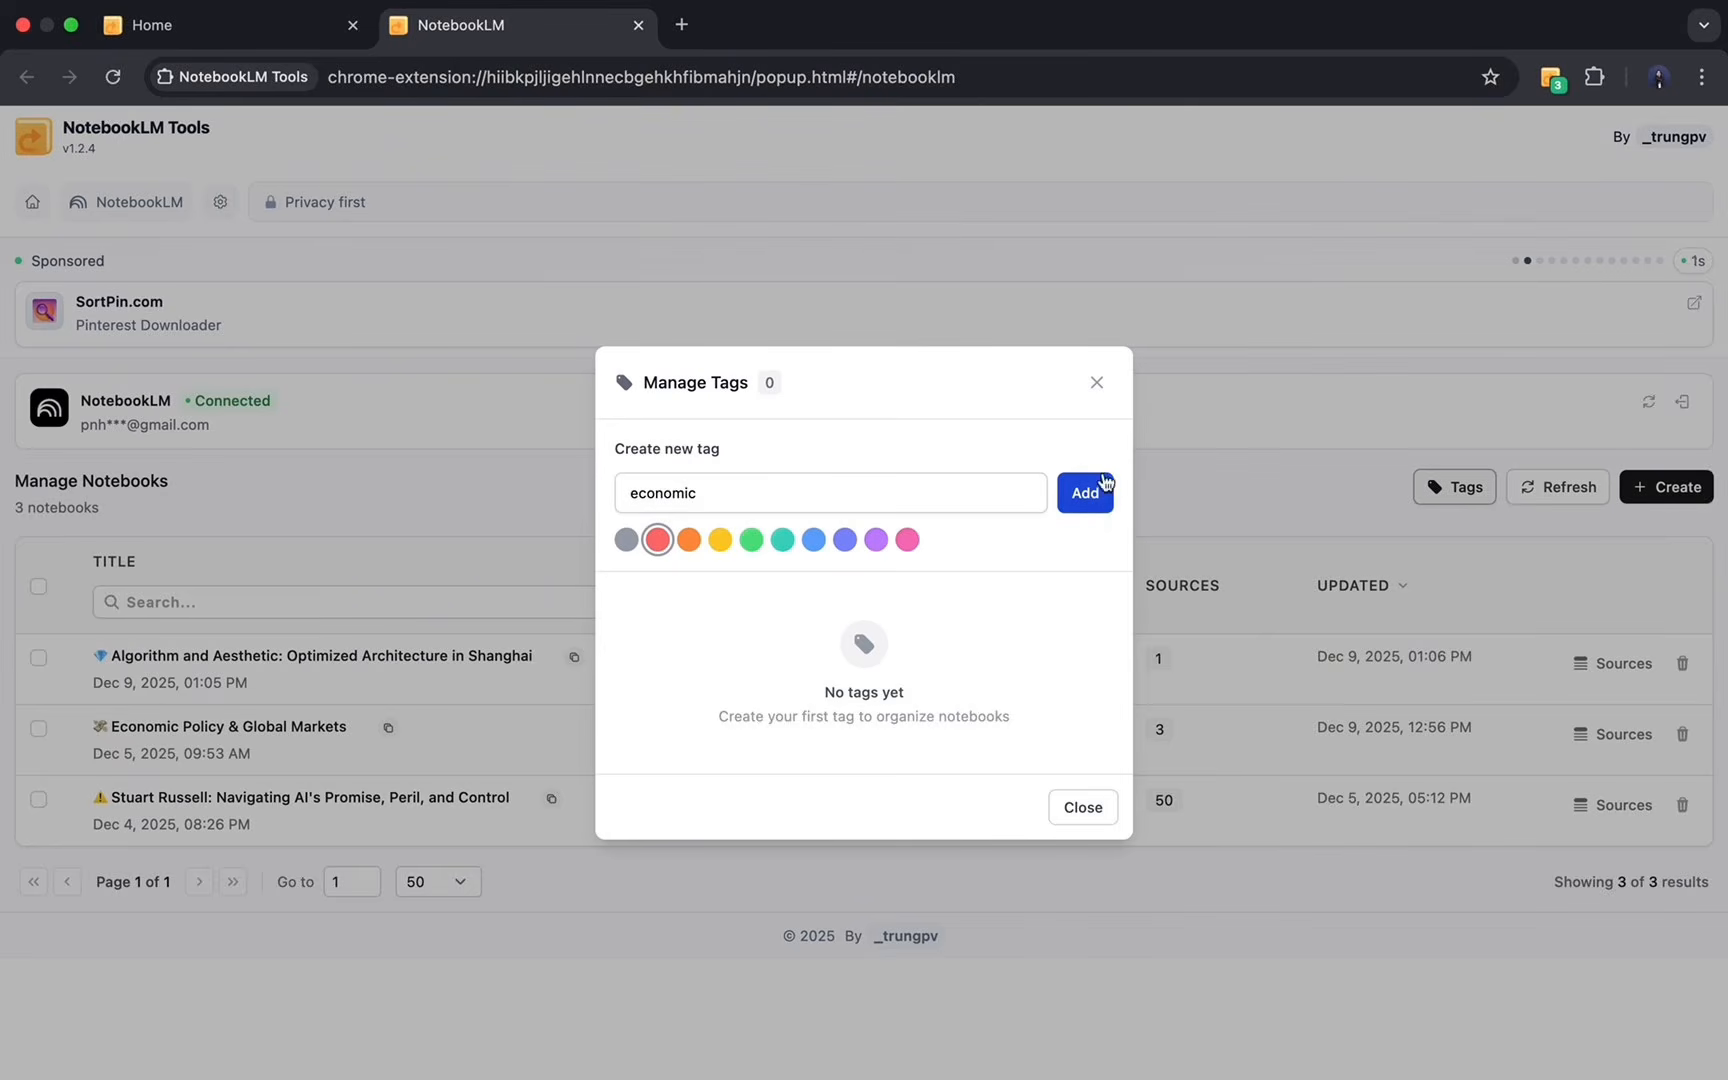
{"action": "left_click", "coordinate": [1086, 495]}
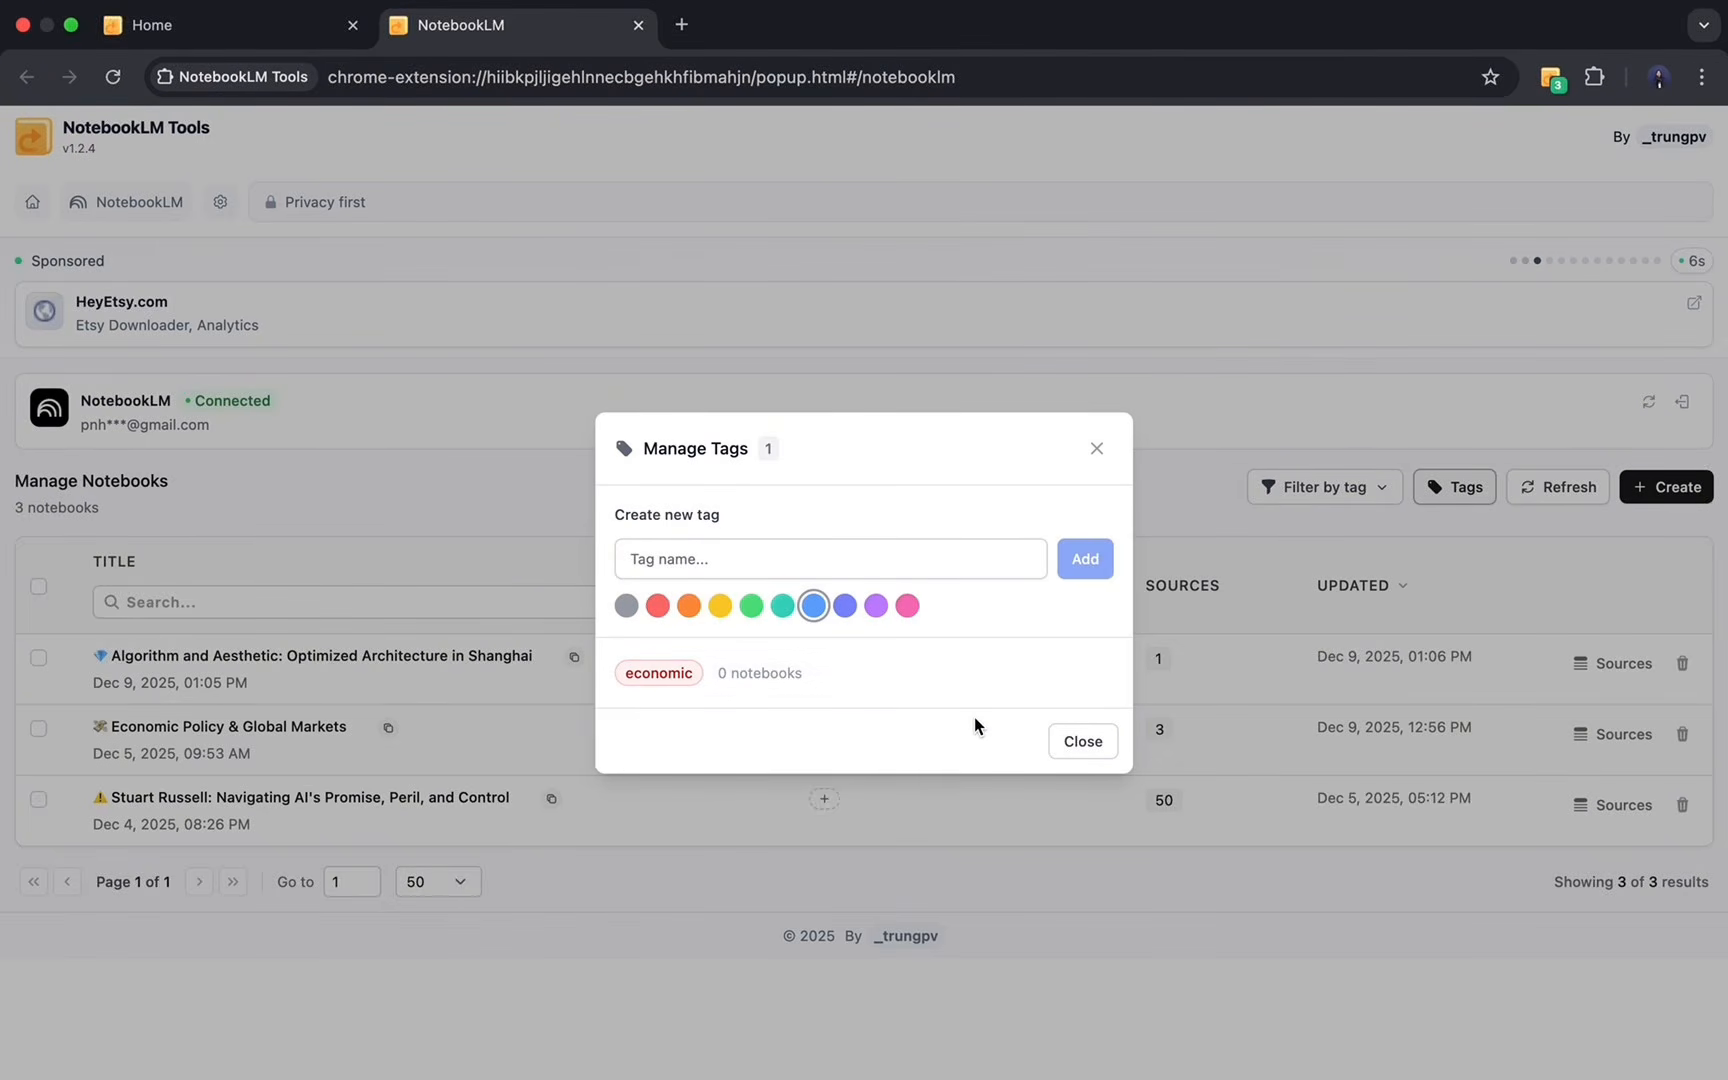
{"action": "left_click", "coordinate": [1079, 746]}
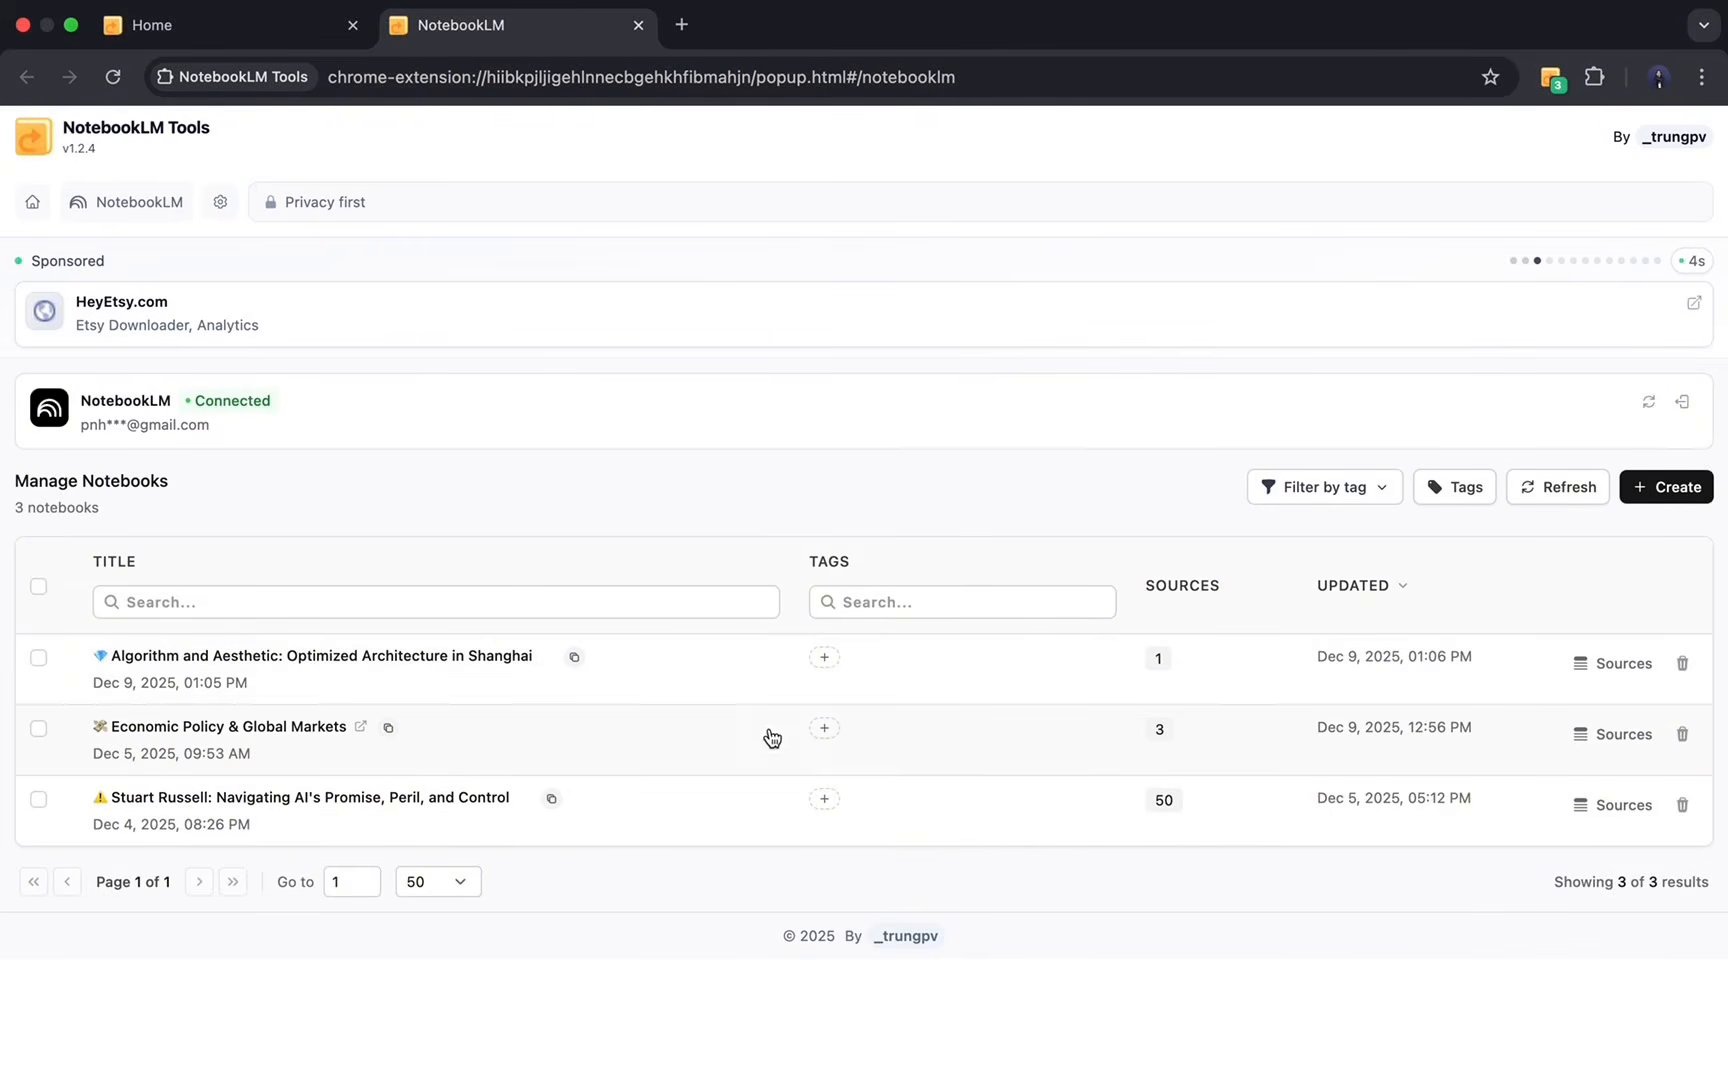
Assign the economic tag to "Economic Policy & Global Markets" and a new "algorithm" tag to "Algorithm and Aesthetic: Optimized Architecture in Shanghai".
{"action": "left_click", "coordinate": [823, 728]}
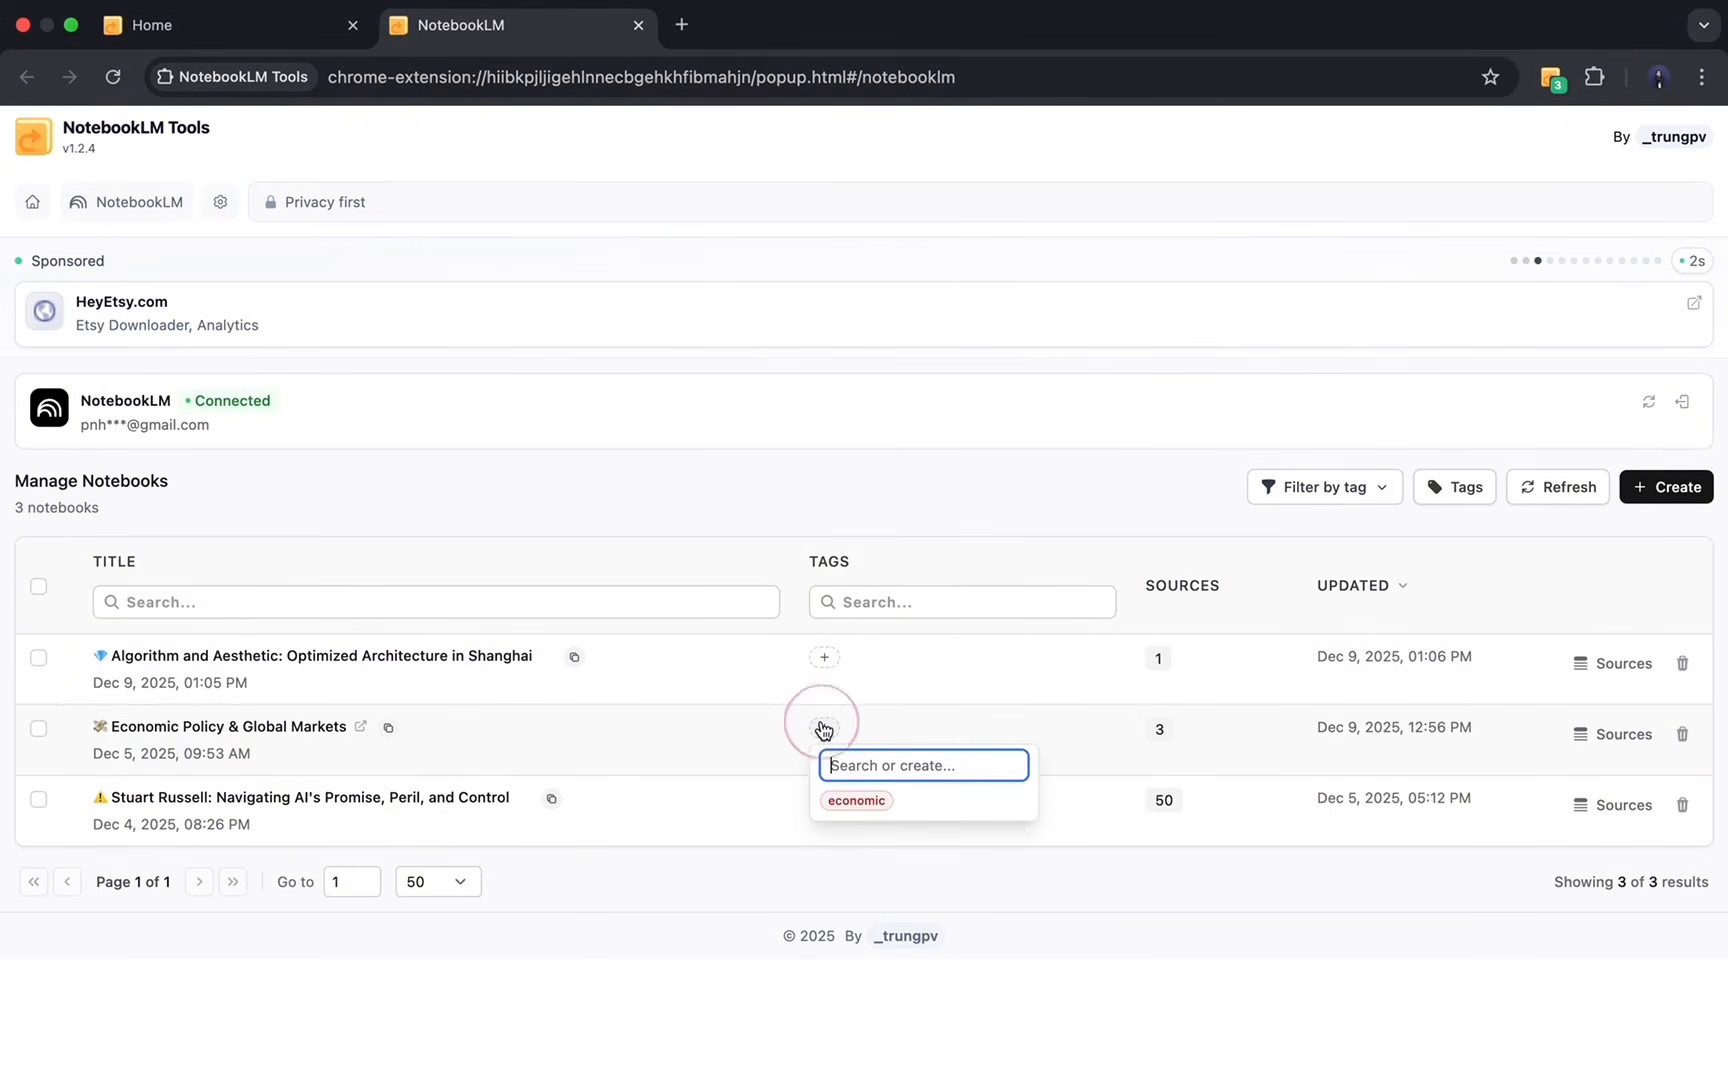
{"action": "left_click", "coordinate": [875, 800]}
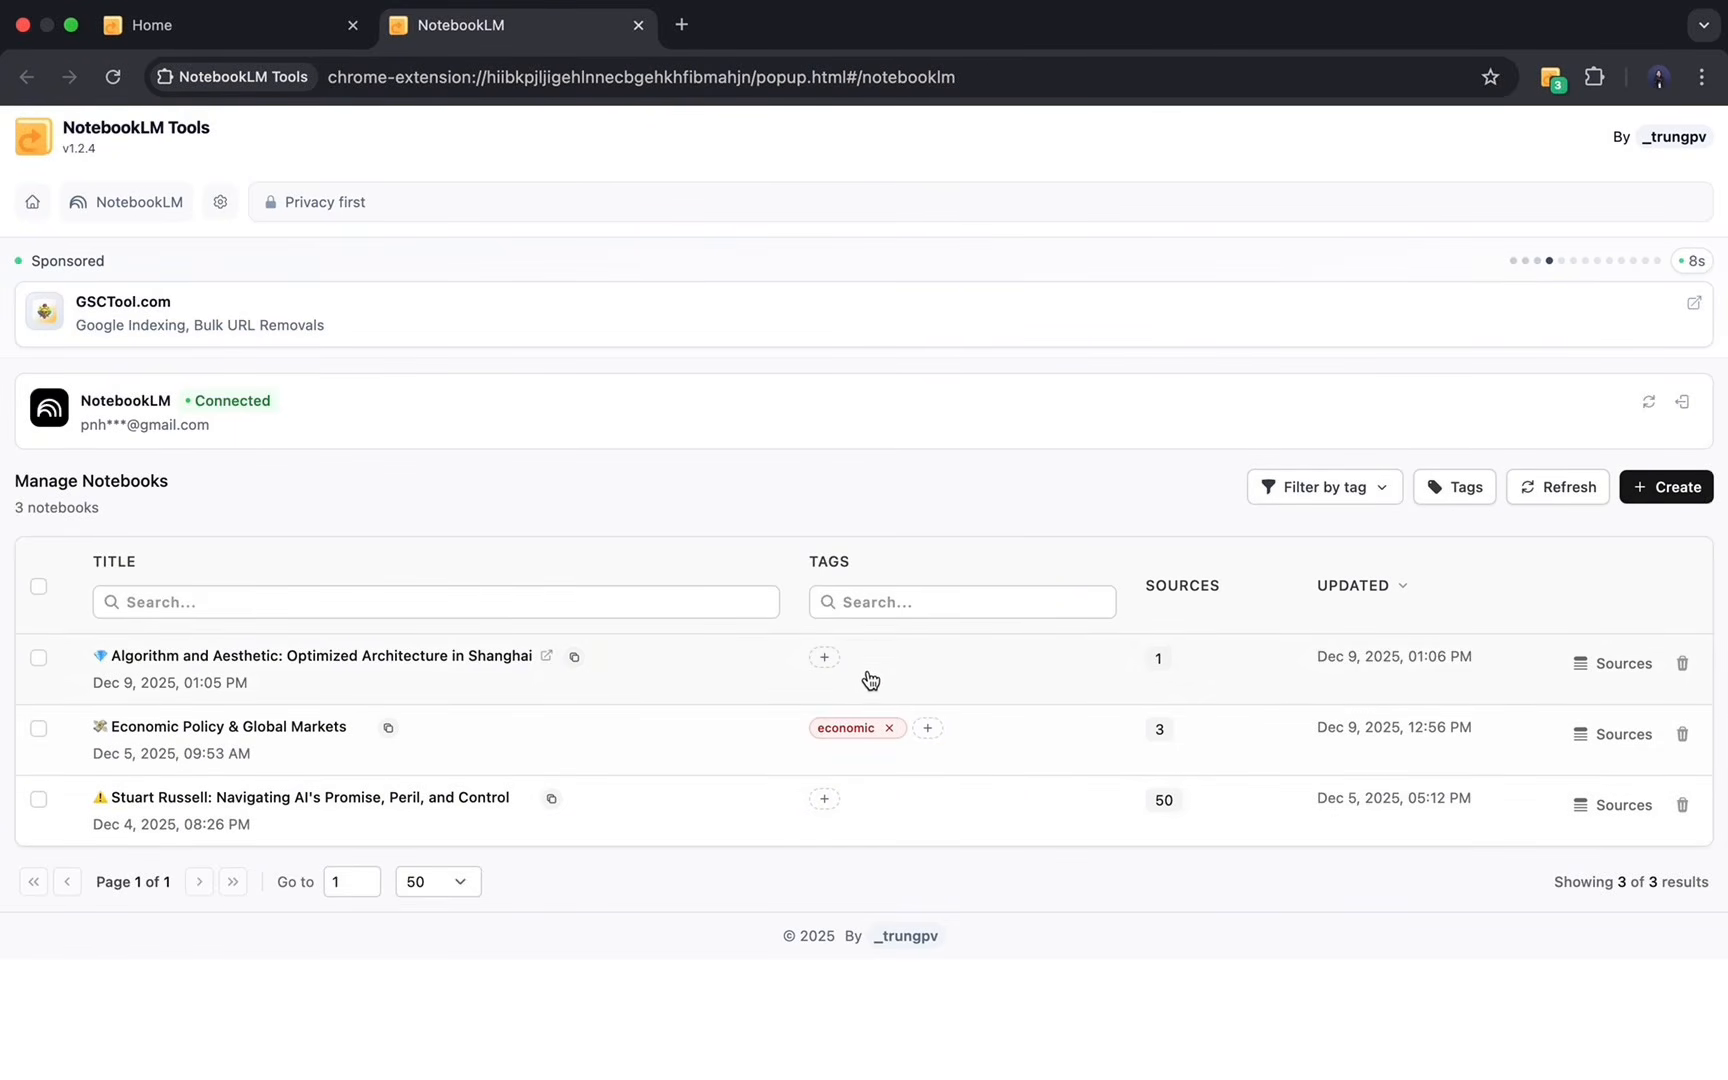
{"action": "left_click", "coordinate": [823, 657]}
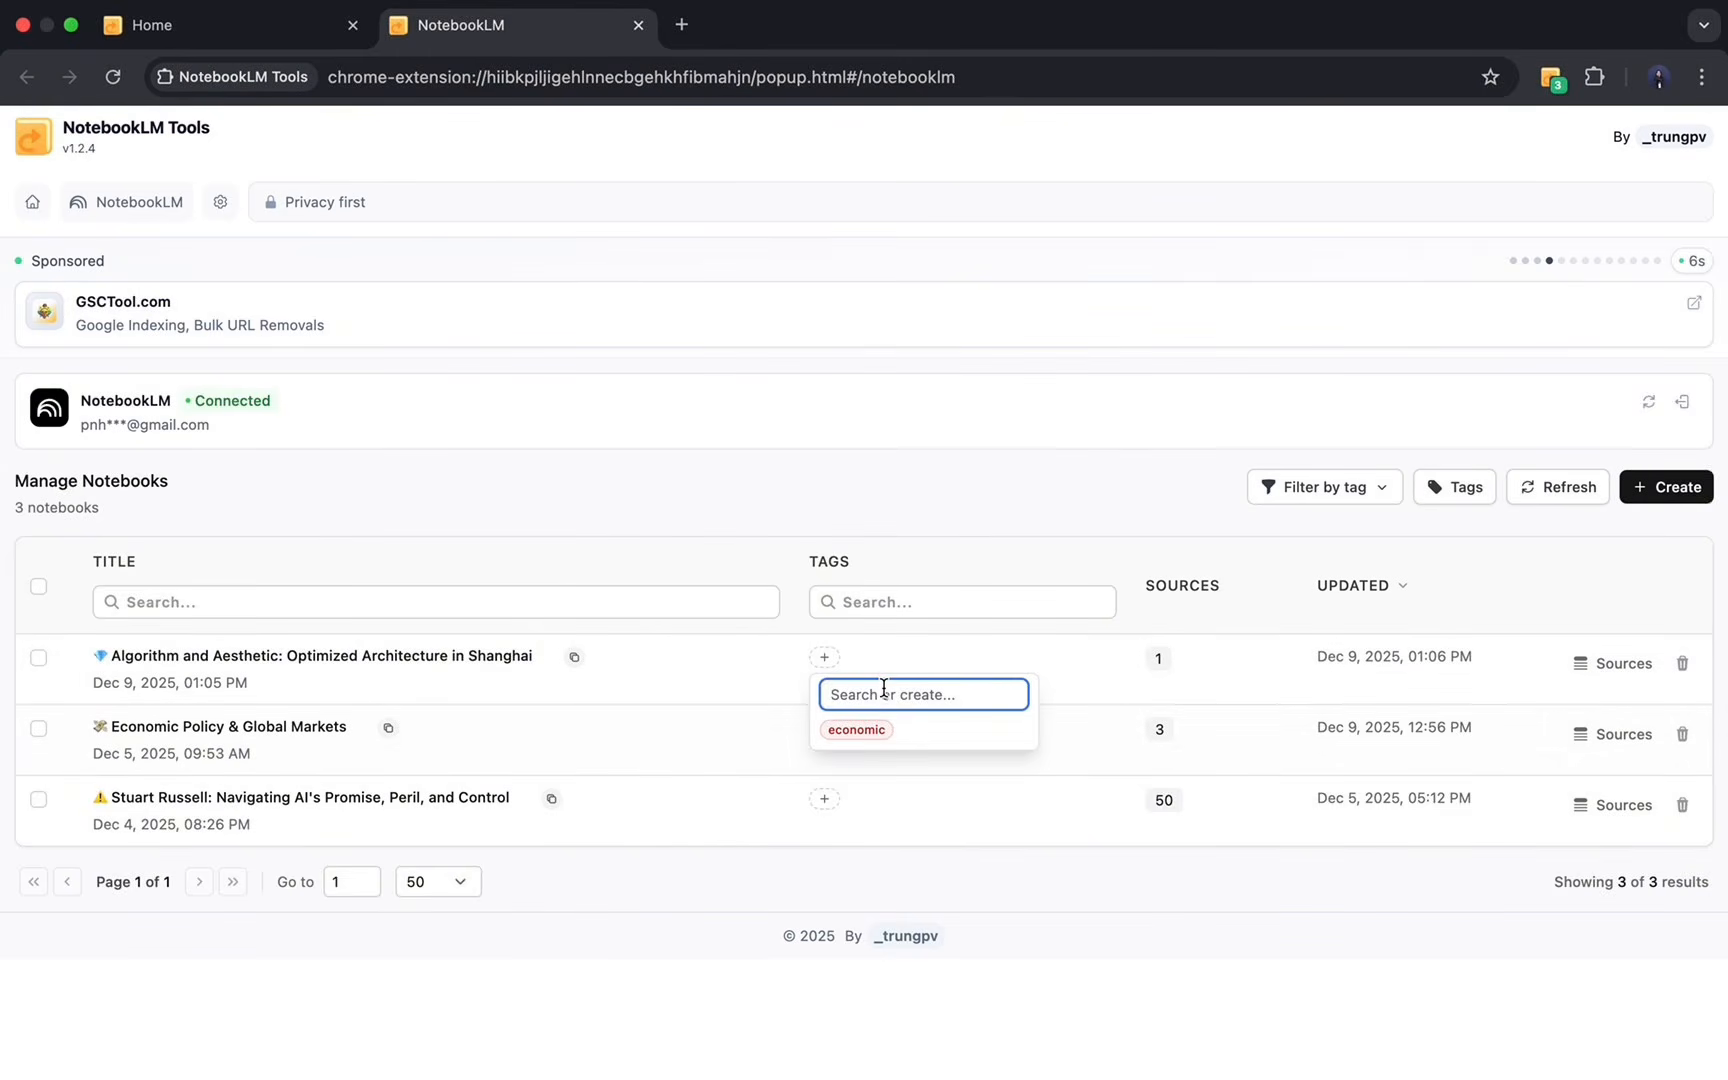
{"action": "type", "text": "algo"}
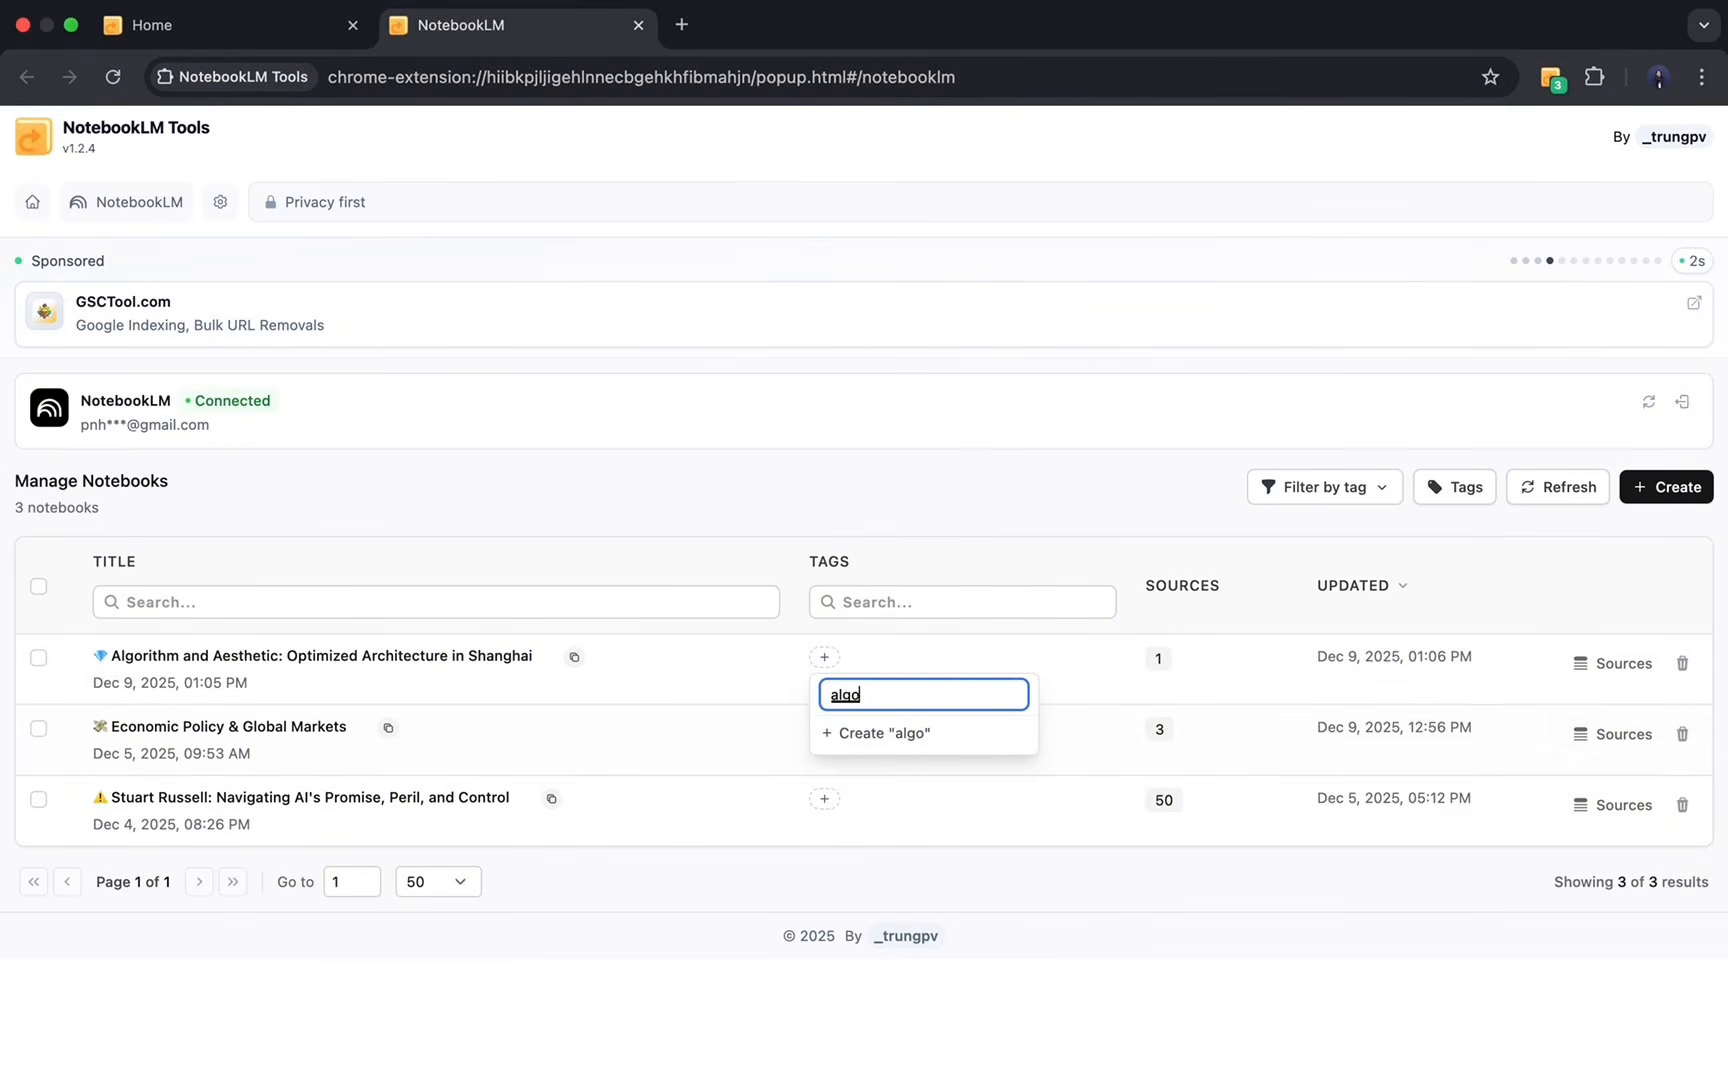
{"action": "type", "text": "rithm"}
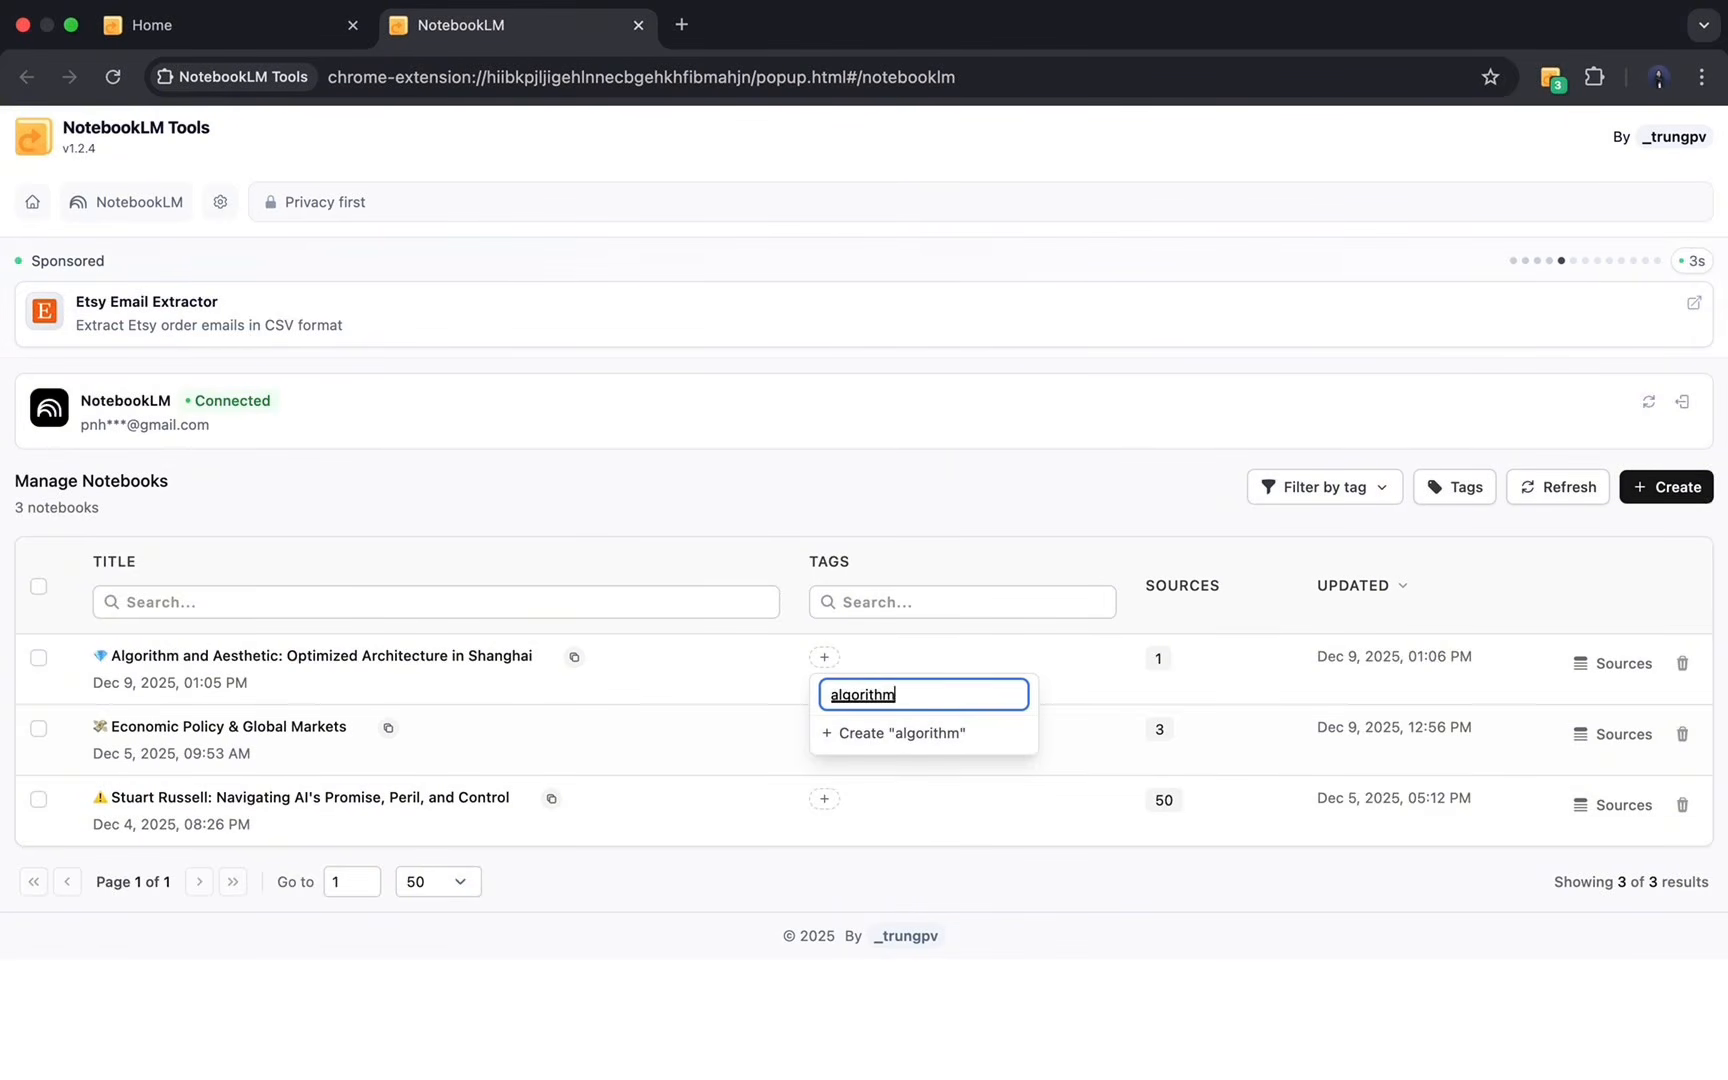
{"action": "key", "text": "Return"}
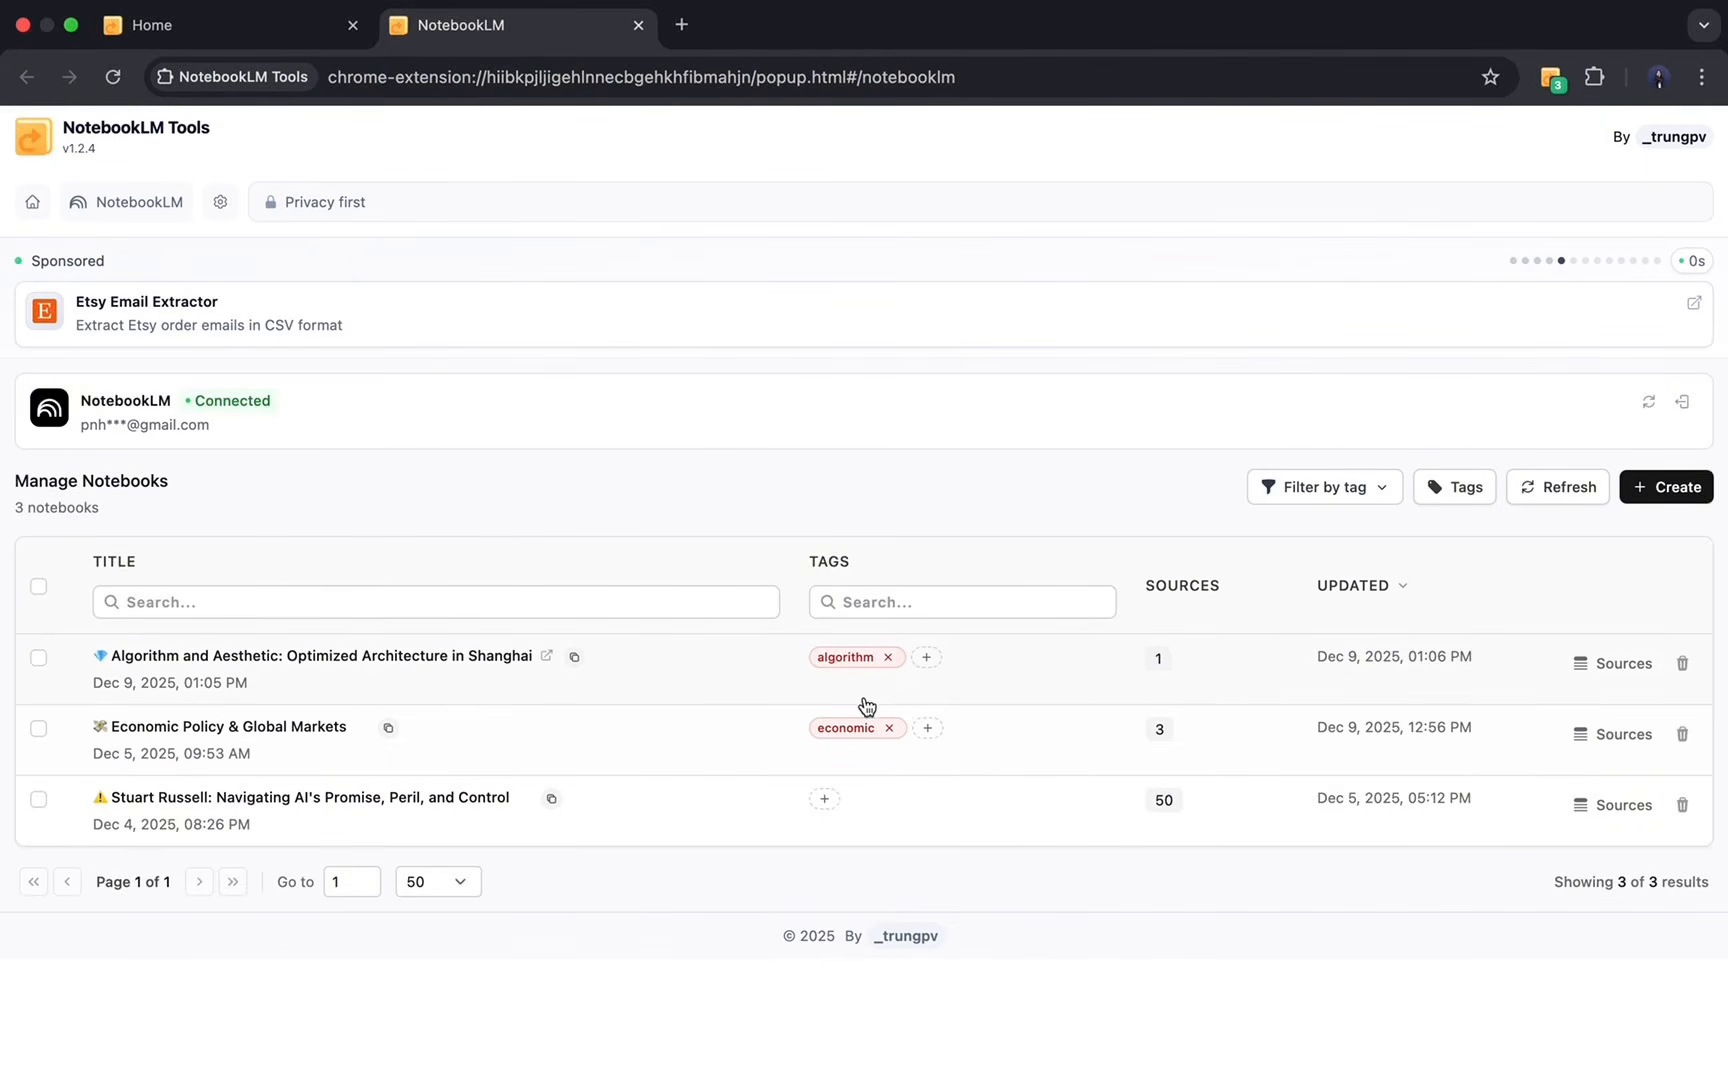
Add a new "AI" tag to the "Algorithm and Aesthetic" notebook and assign it to the "Stuart Russell" notebook as well.
{"action": "left_click", "coordinate": [926, 660]}
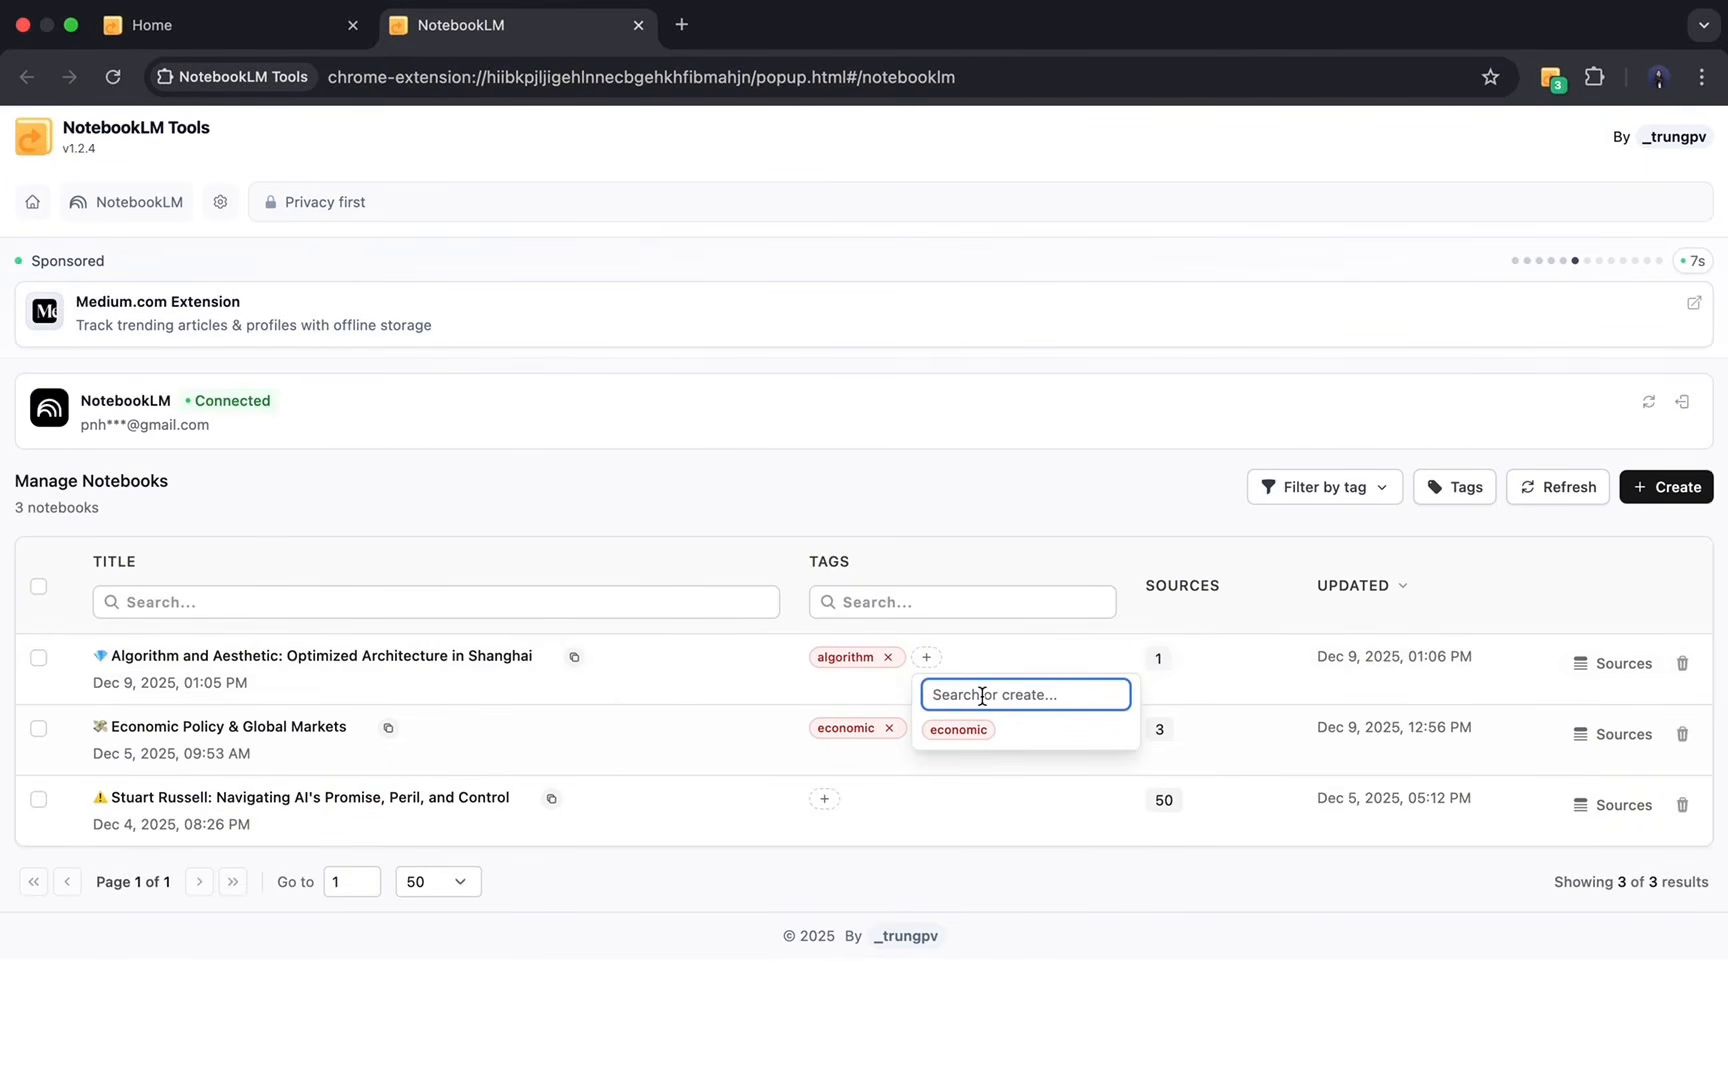
{"action": "type", "text": "AI"}
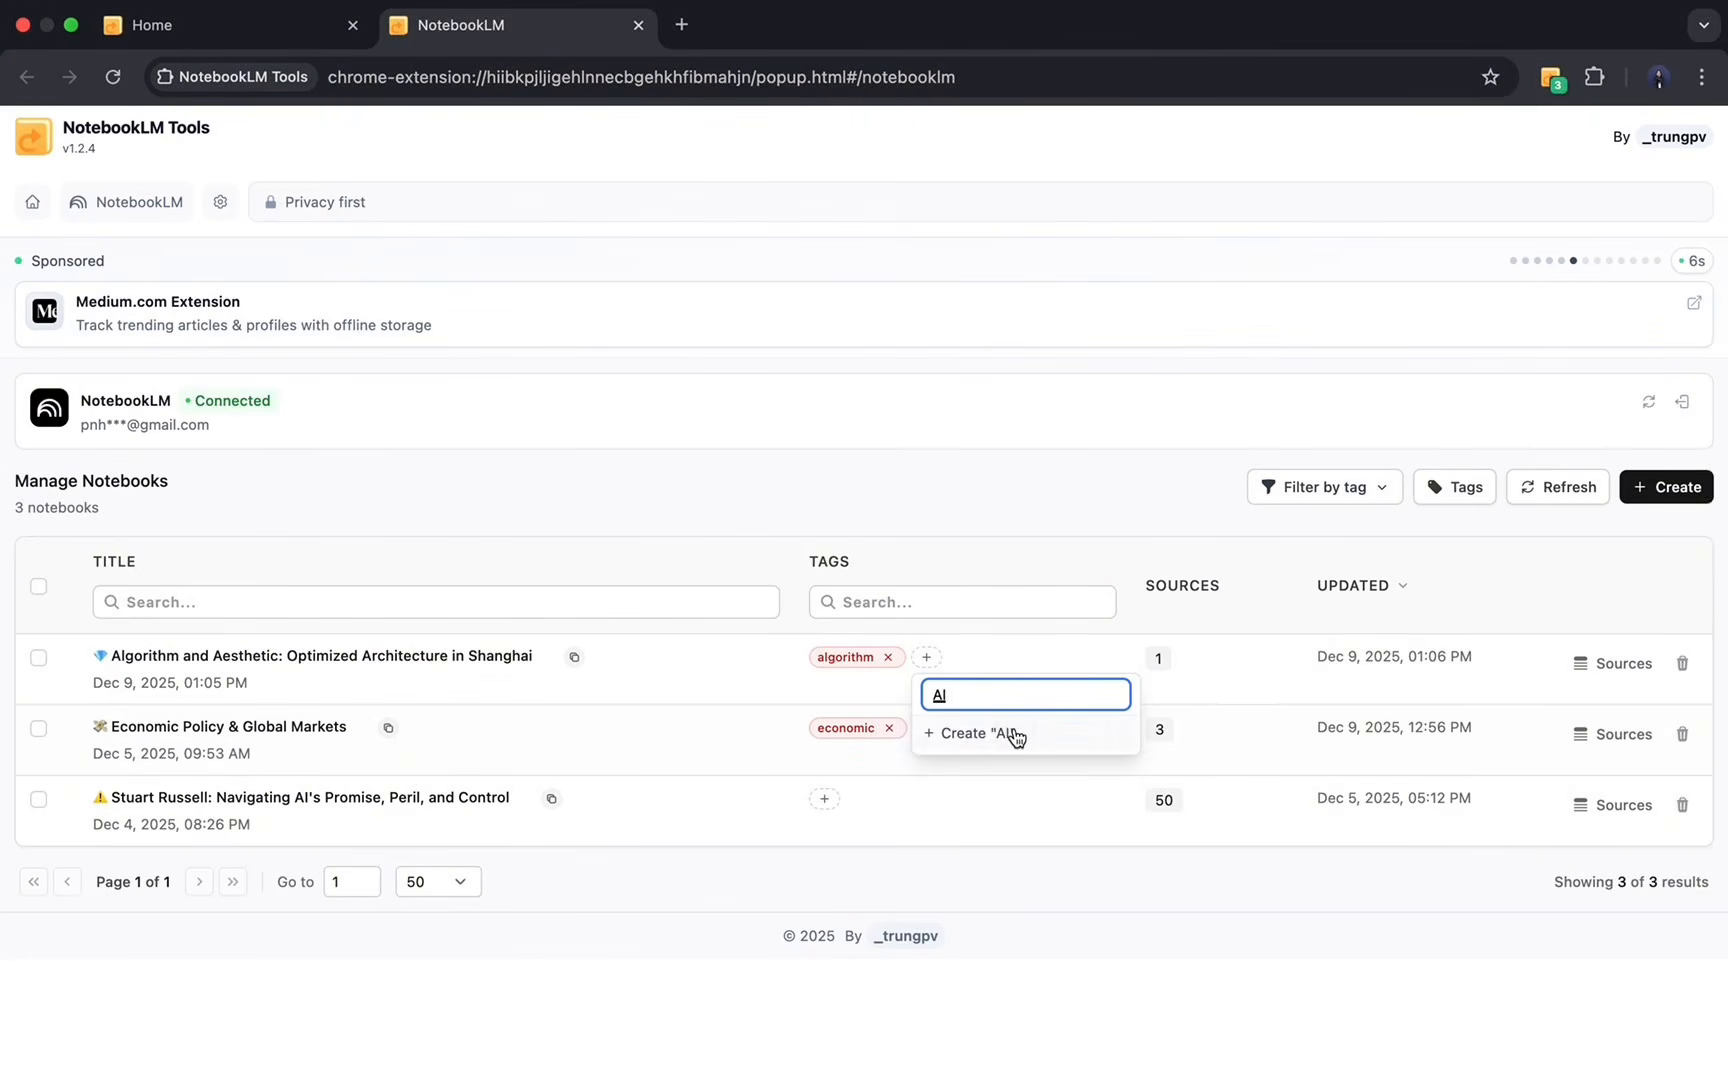
{"action": "left_click", "coordinate": [1013, 734]}
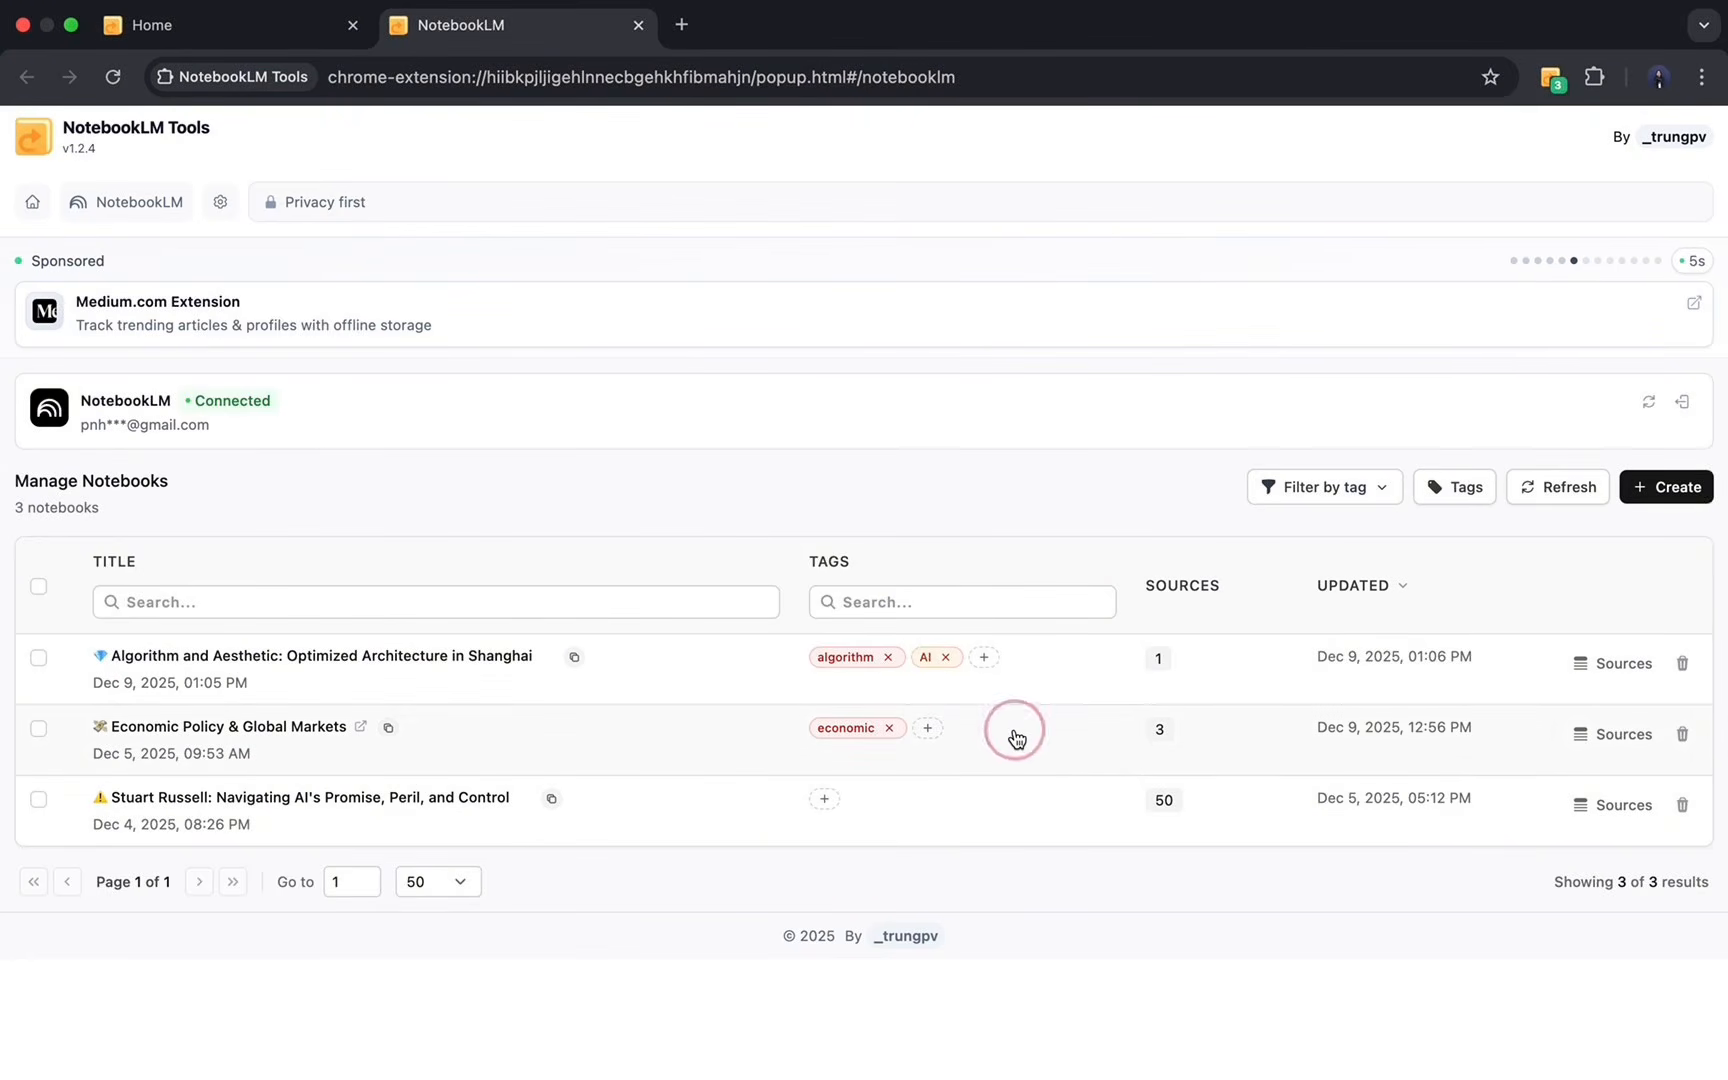
{"action": "left_click", "coordinate": [823, 800]}
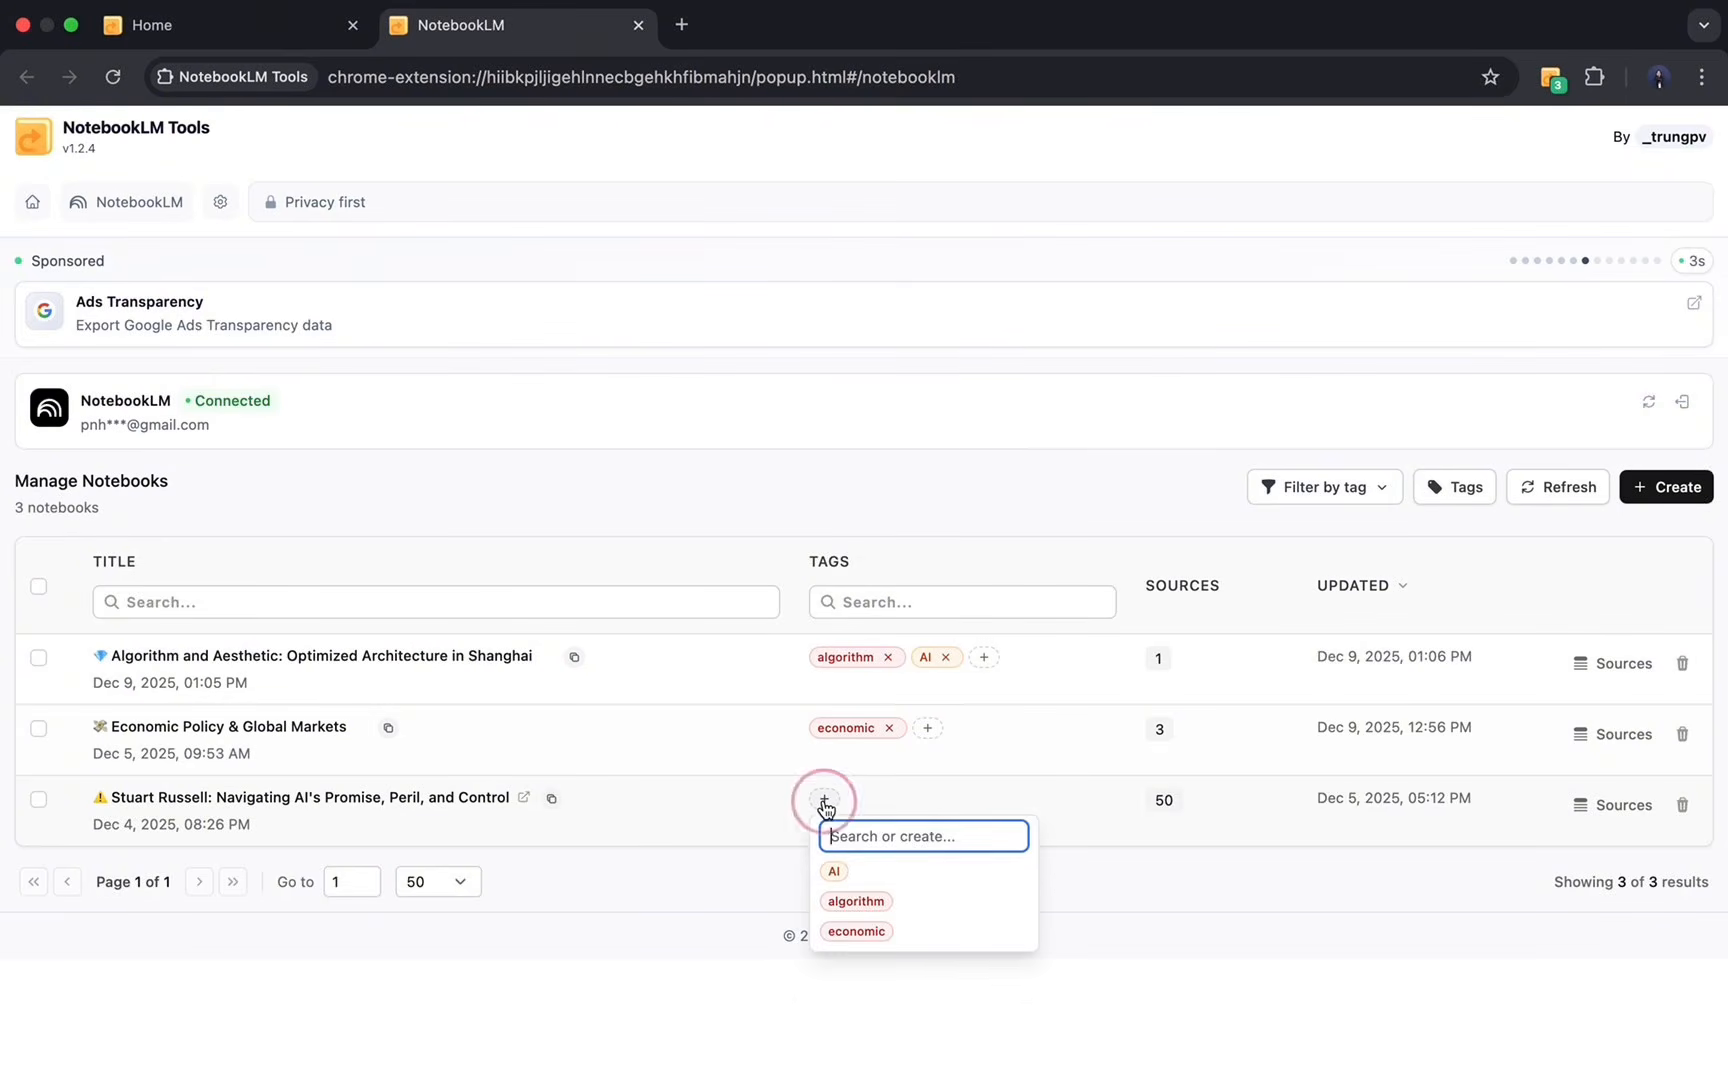
{"action": "left_click", "coordinate": [852, 882]}
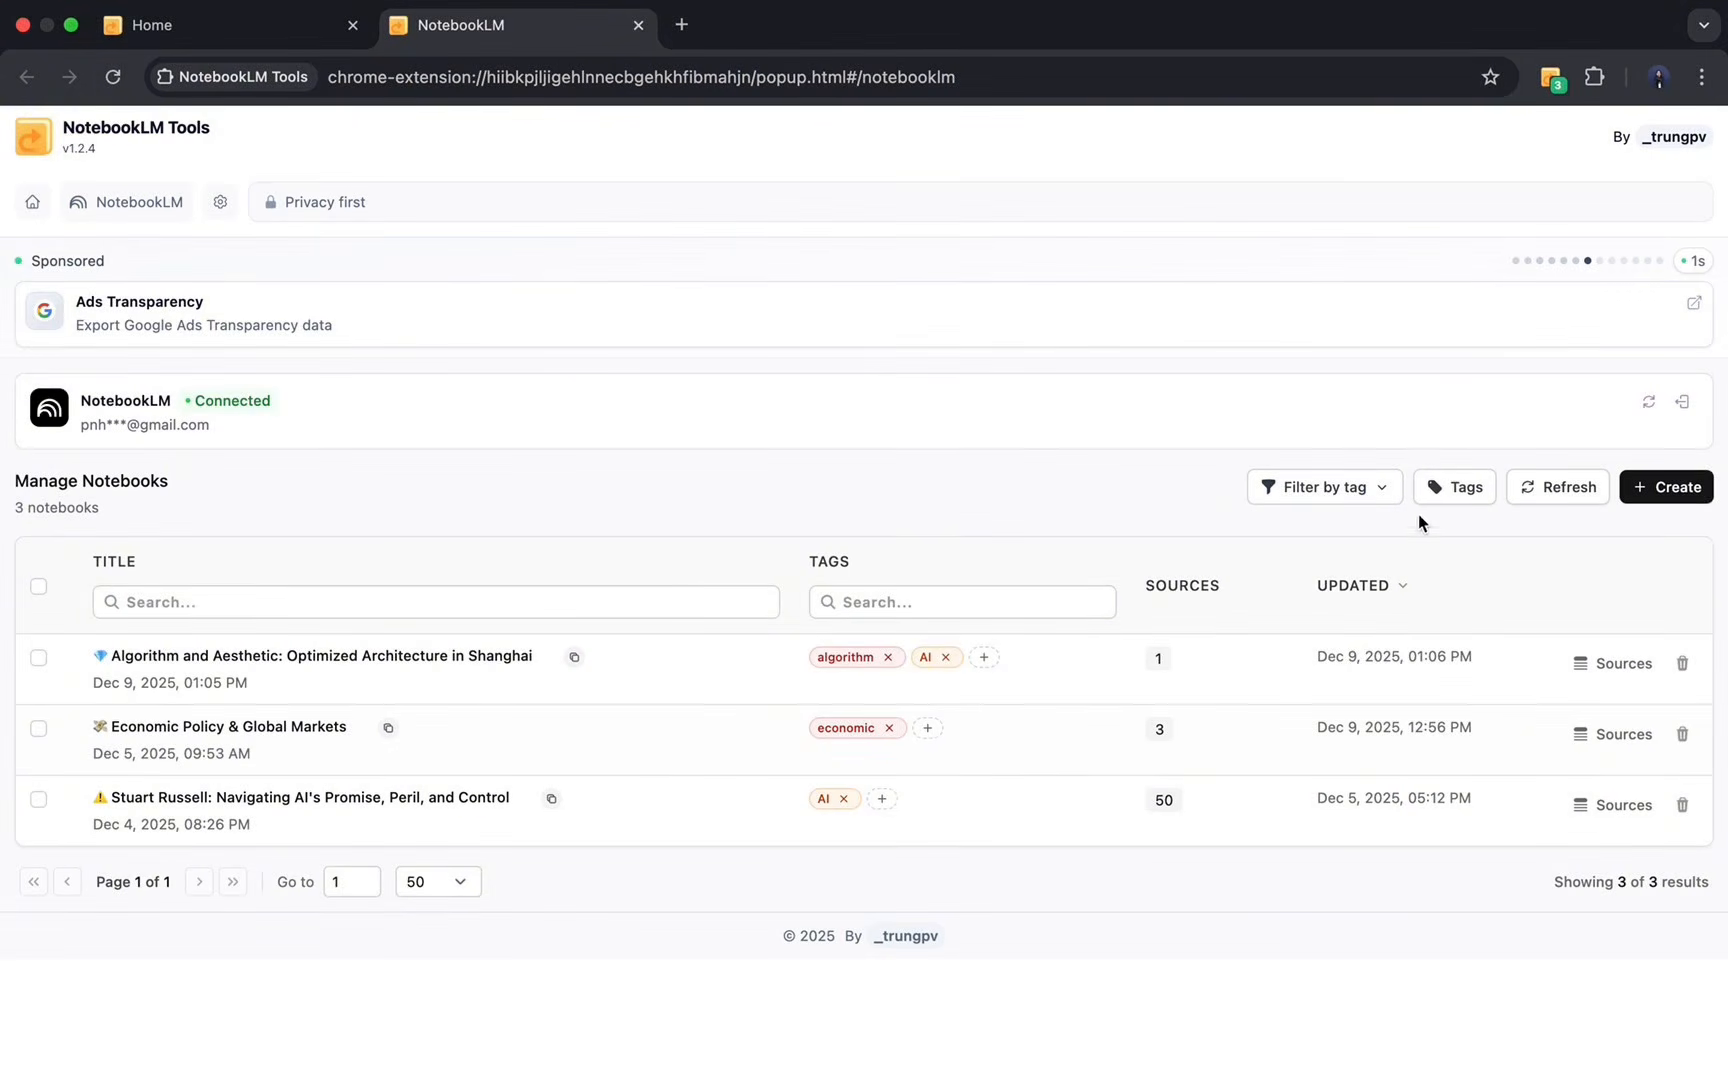
Change the colour of the AI tag to teal, save it and close the tag manager.
{"action": "left_click", "coordinate": [1463, 490]}
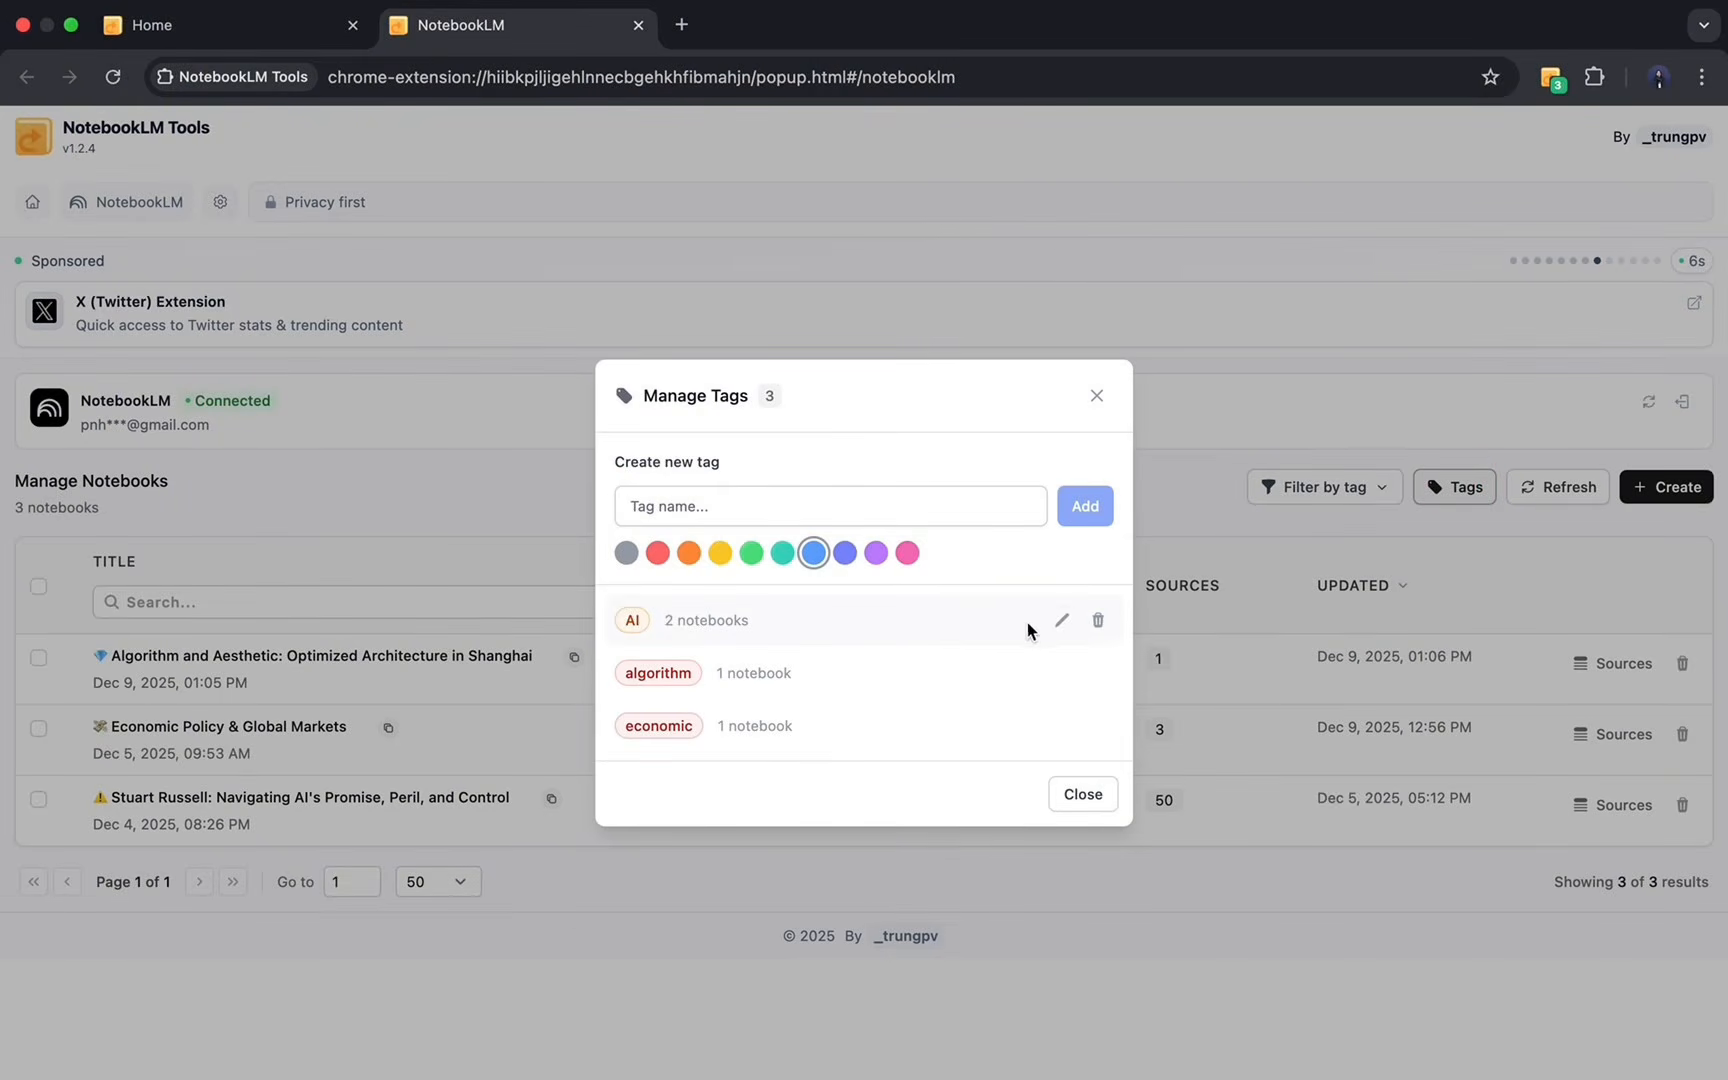
{"action": "left_click", "coordinate": [1062, 620]}
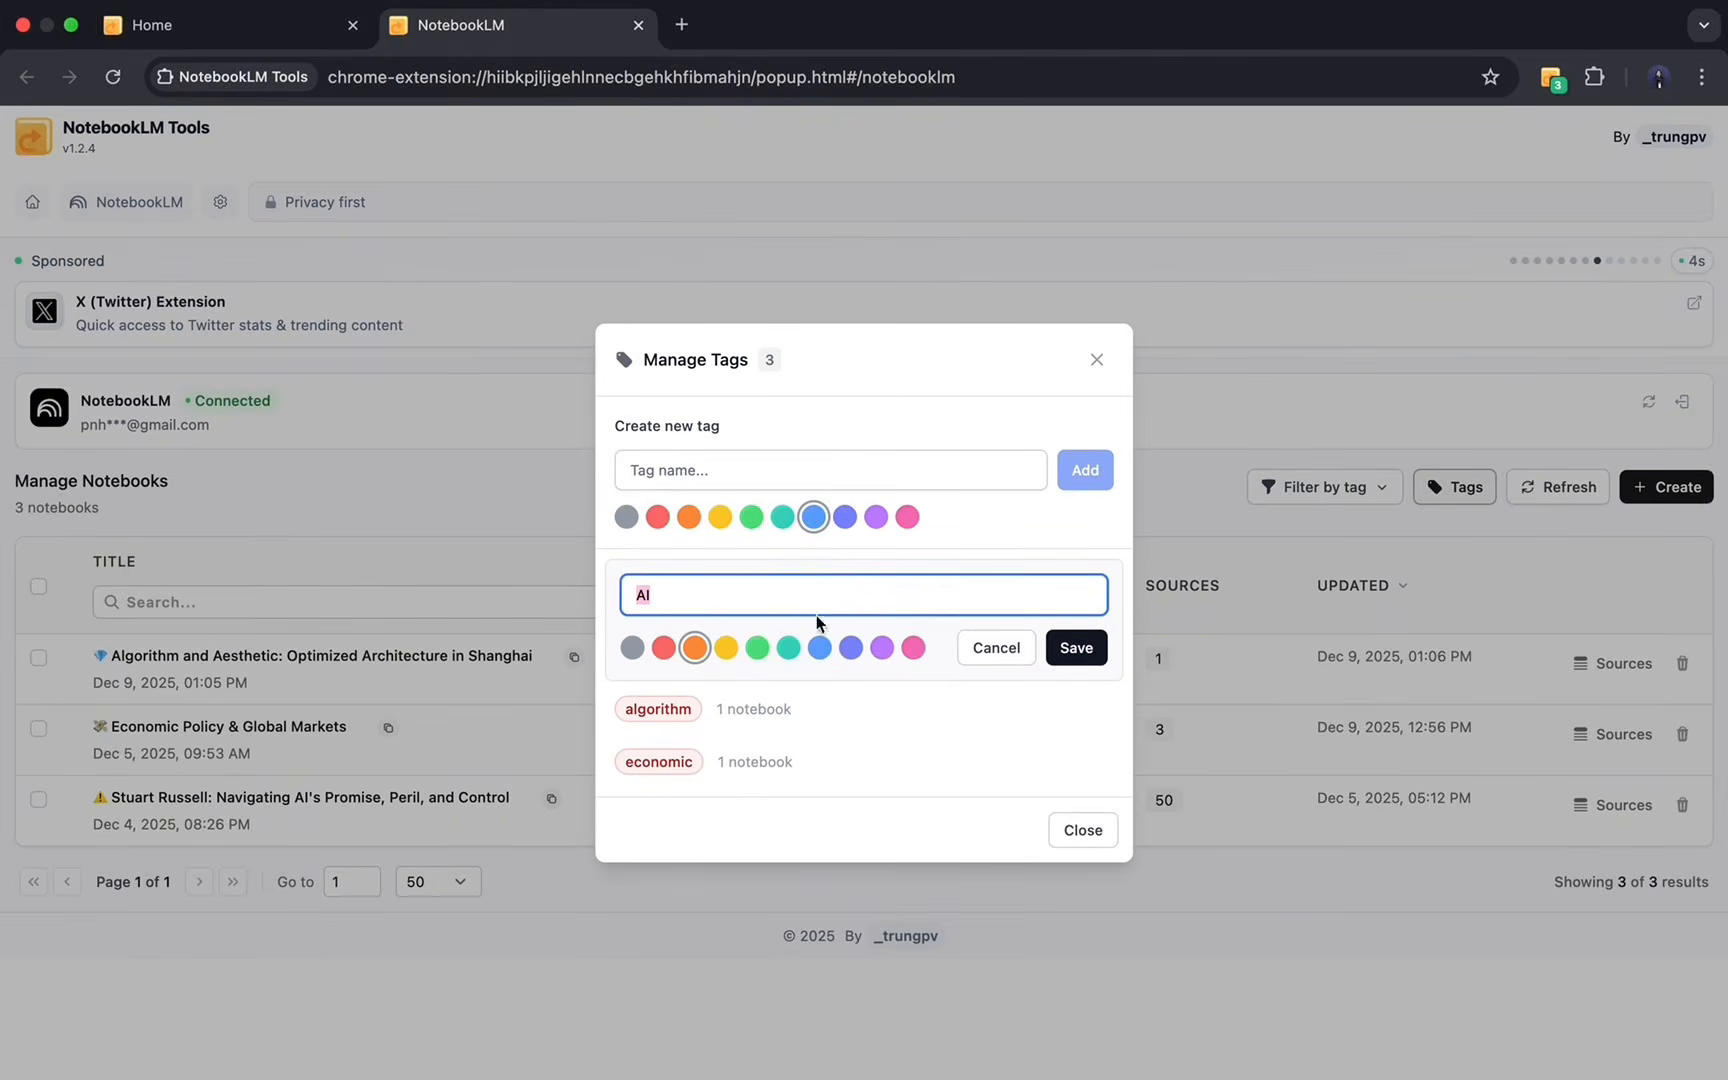
{"action": "left_click", "coordinate": [789, 648]}
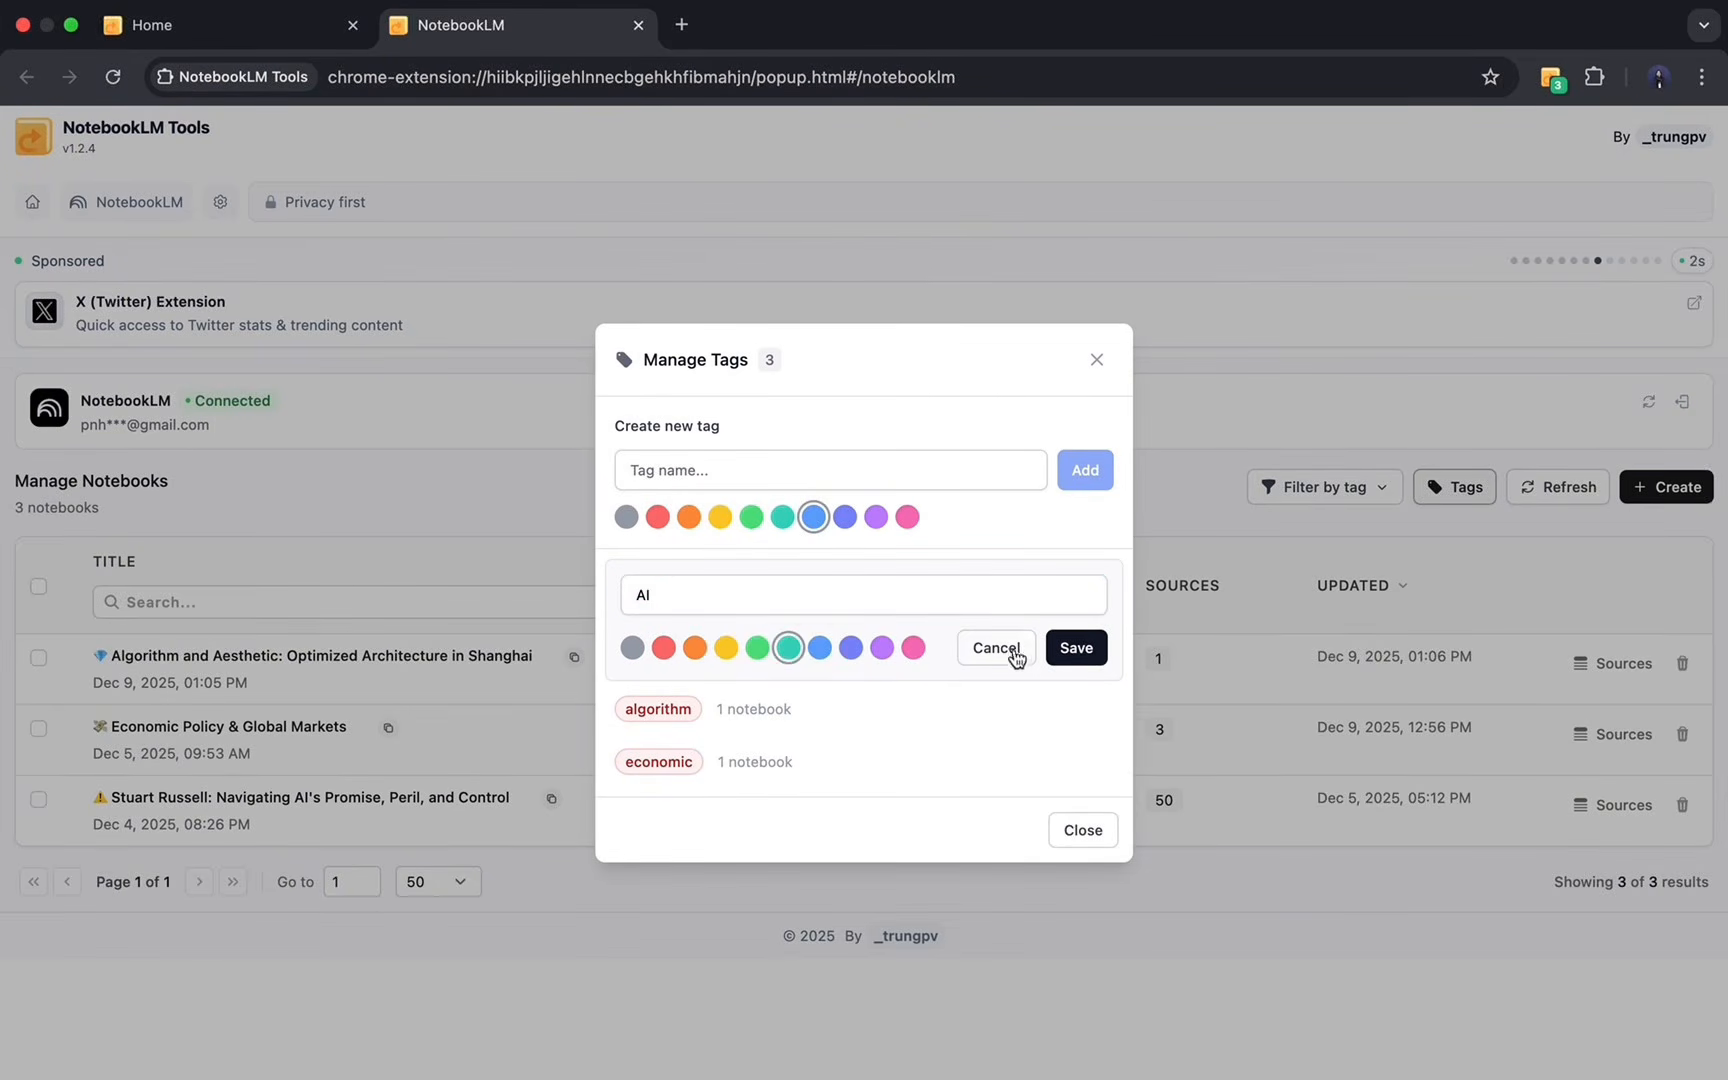
{"action": "left_click", "coordinate": [1076, 647]}
{"action": "left_click", "coordinate": [1220, 684]}
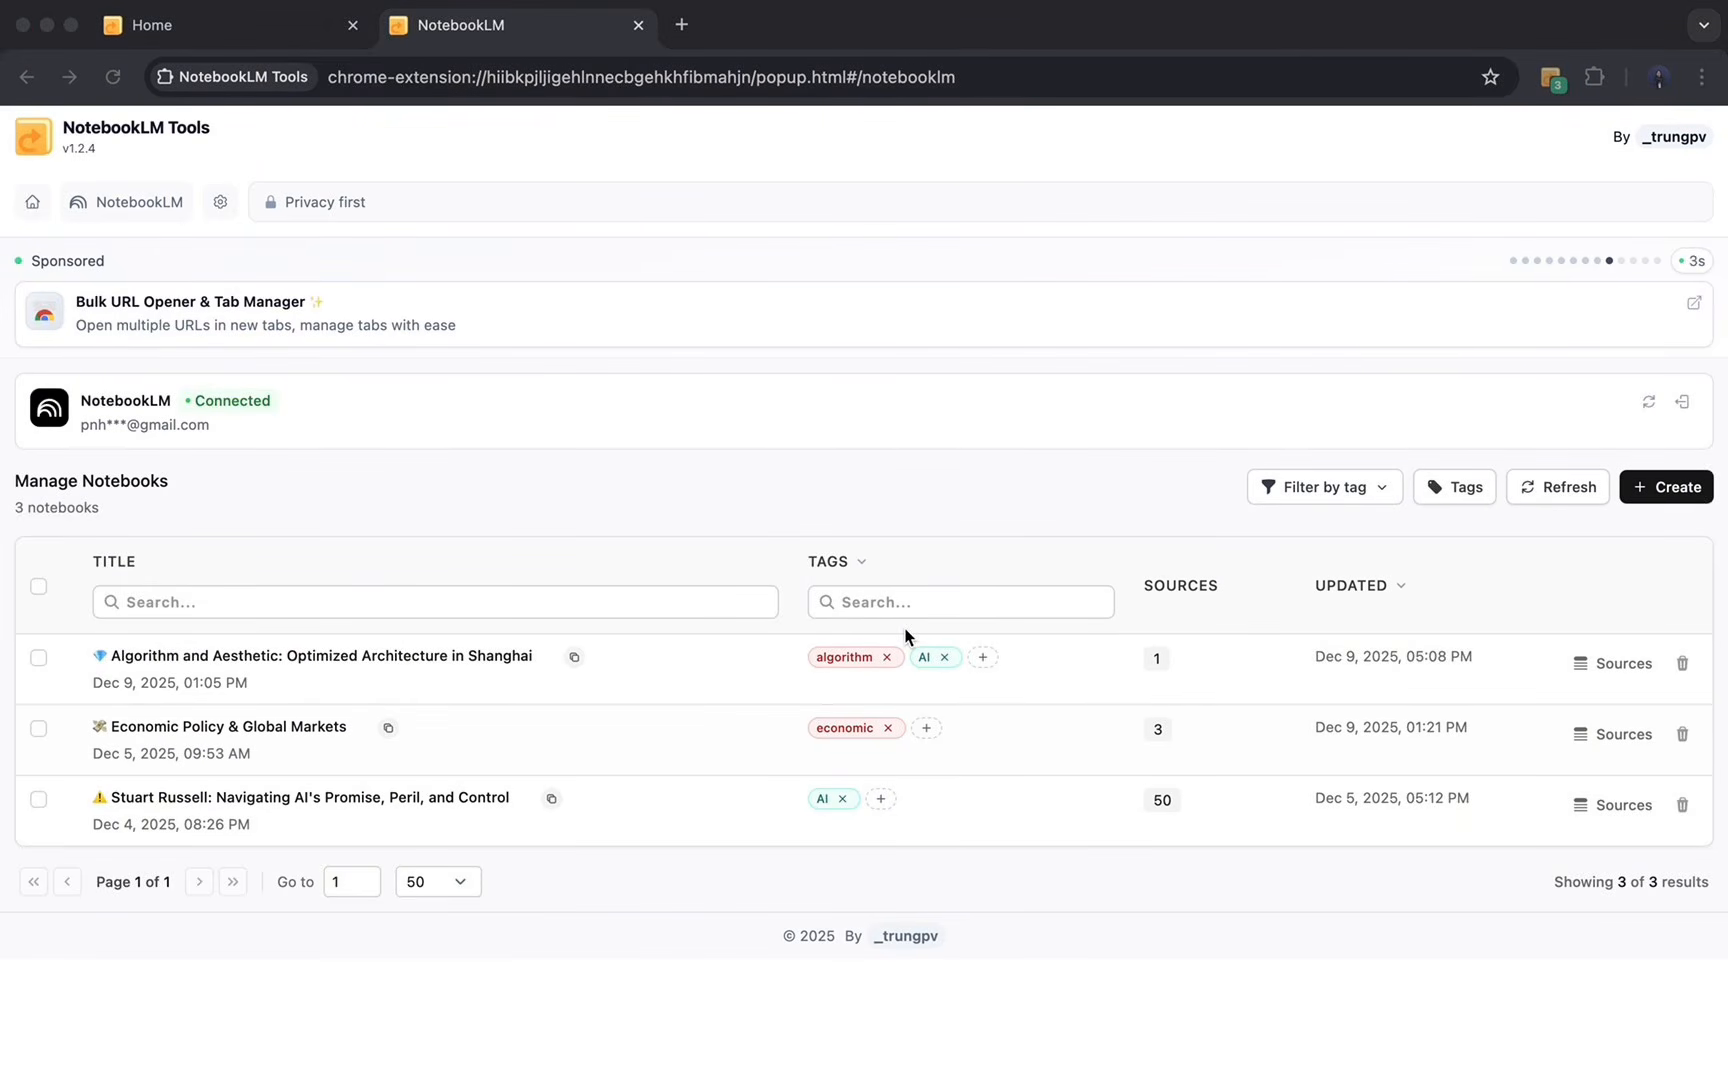
Filter the notebook list by the AI tag and by the algorithm tag, and clear the filter.
{"action": "left_click", "coordinate": [1356, 490]}
{"action": "left_click", "coordinate": [1385, 498]}
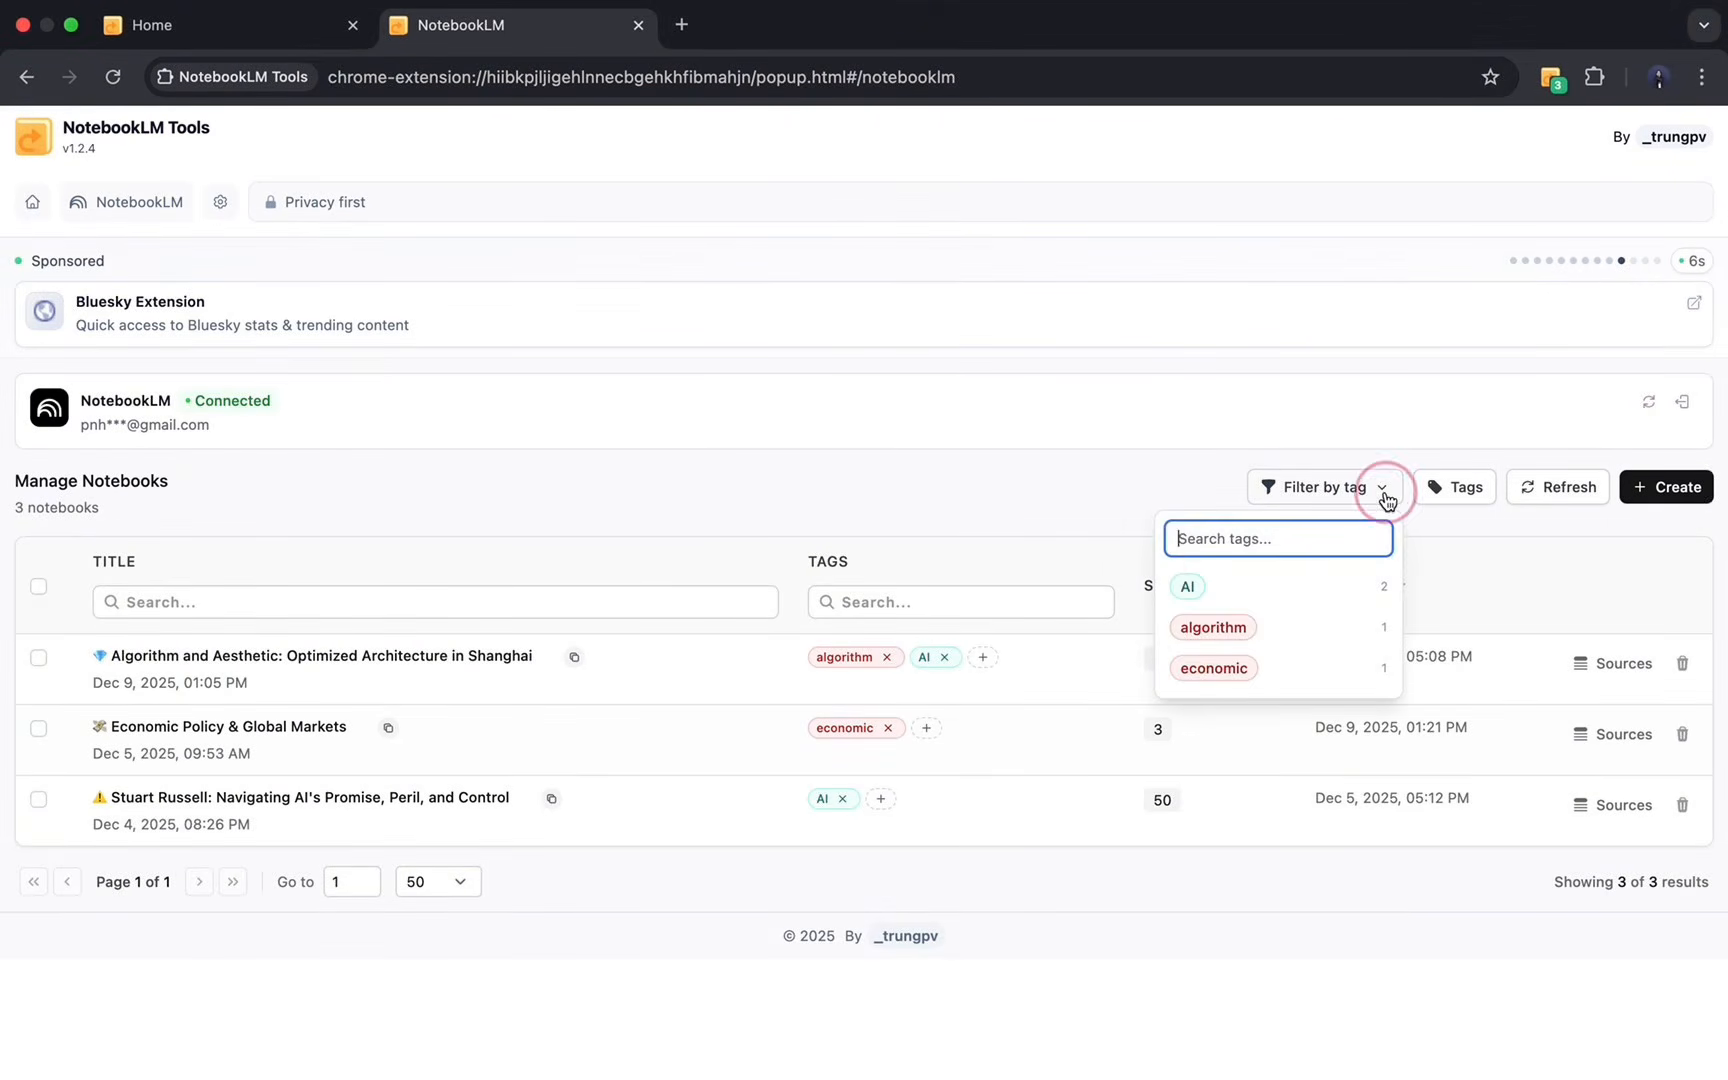
{"action": "left_click", "coordinate": [1266, 592]}
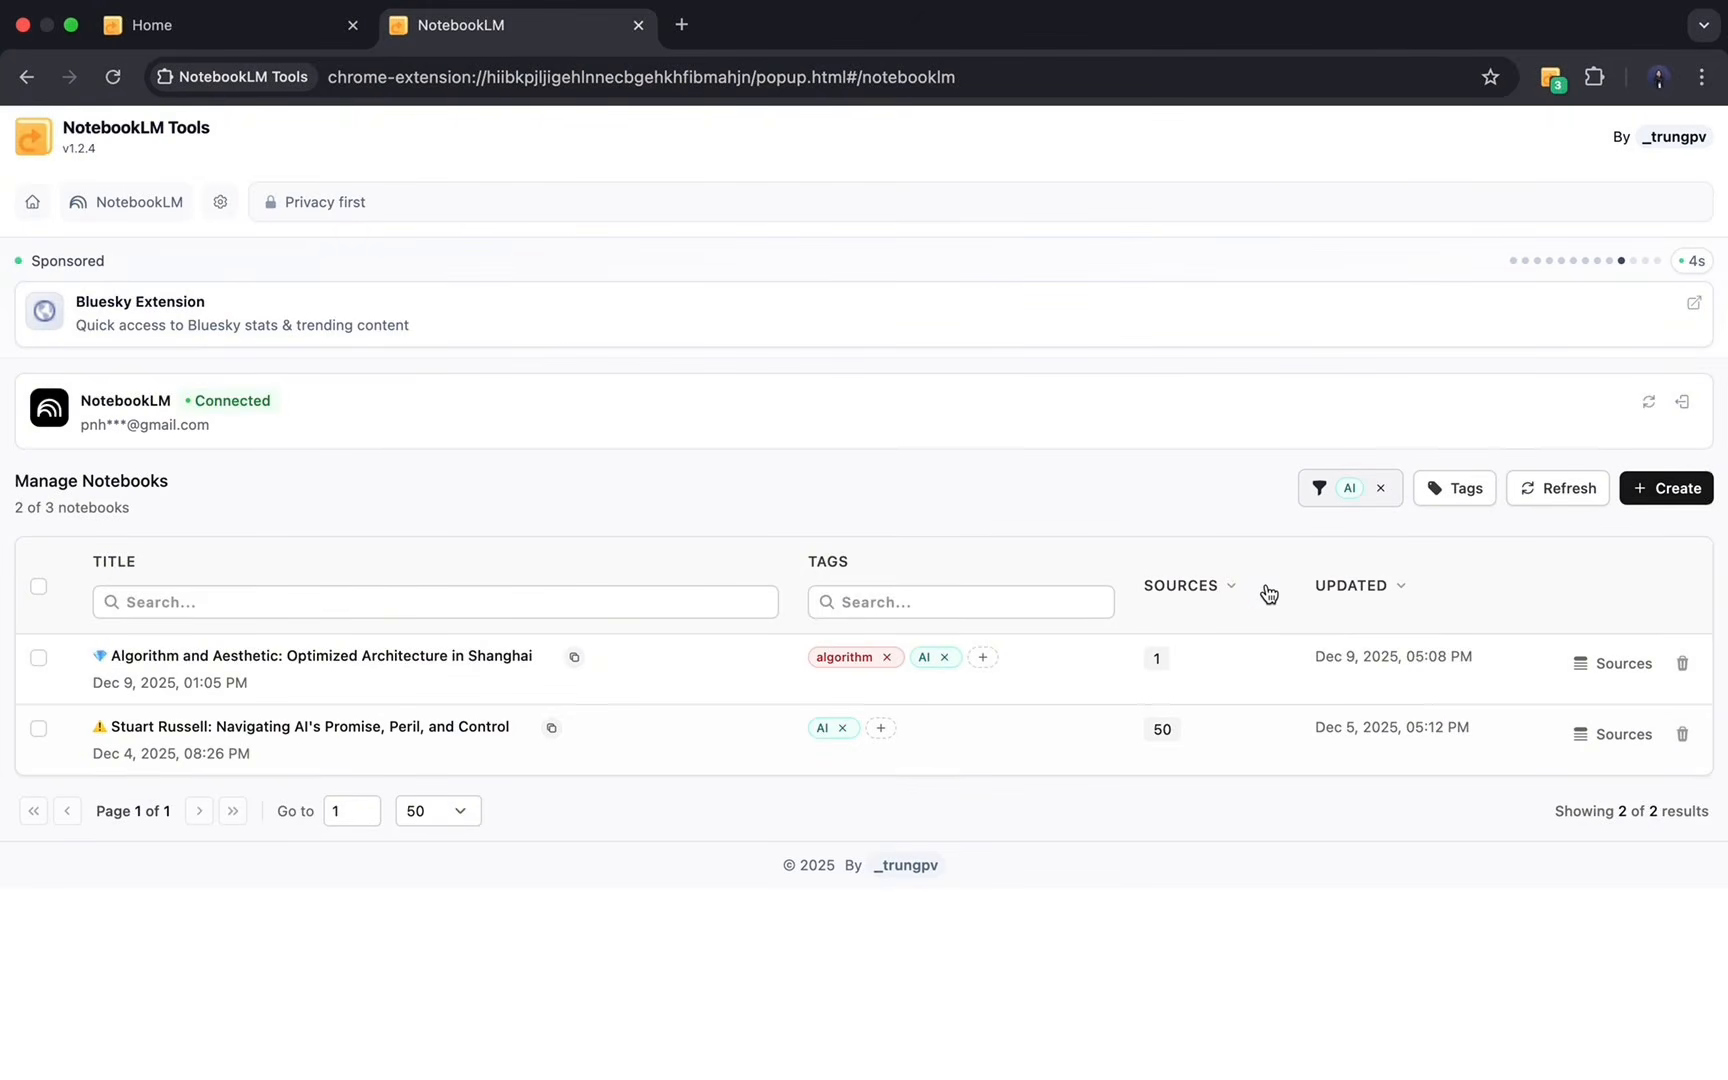
{"action": "left_click", "coordinate": [1364, 494]}
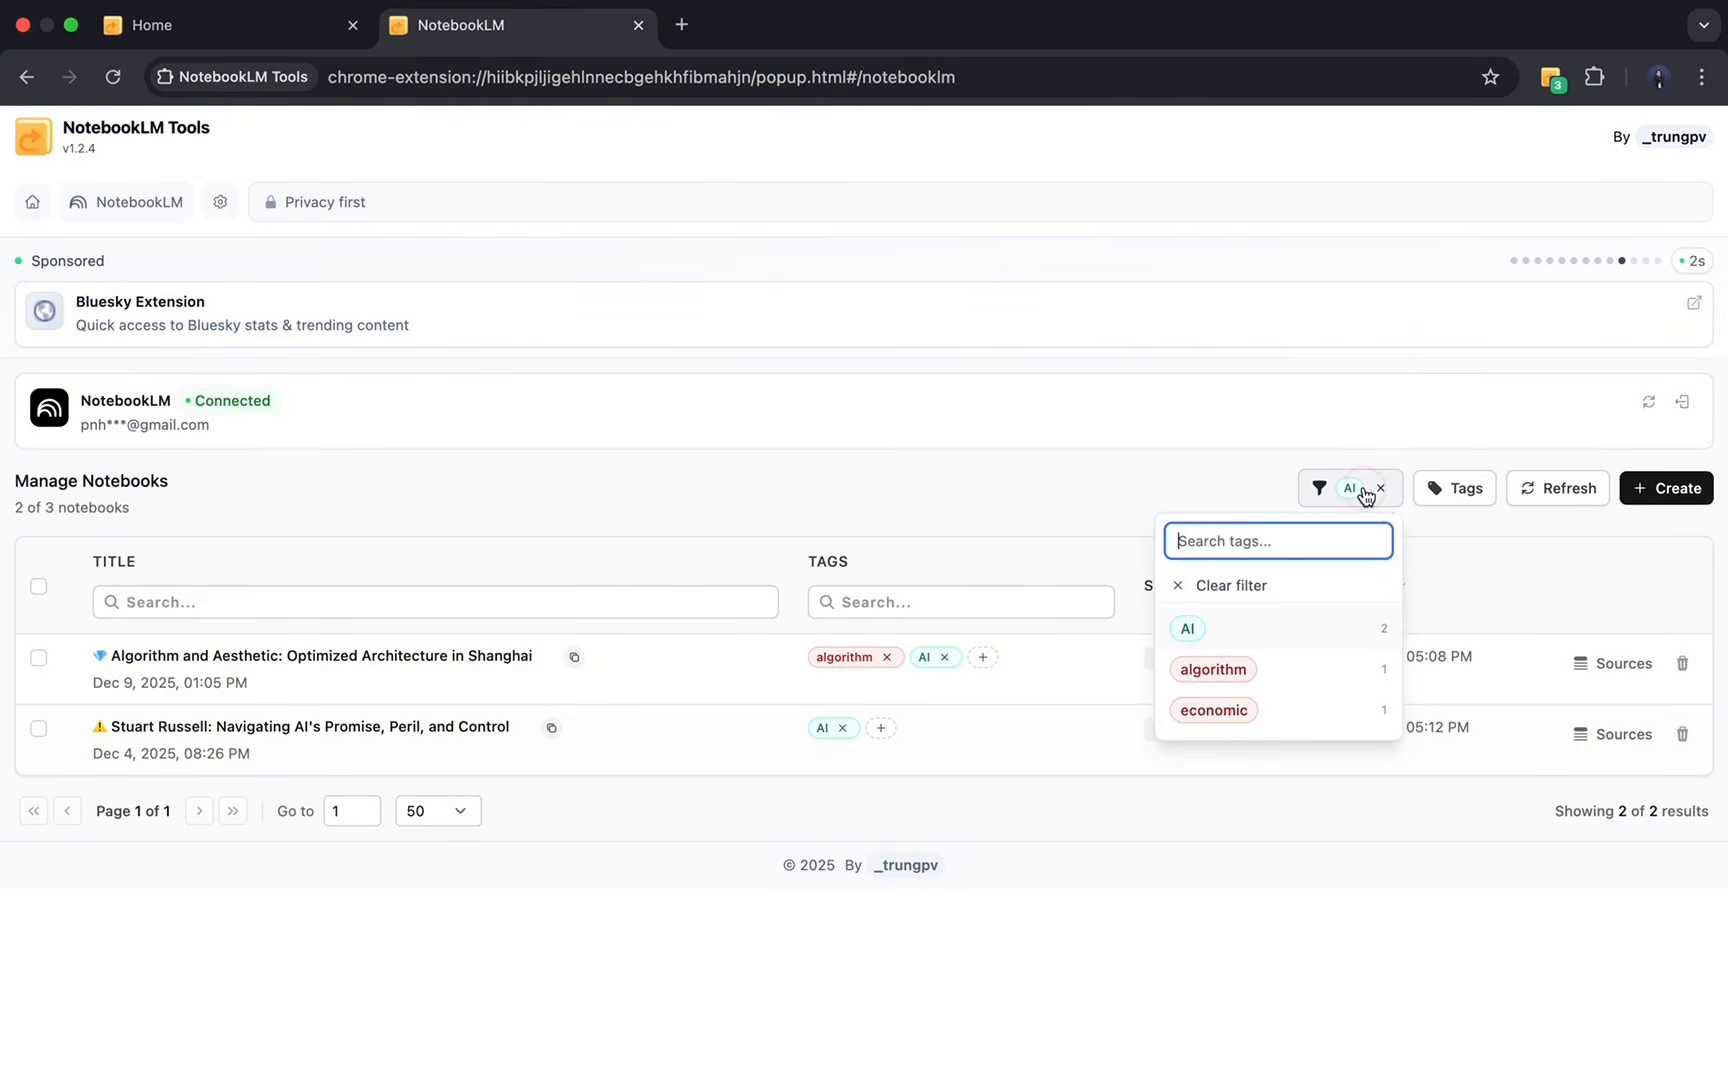
{"action": "left_click", "coordinate": [1271, 673]}
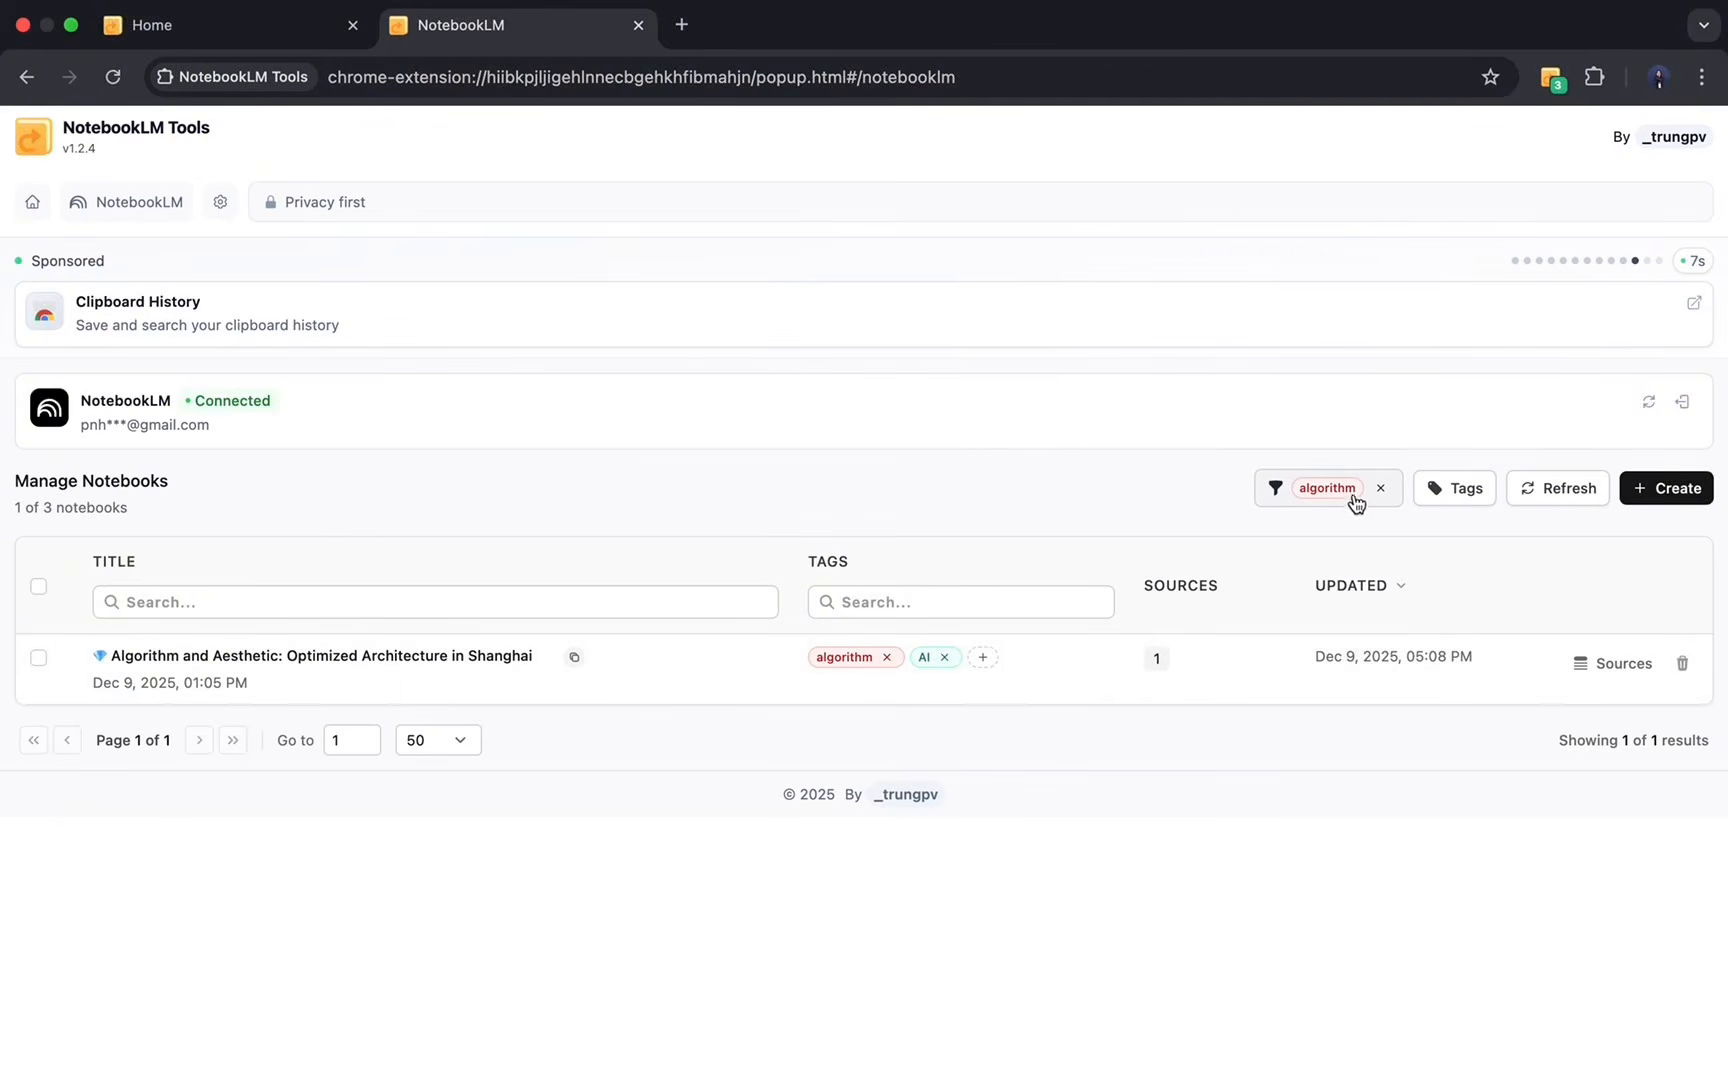
{"action": "left_click", "coordinate": [1383, 490]}
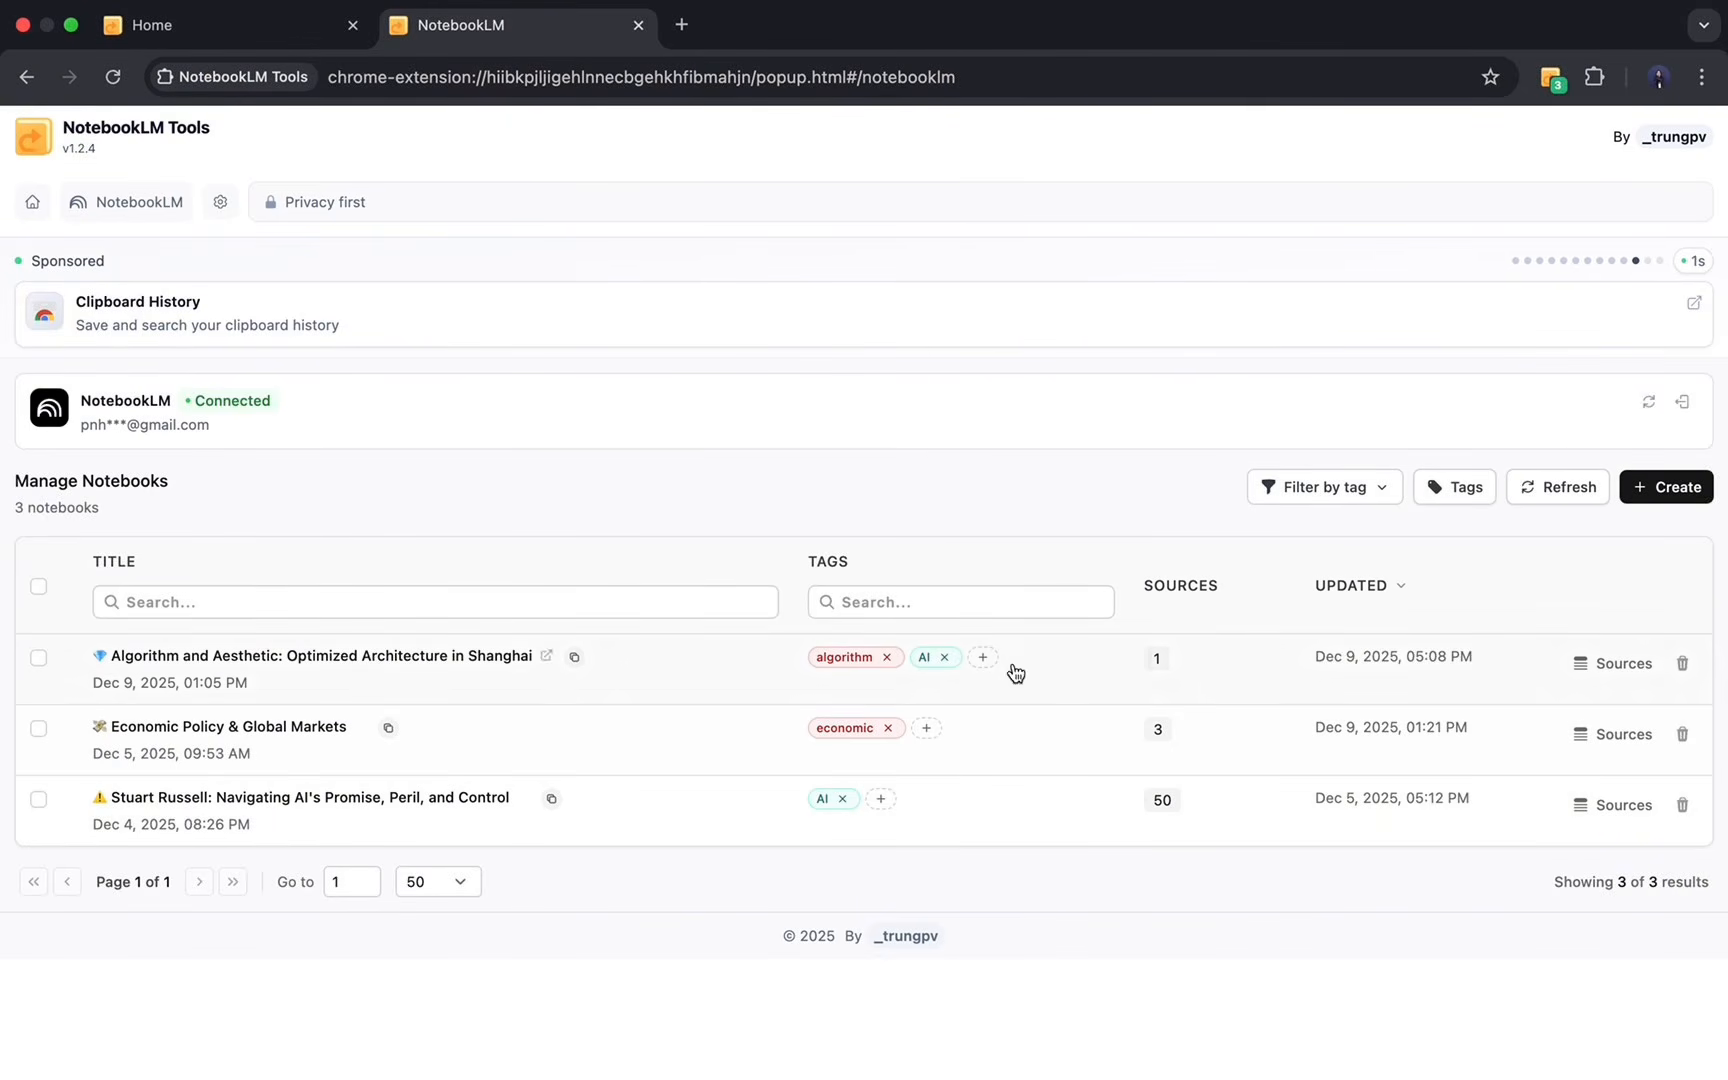
Search the notebooks' tags for "econ", clear the search and refresh the notebook list.
{"action": "left_click", "coordinate": [888, 603]}
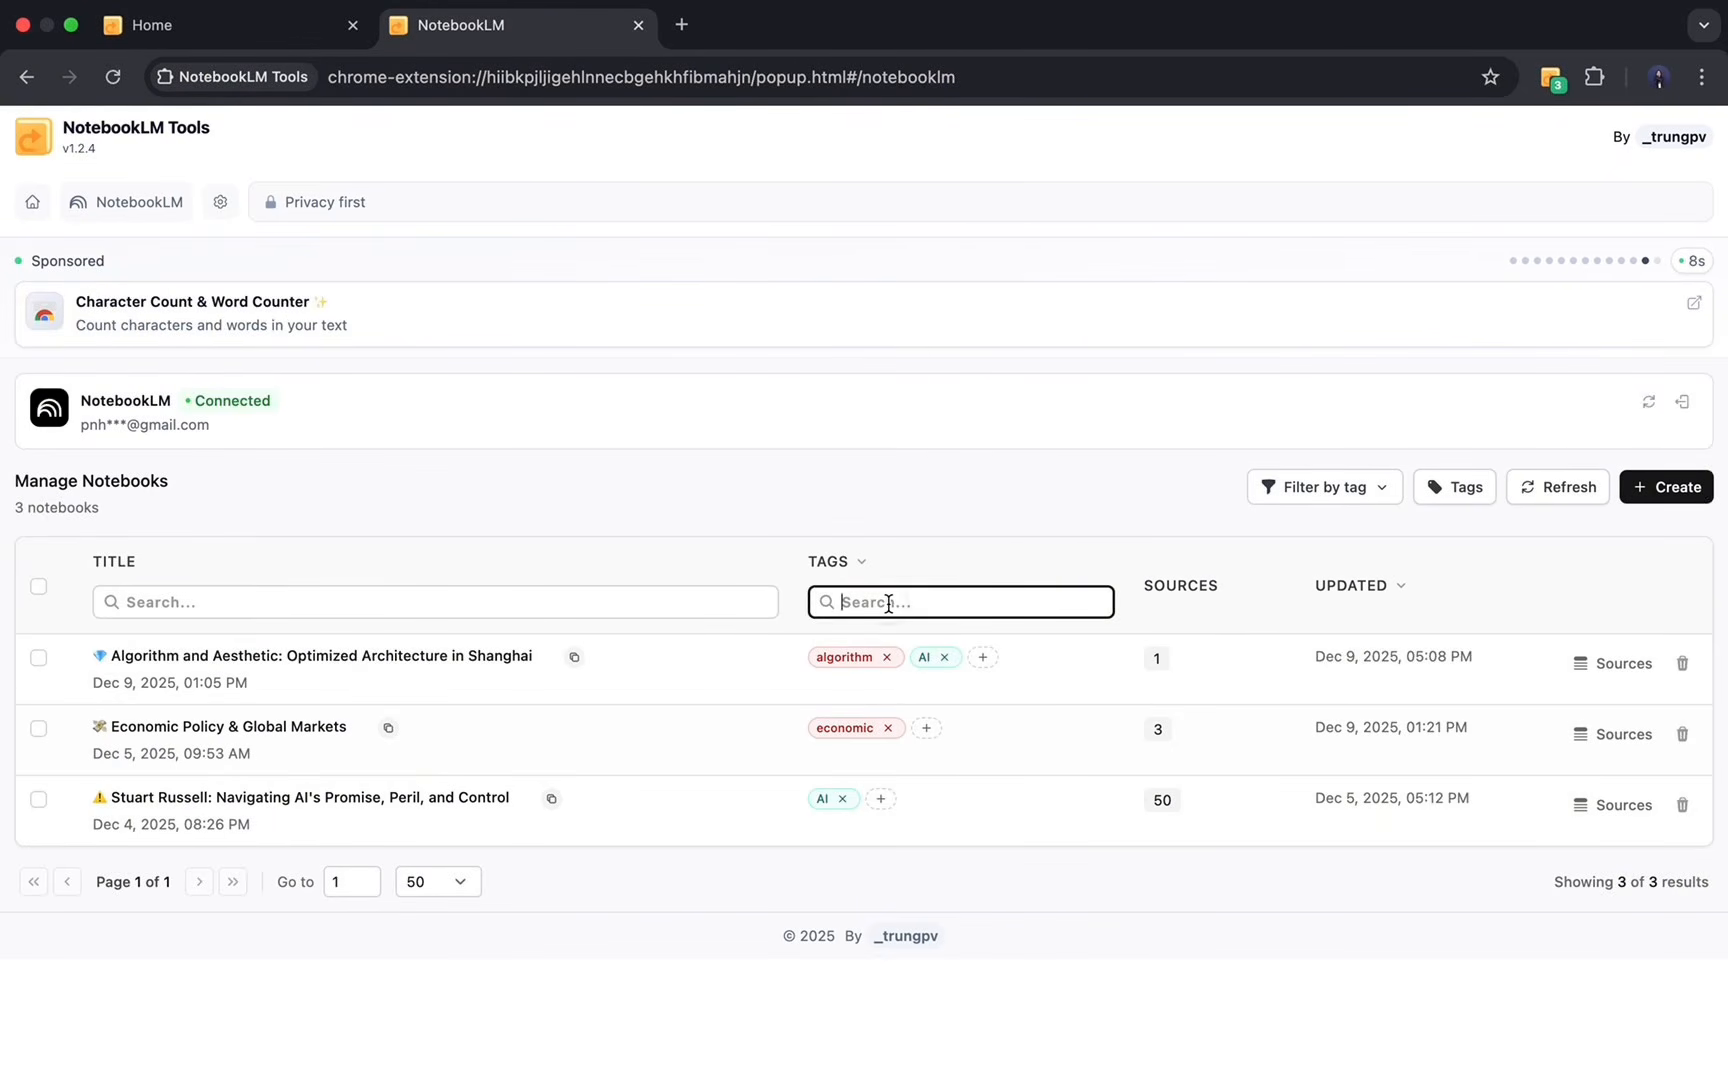
{"action": "type", "text": "econ"}
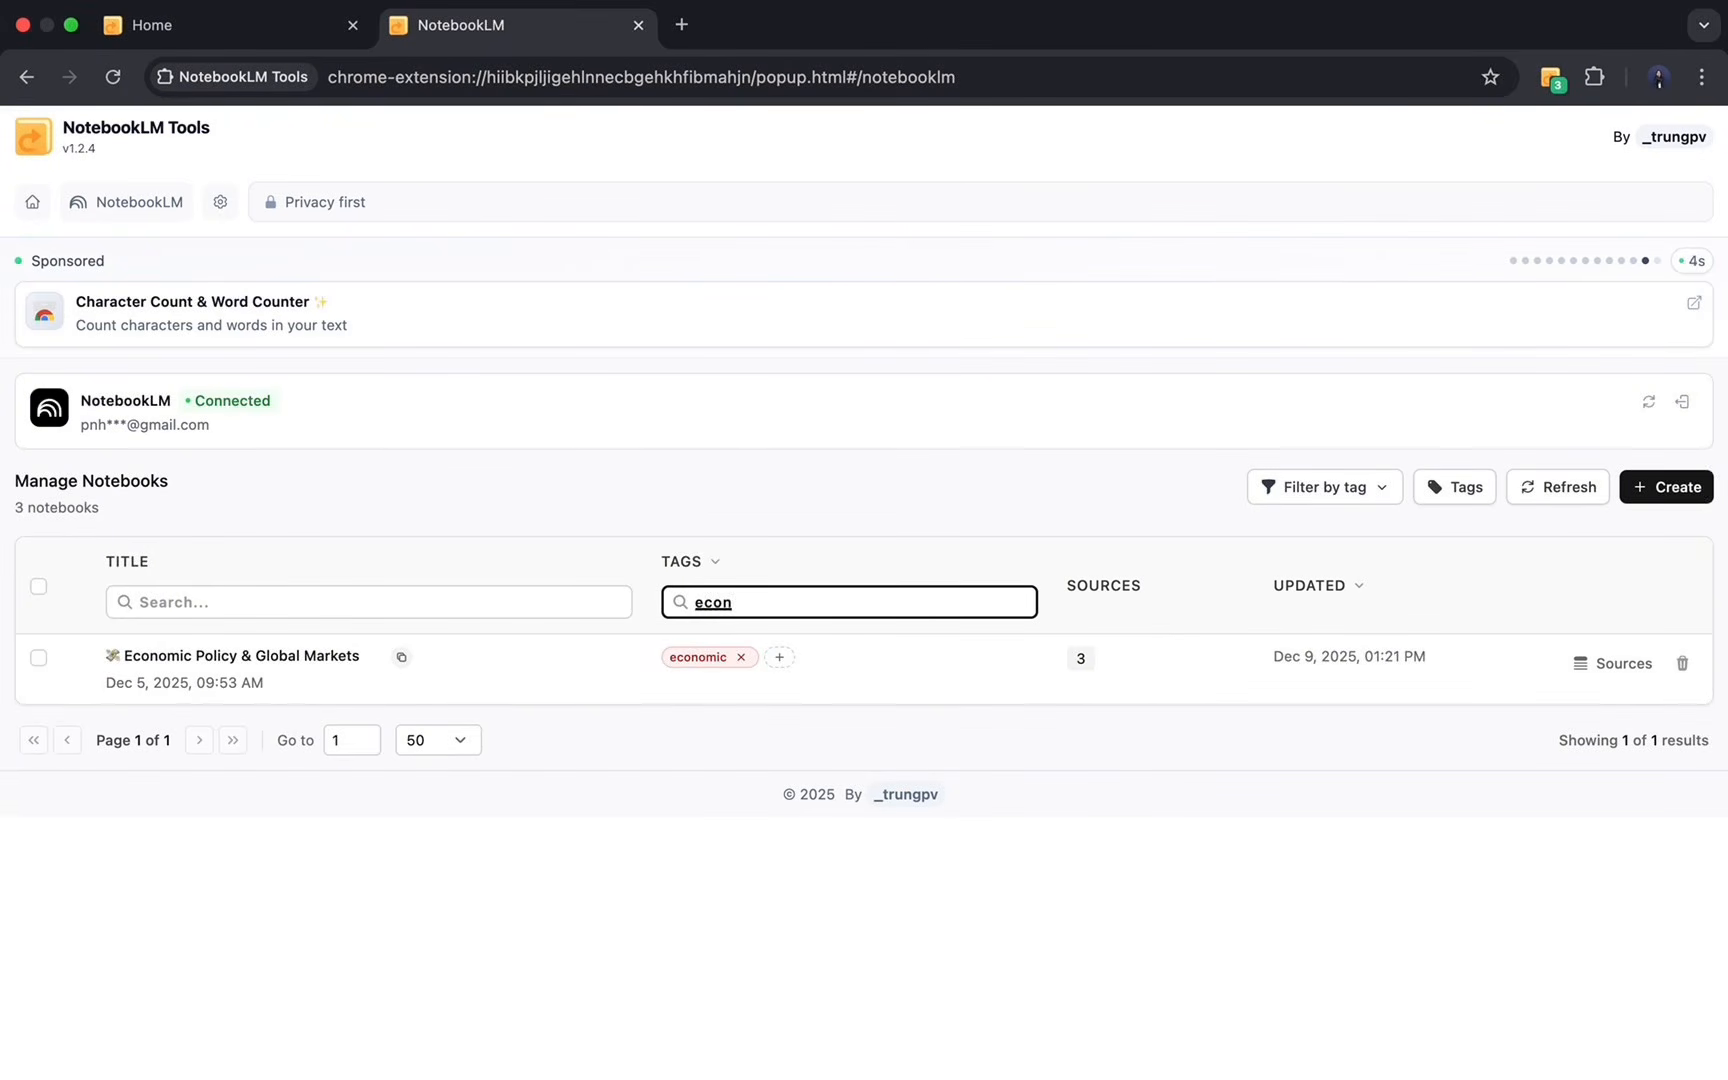
{"action": "key", "text": "BackSpace"}
{"action": "key", "text": "BackSpace"}
{"action": "key", "text": "BackSpace"}
{"action": "key", "text": "BackSpace"}
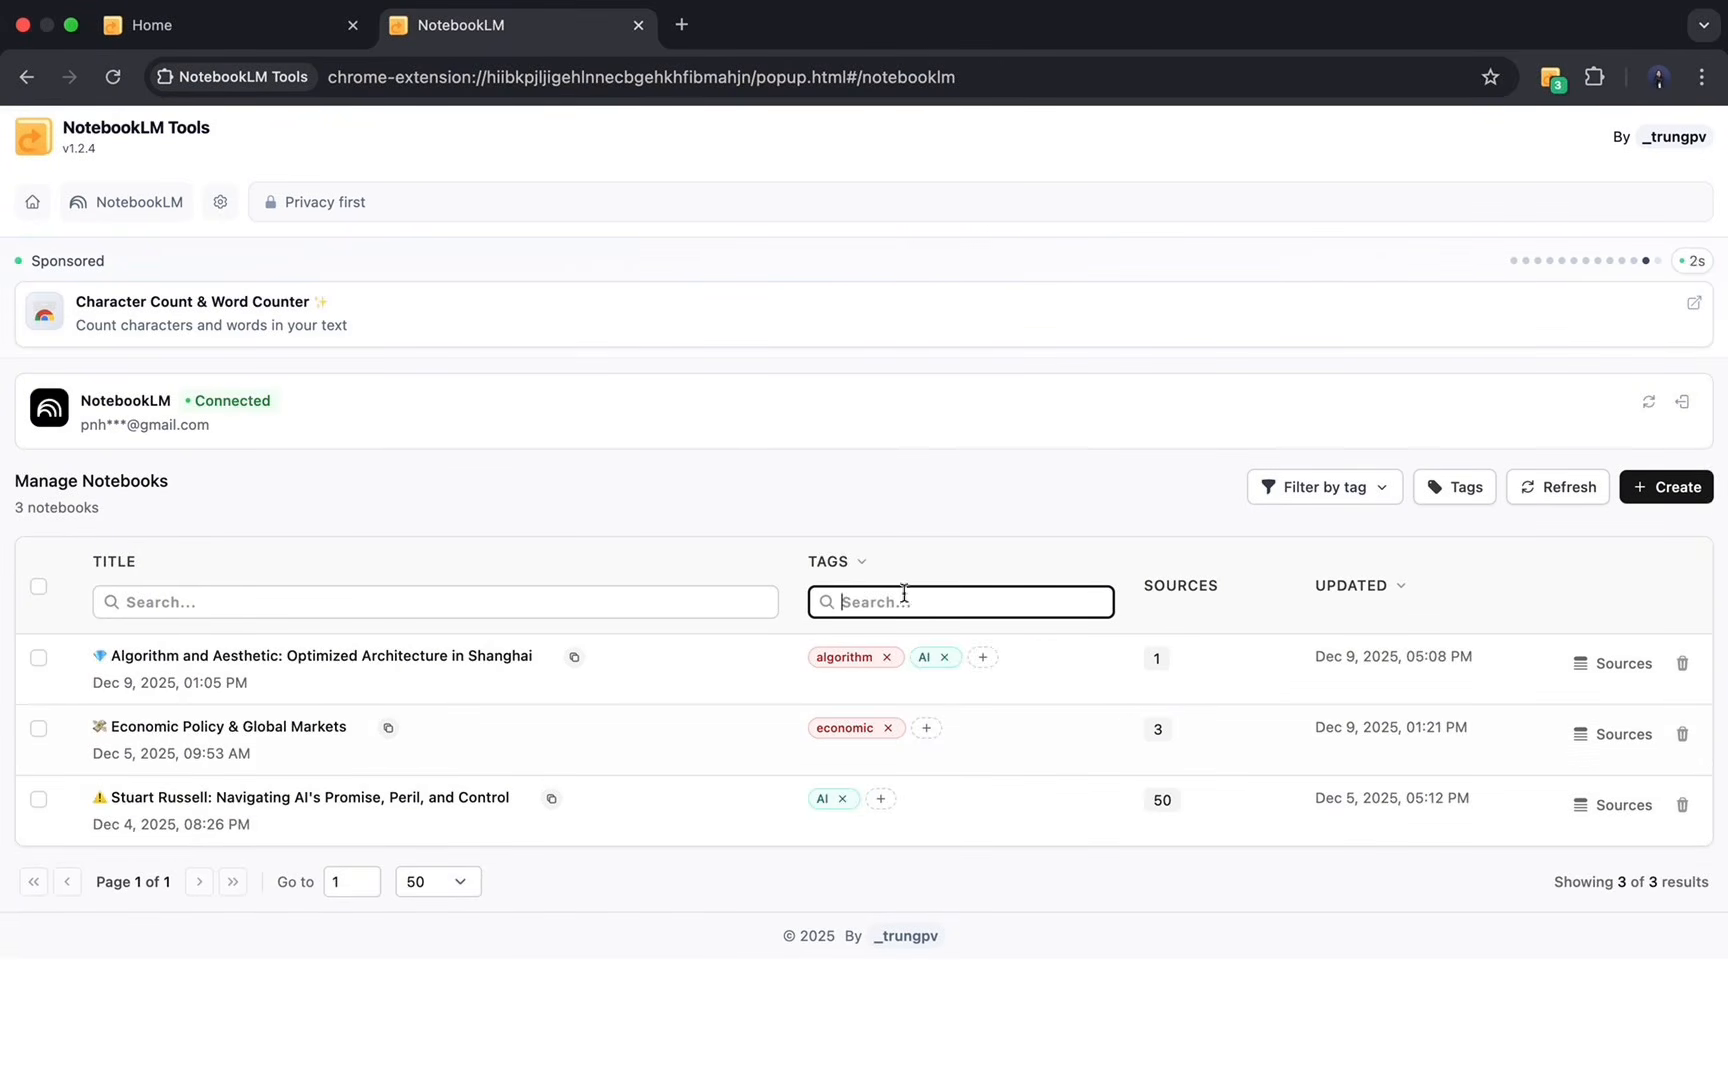
{"action": "left_click", "coordinate": [1088, 493]}
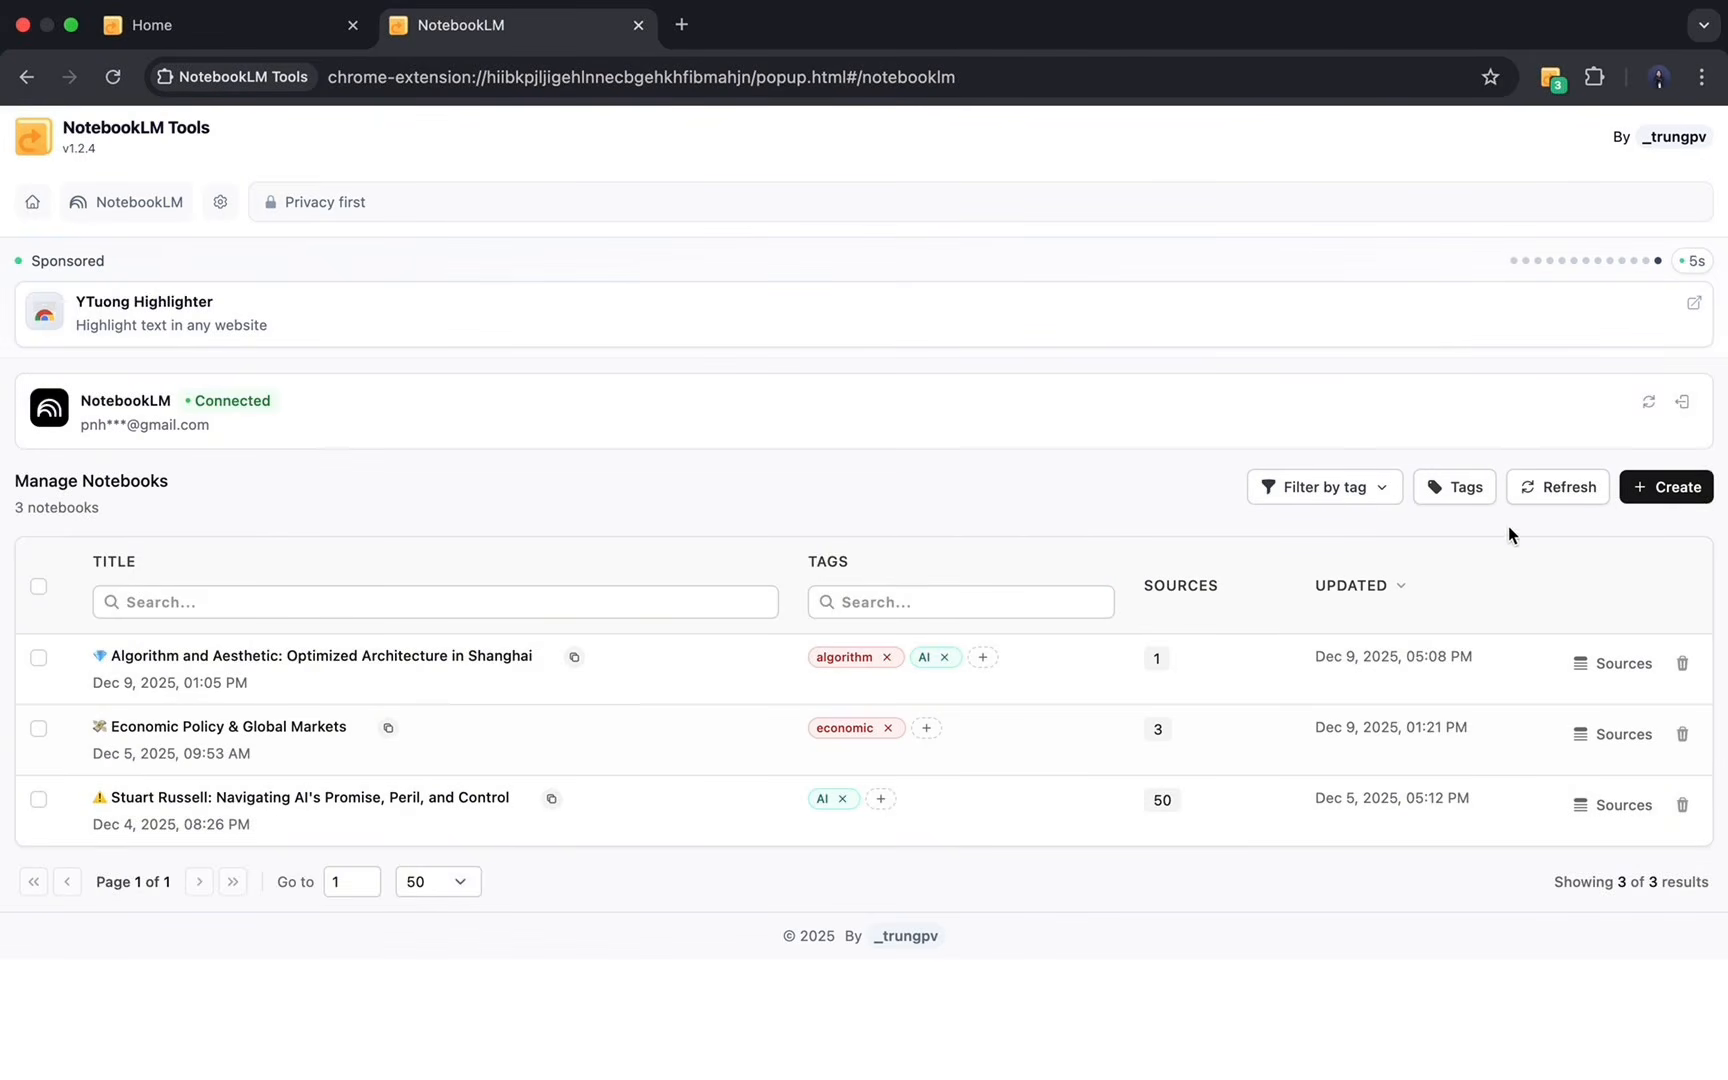
{"action": "left_click", "coordinate": [1569, 490]}
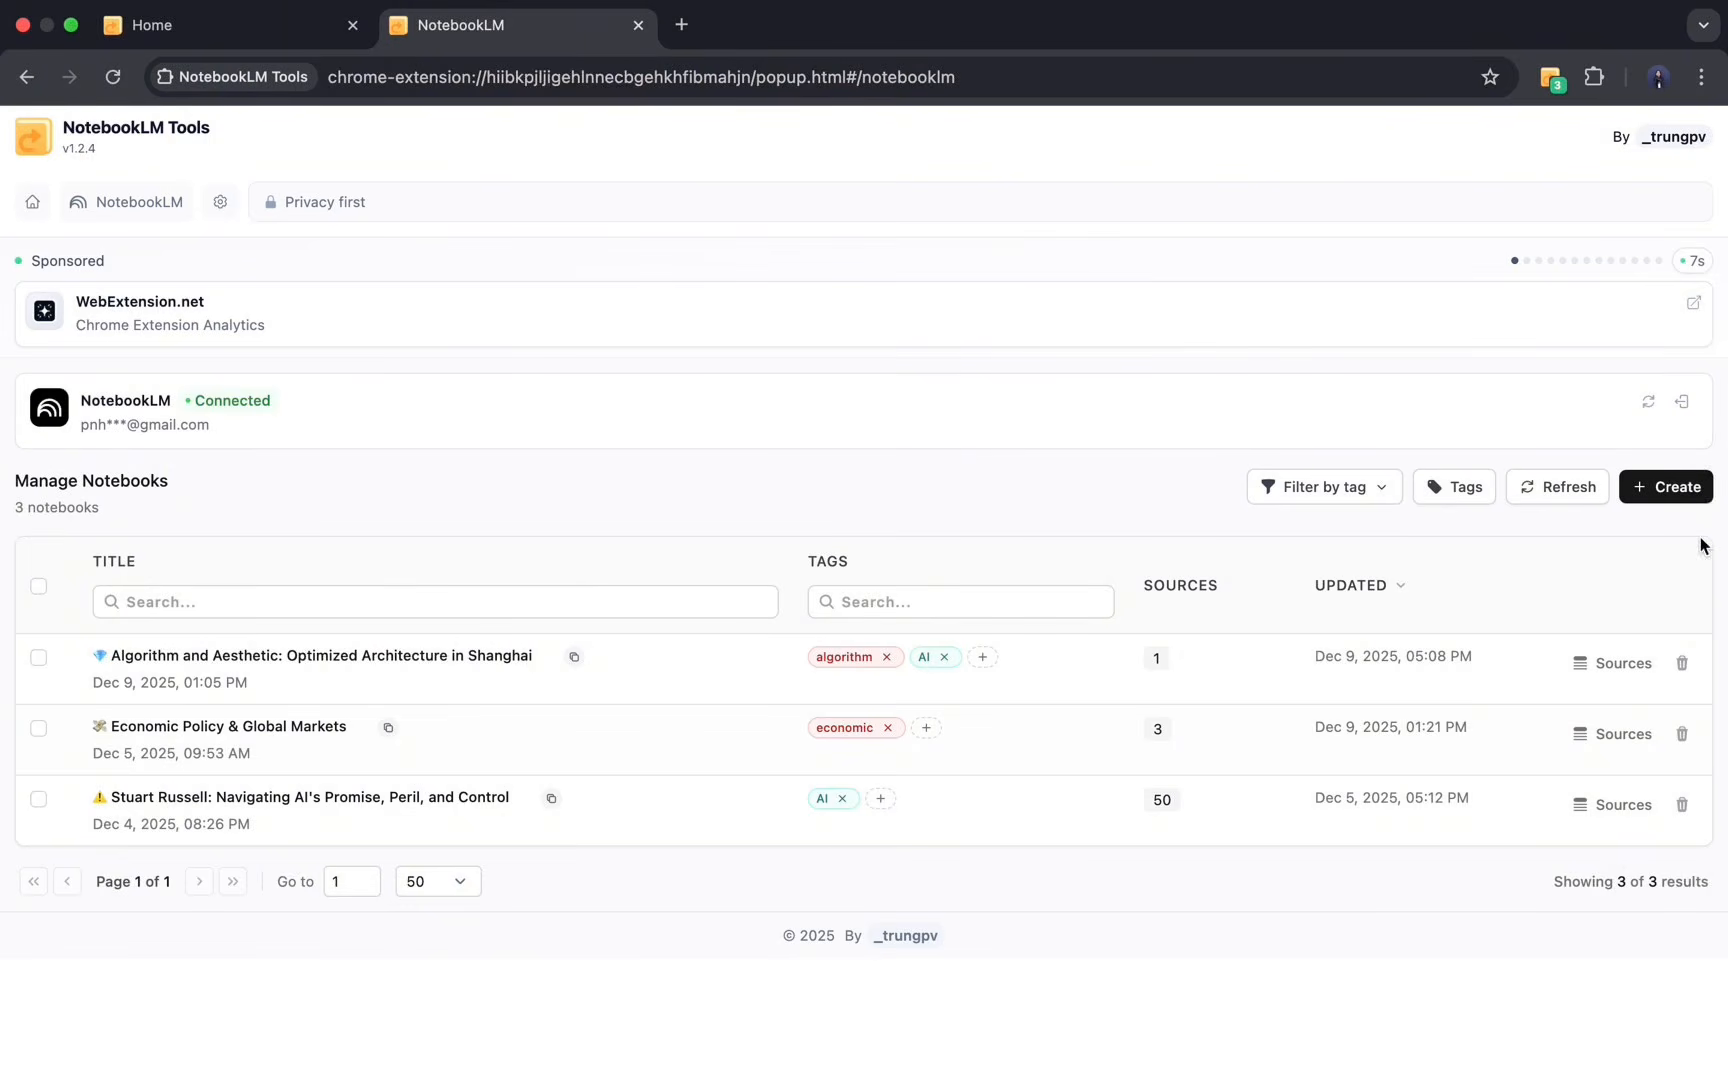
{"action": "left_click", "coordinate": [1667, 487]}
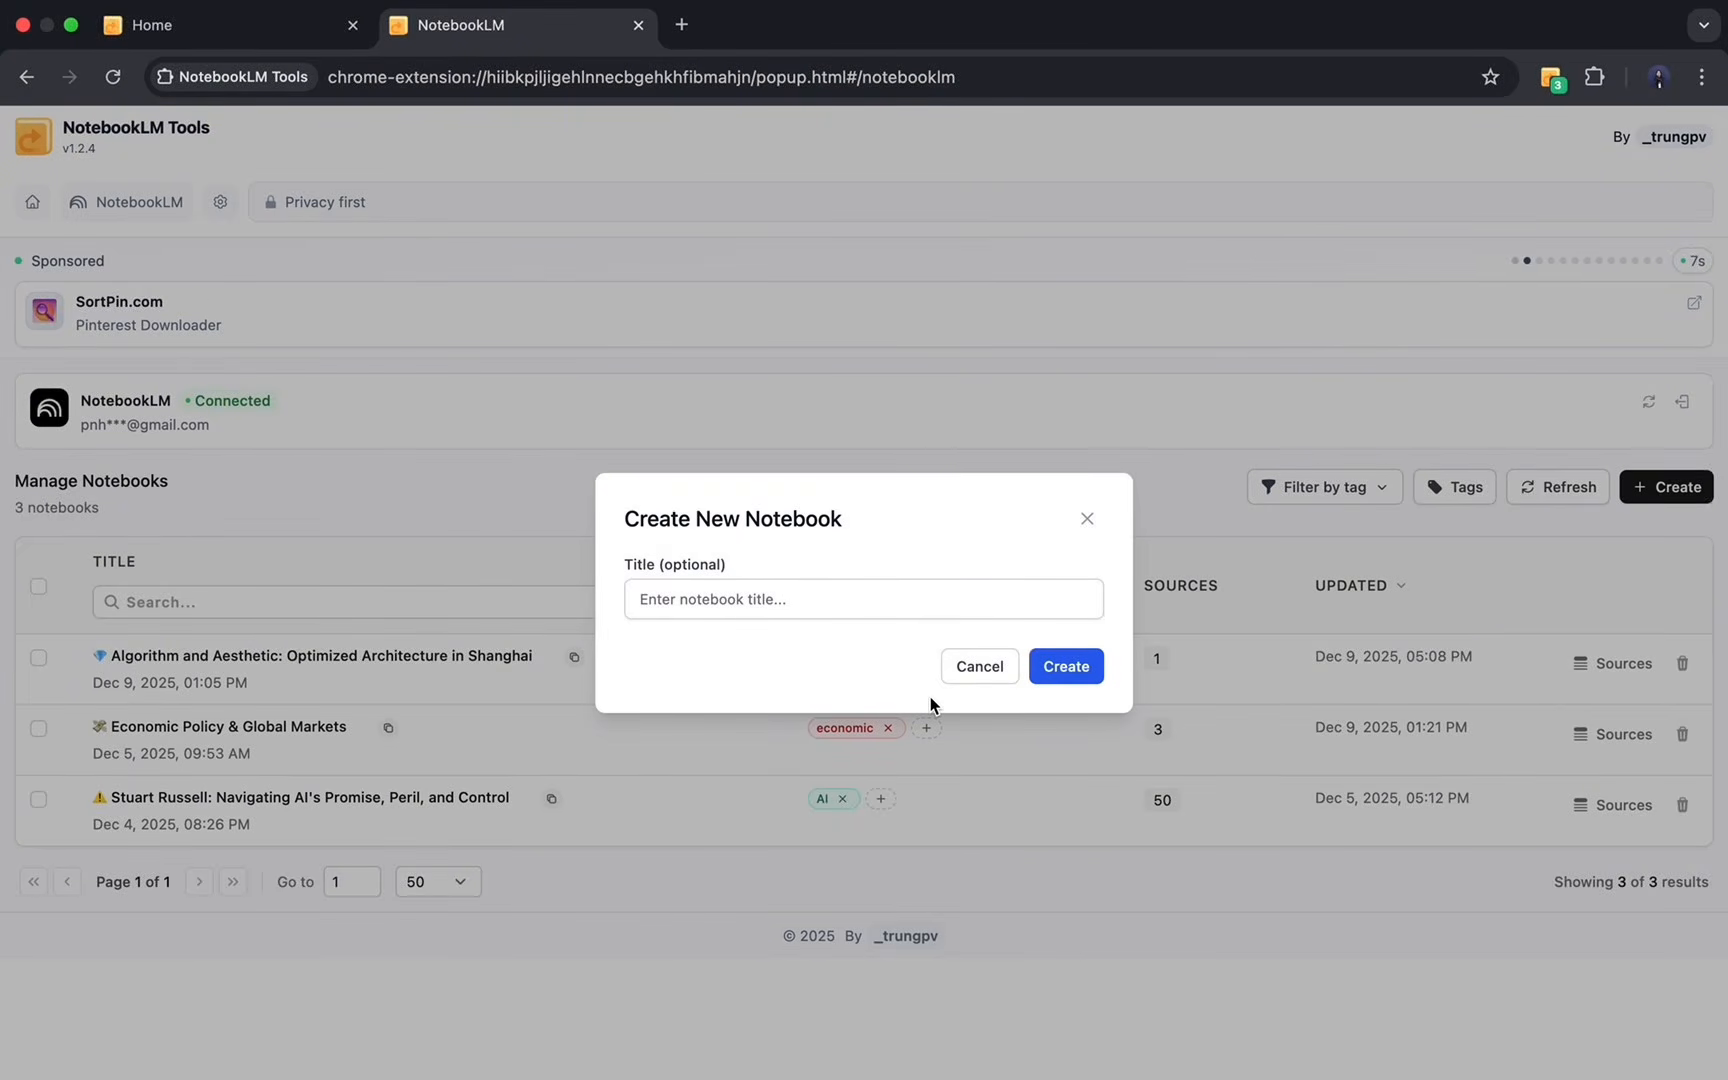
{"action": "left_click", "coordinate": [980, 683]}
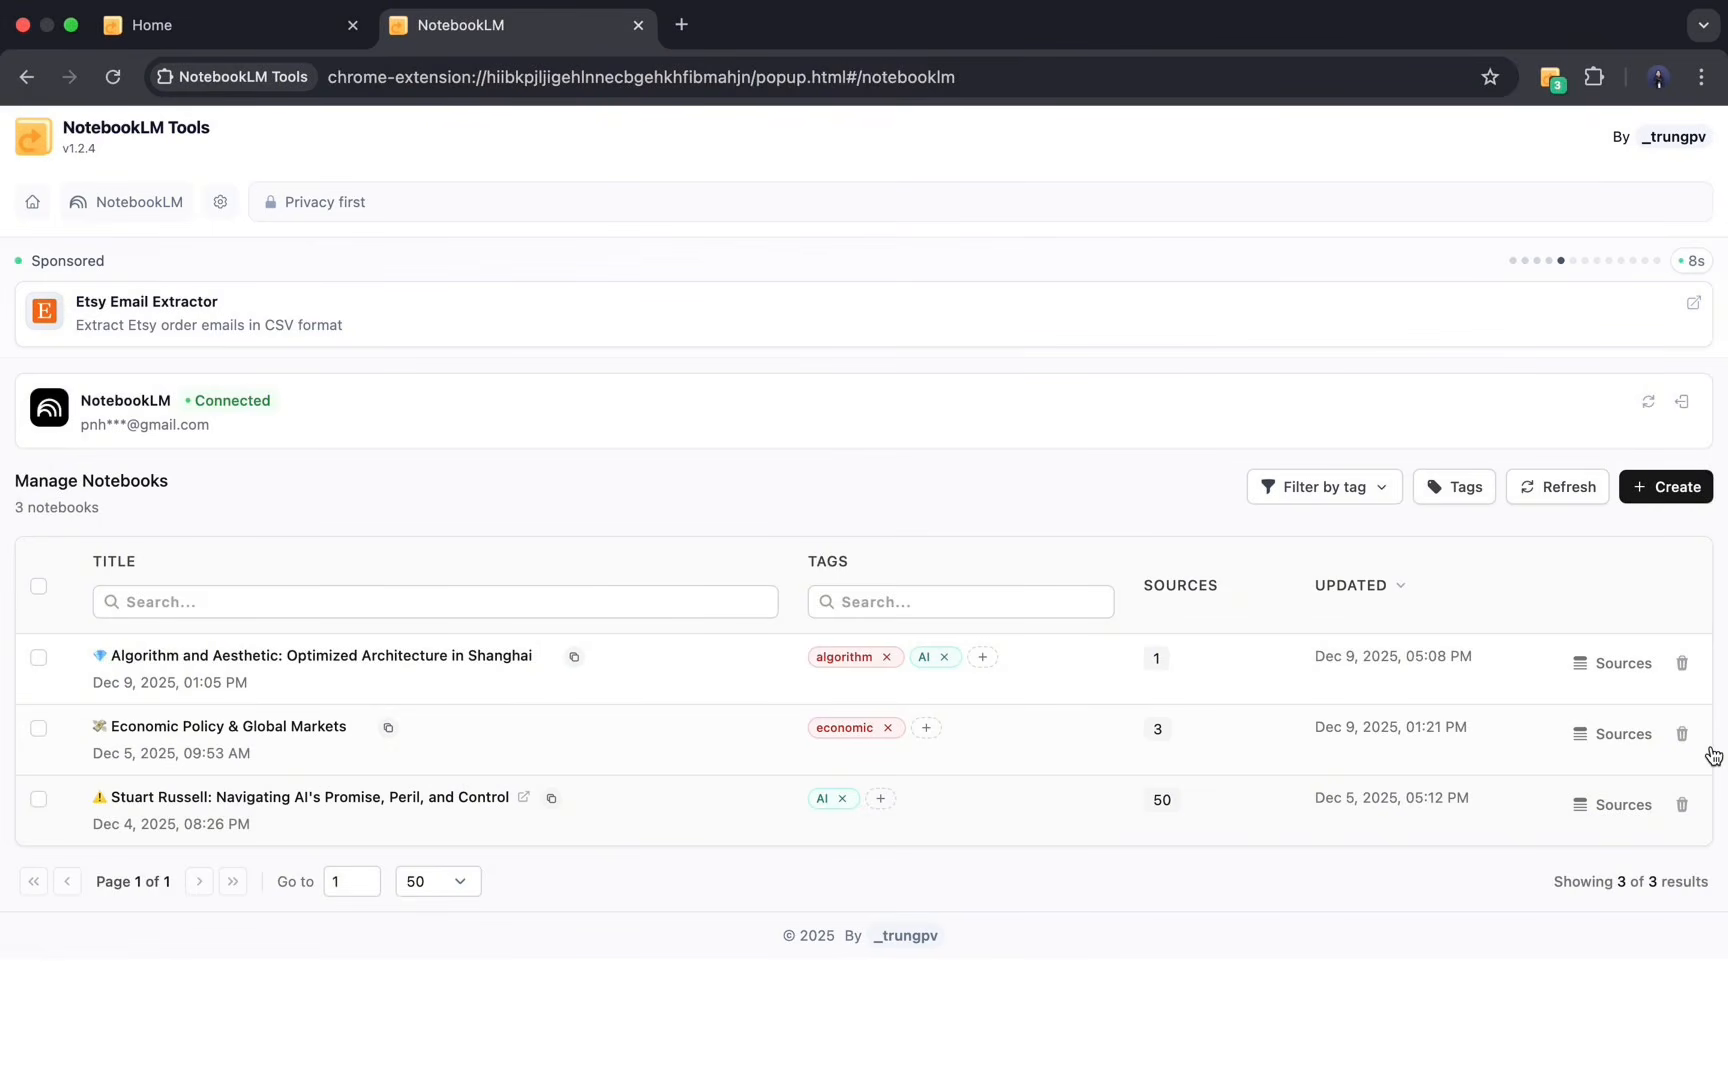
{"action": "left_click", "coordinate": [1682, 664]}
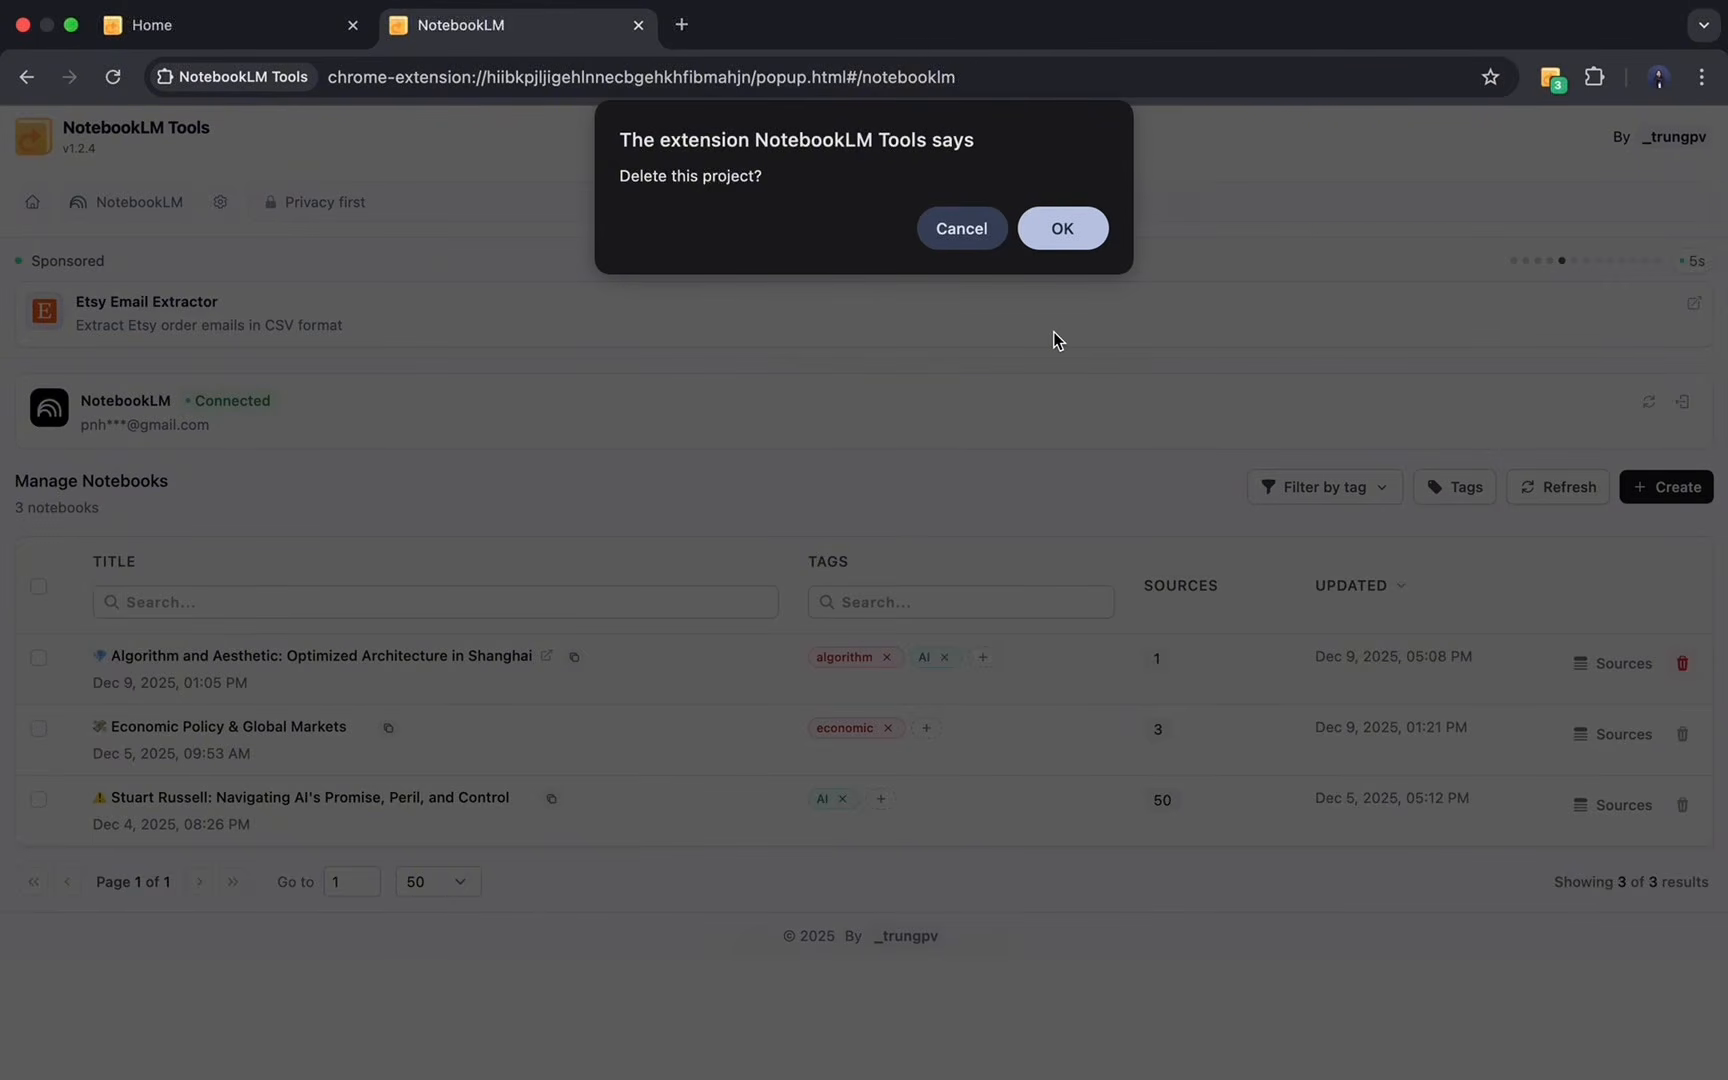
{"action": "left_click", "coordinate": [963, 230]}
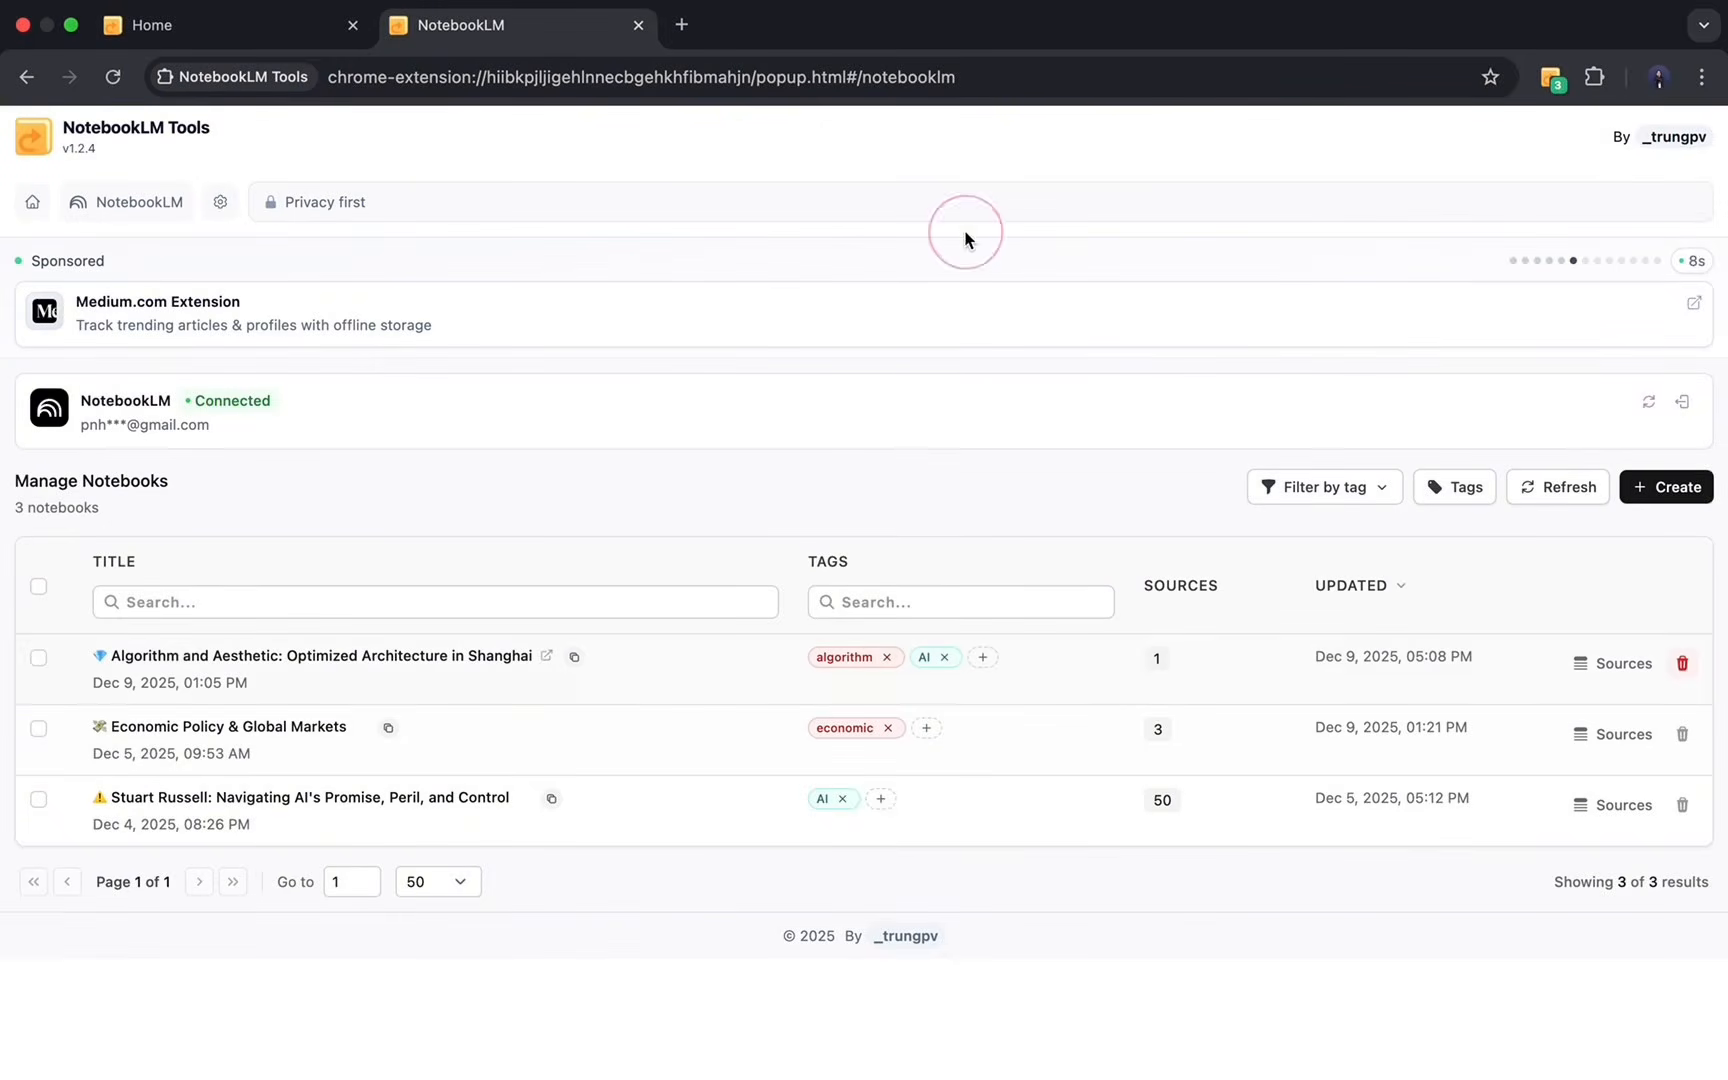
{"action": "left_click", "coordinate": [38, 586]}
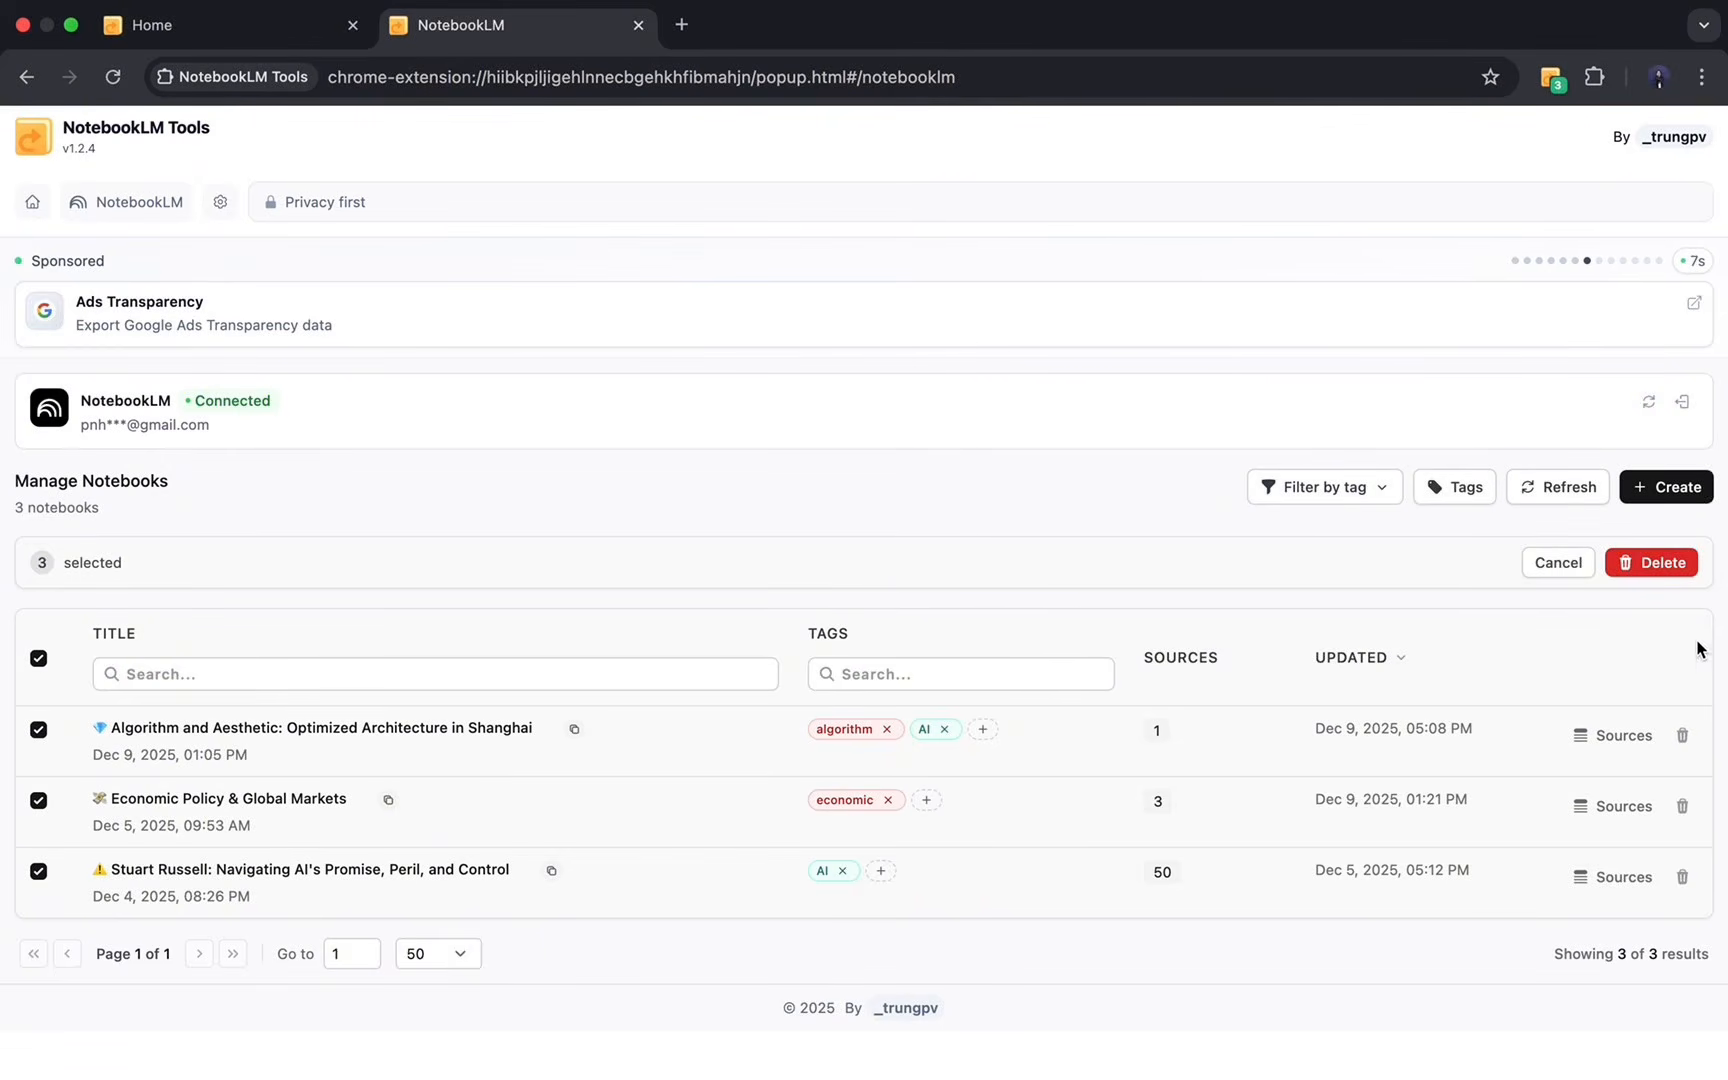
{"action": "left_click", "coordinate": [1559, 562]}
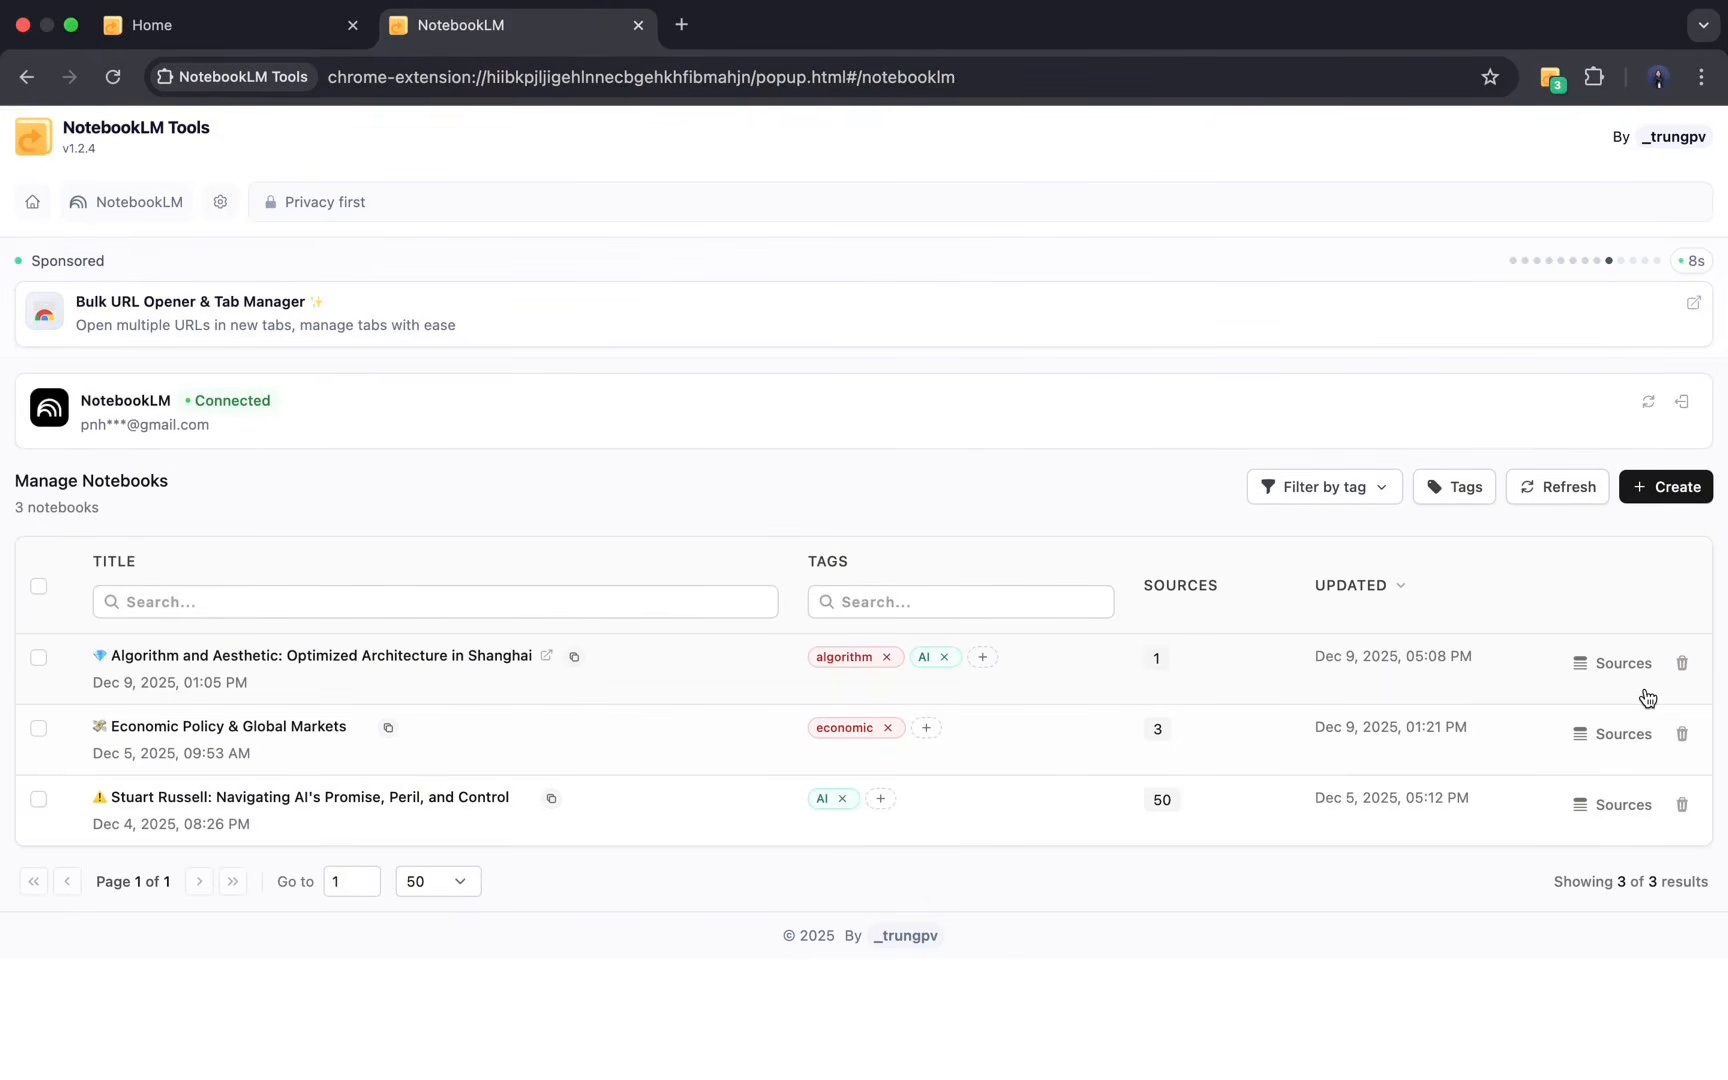
Open the sources of the "Algorithm and Aesthetic" notebook and read through the content of "AI Optimization in Architectural Design".
{"action": "left_click", "coordinate": [1605, 663]}
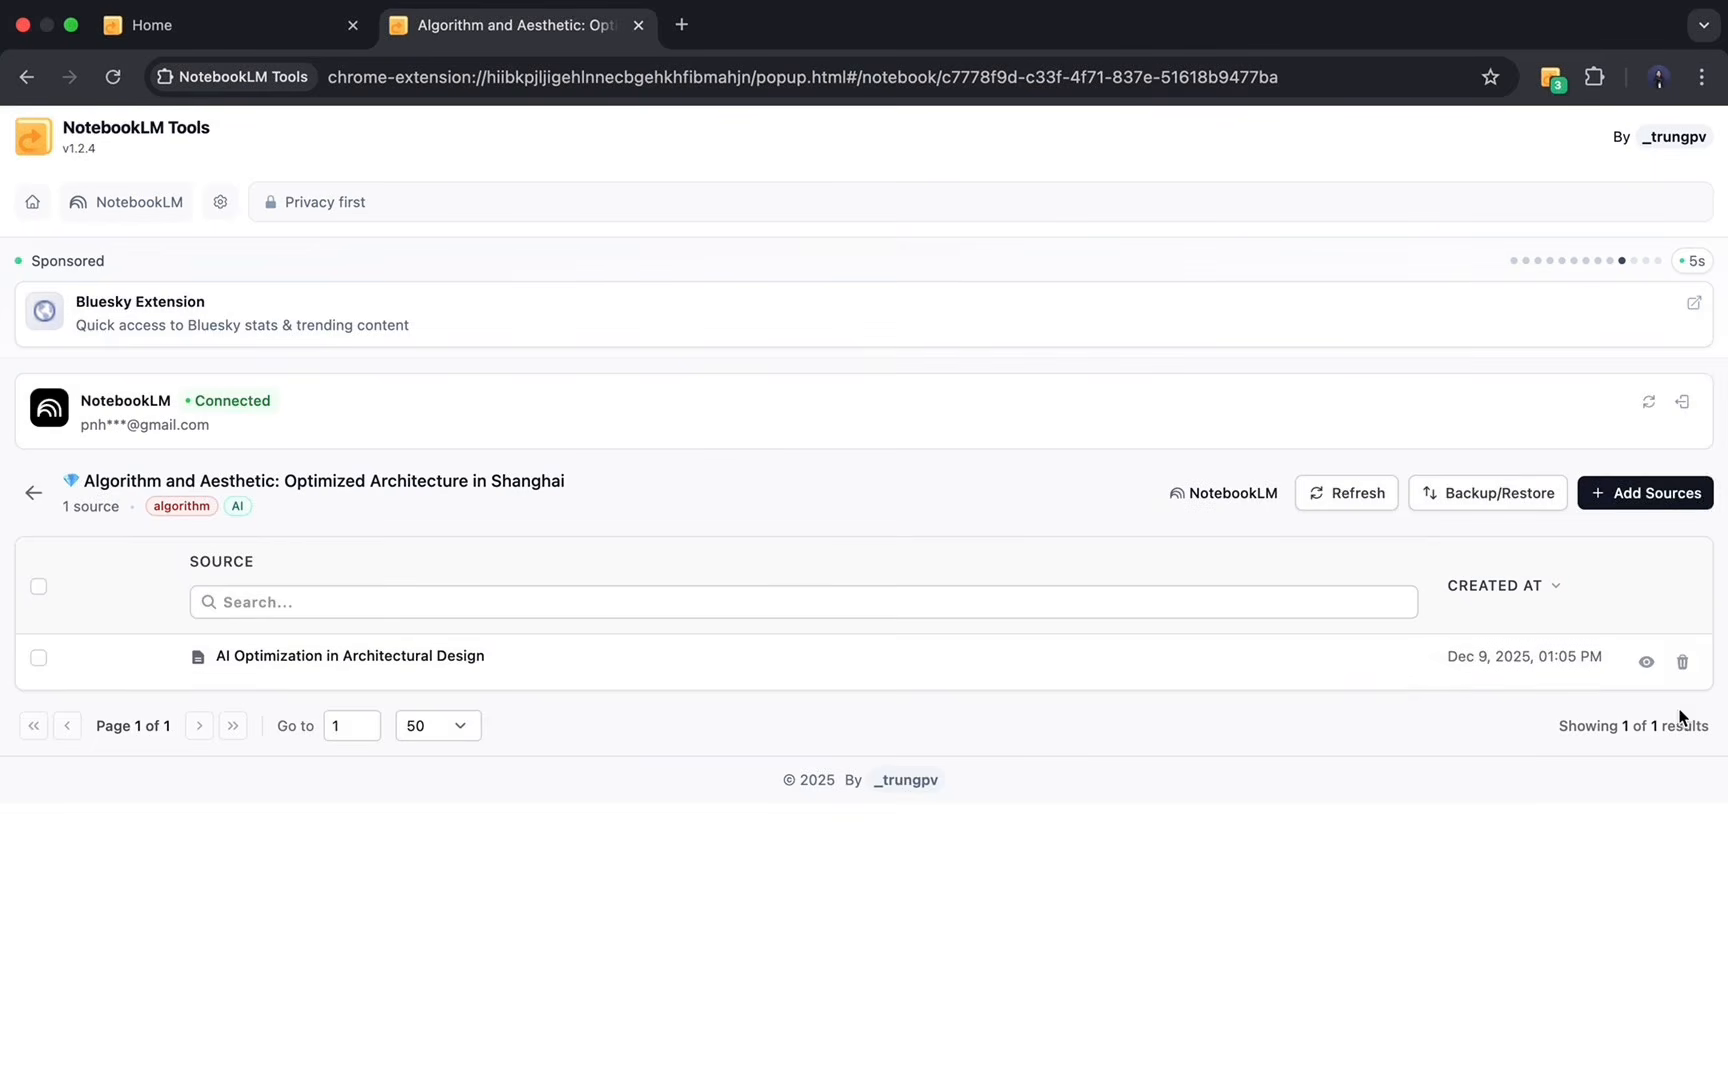
{"action": "left_click", "coordinate": [1646, 664]}
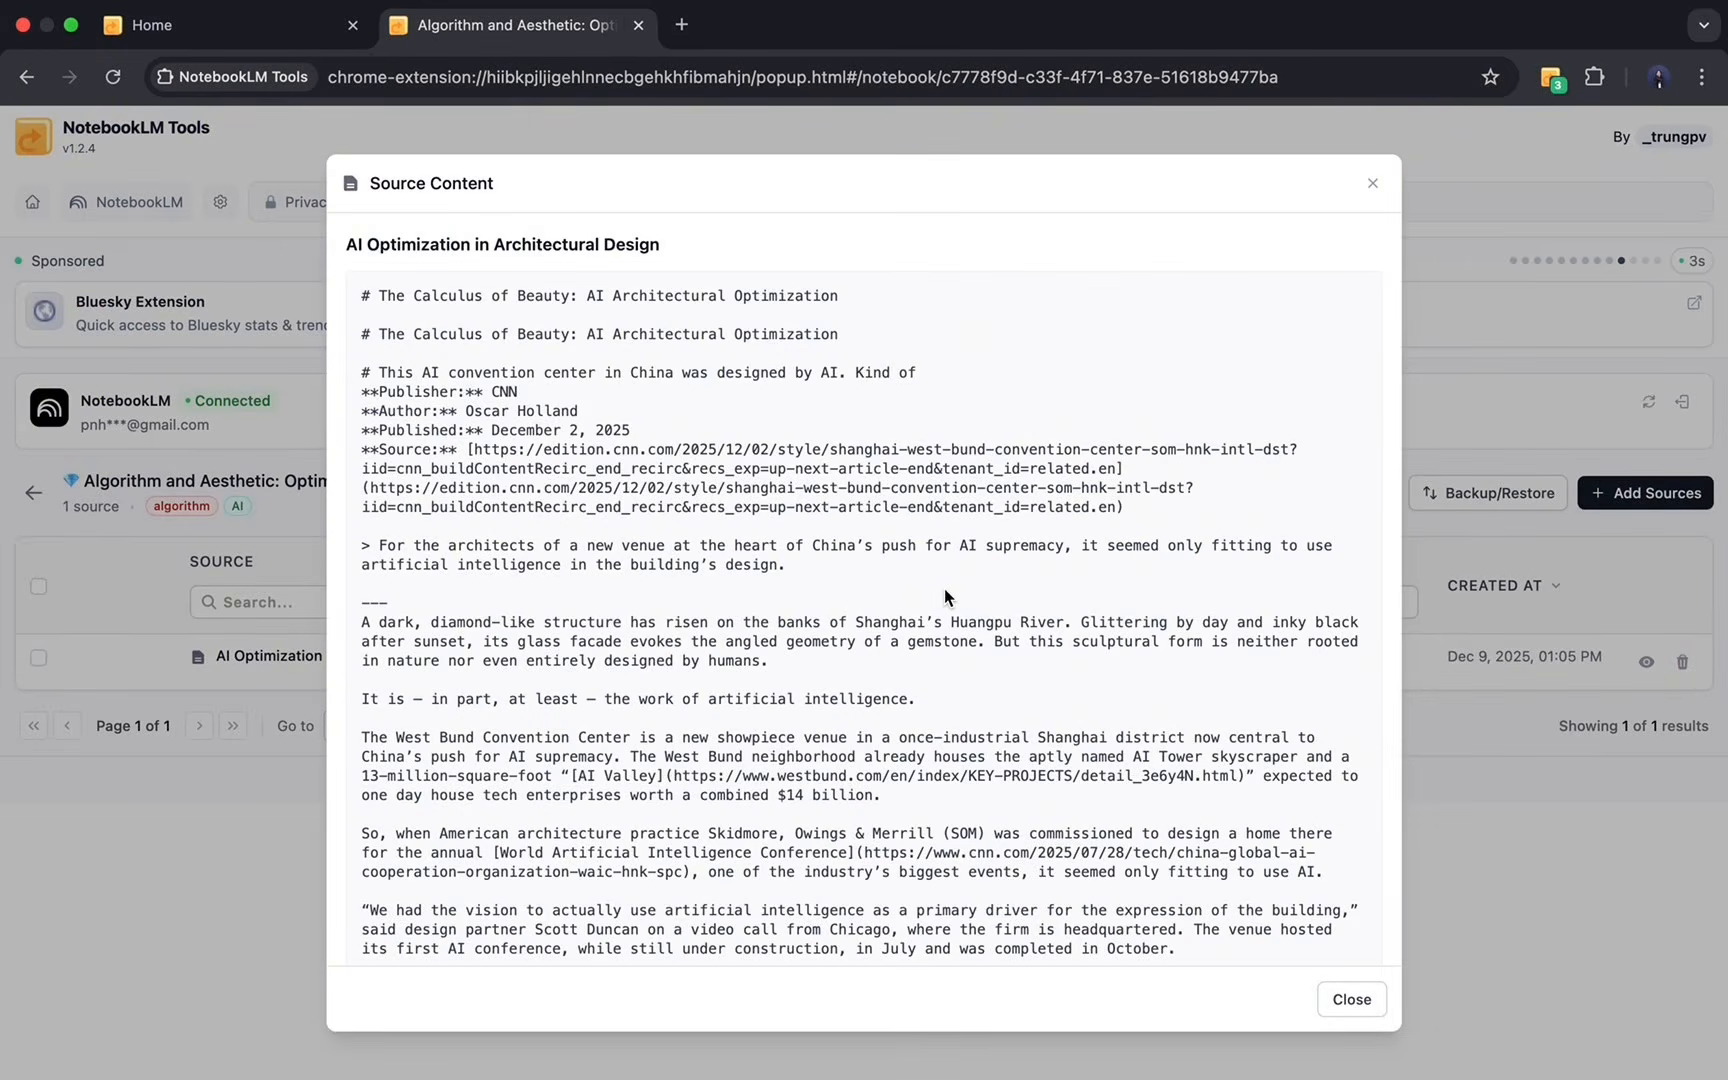
{"action": "scroll", "coordinate": [945, 595], "scroll_direction": "down", "scroll_amount": 2}
{"action": "scroll", "coordinate": [944, 592], "scroll_direction": "down", "scroll_amount": 15}
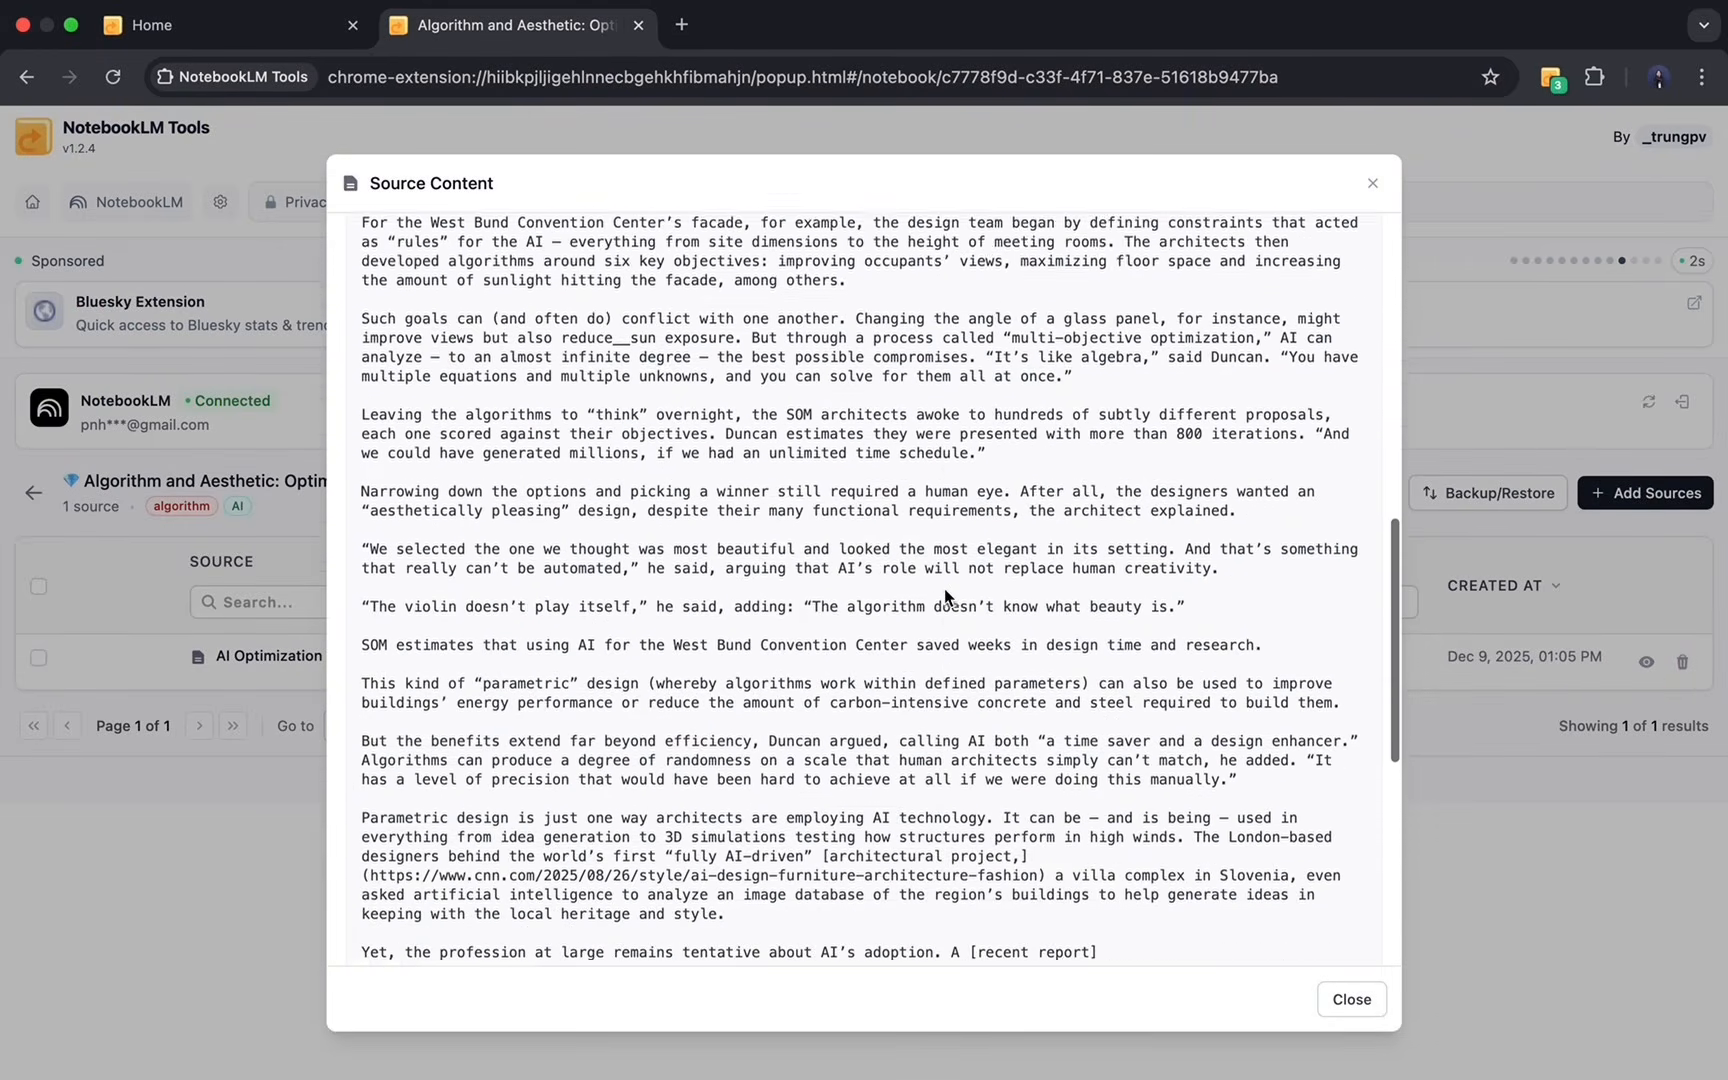
{"action": "scroll", "coordinate": [944, 589], "scroll_direction": "down", "scroll_amount": 10}
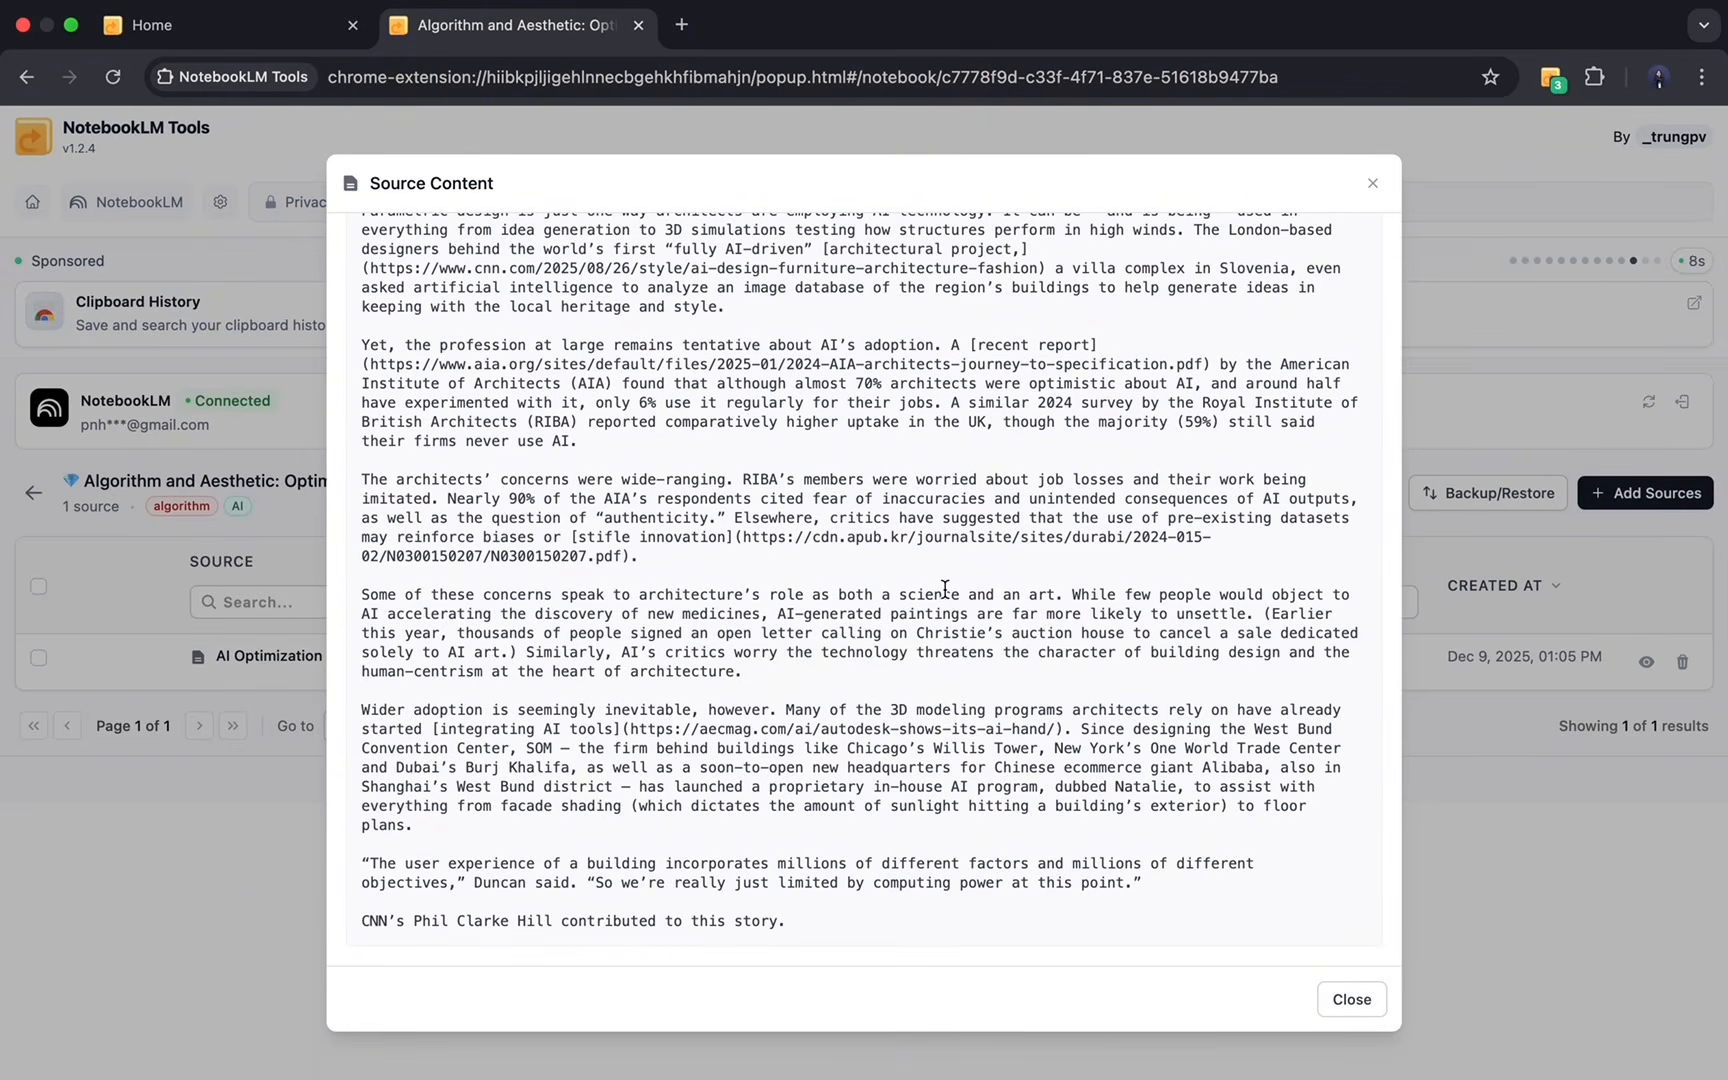
{"action": "left_click", "coordinate": [1351, 999]}
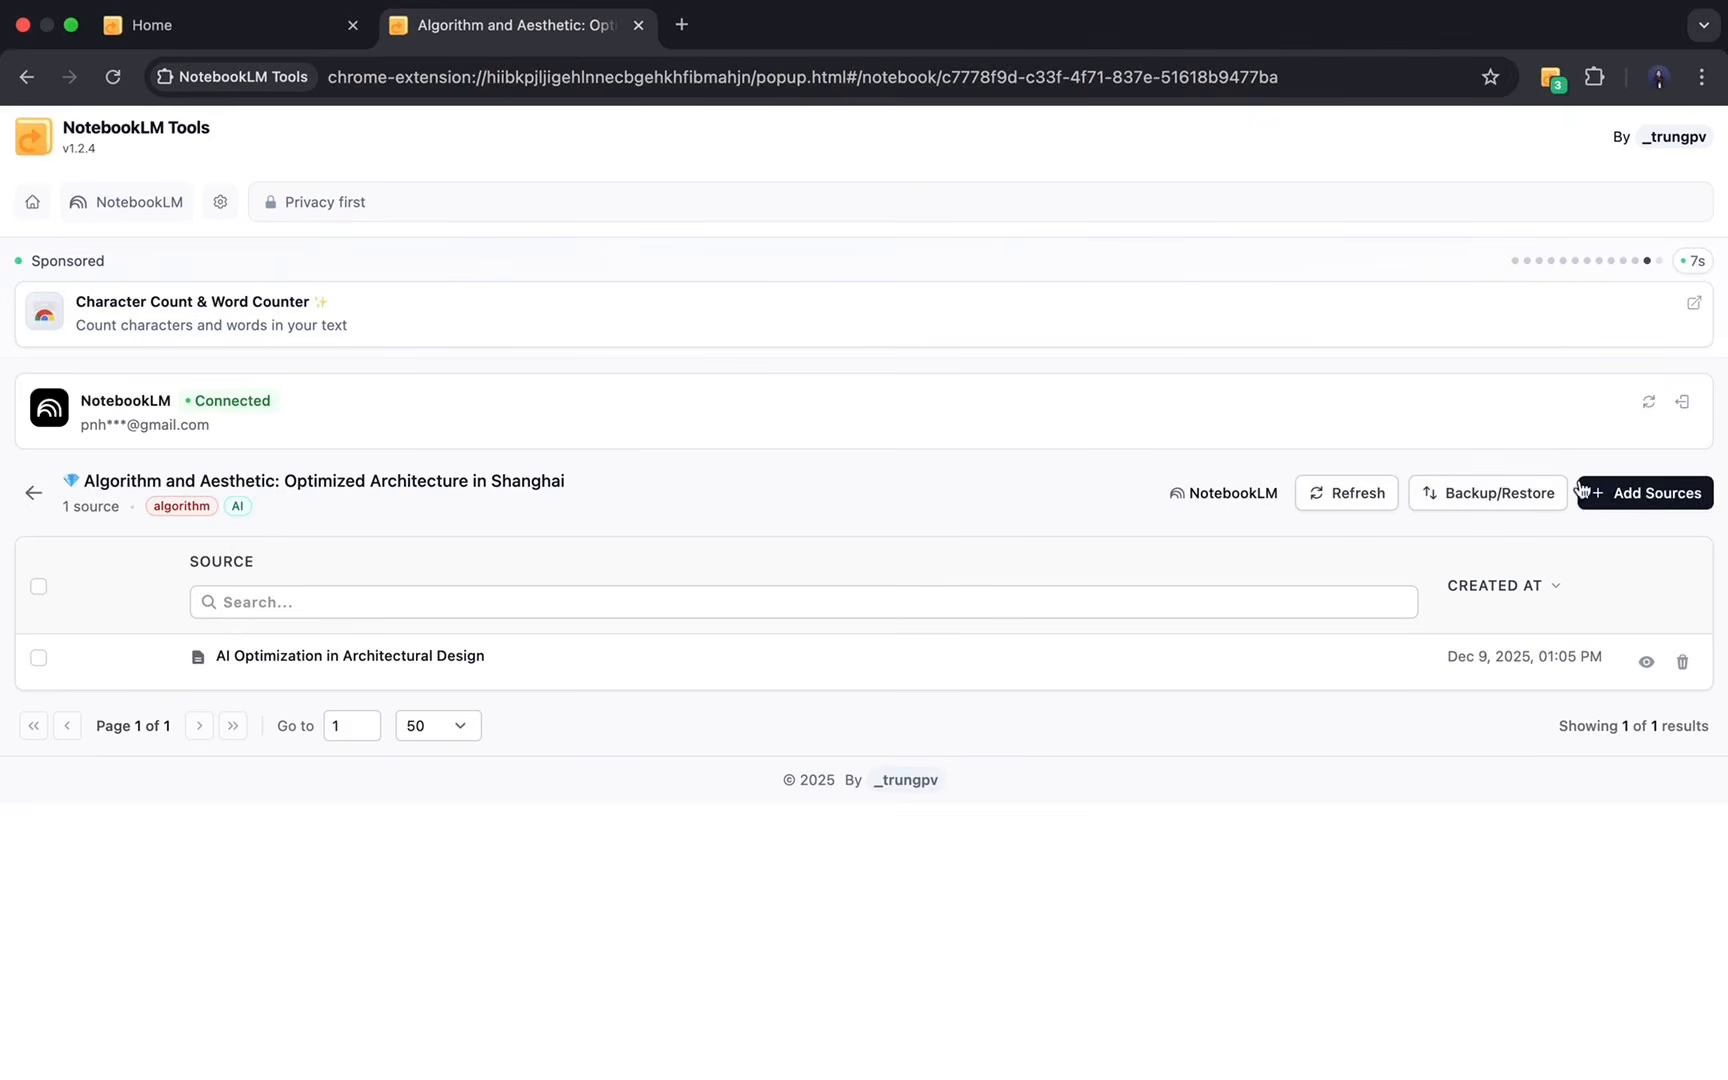
Export a JSON backup of the "Algorithm and Aesthetic" notebook and return to the notebook list.
{"action": "left_click", "coordinate": [1530, 512]}
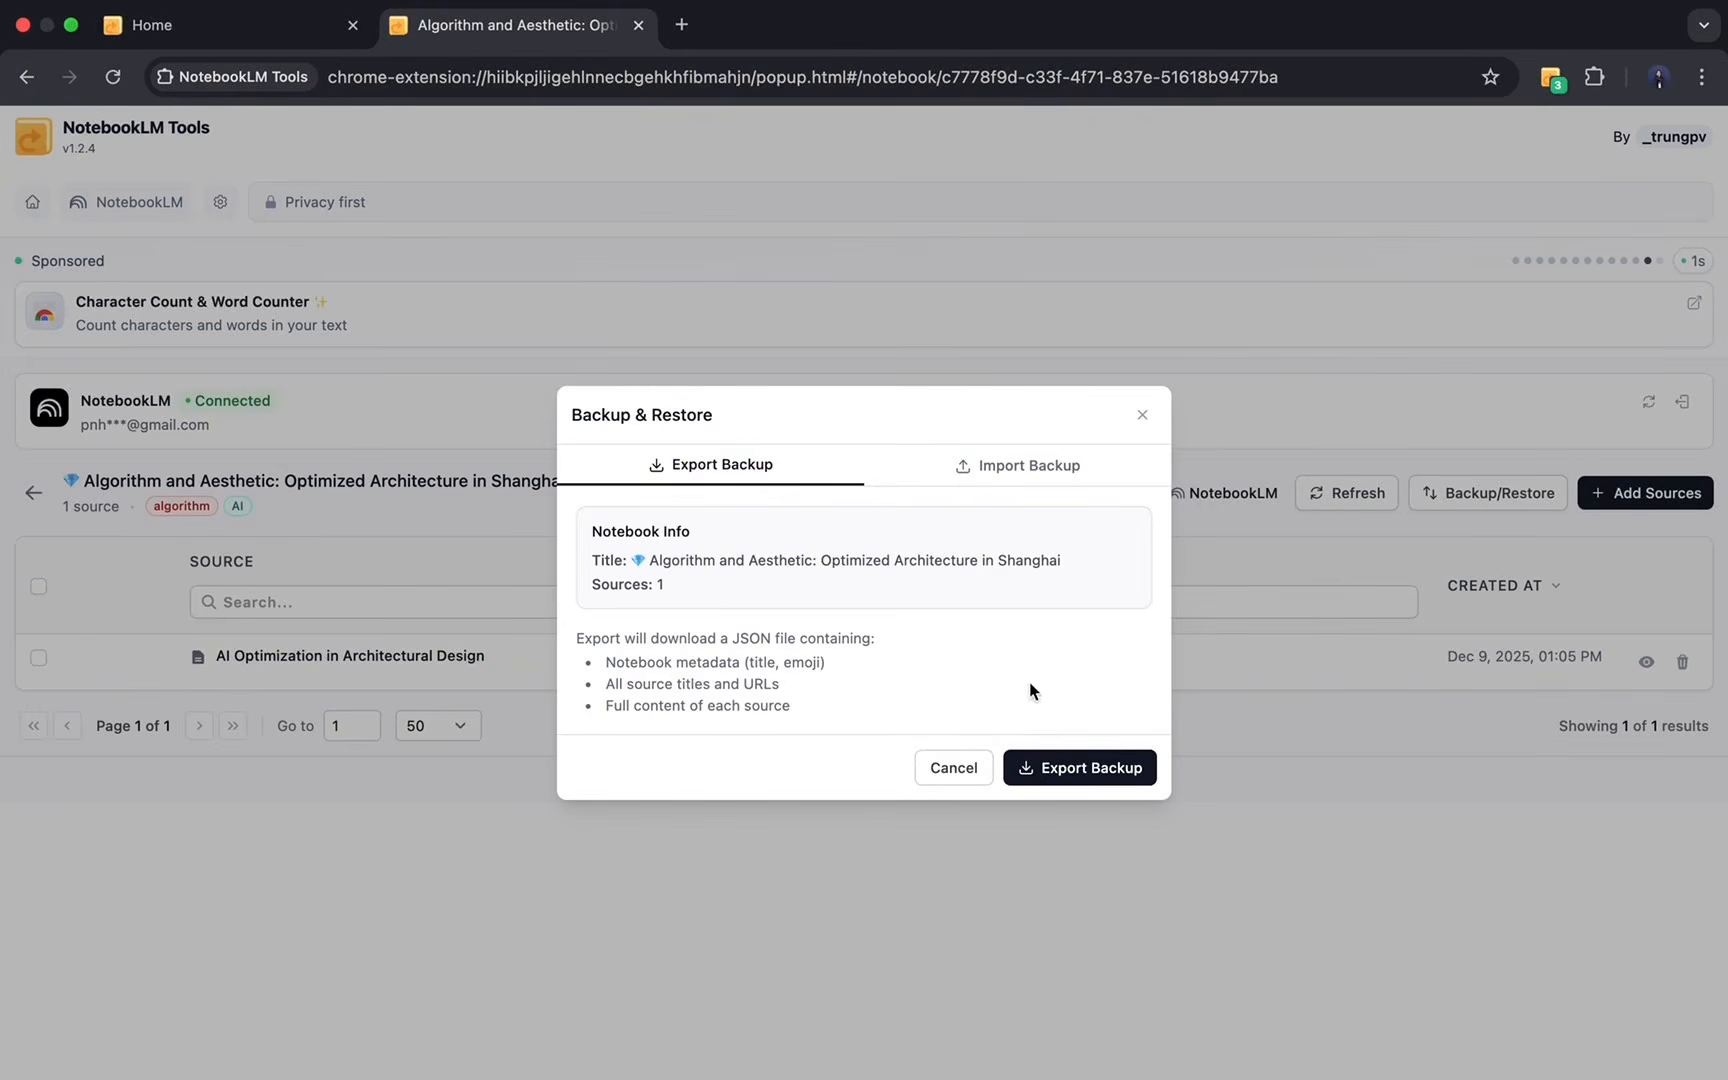
{"action": "left_click", "coordinate": [1064, 770]}
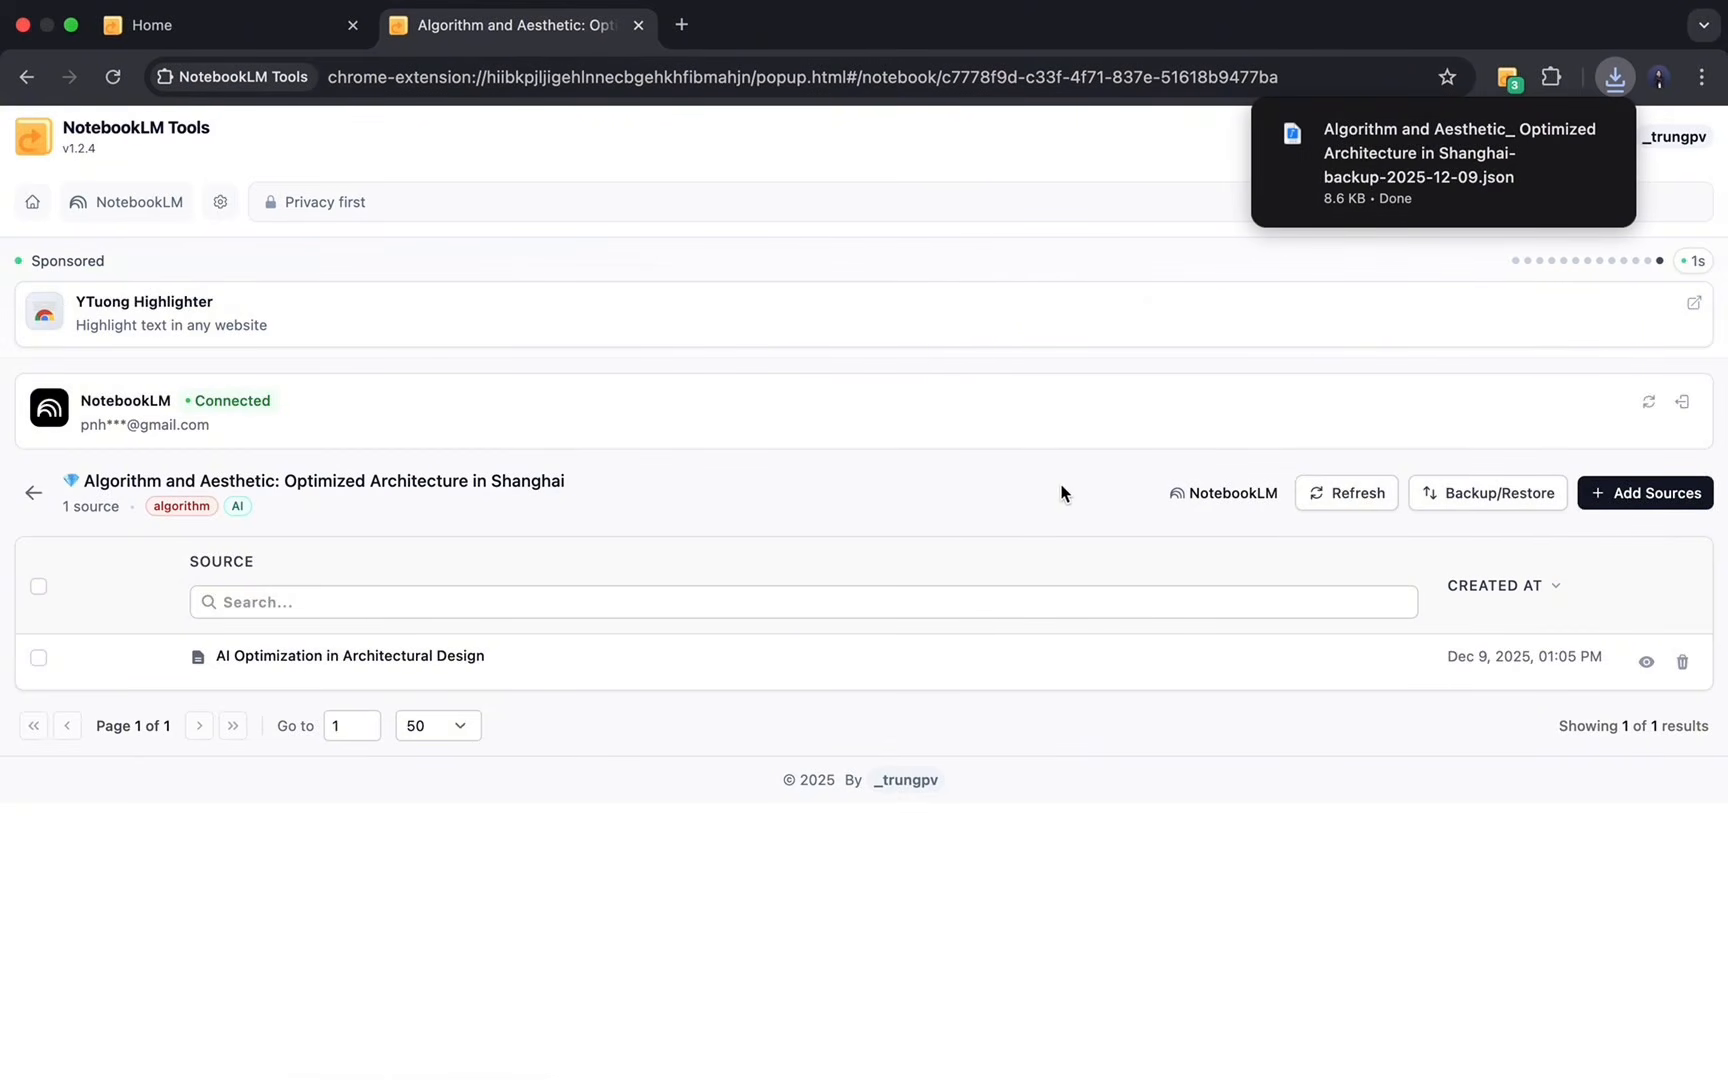
{"action": "left_click", "coordinate": [30, 491]}
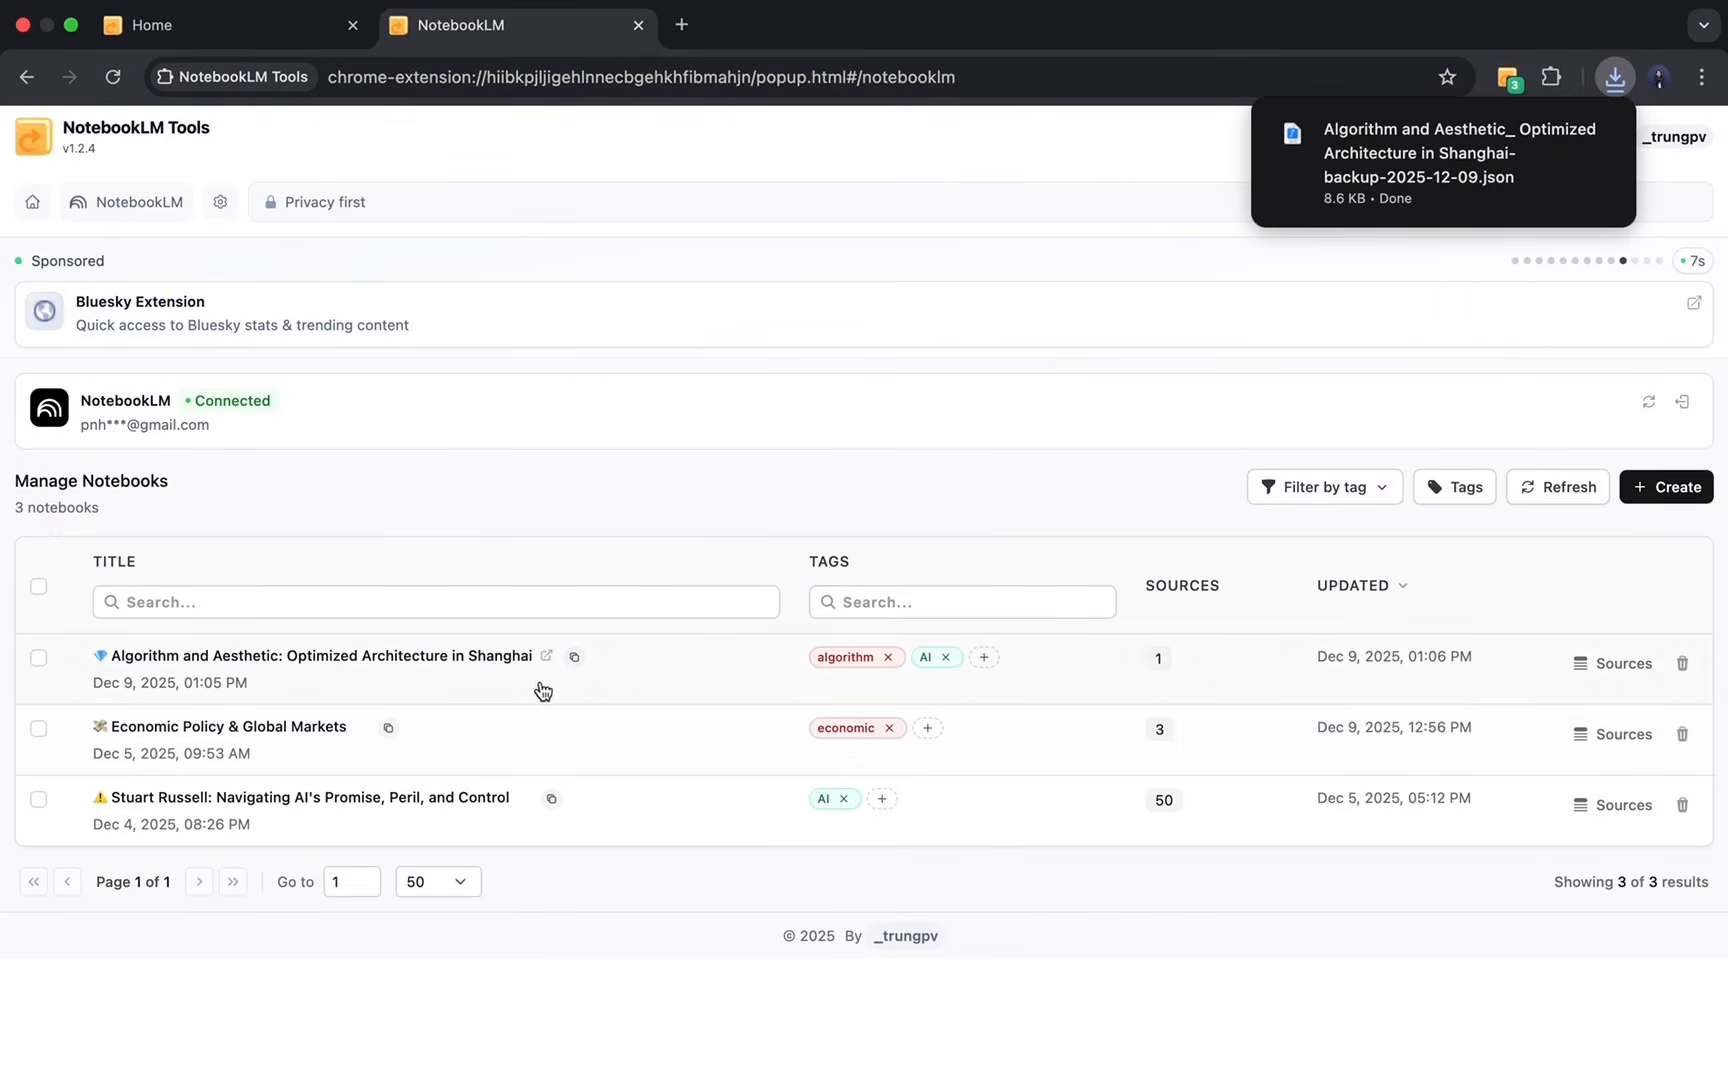
Import the "Algorithm and Aesthetic" backup JSON file dated 2025-12-09 into the "Economic Policy & Global Markets" notebook.
{"action": "left_click", "coordinate": [1640, 738]}
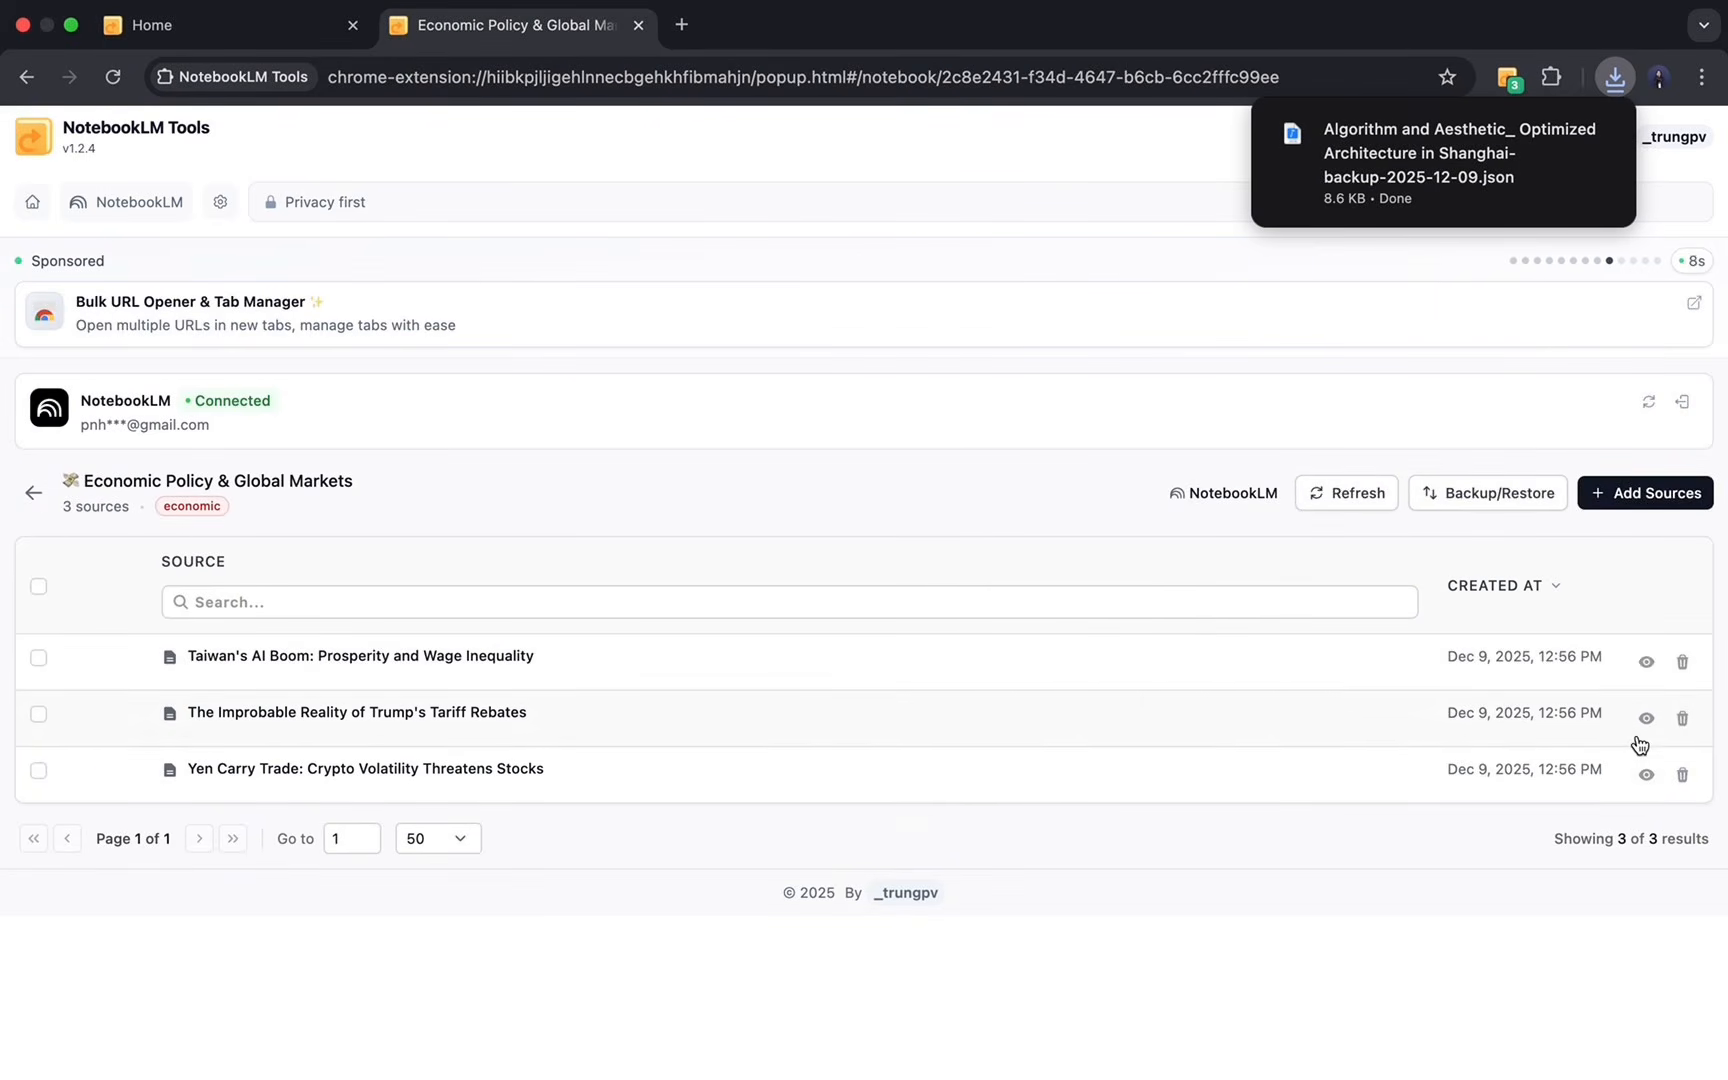
{"action": "left_click", "coordinate": [1533, 492]}
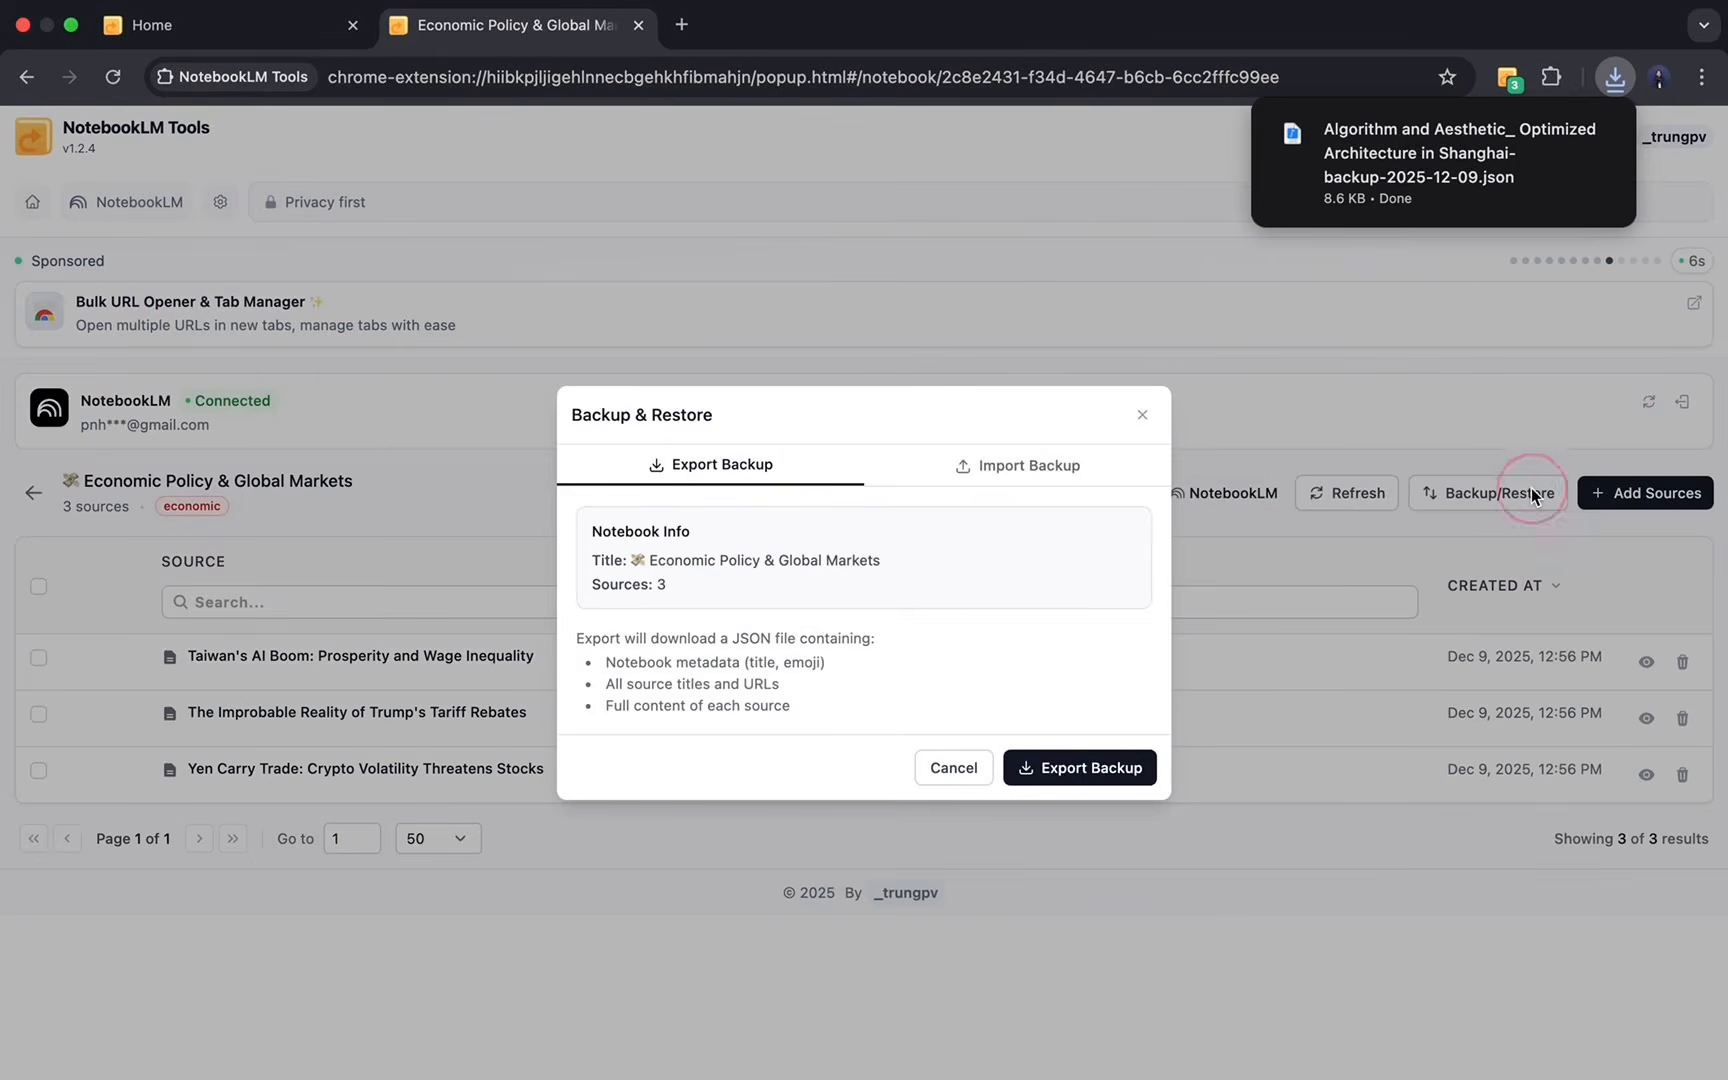
{"action": "left_click", "coordinate": [1118, 484]}
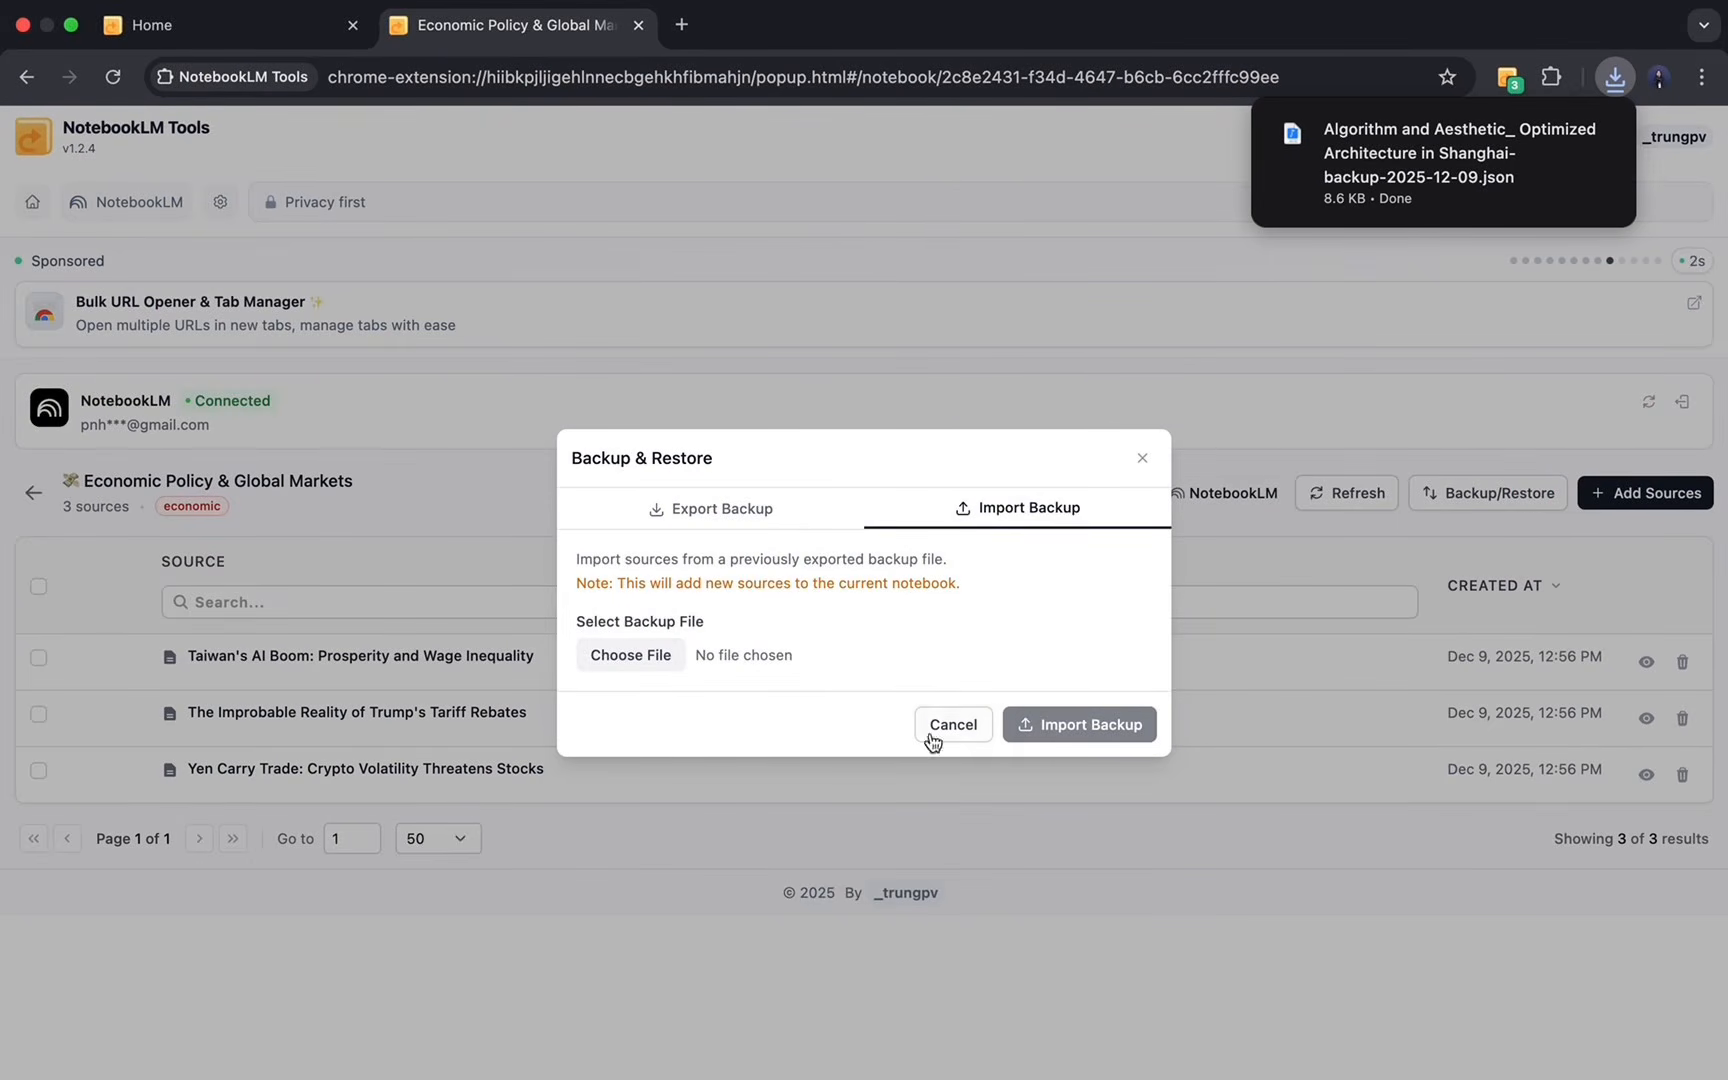
{"action": "left_click", "coordinate": [657, 665]}
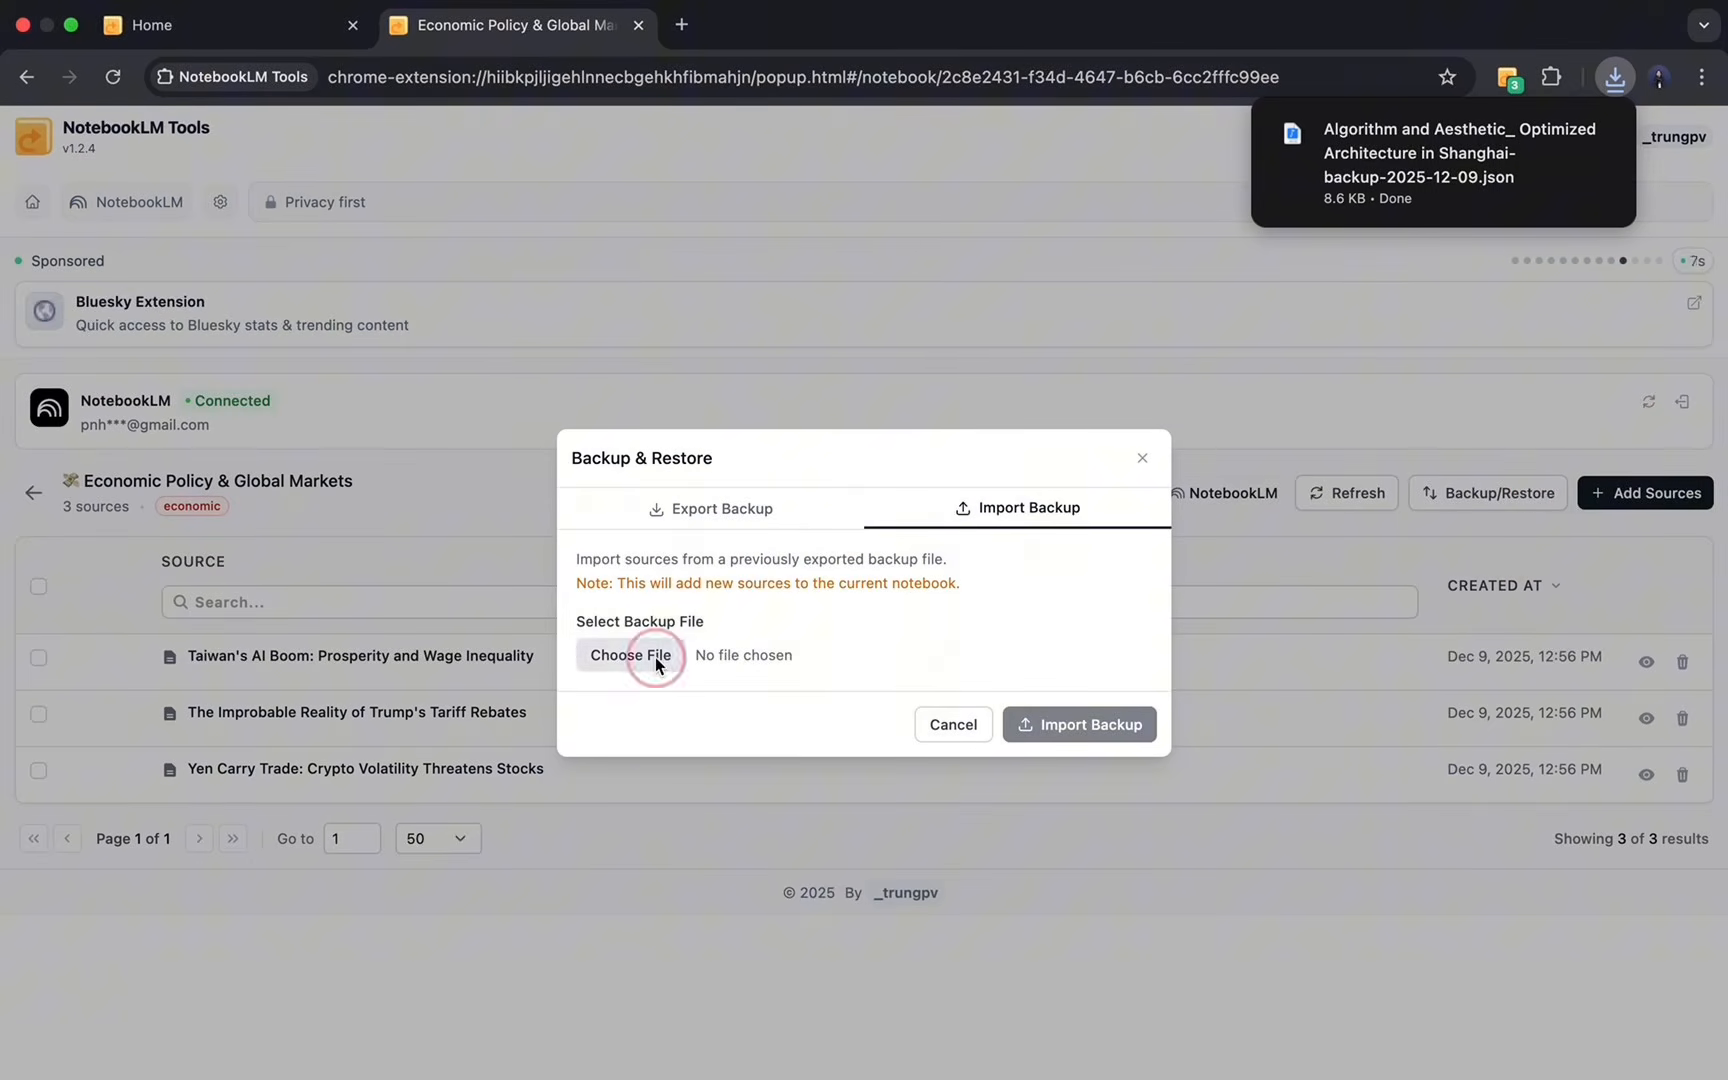
{"action": "left_click", "coordinate": [687, 385]}
{"action": "left_click", "coordinate": [1291, 880]}
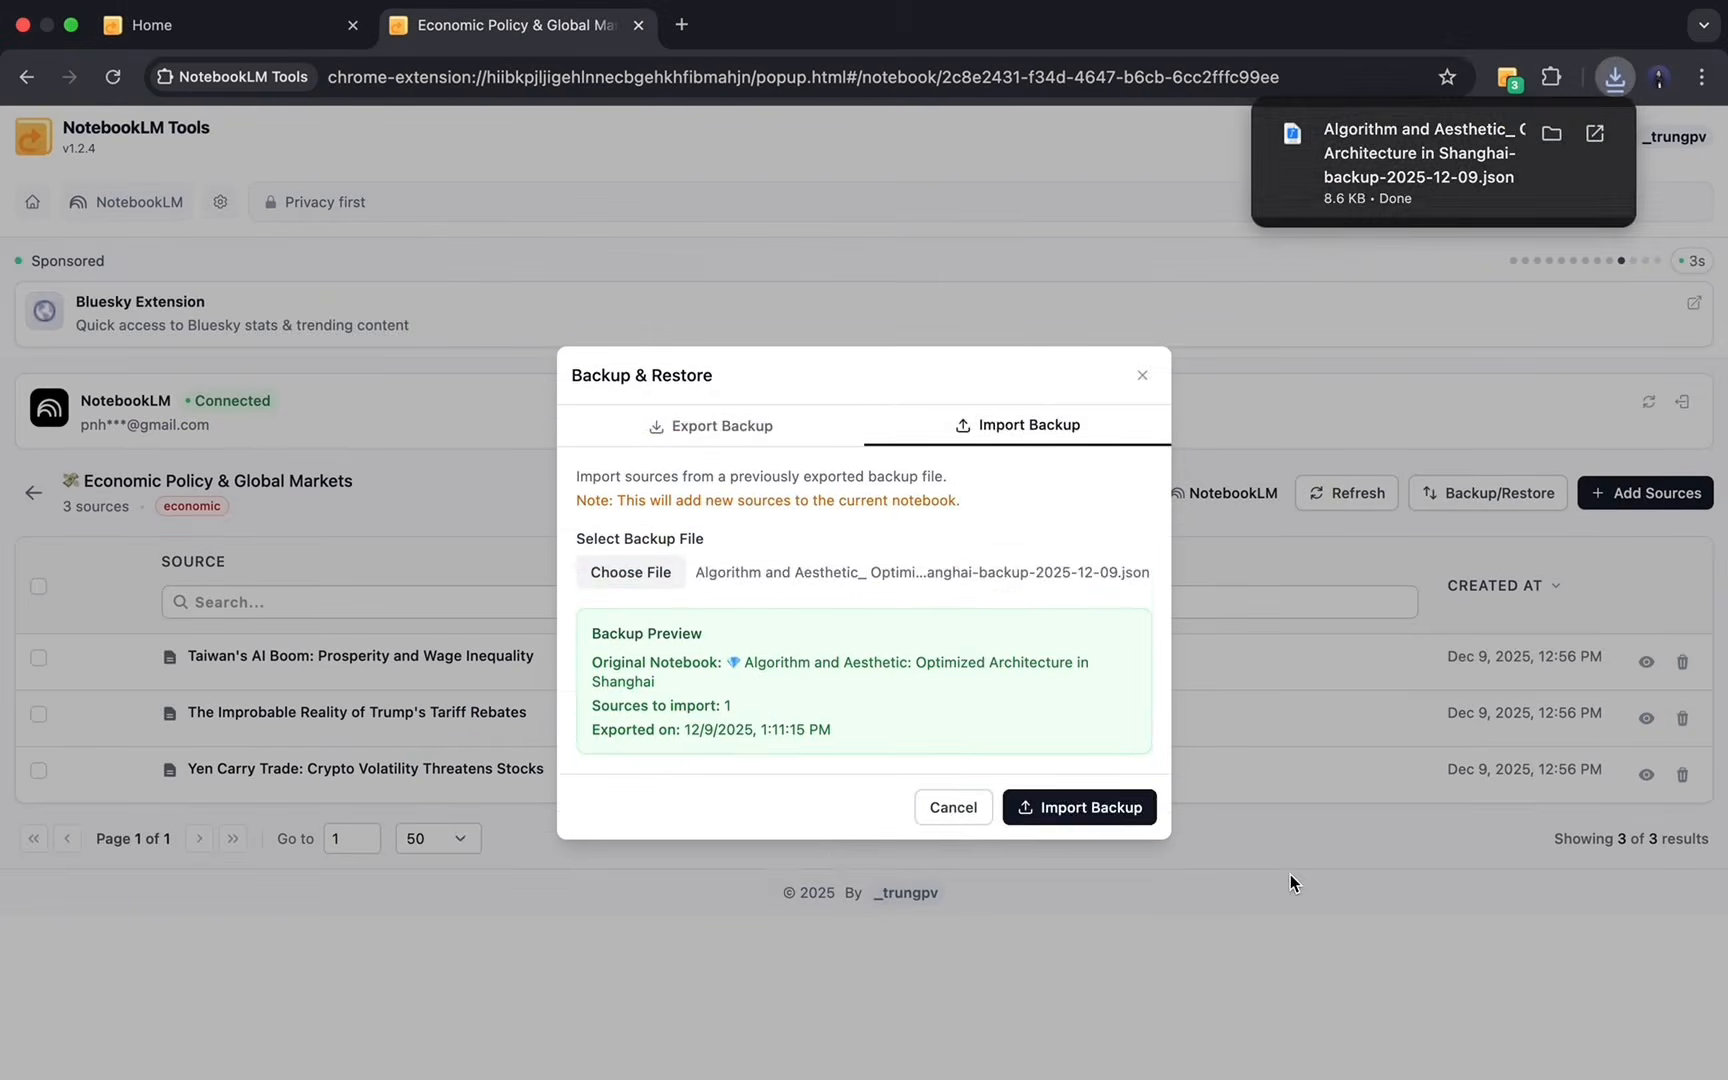
{"action": "left_click", "coordinate": [1118, 809]}
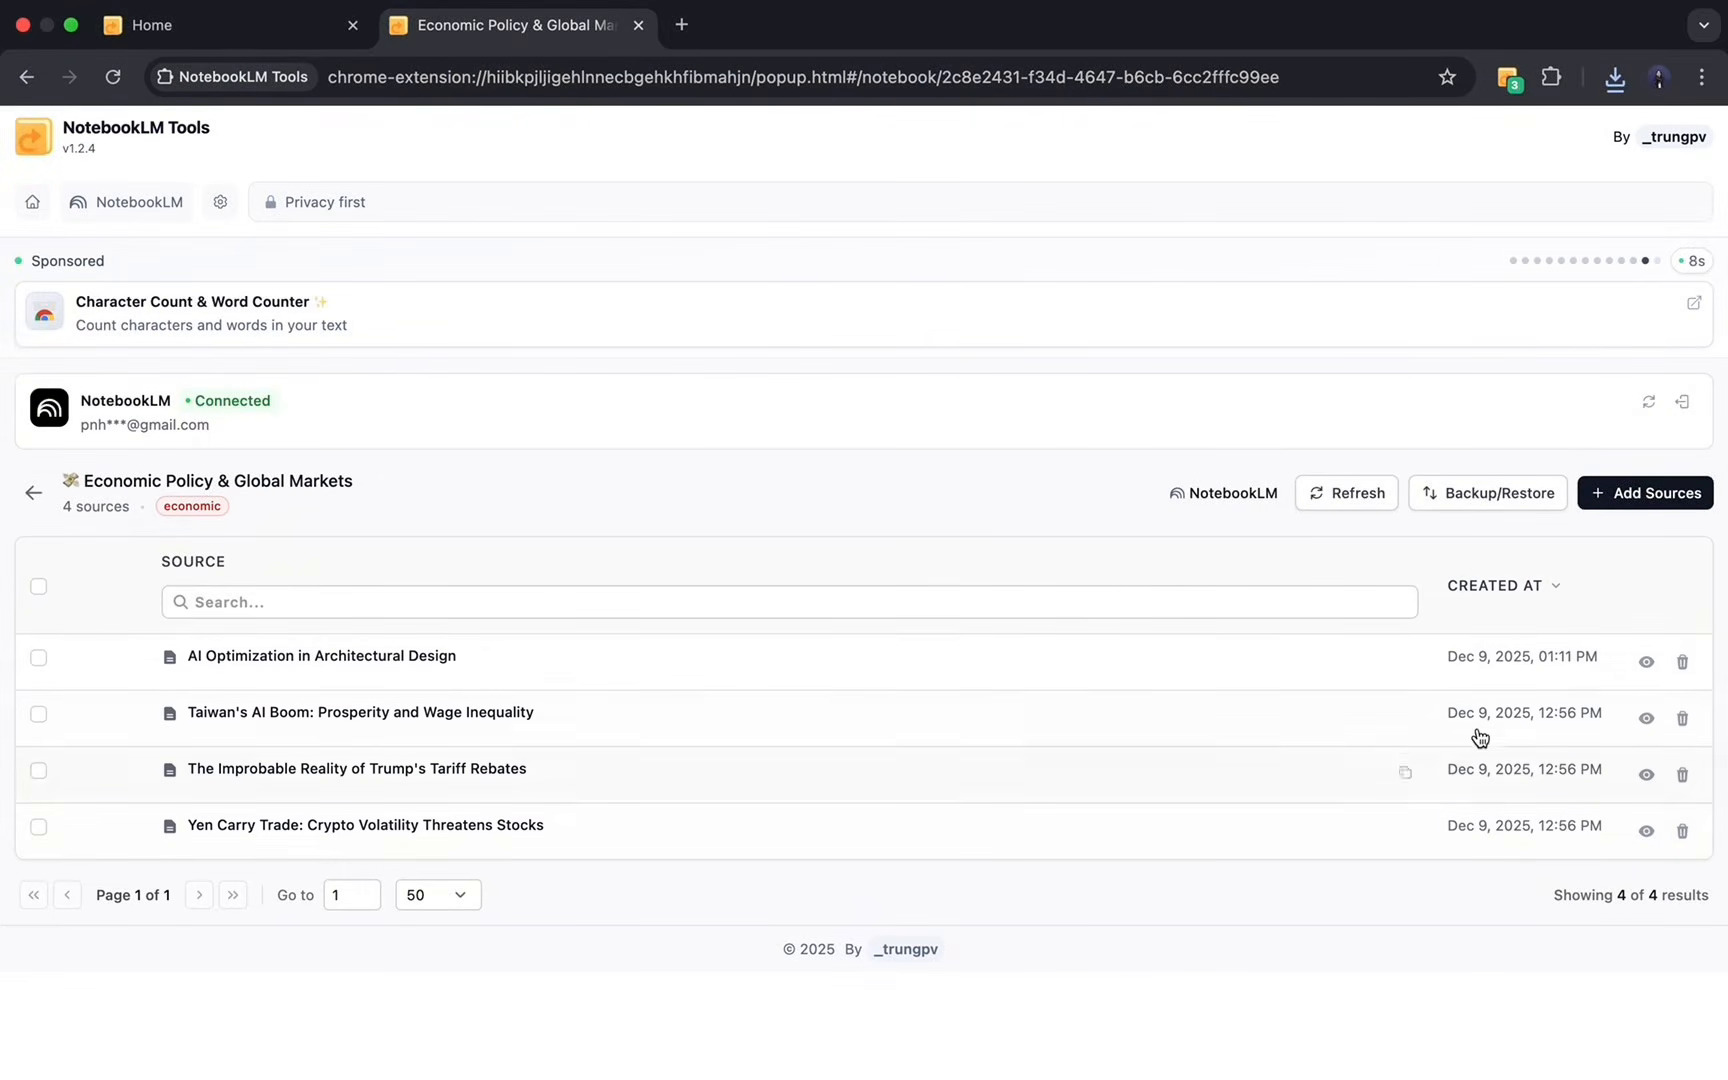
View the full content of the imported "AI Optimization in Architectural Design" source and close it.
{"action": "left_click", "coordinate": [1646, 662]}
{"action": "scroll", "coordinate": [942, 553], "scroll_direction": "down", "scroll_amount": 15}
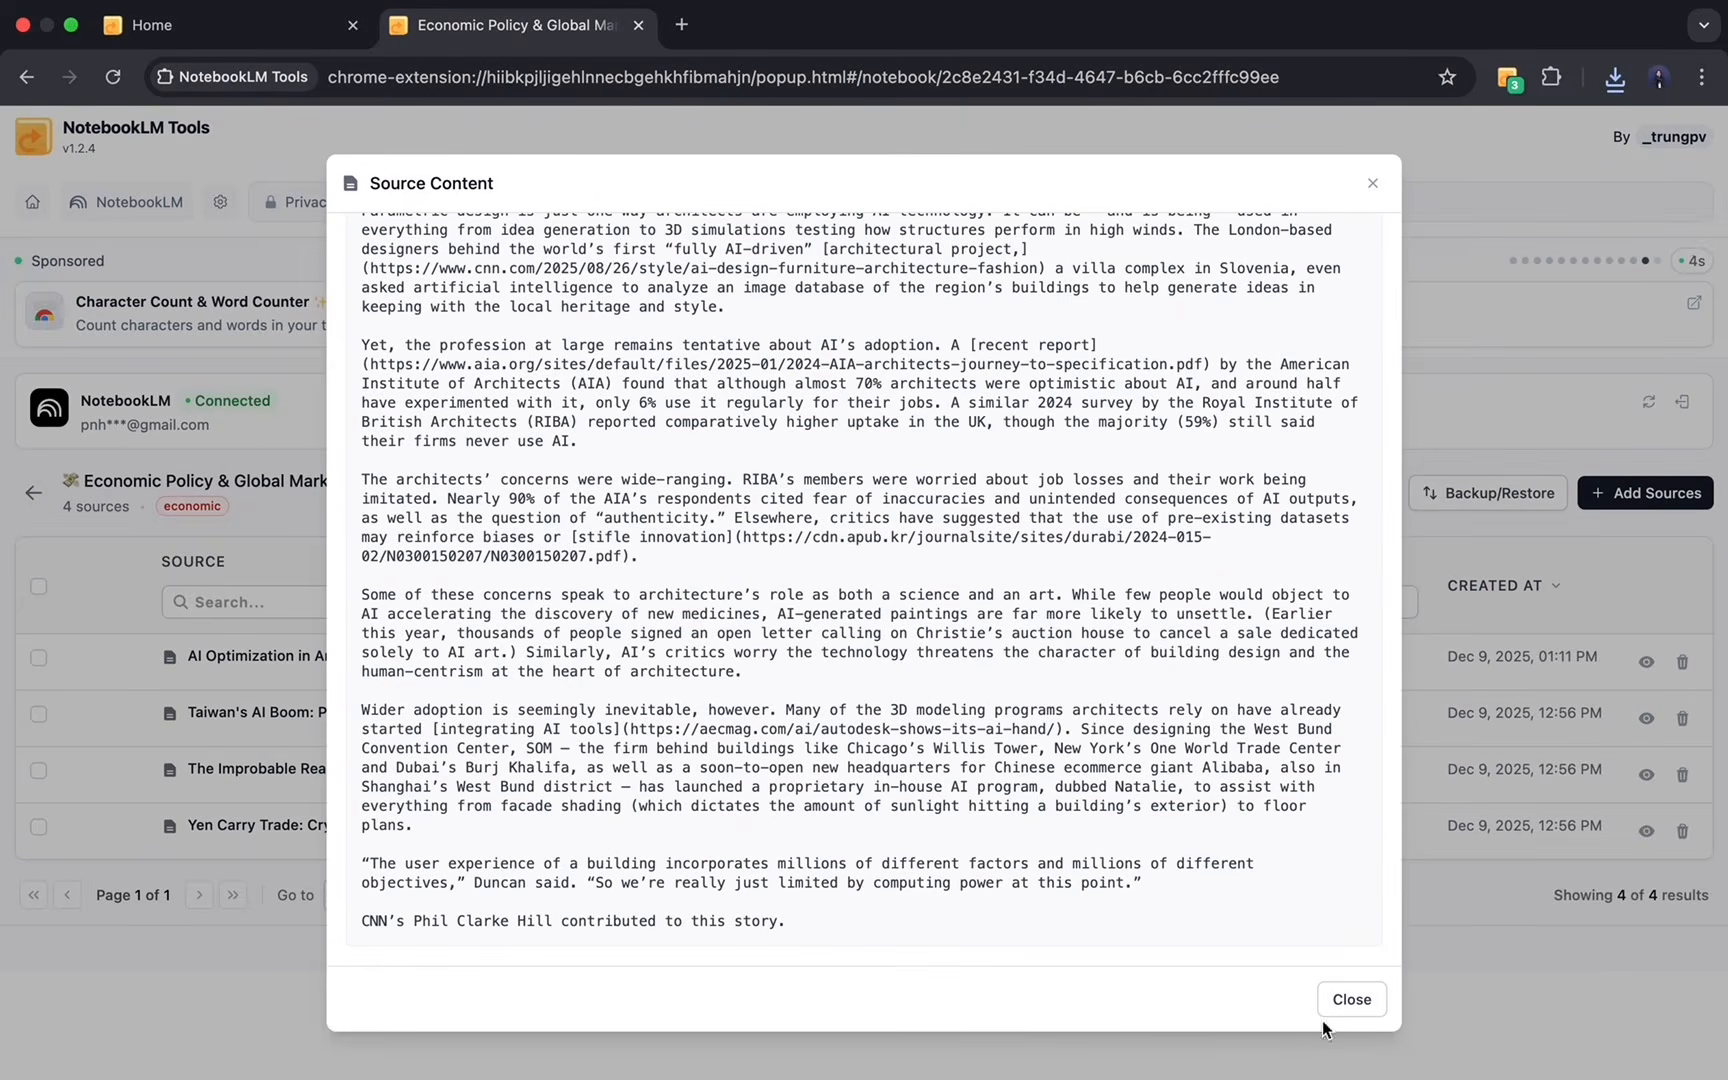
{"action": "left_click", "coordinate": [1364, 1002]}
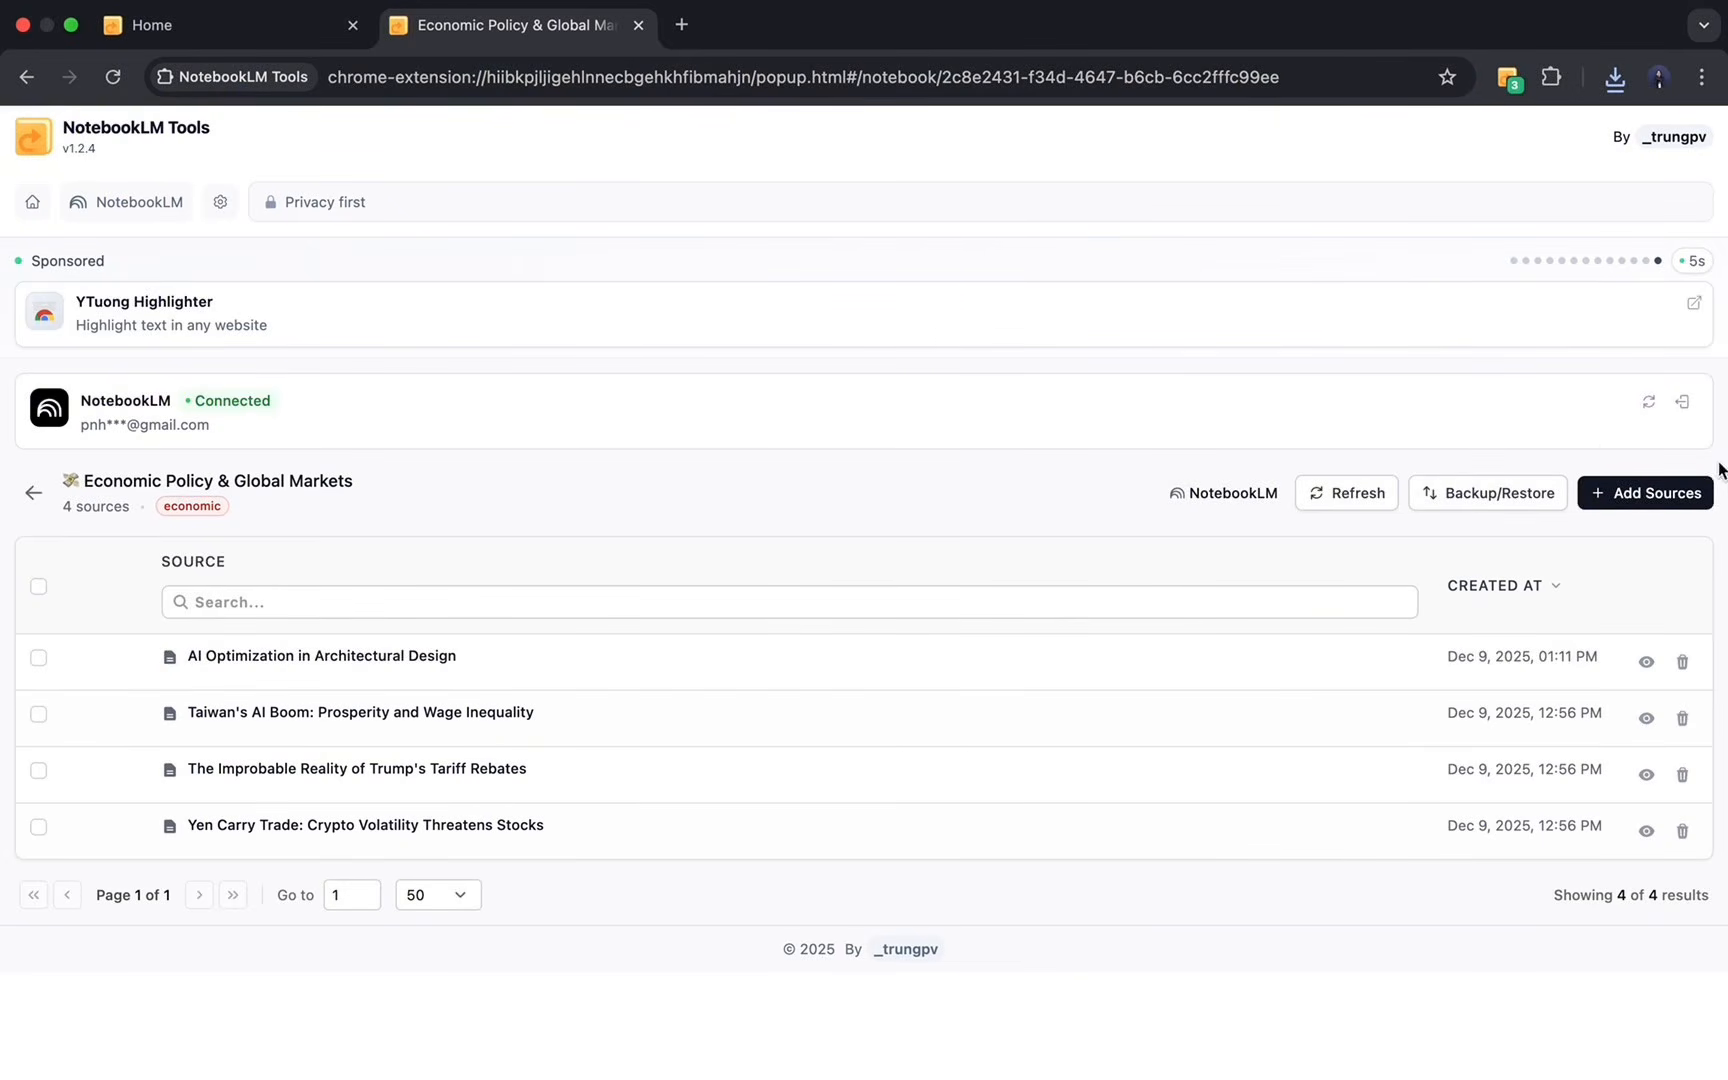
{"action": "left_click", "coordinate": [1669, 495]}
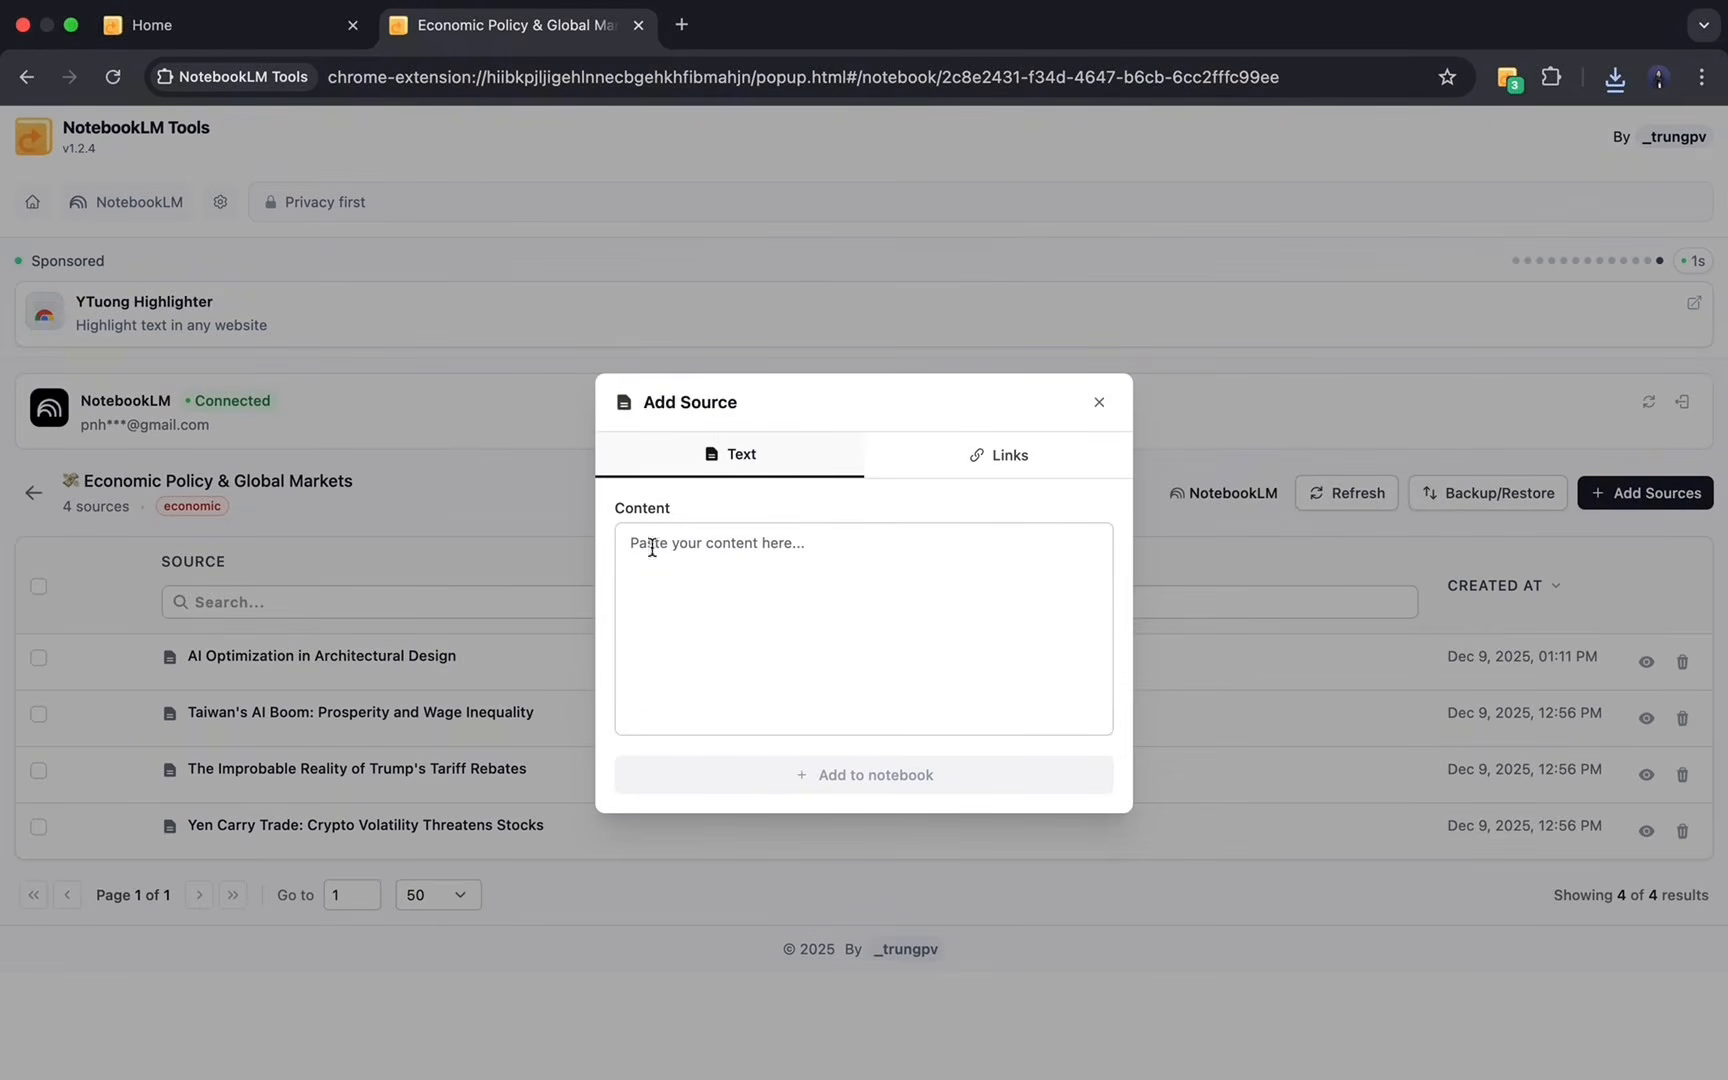
{"action": "left_click", "coordinate": [1008, 456]}
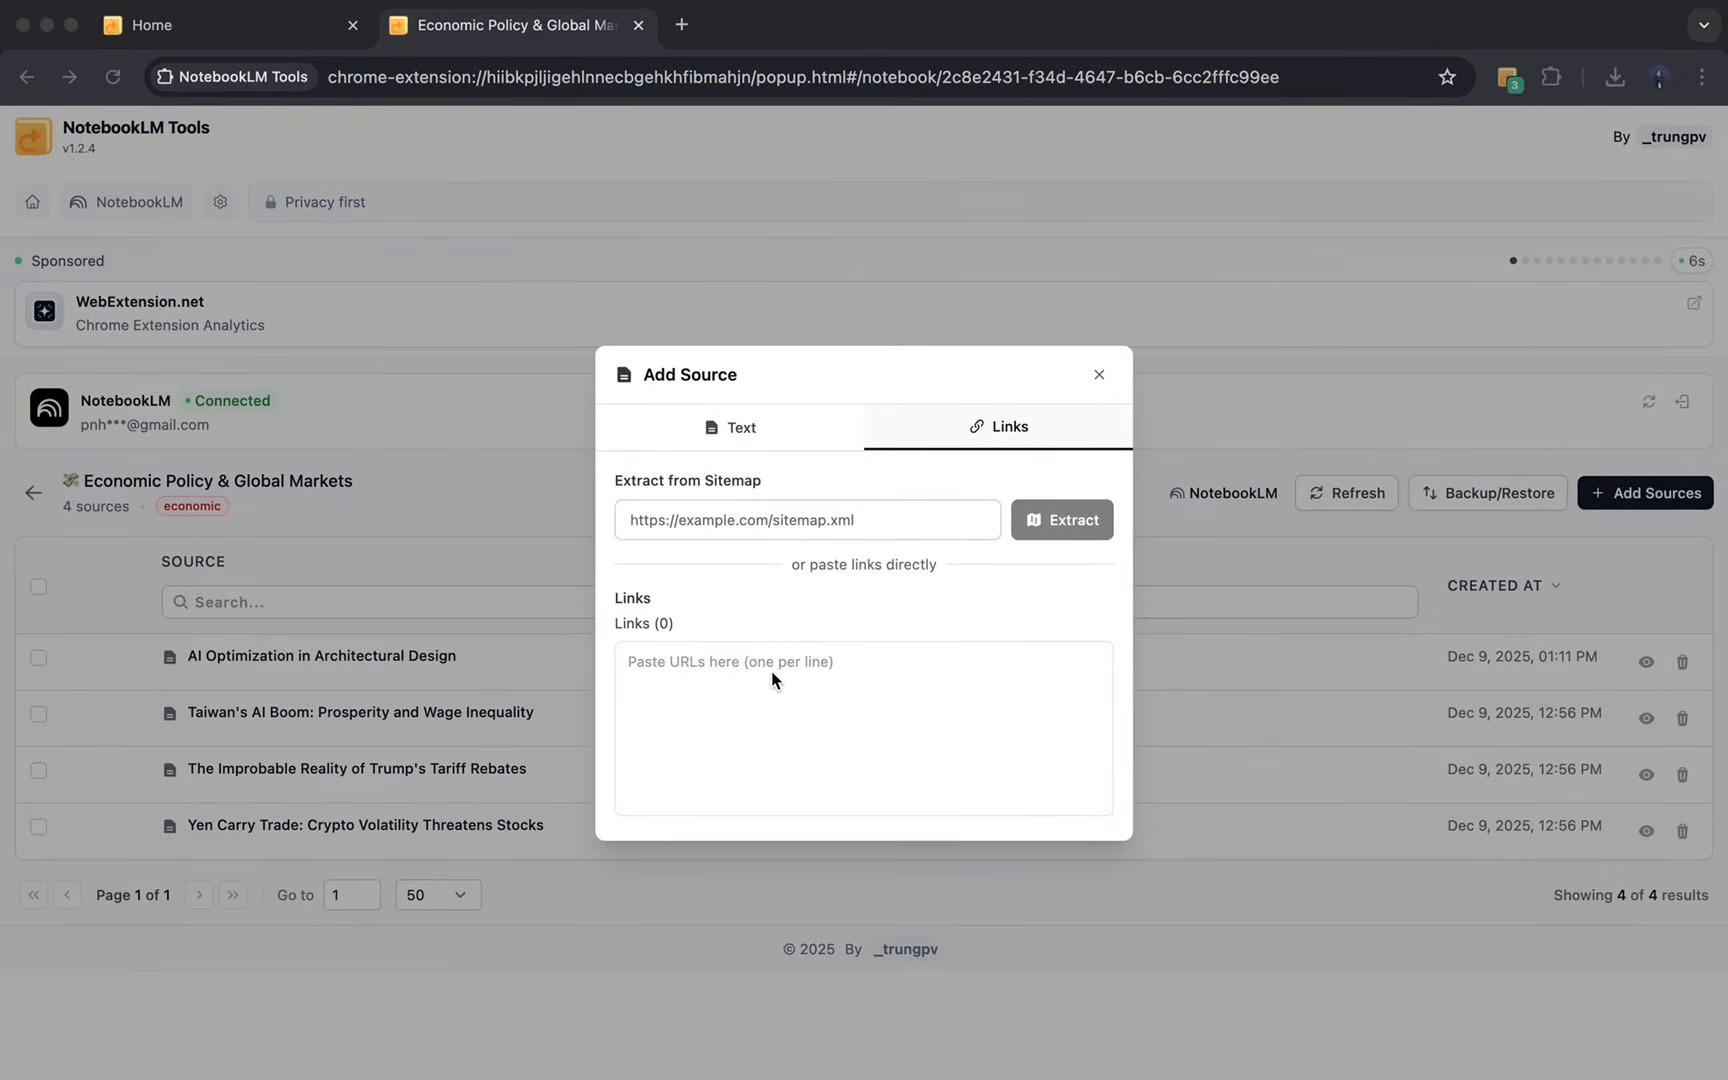
{"action": "left_click", "coordinate": [742, 663]}
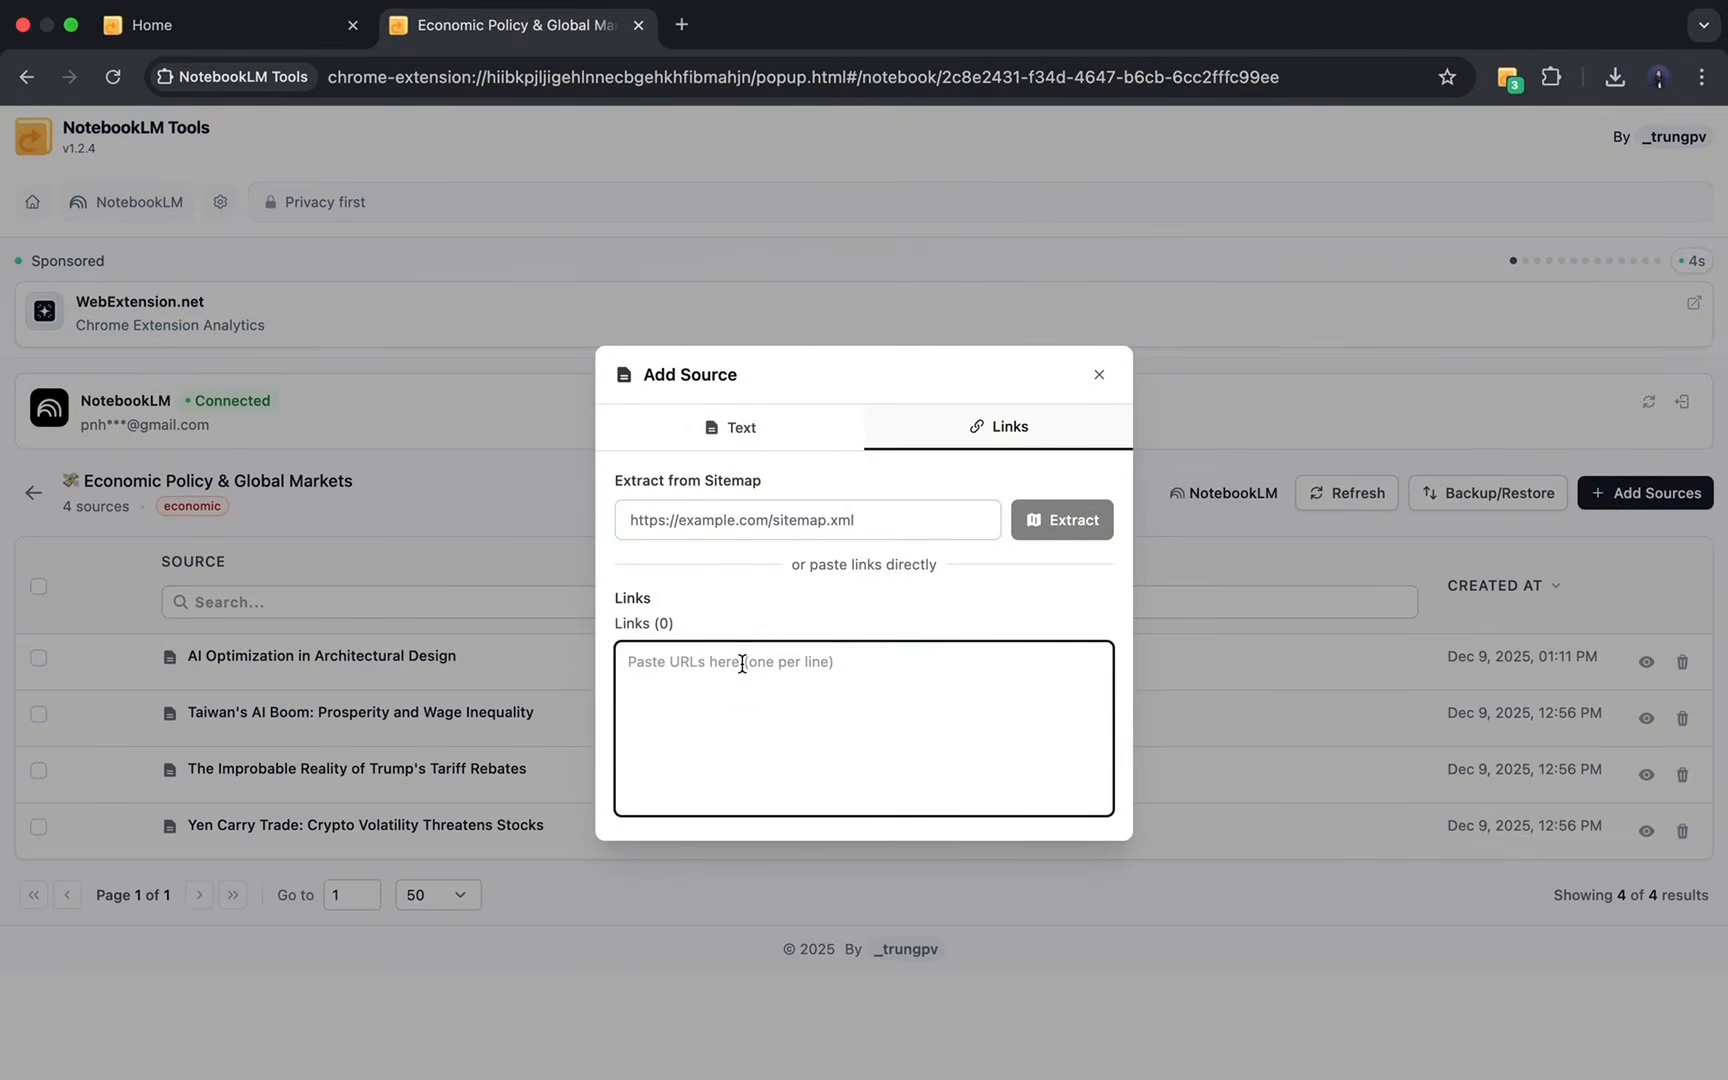
{"action": "type", "text": "https://edition.cnn.com/2025/11/14/investing/us-stock-market"}
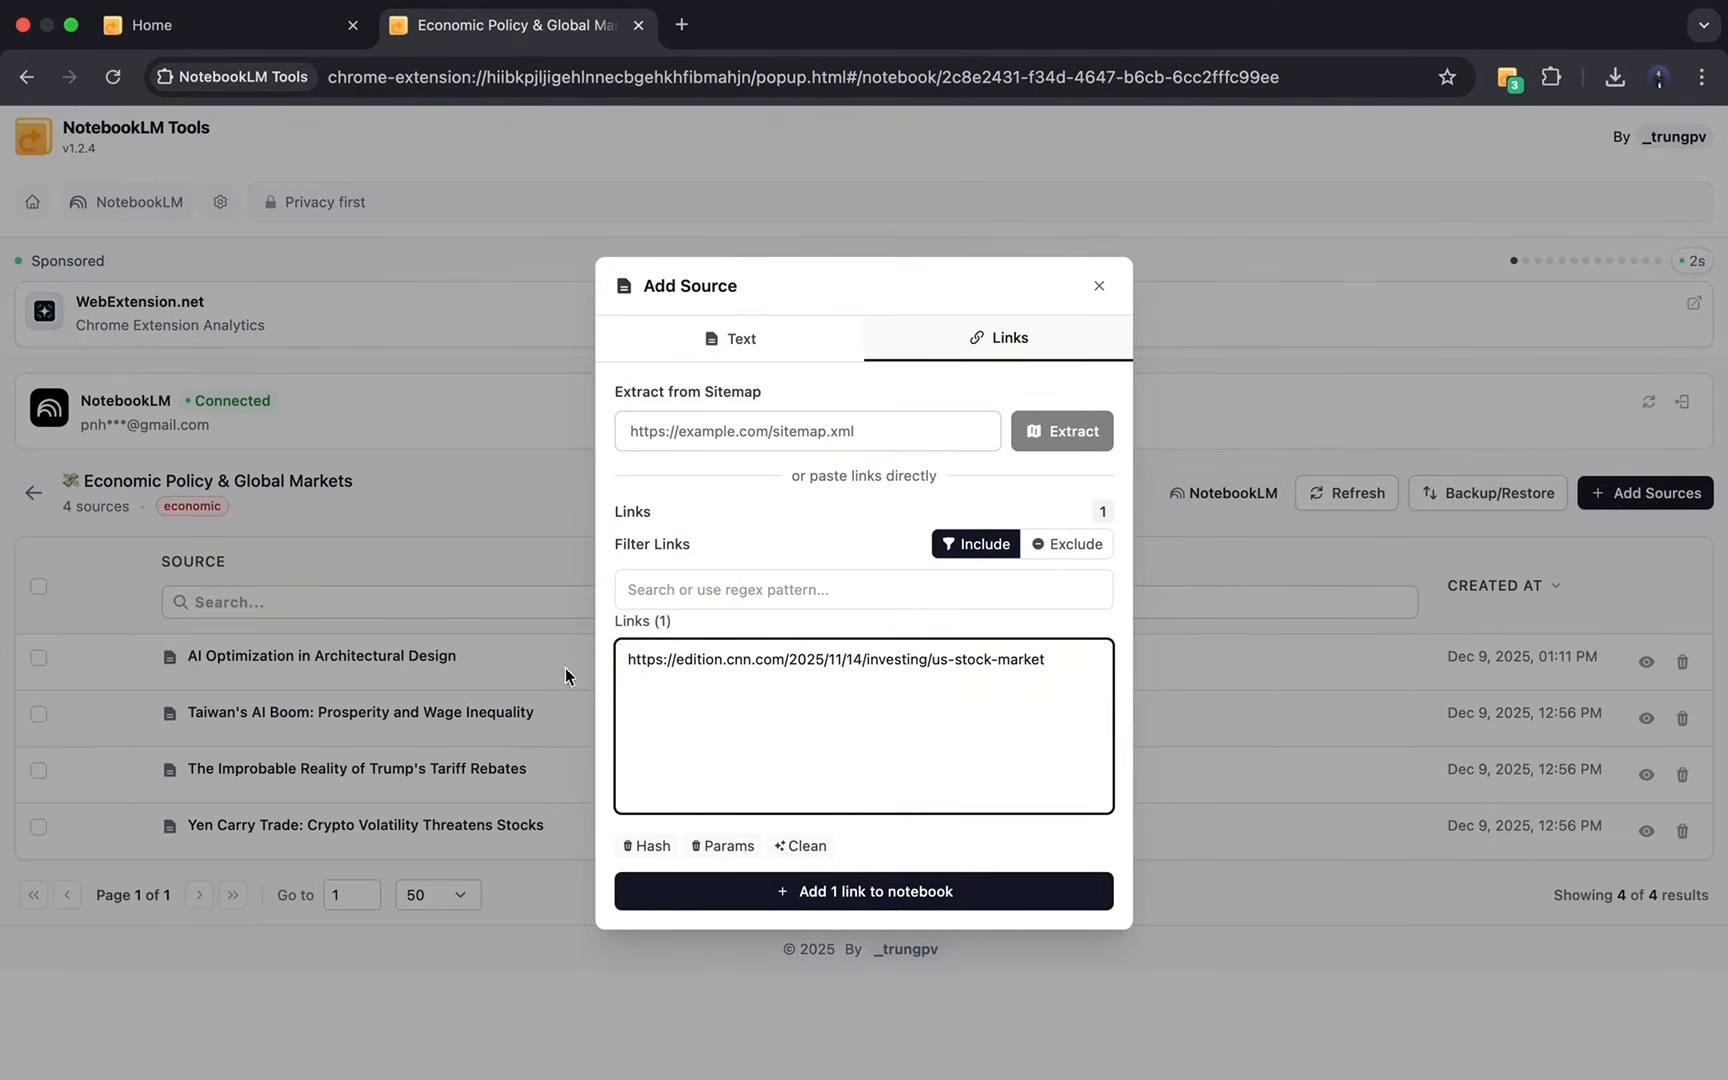
{"action": "left_click", "coordinate": [808, 903]}
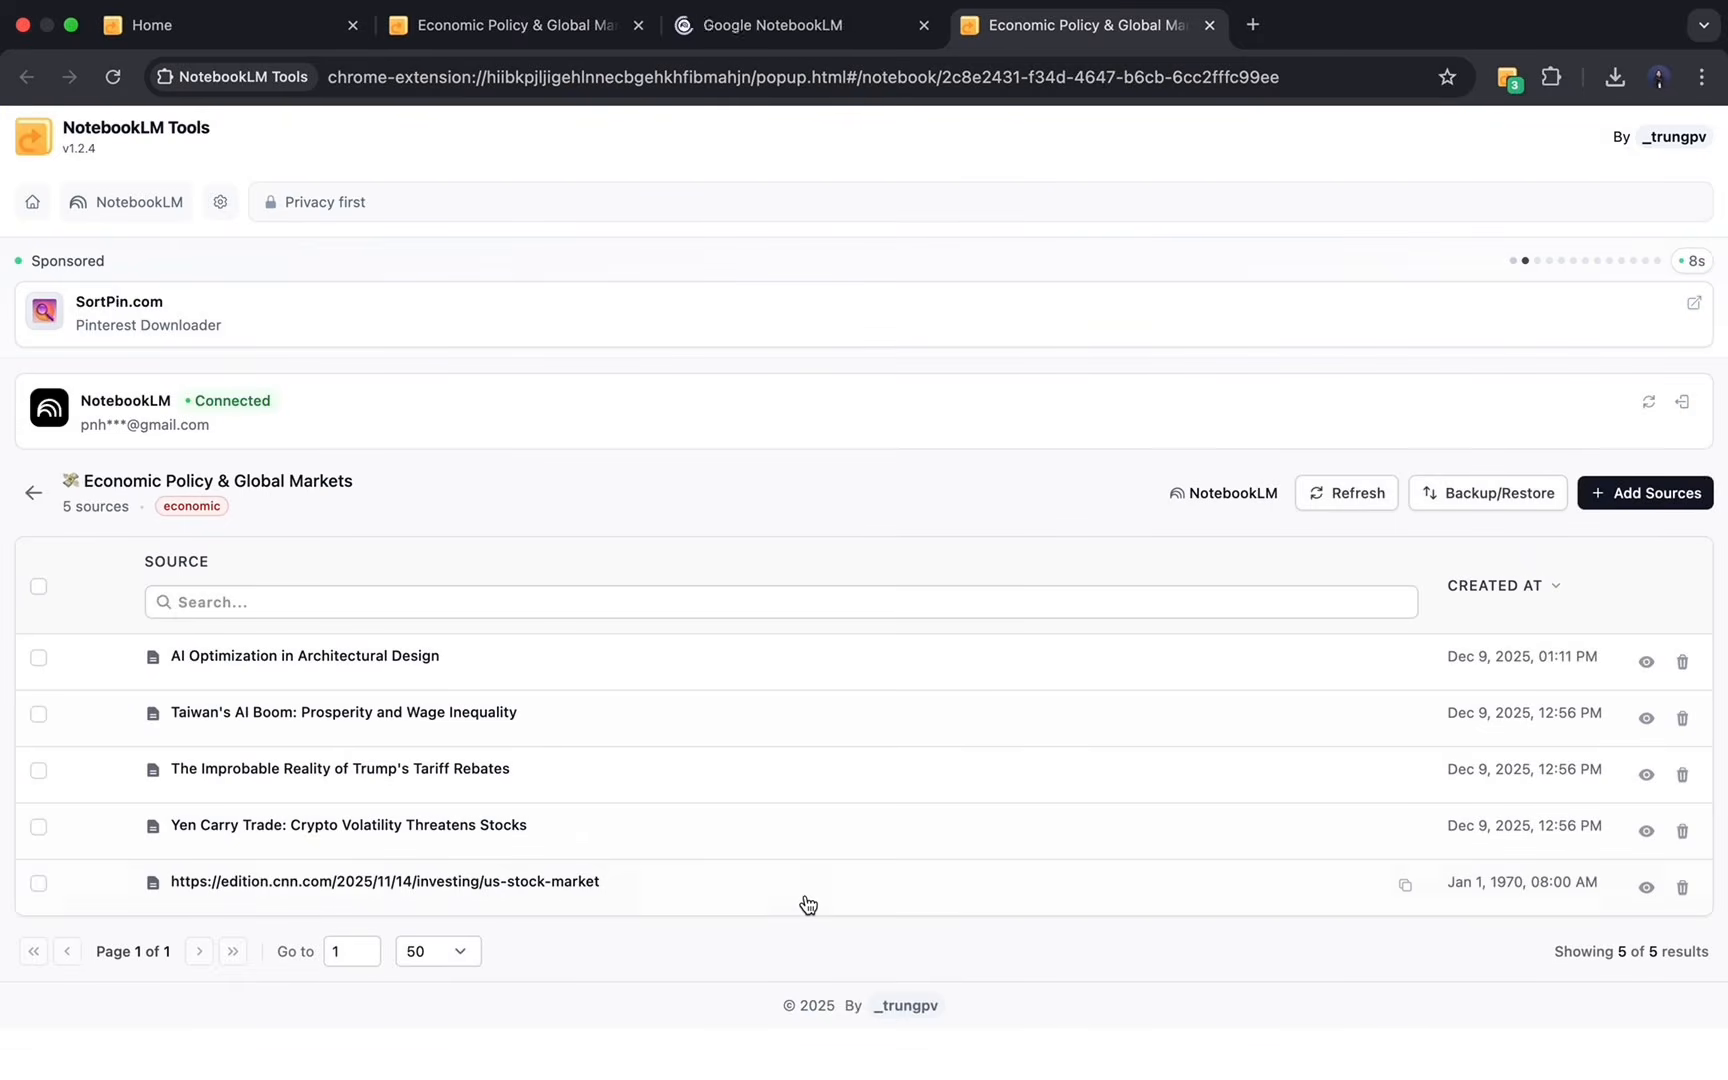
{"action": "key", "text": "super+2"}
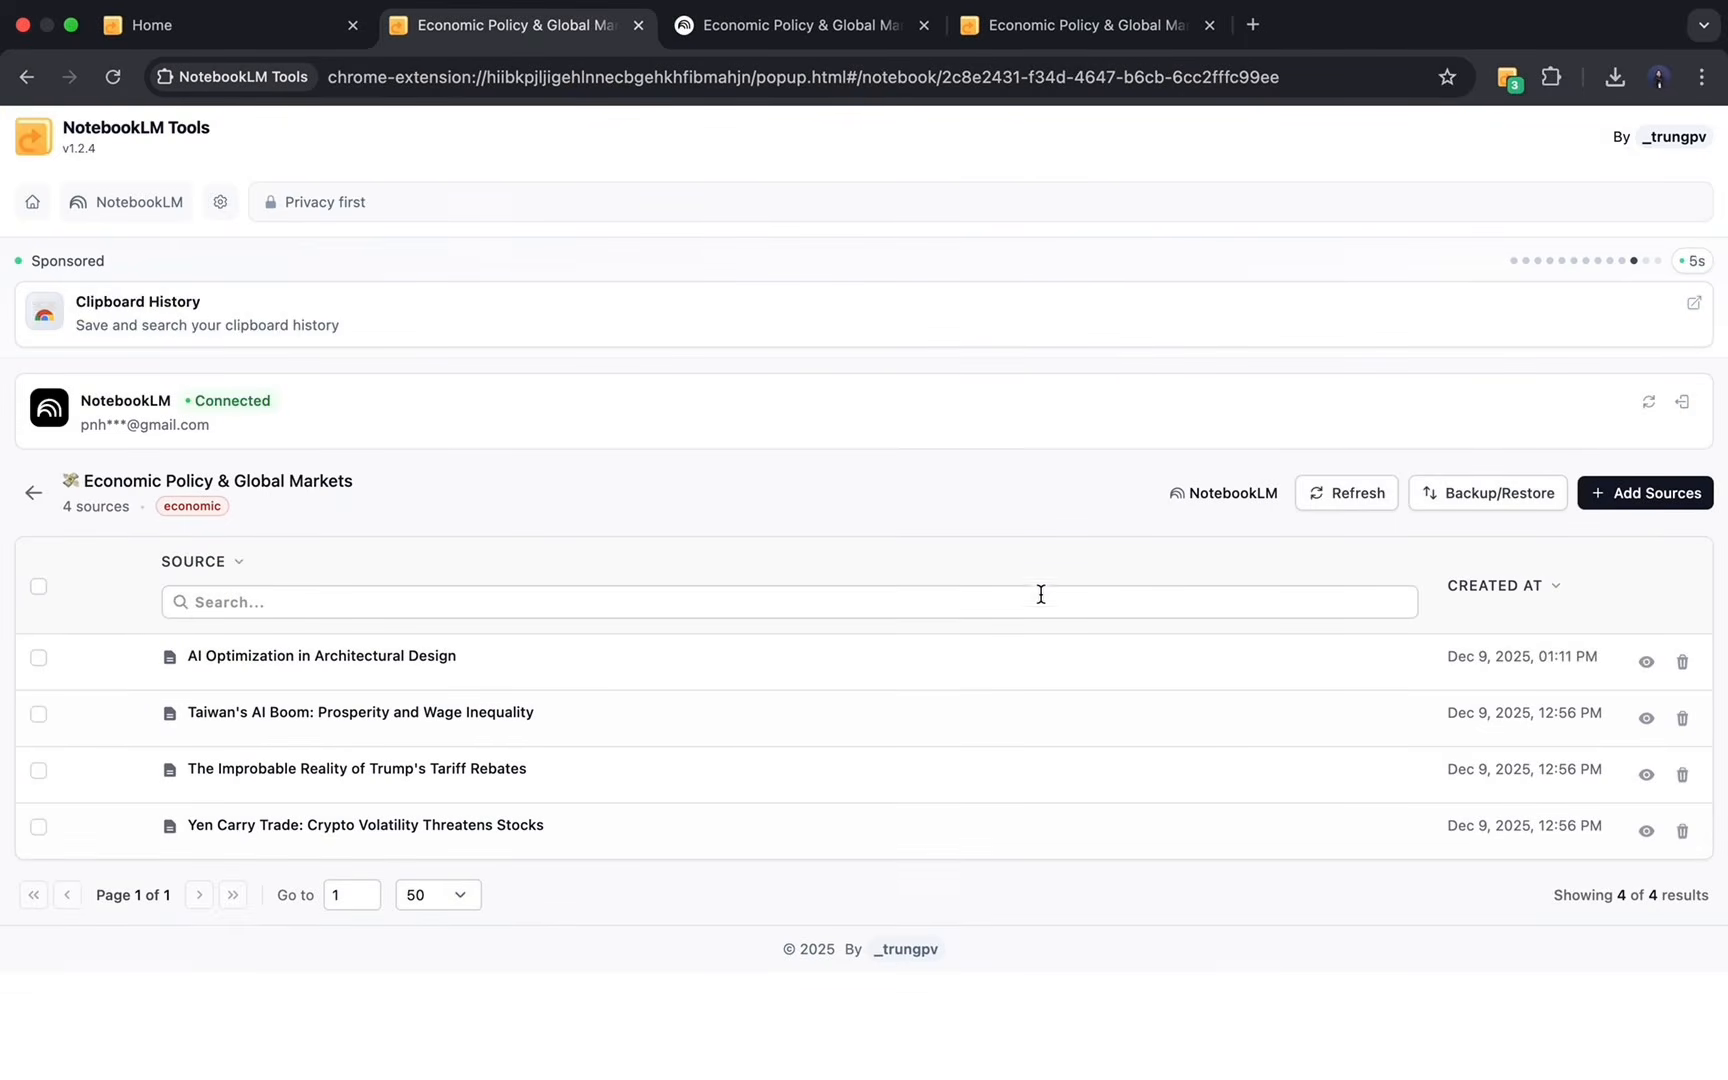
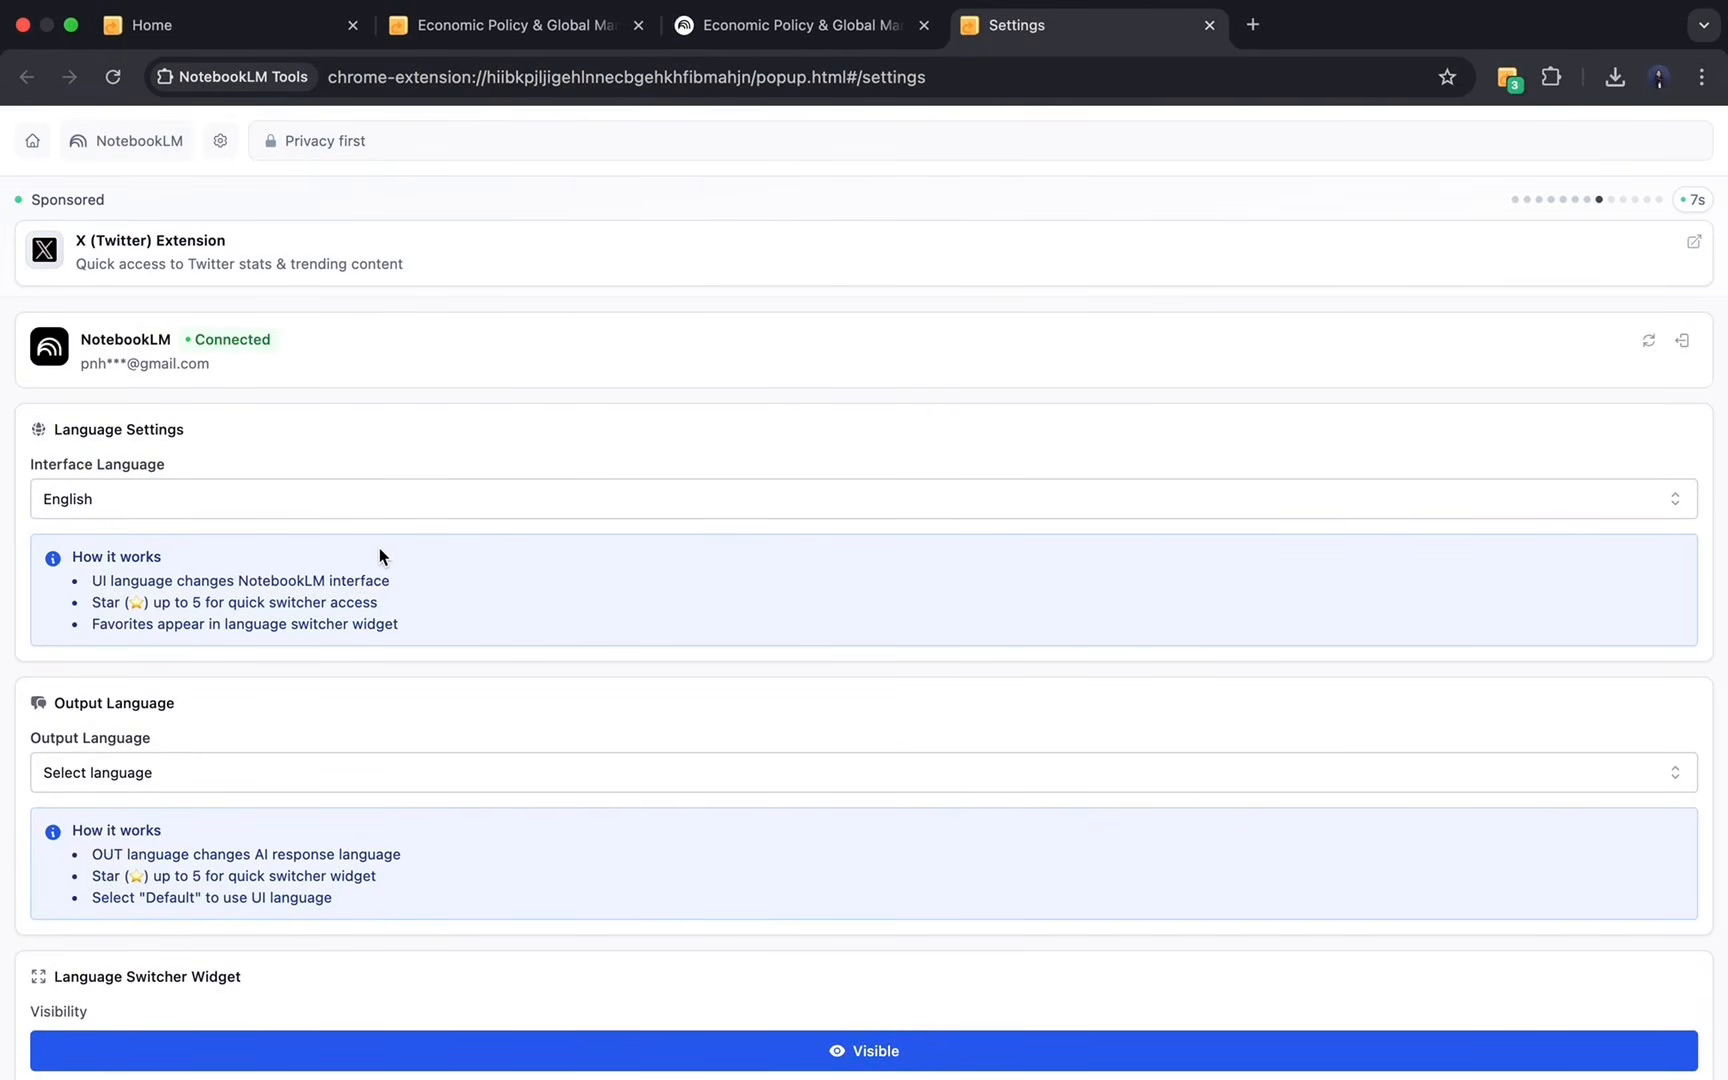
Star English as a favorite interface language and keep it selected in the language settings.
{"action": "scroll", "coordinate": [382, 556], "scroll_direction": "down", "scroll_amount": 3}
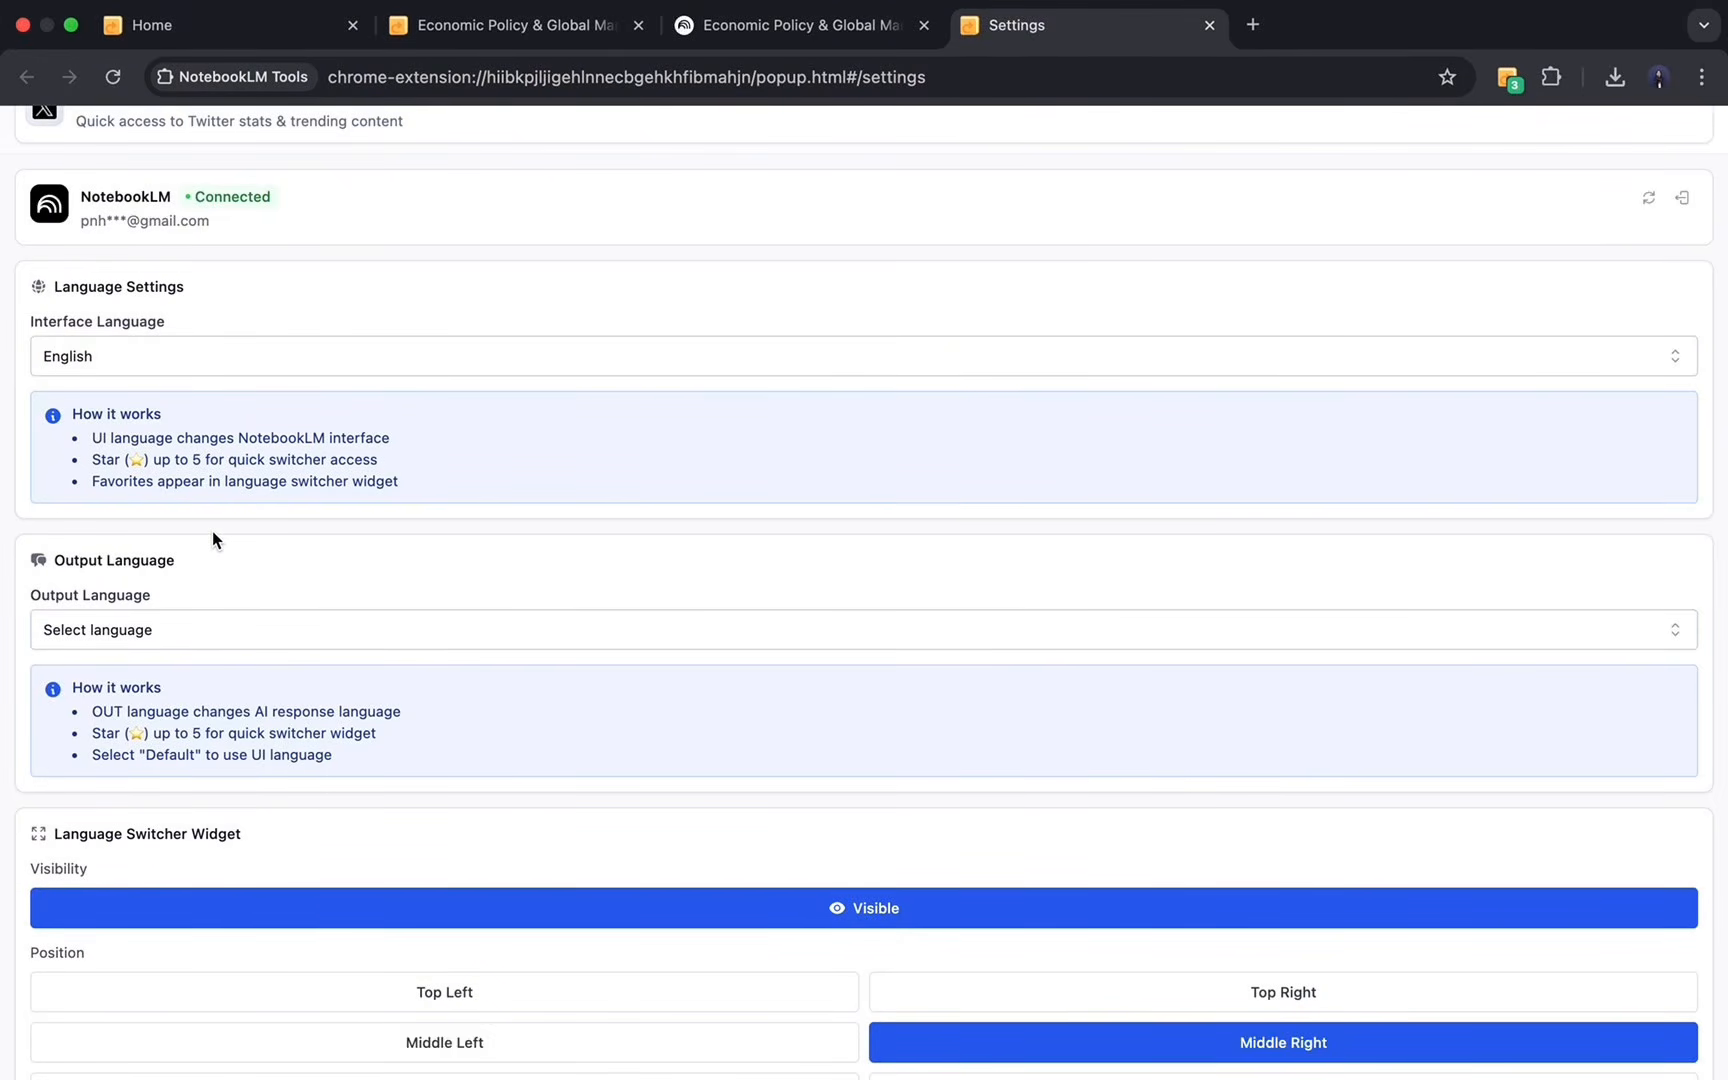
{"action": "scroll", "coordinate": [212, 540], "scroll_direction": "up", "scroll_amount": 2}
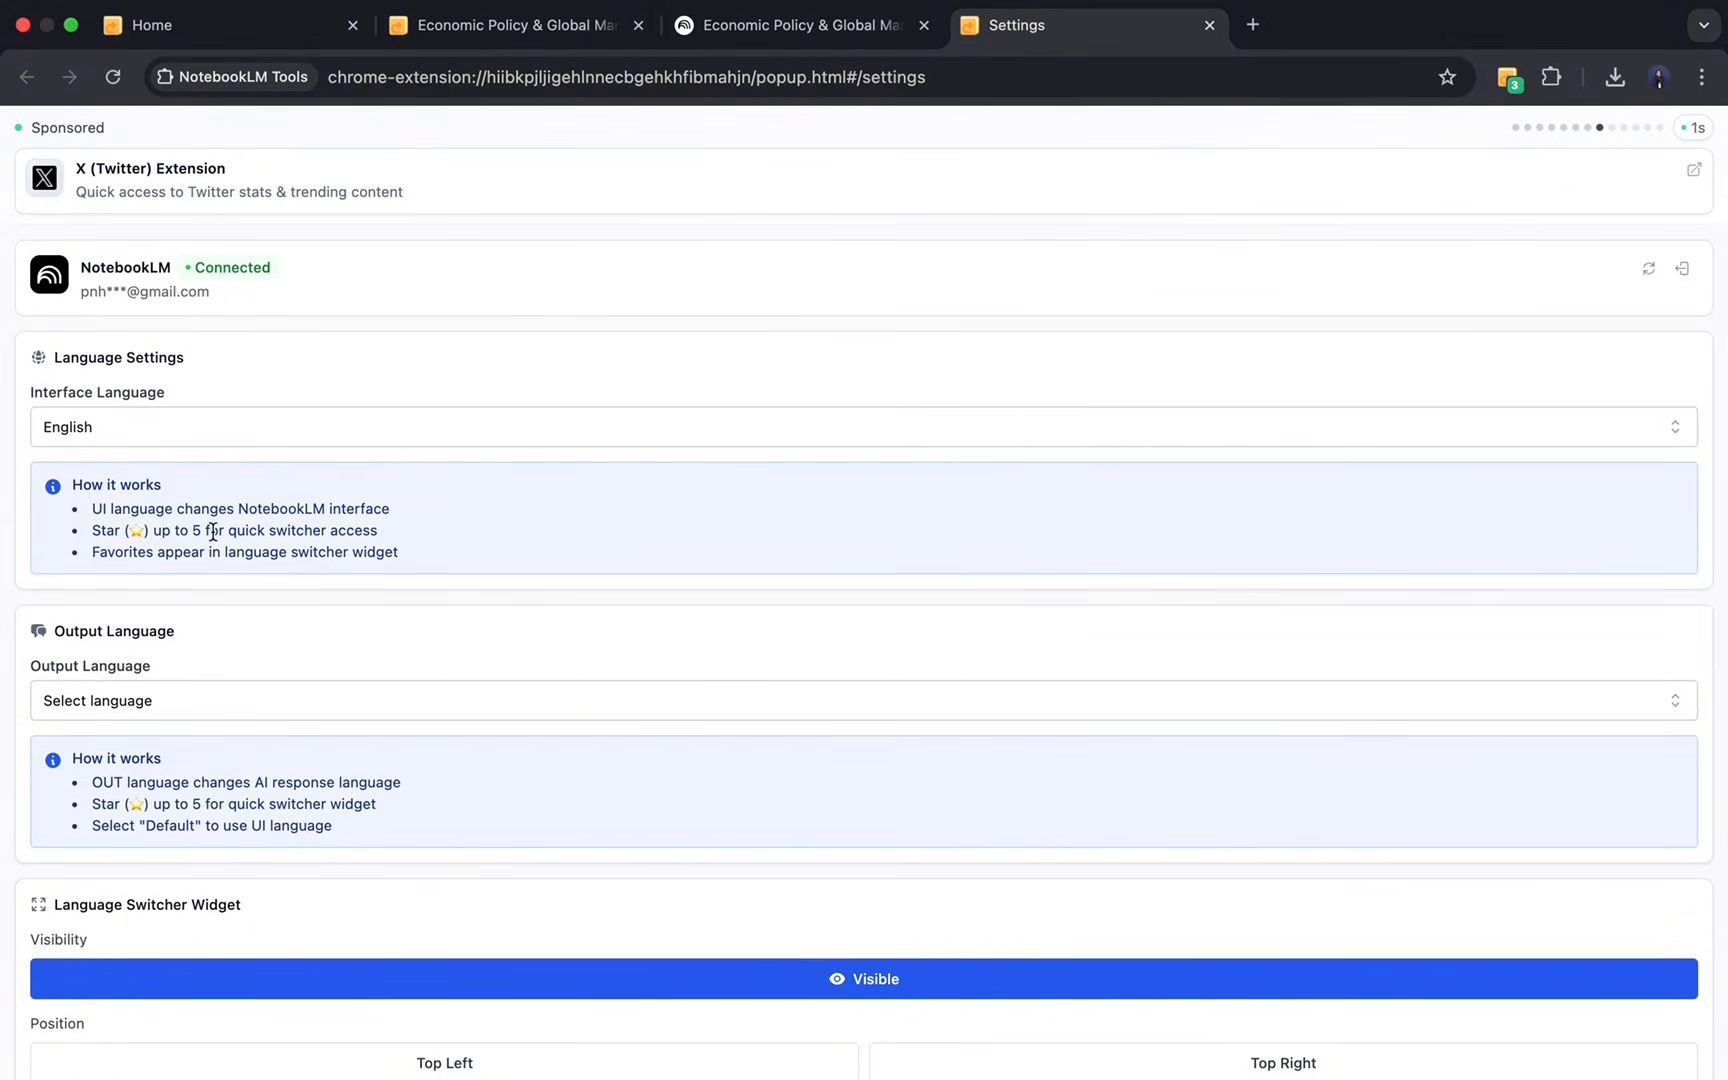
{"action": "left_click", "coordinate": [198, 423]}
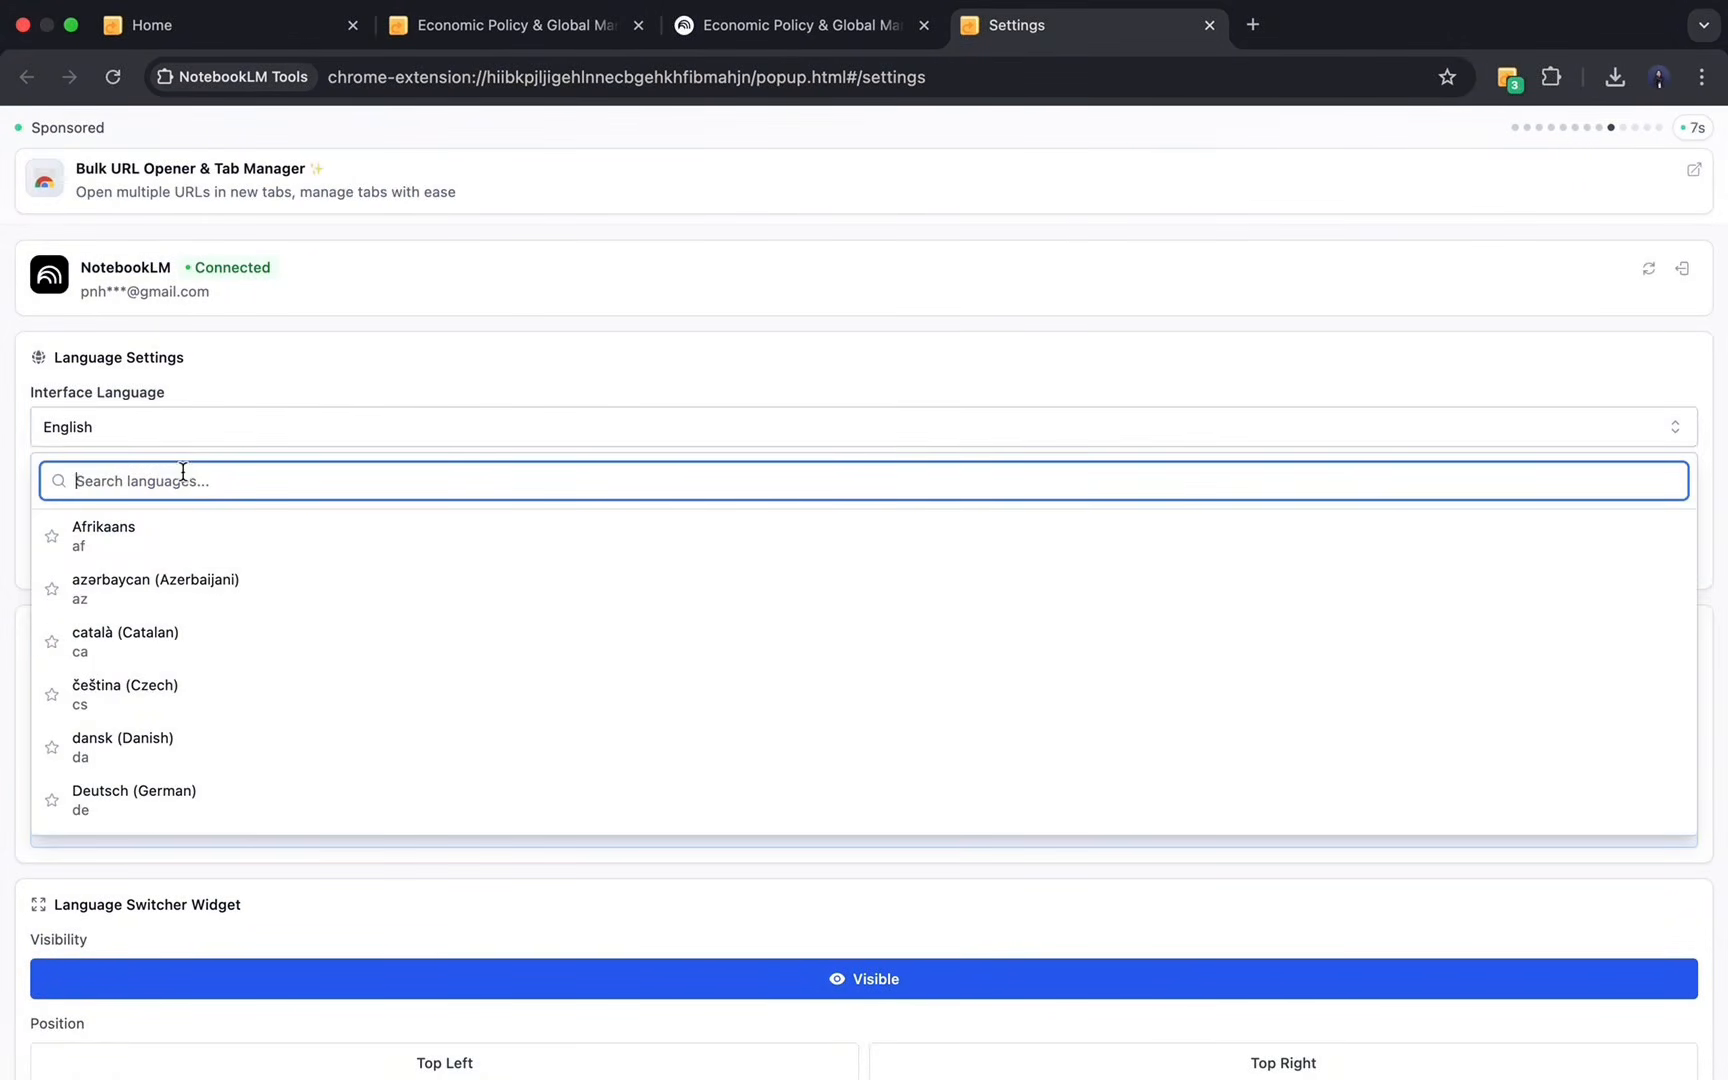
{"action": "type", "text": "eng"}
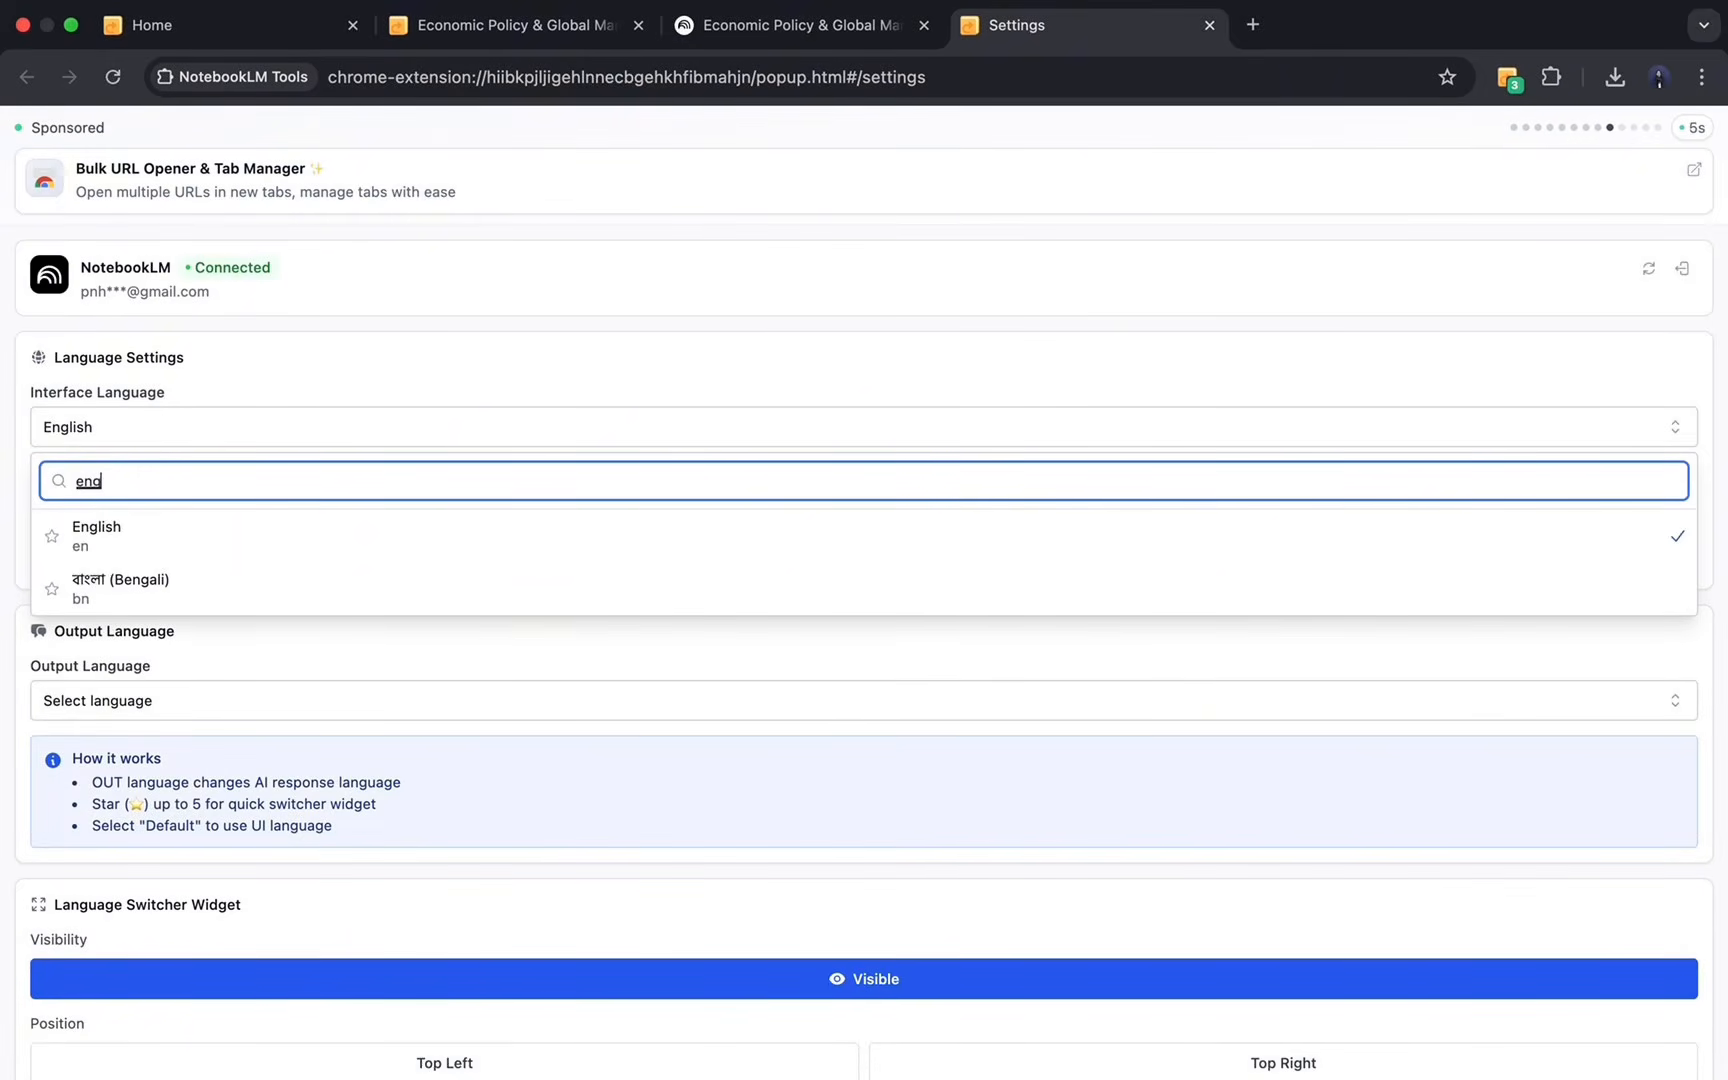
{"action": "left_click", "coordinate": [57, 541]}
{"action": "left_click", "coordinate": [124, 528]}
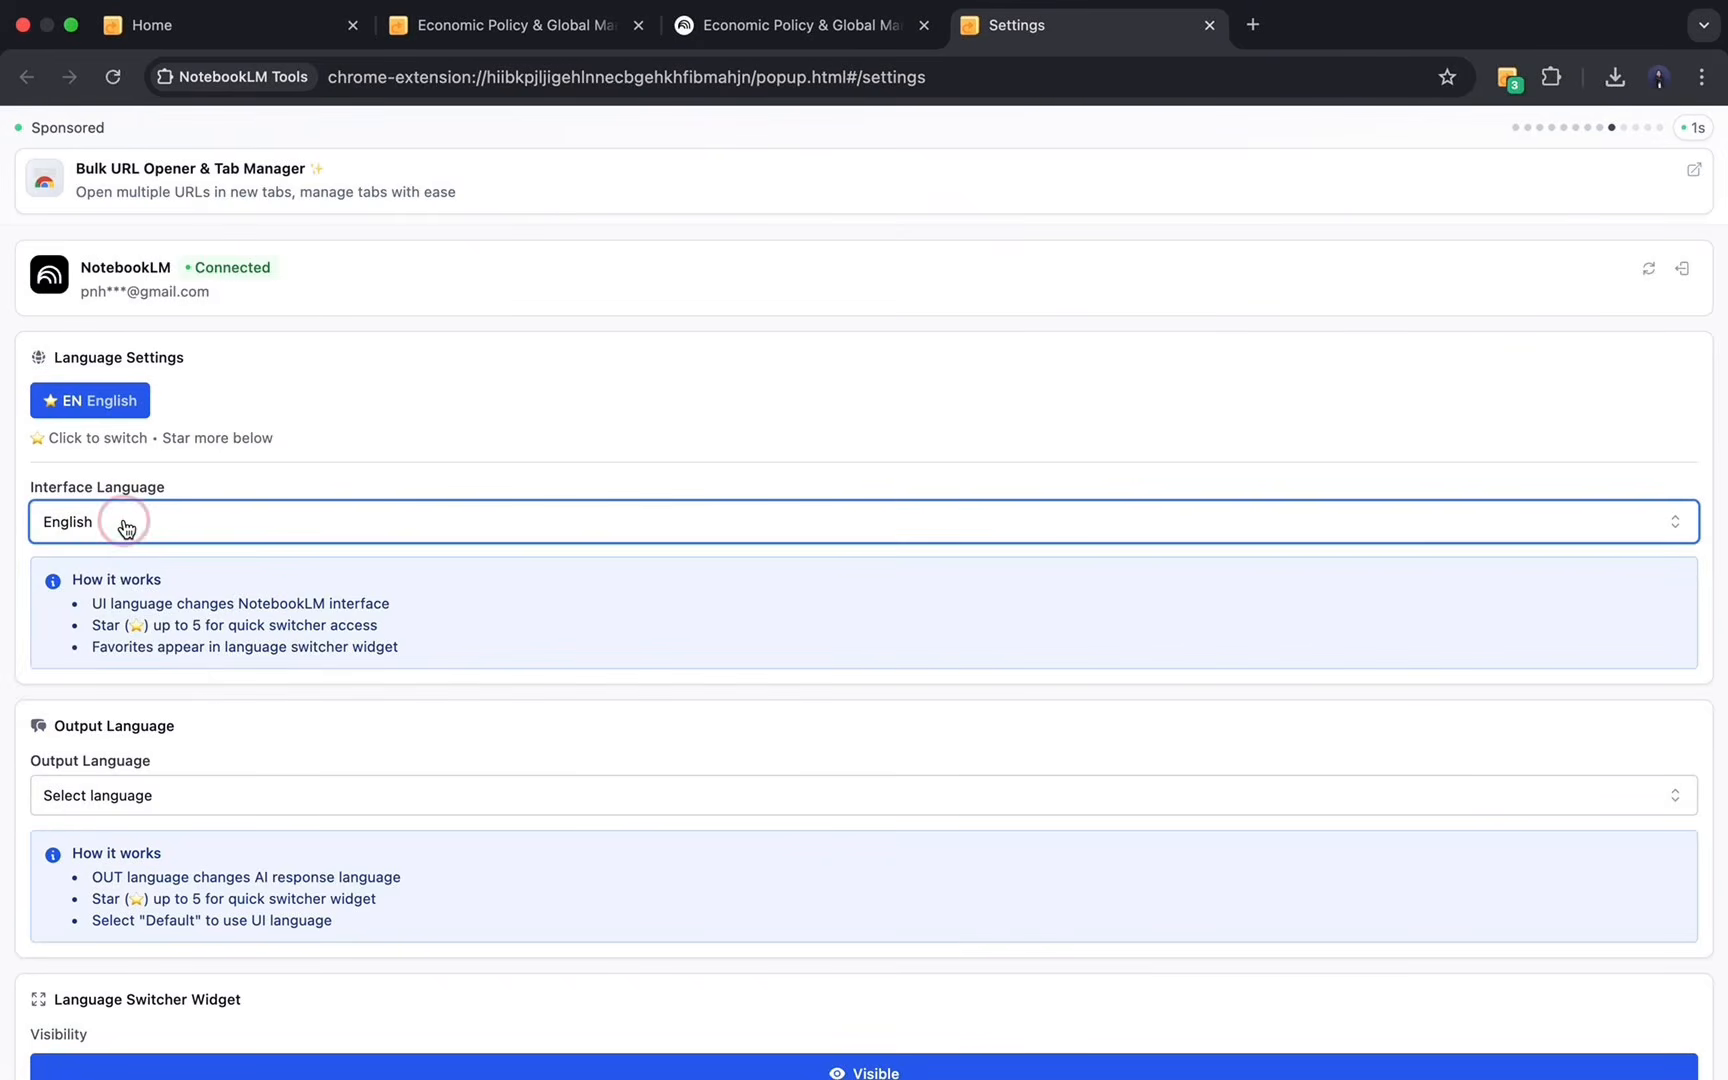
Find Vietnamese in the interface language list with the search "viet" and star it as a favorite.
{"action": "left_click", "coordinate": [124, 528]}
{"action": "key", "text": "BackSpace"}
{"action": "key", "text": "BackSpace"}
{"action": "key", "text": "BackSpace"}
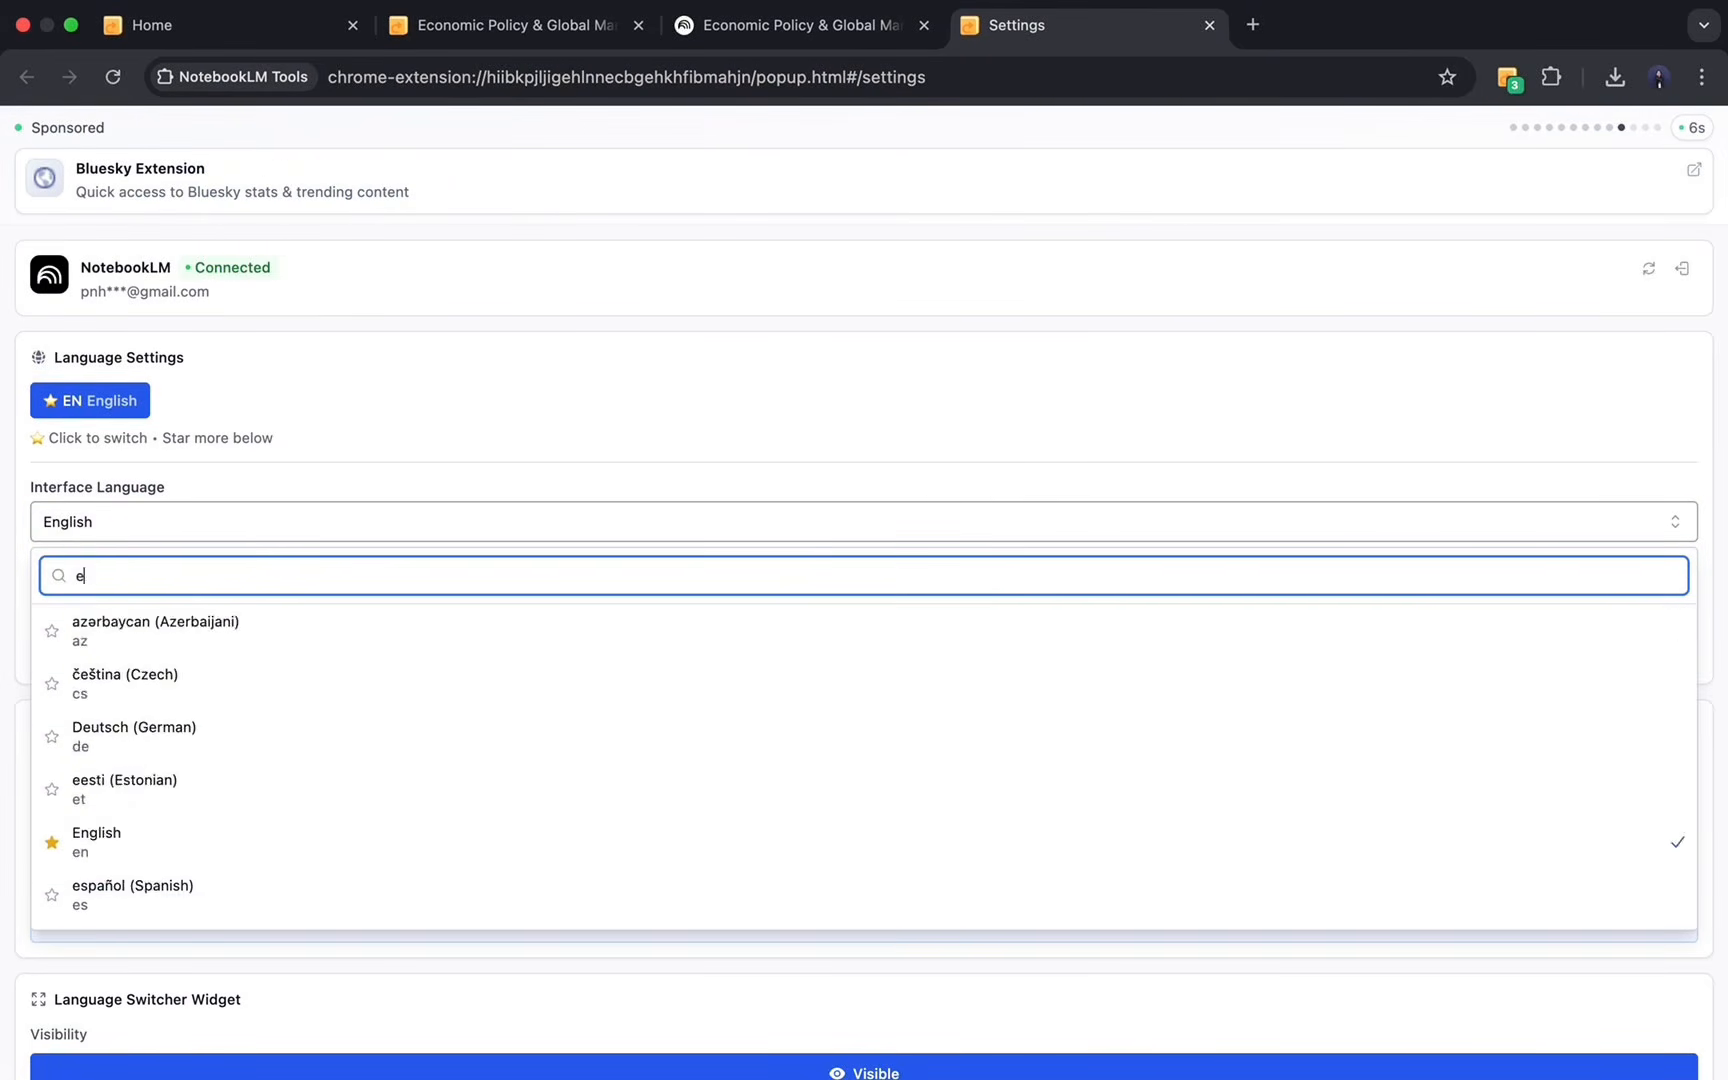
{"action": "type", "text": "viet"}
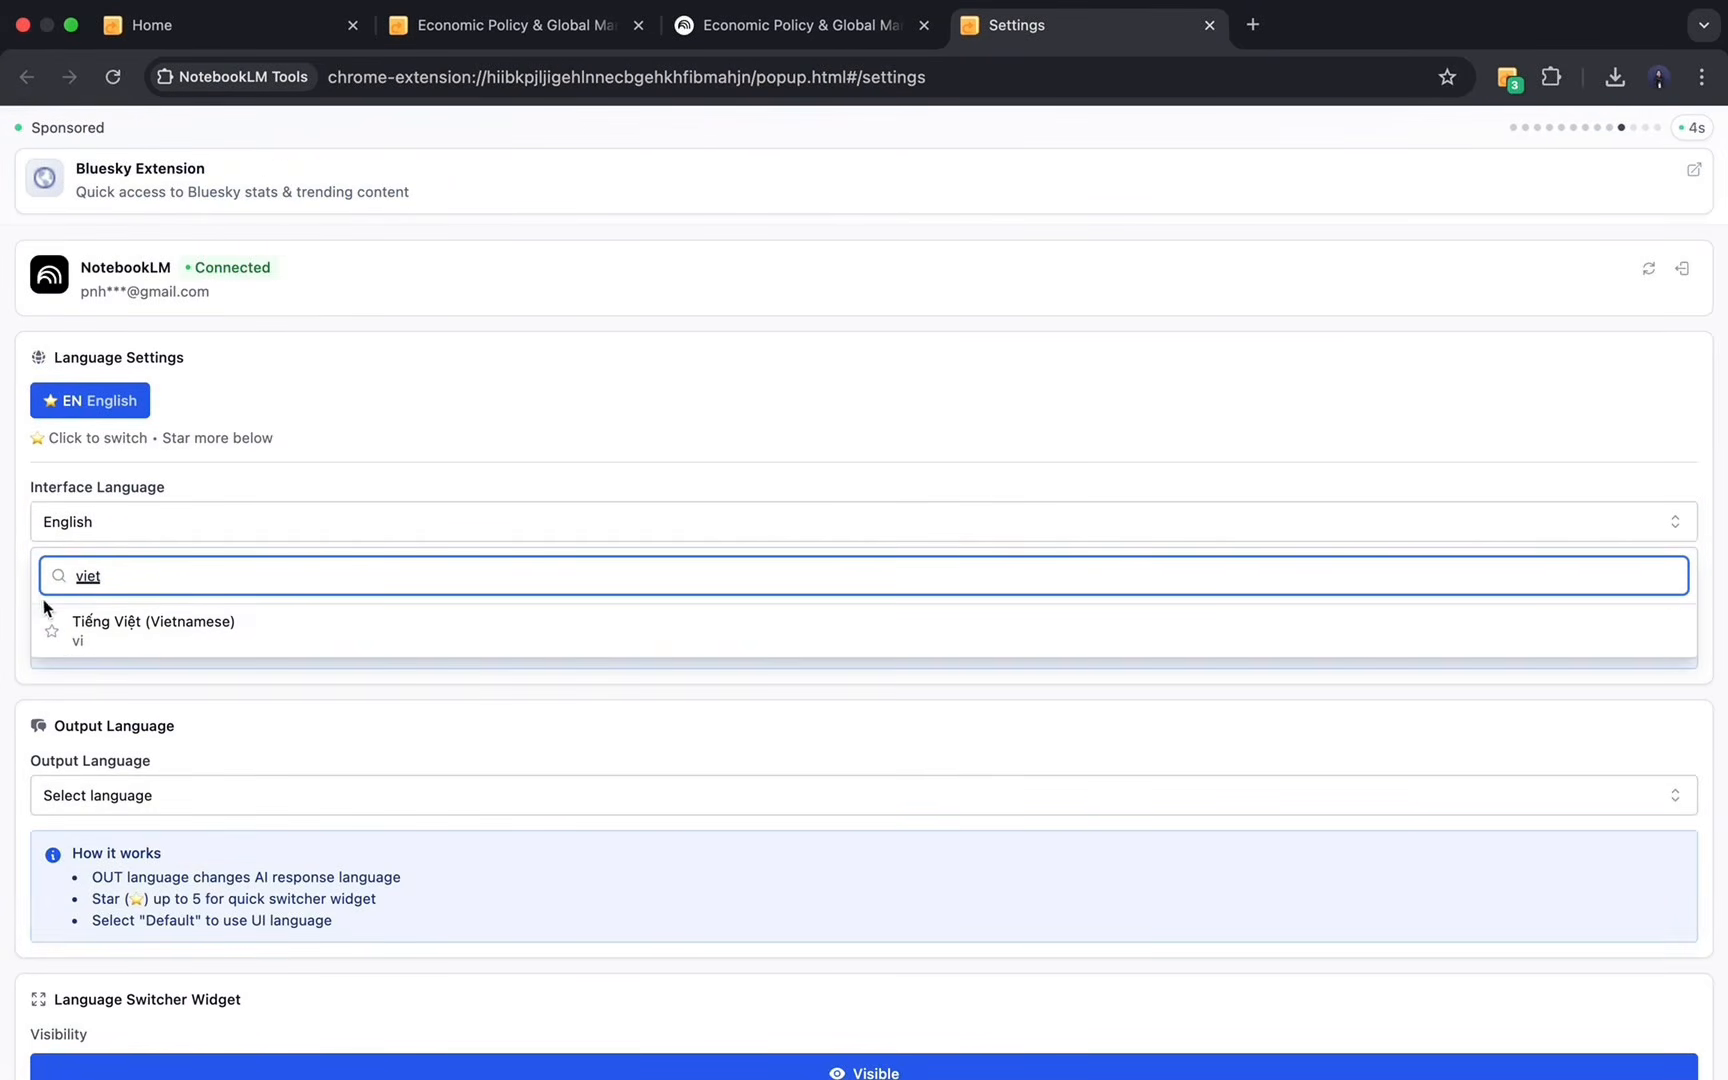
{"action": "left_click", "coordinate": [55, 632]}
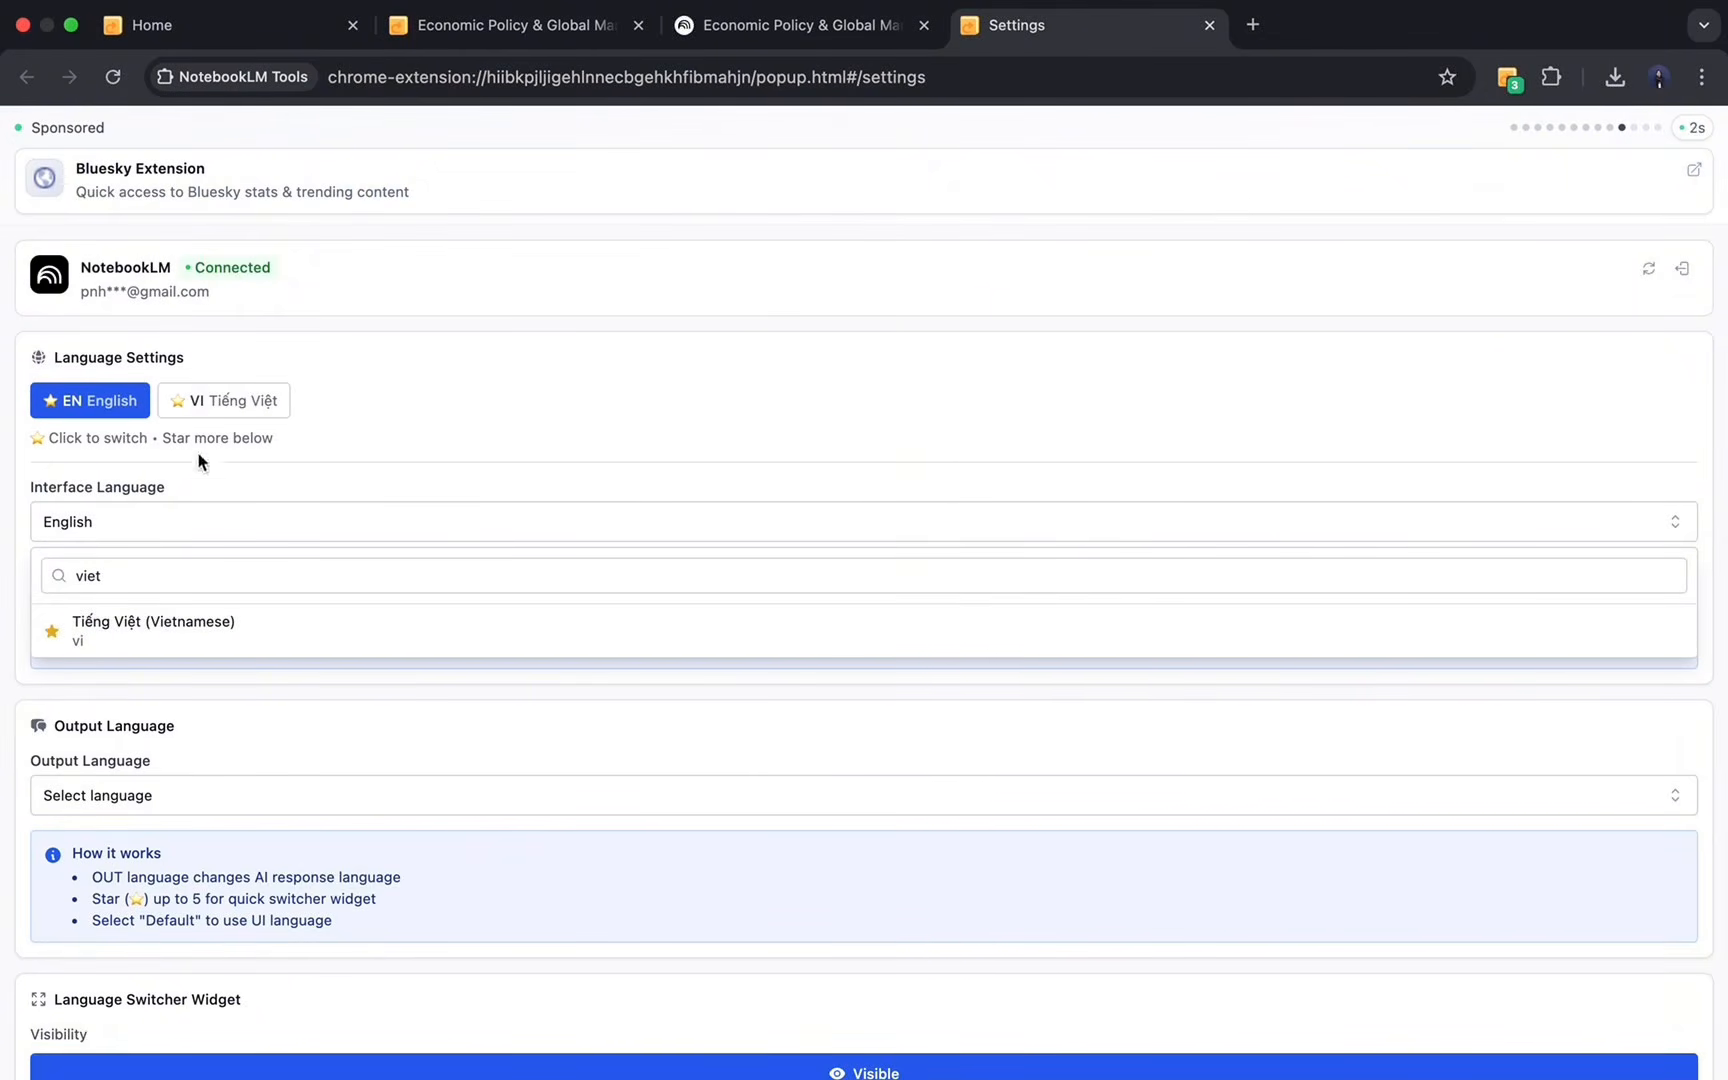
Clear the language search and set the interface language to Japanese.
{"action": "left_click", "coordinate": [150, 565]}
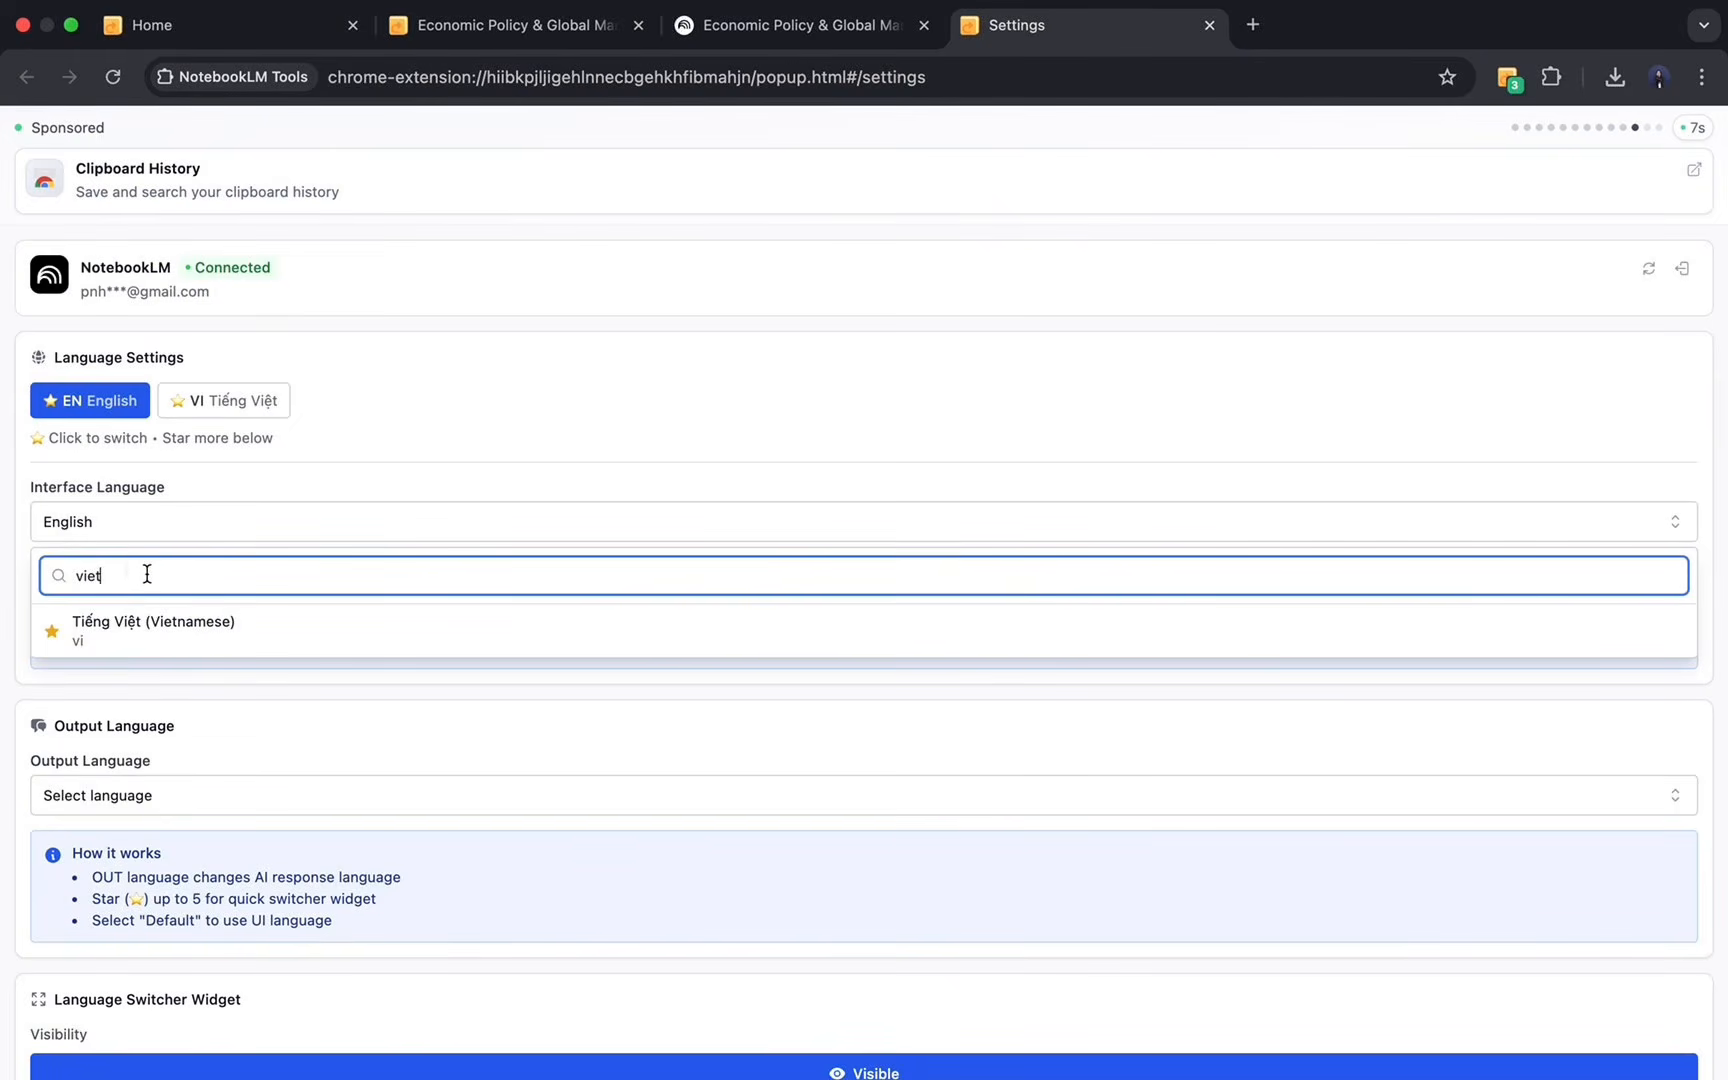
{"action": "left_click", "coordinate": [147, 574]}
{"action": "key", "text": "BackSpace"}
{"action": "key", "text": "BackSpace"}
{"action": "key", "text": "BackSpace"}
{"action": "key", "text": "BackSpace"}
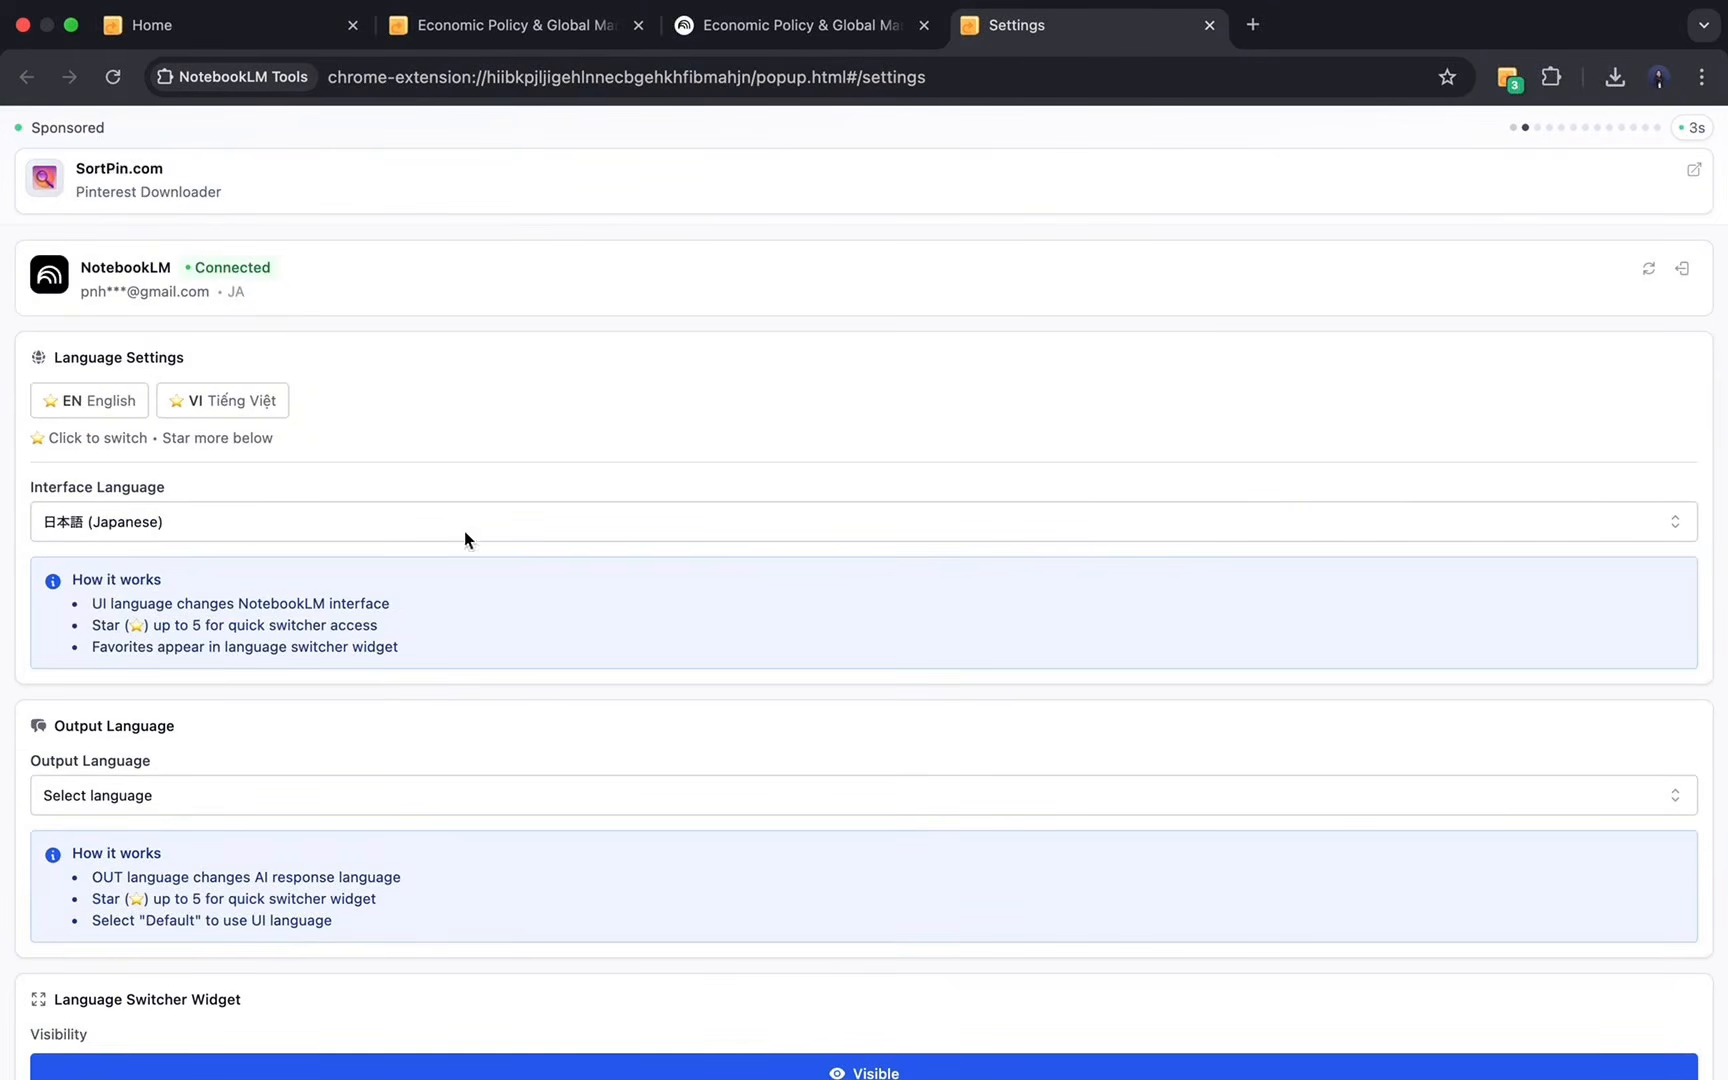
Find English in the output language list with the search "eng" and star it as a favorite.
{"action": "scroll", "coordinate": [383, 680], "scroll_direction": "down", "scroll_amount": 1}
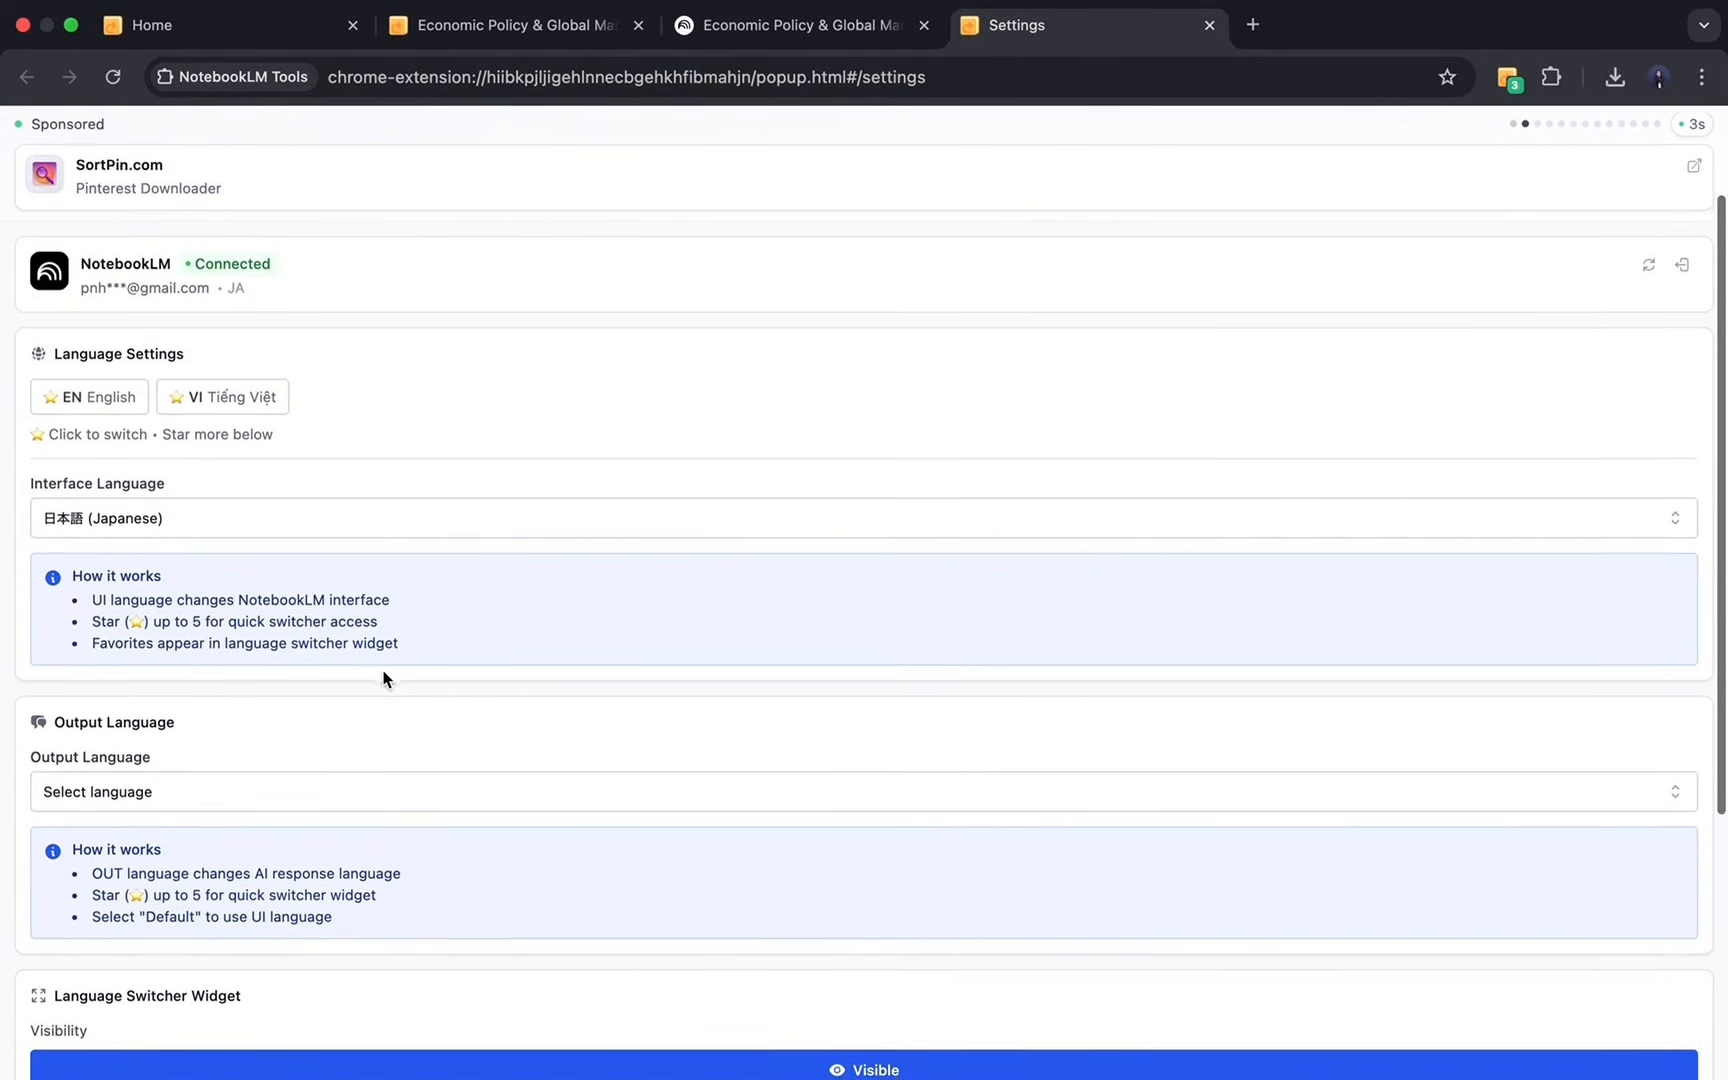
{"action": "scroll", "coordinate": [383, 680], "scroll_direction": "down", "scroll_amount": 3}
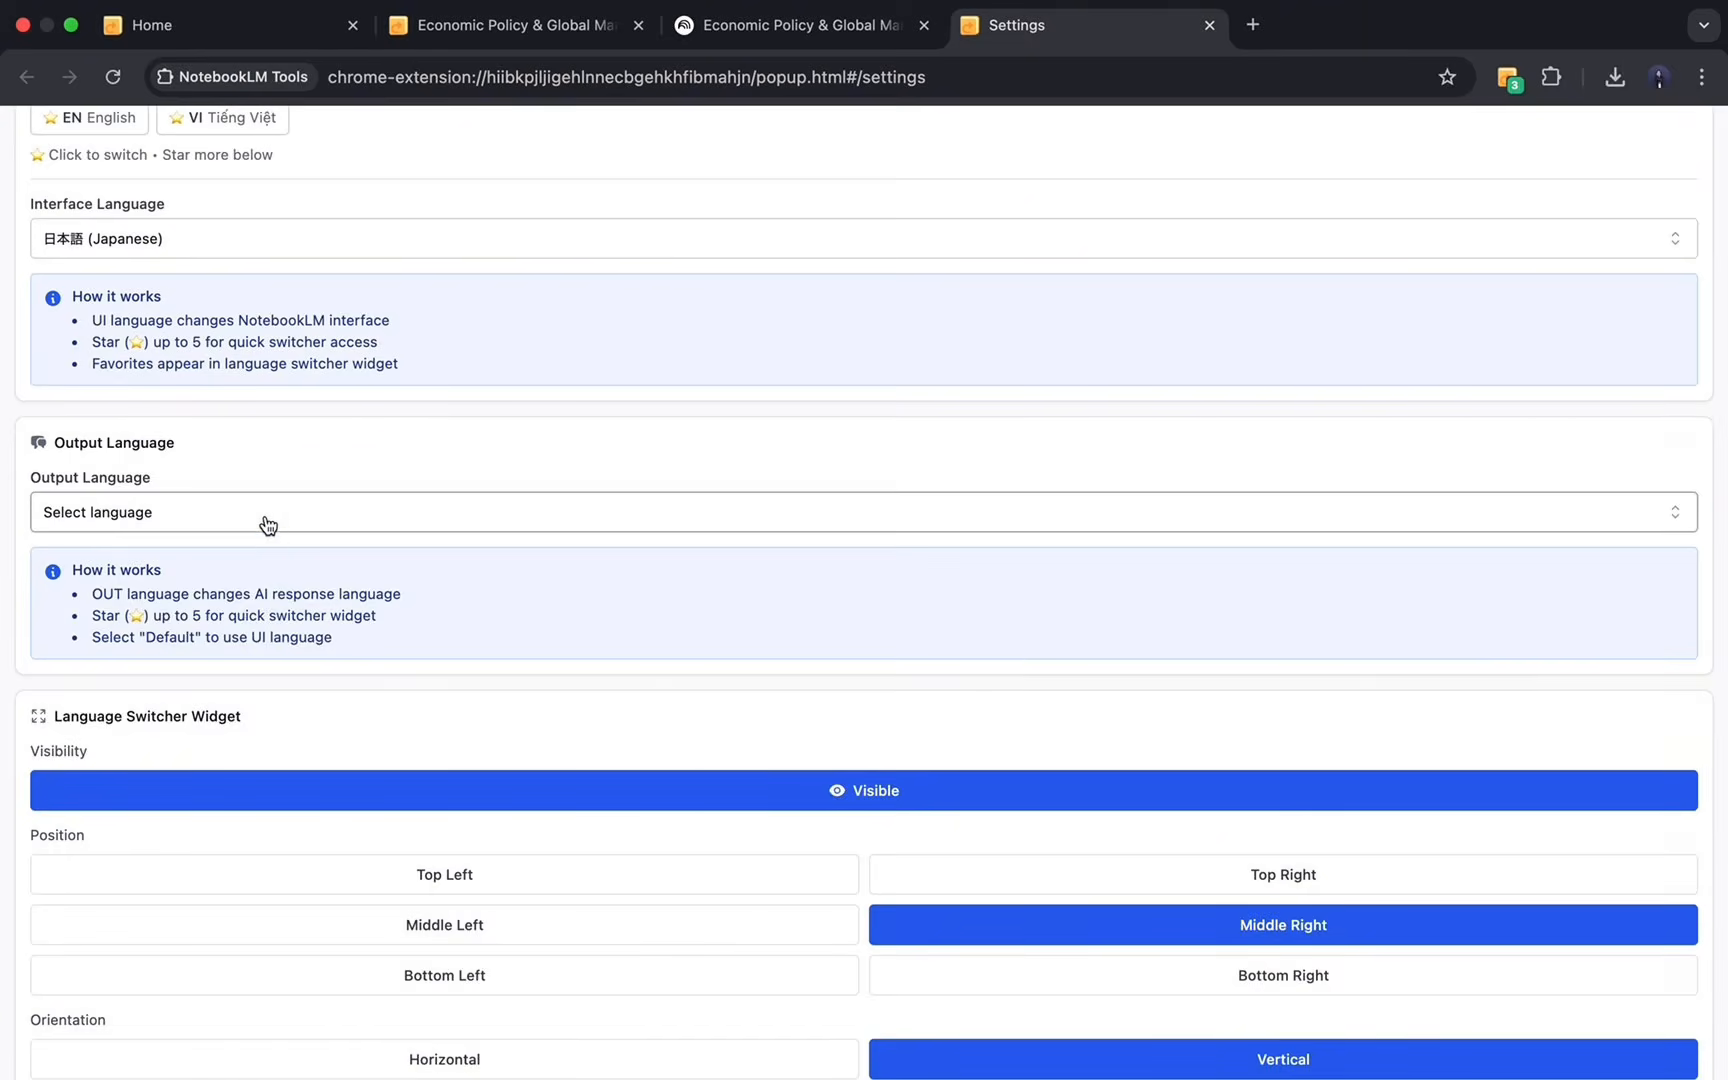
{"action": "left_click", "coordinate": [267, 522]}
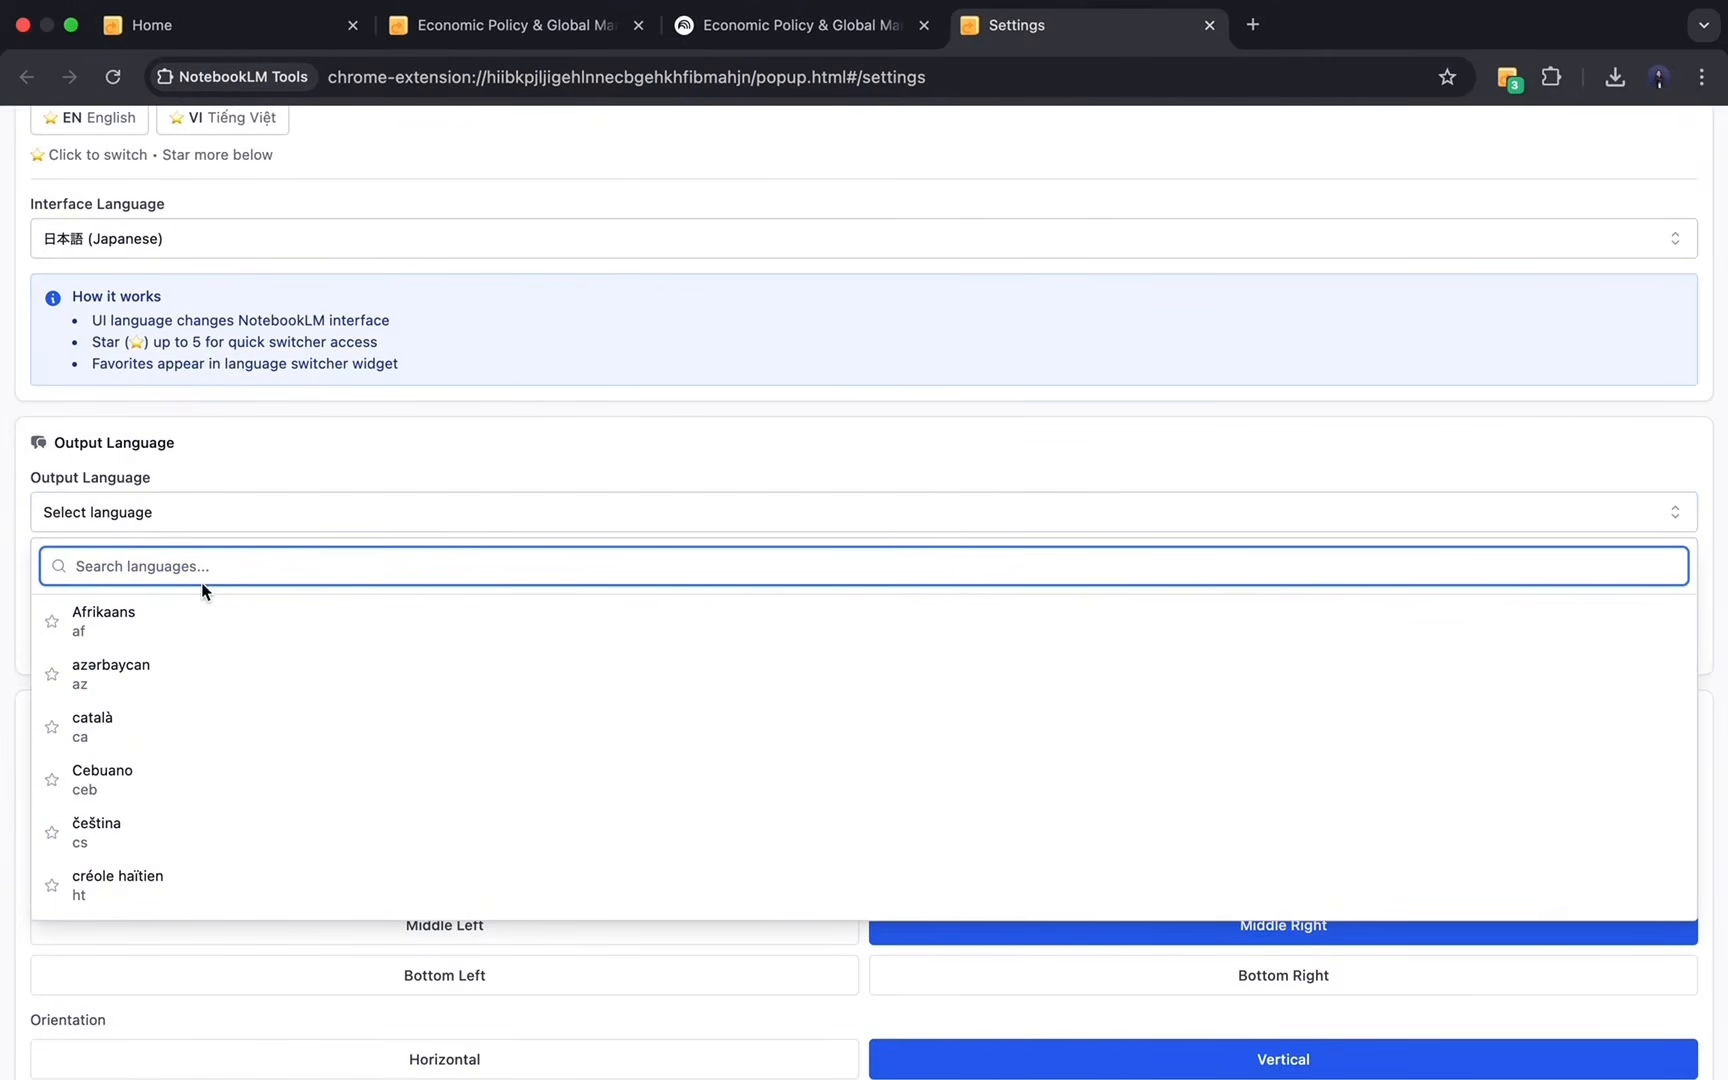
{"action": "type", "text": "eng"}
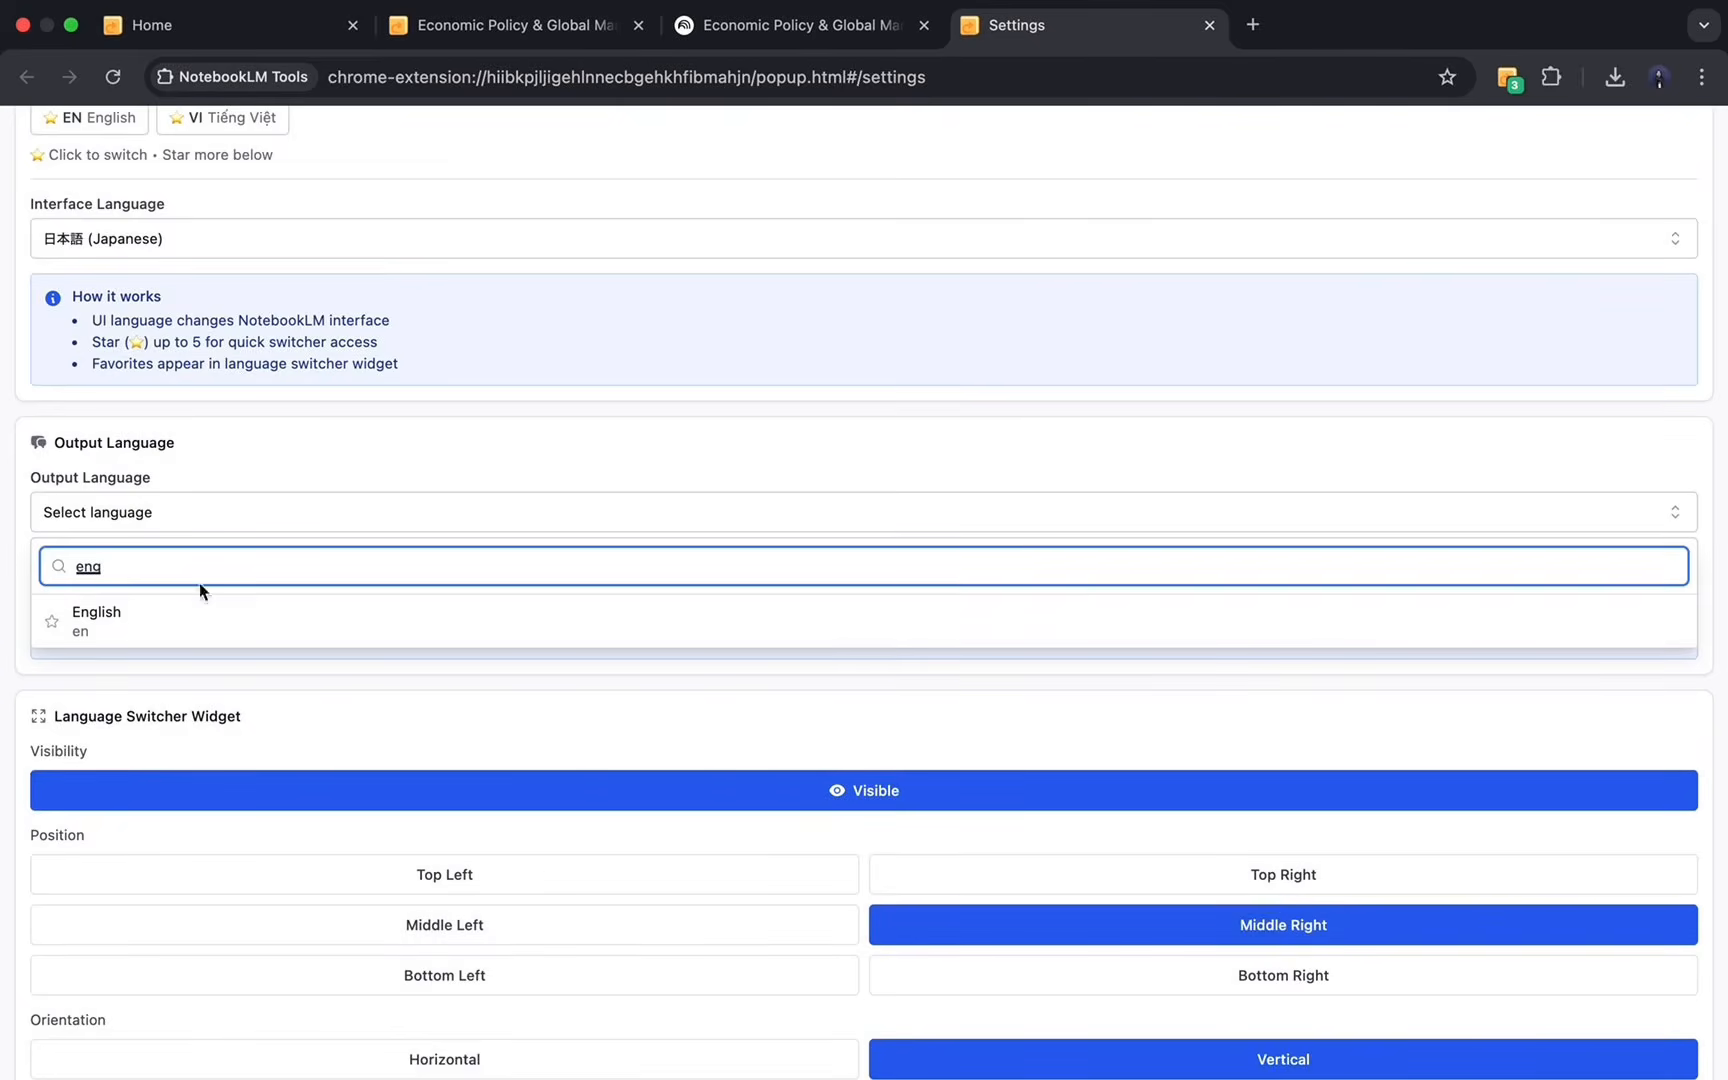
{"action": "left_click", "coordinate": [60, 621]}
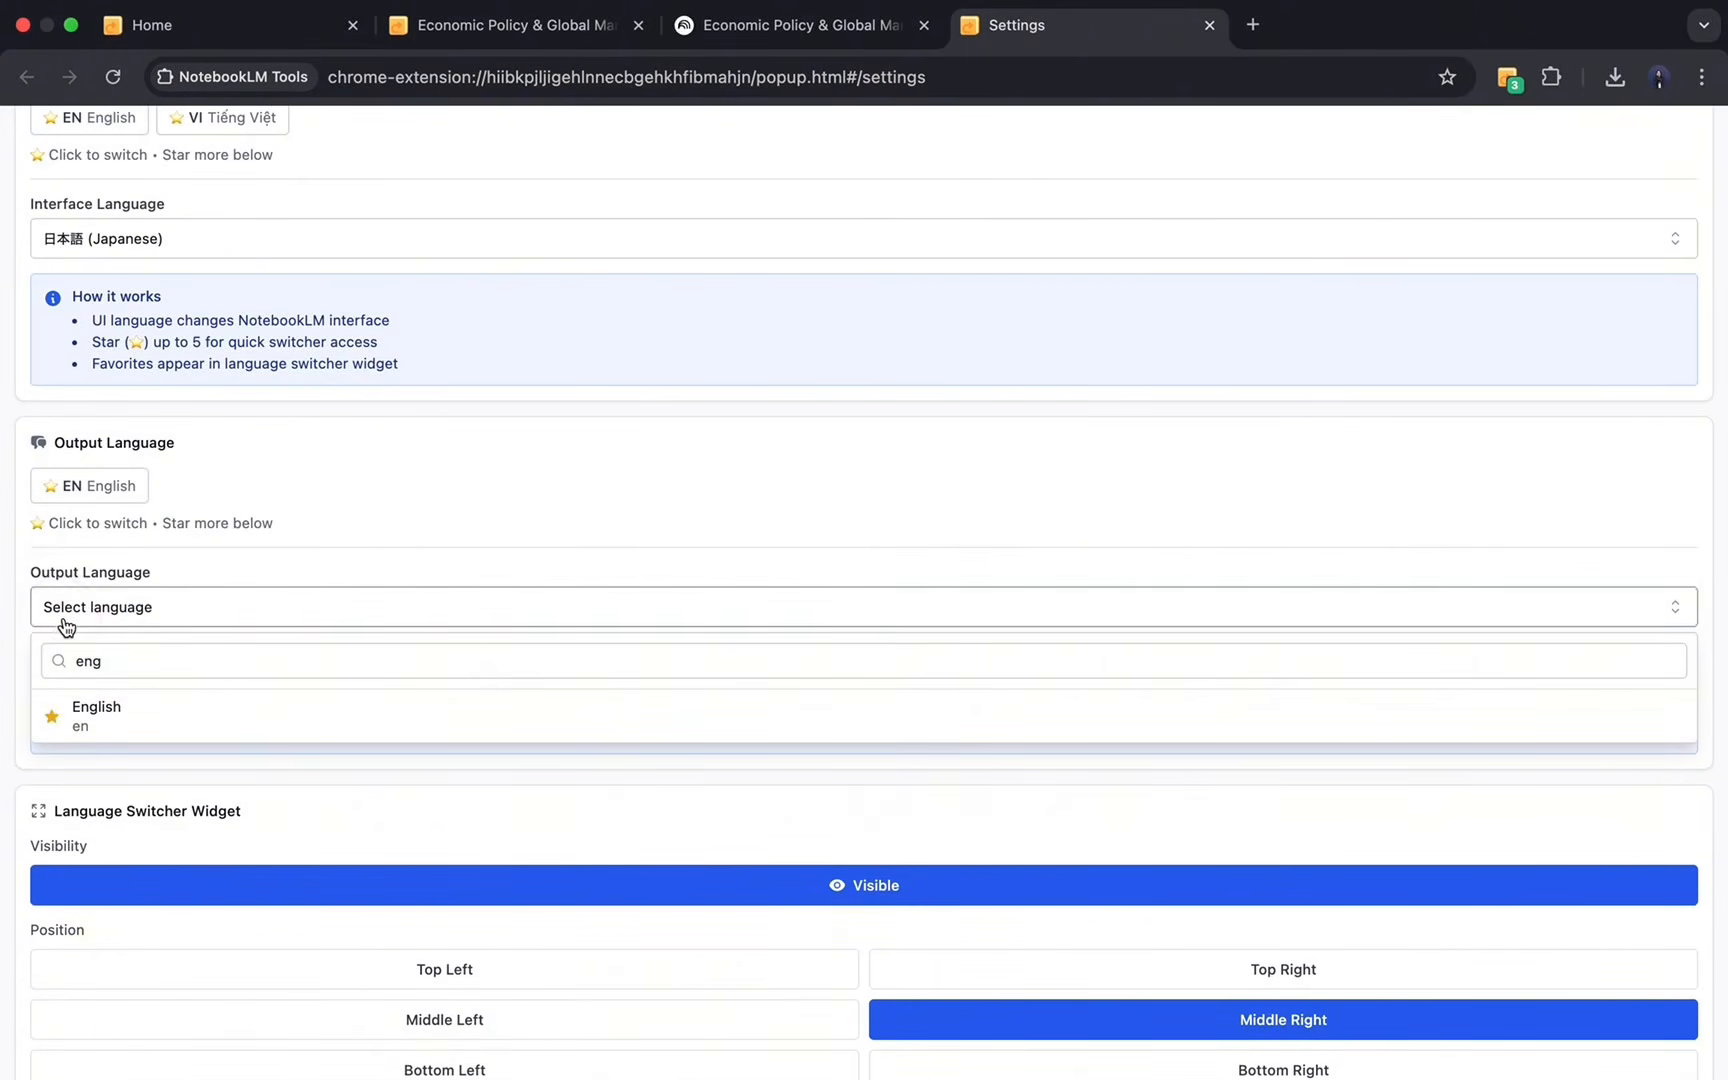
Replace the output language search with "vi" and star Tiếng Việt as a favorite.
{"action": "left_click", "coordinate": [136, 665]}
{"action": "key", "text": "BackSpace"}
{"action": "key", "text": "BackSpace"}
{"action": "key", "text": "BackSpace"}
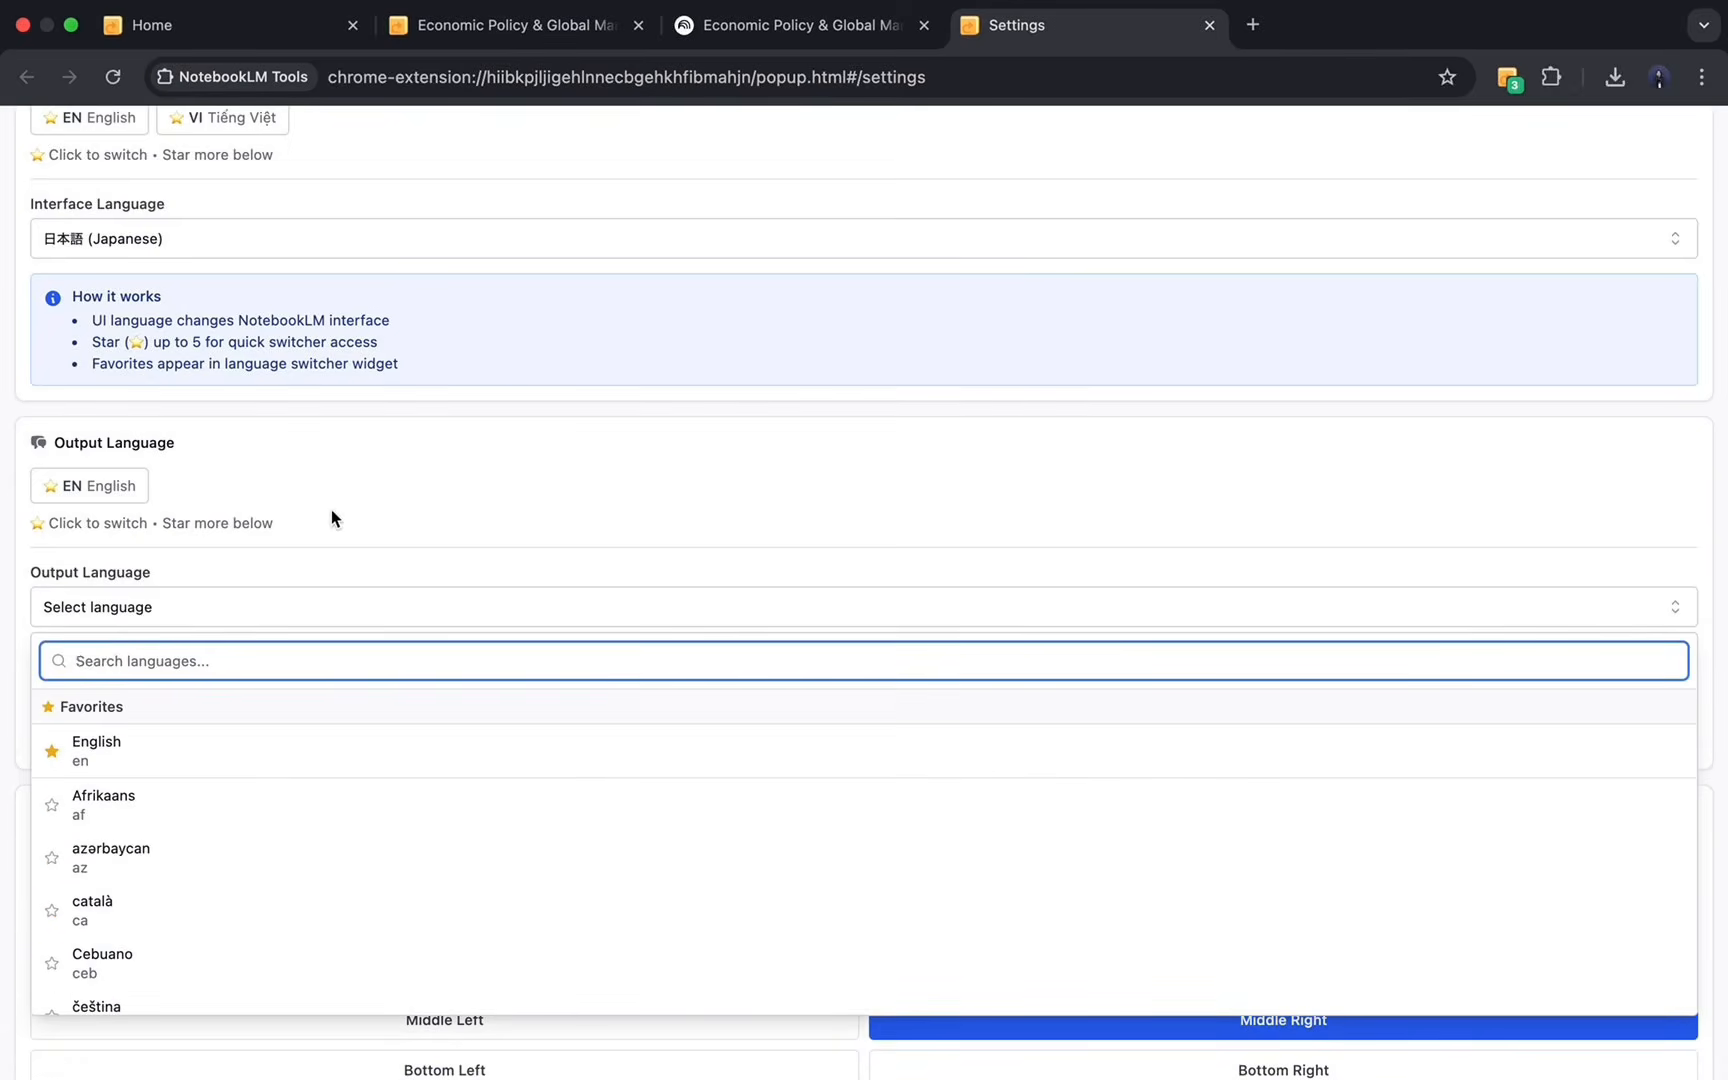
{"action": "type", "text": "vi"}
{"action": "left_click", "coordinate": [52, 822]}
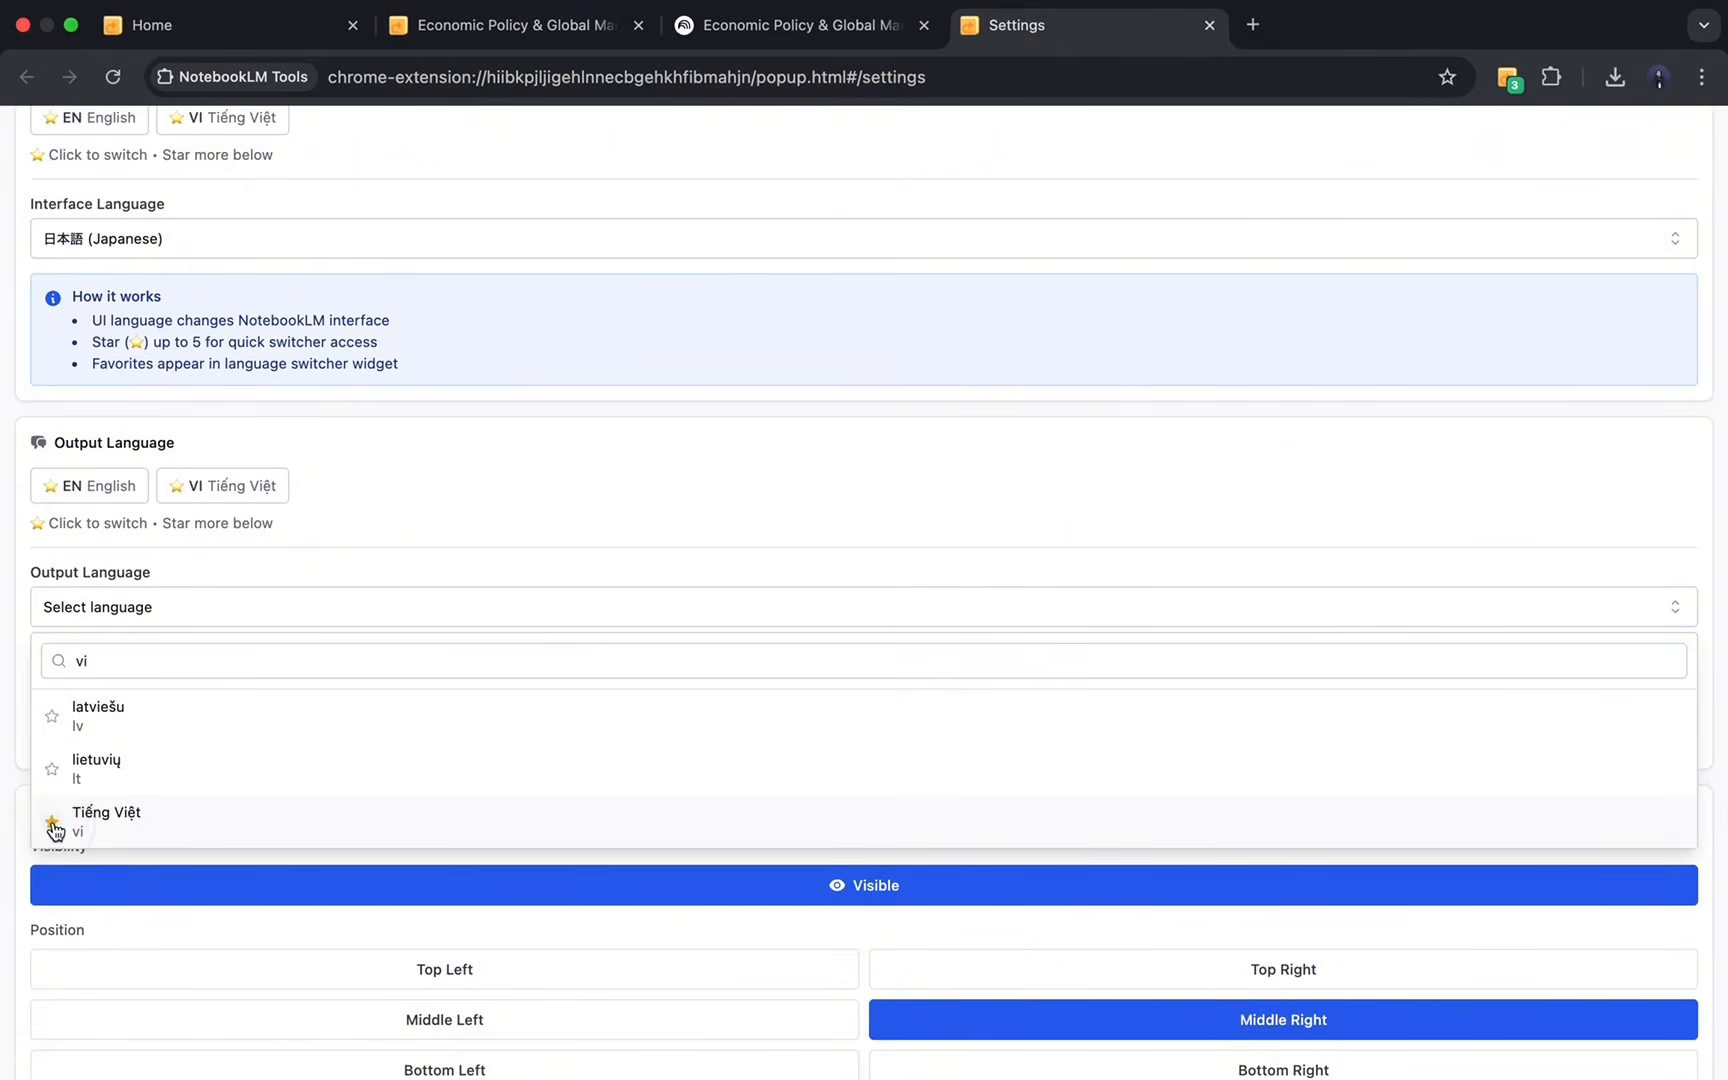
Search the output languages for "ja", star 日本語 as a favorite, and close the language list.
{"action": "left_click", "coordinate": [139, 660]}
{"action": "key", "text": "BackSpace"}
{"action": "key", "text": "BackSpace"}
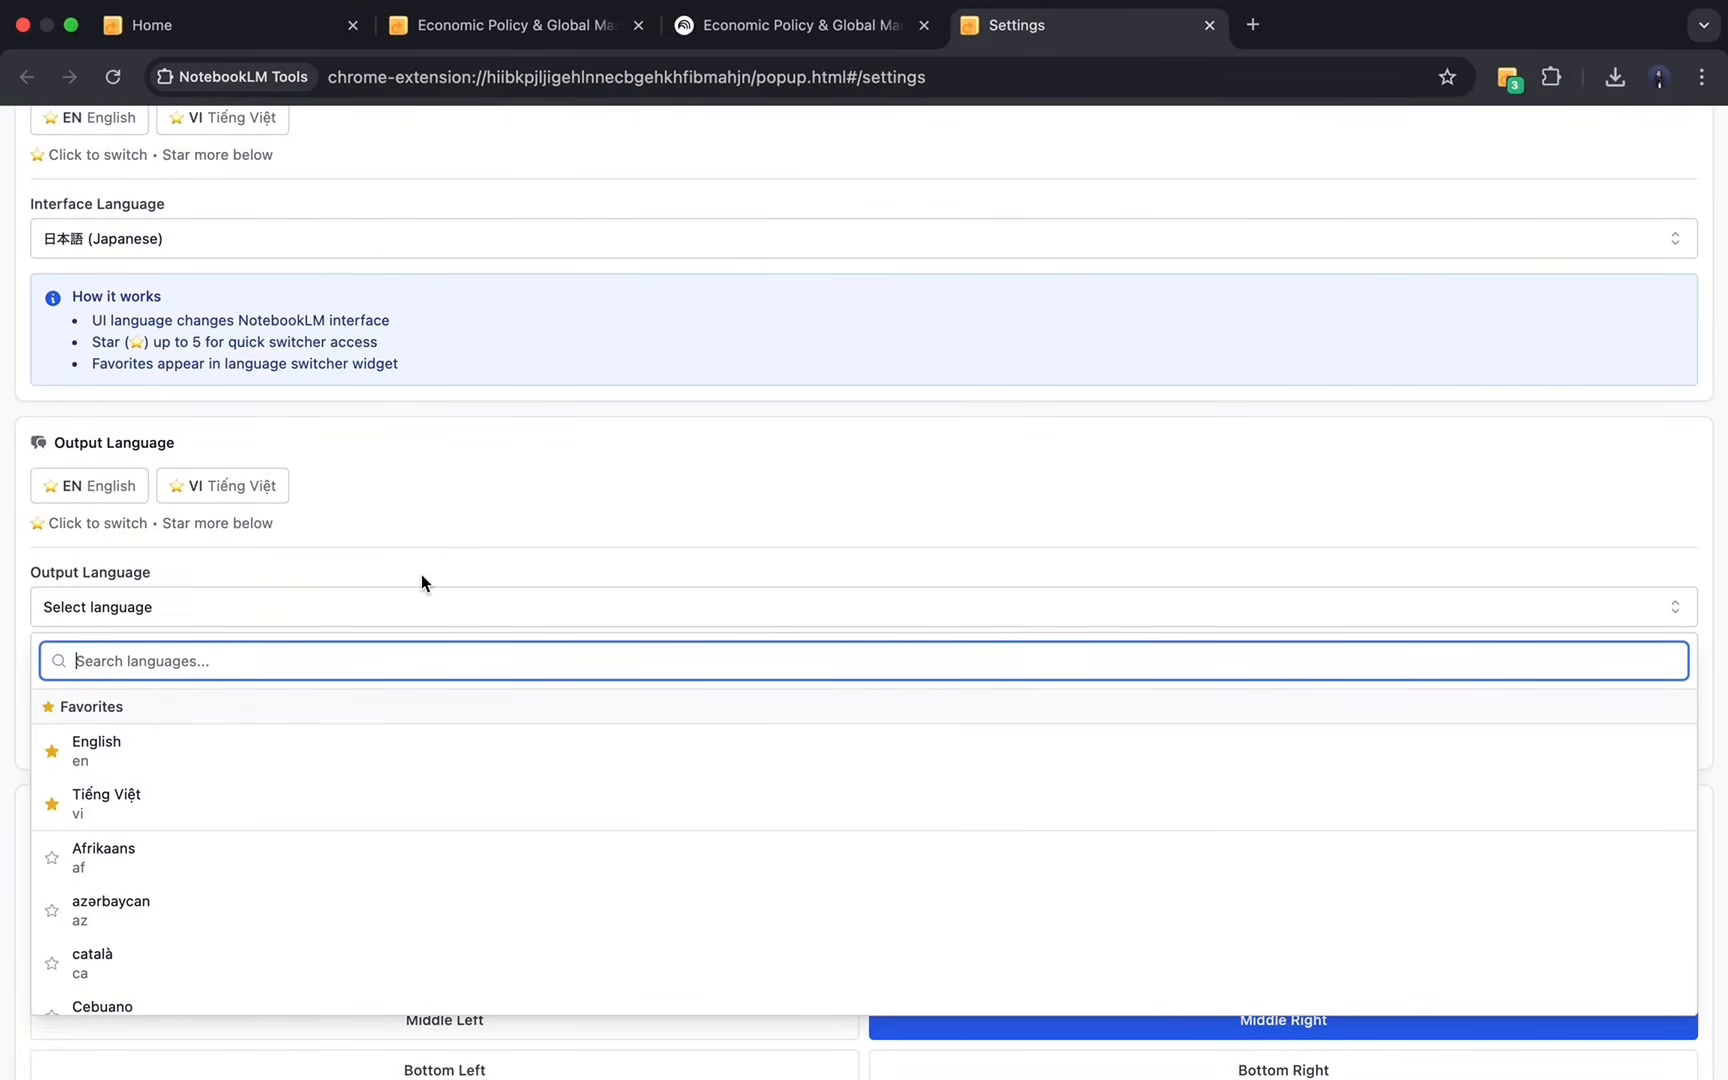
{"action": "type", "text": "ja"}
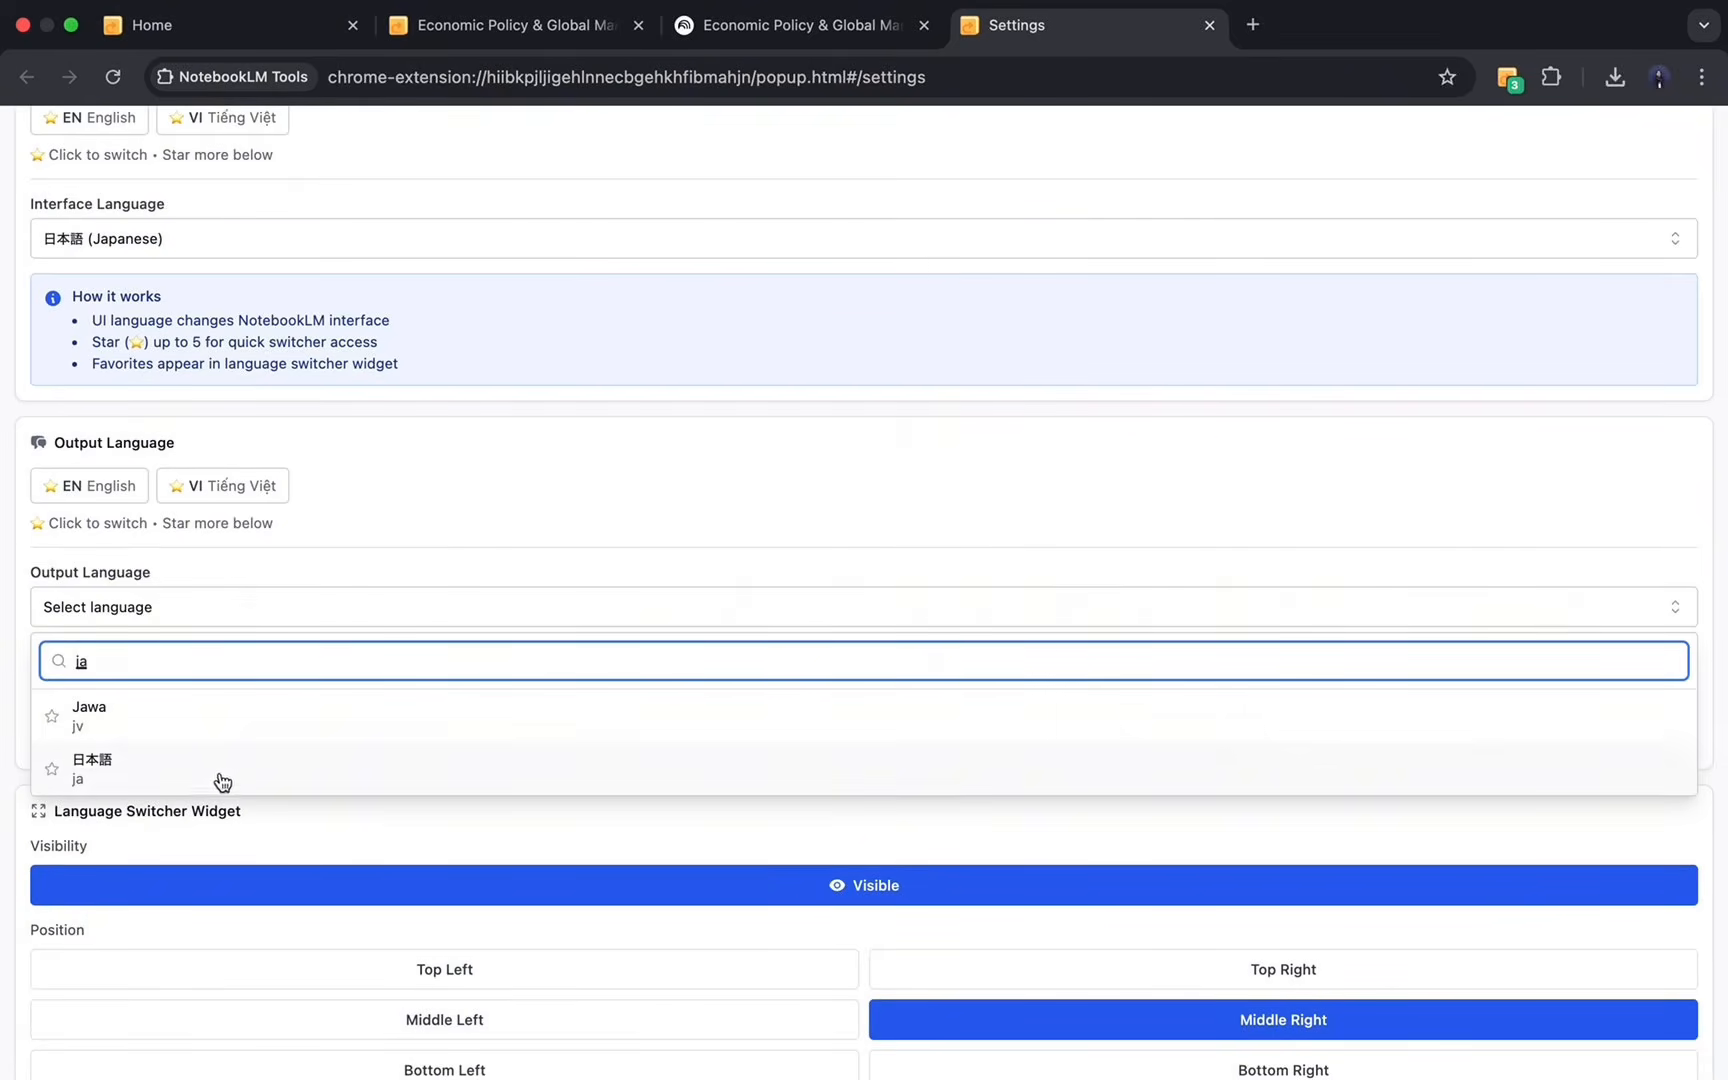
{"action": "left_click", "coordinate": [52, 769]}
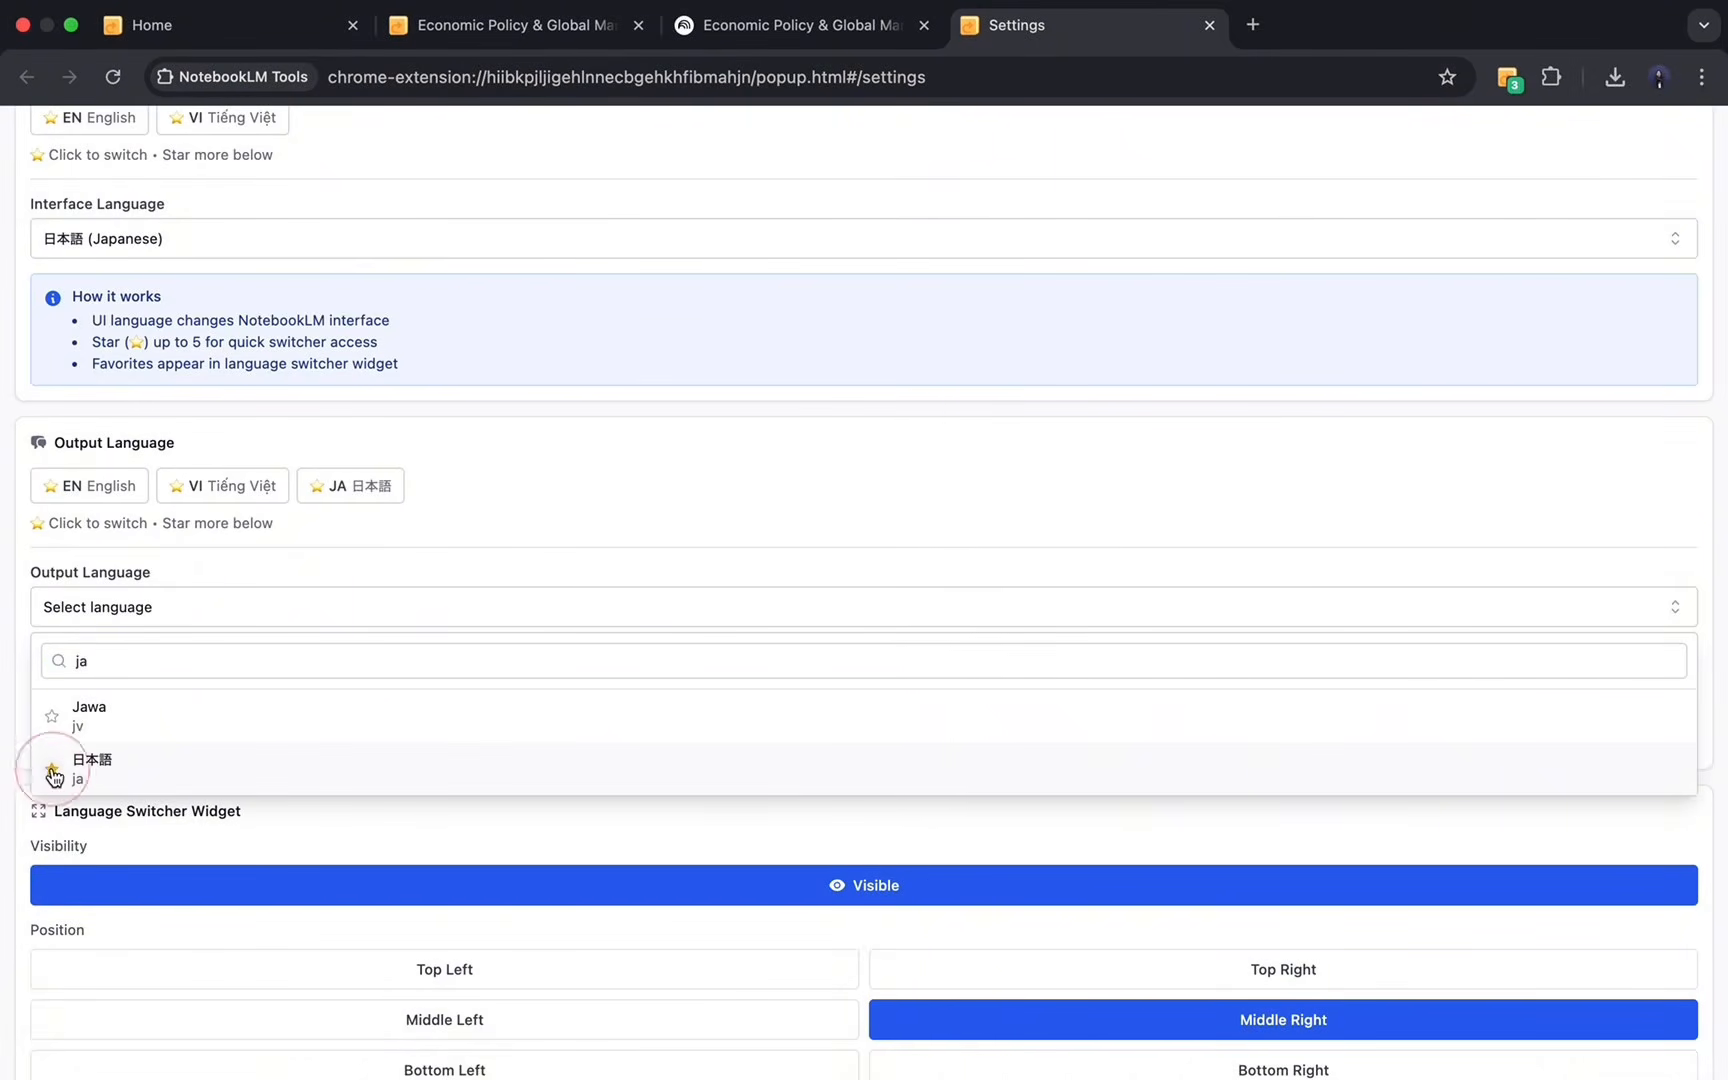
{"action": "left_click", "coordinate": [647, 460]}
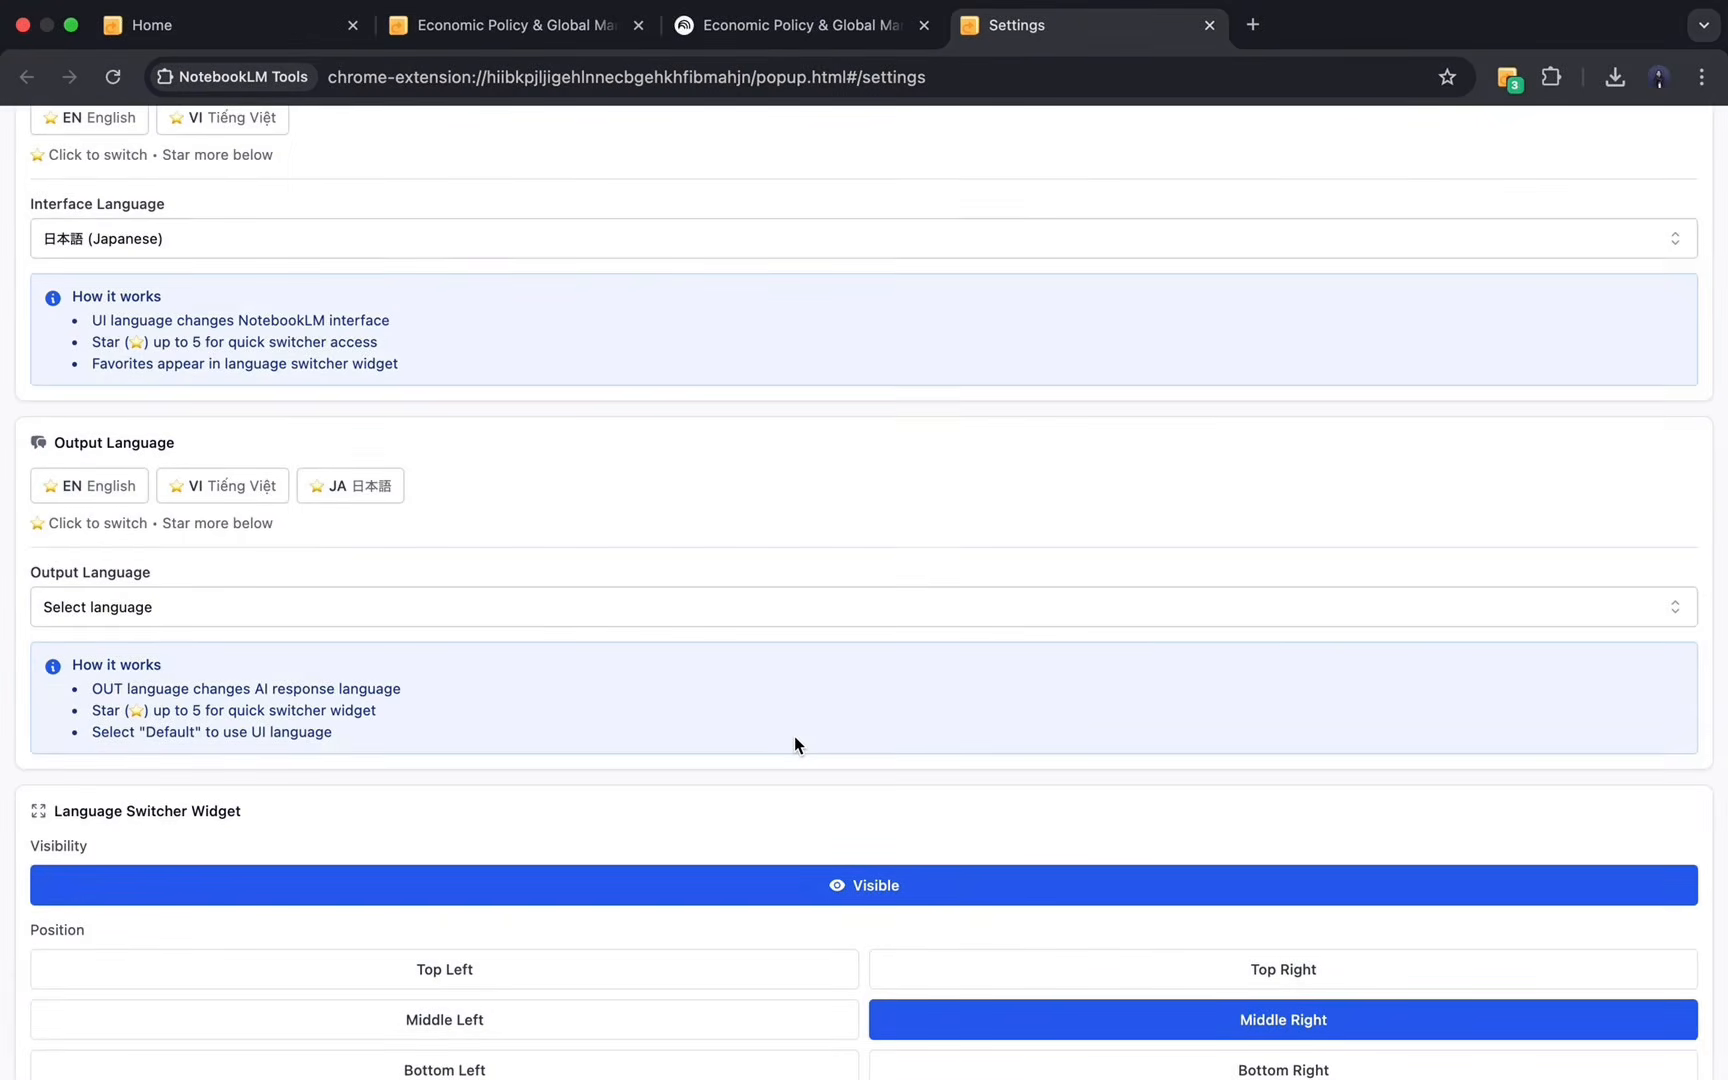
{"action": "scroll", "coordinate": [794, 736], "scroll_direction": "up", "scroll_amount": 5}
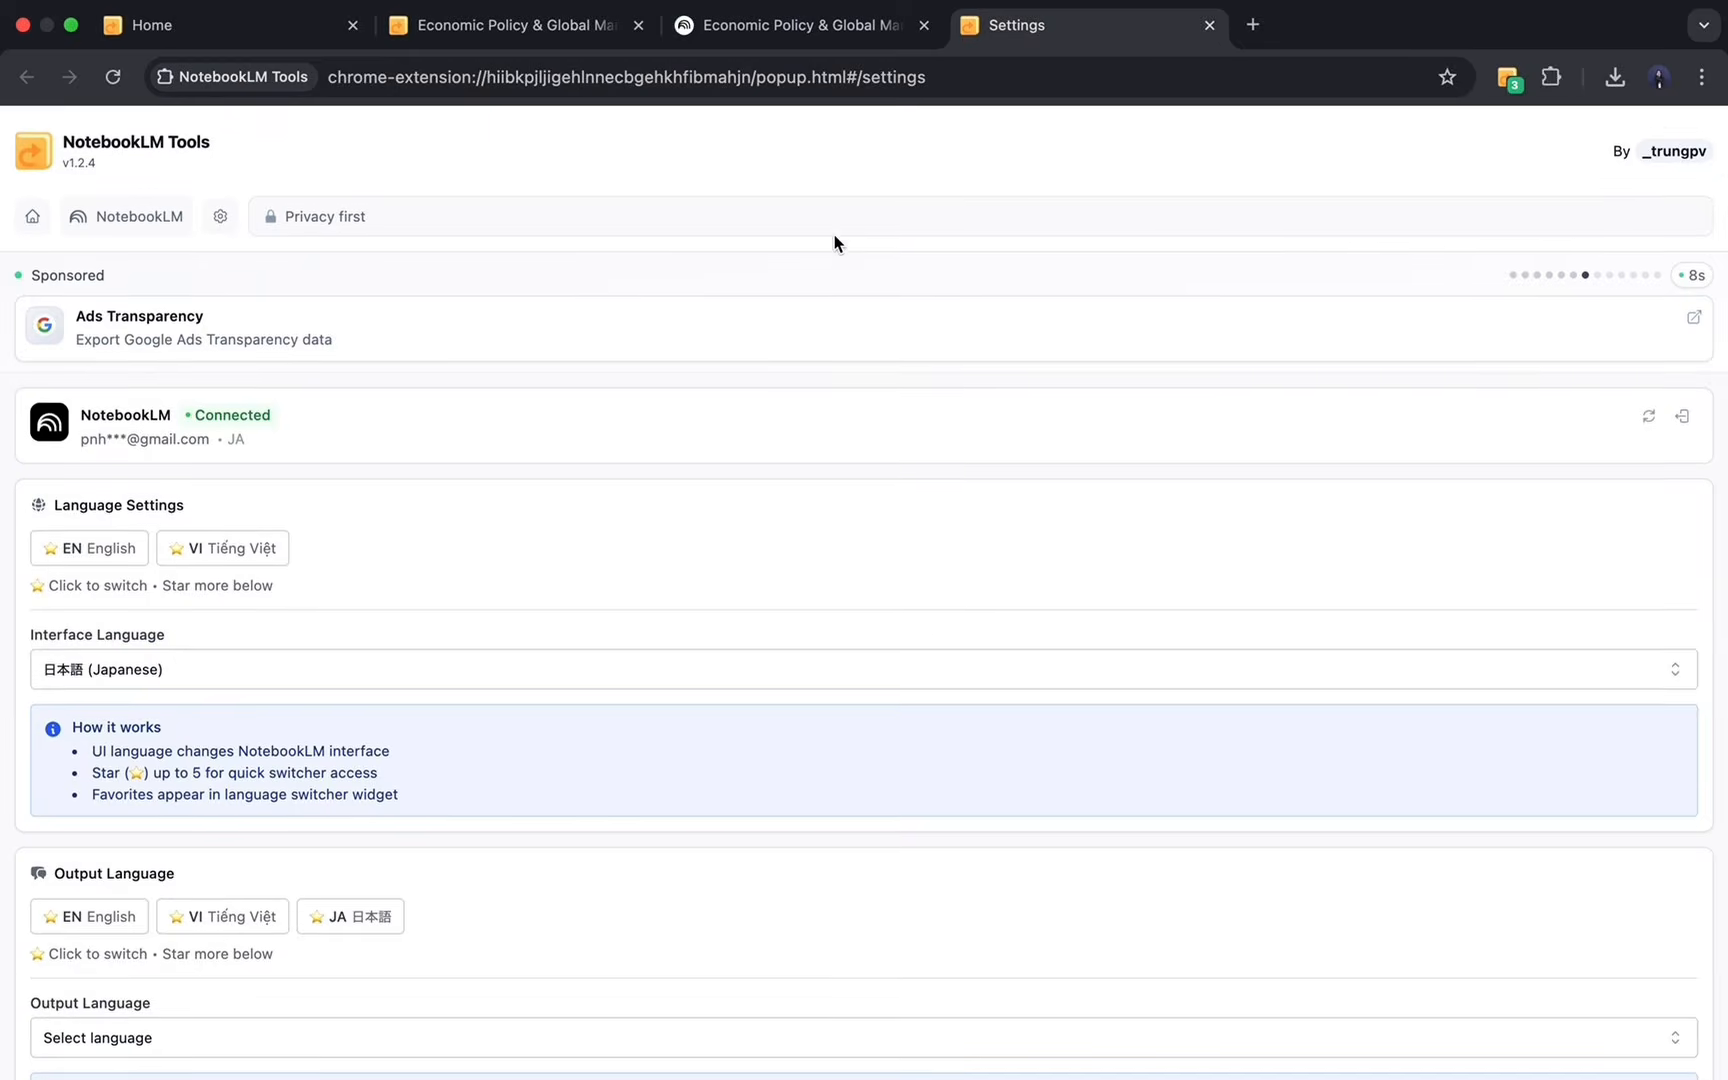
In the NotebookLM tab of "Economic Policy & Global Markets", try Vietnamese as the interface language and set it to English.
{"action": "left_click", "coordinate": [748, 28]}
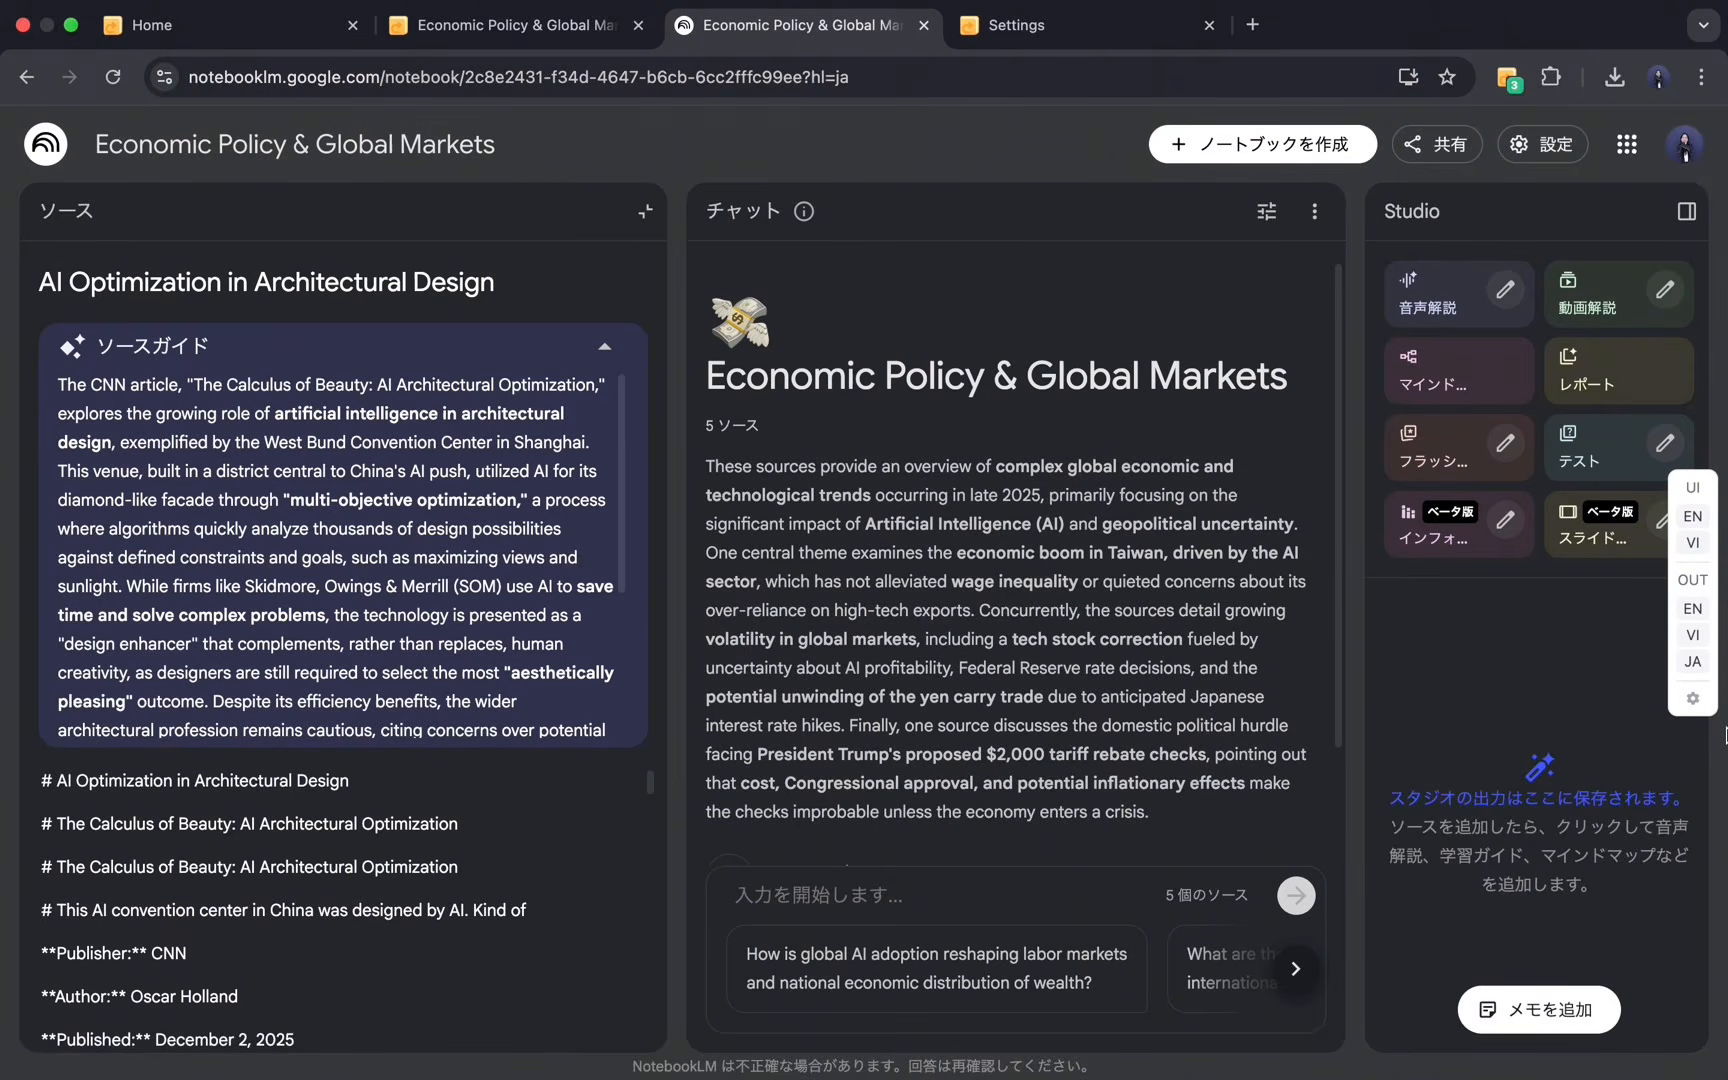
{"action": "left_click", "coordinate": [1697, 546]}
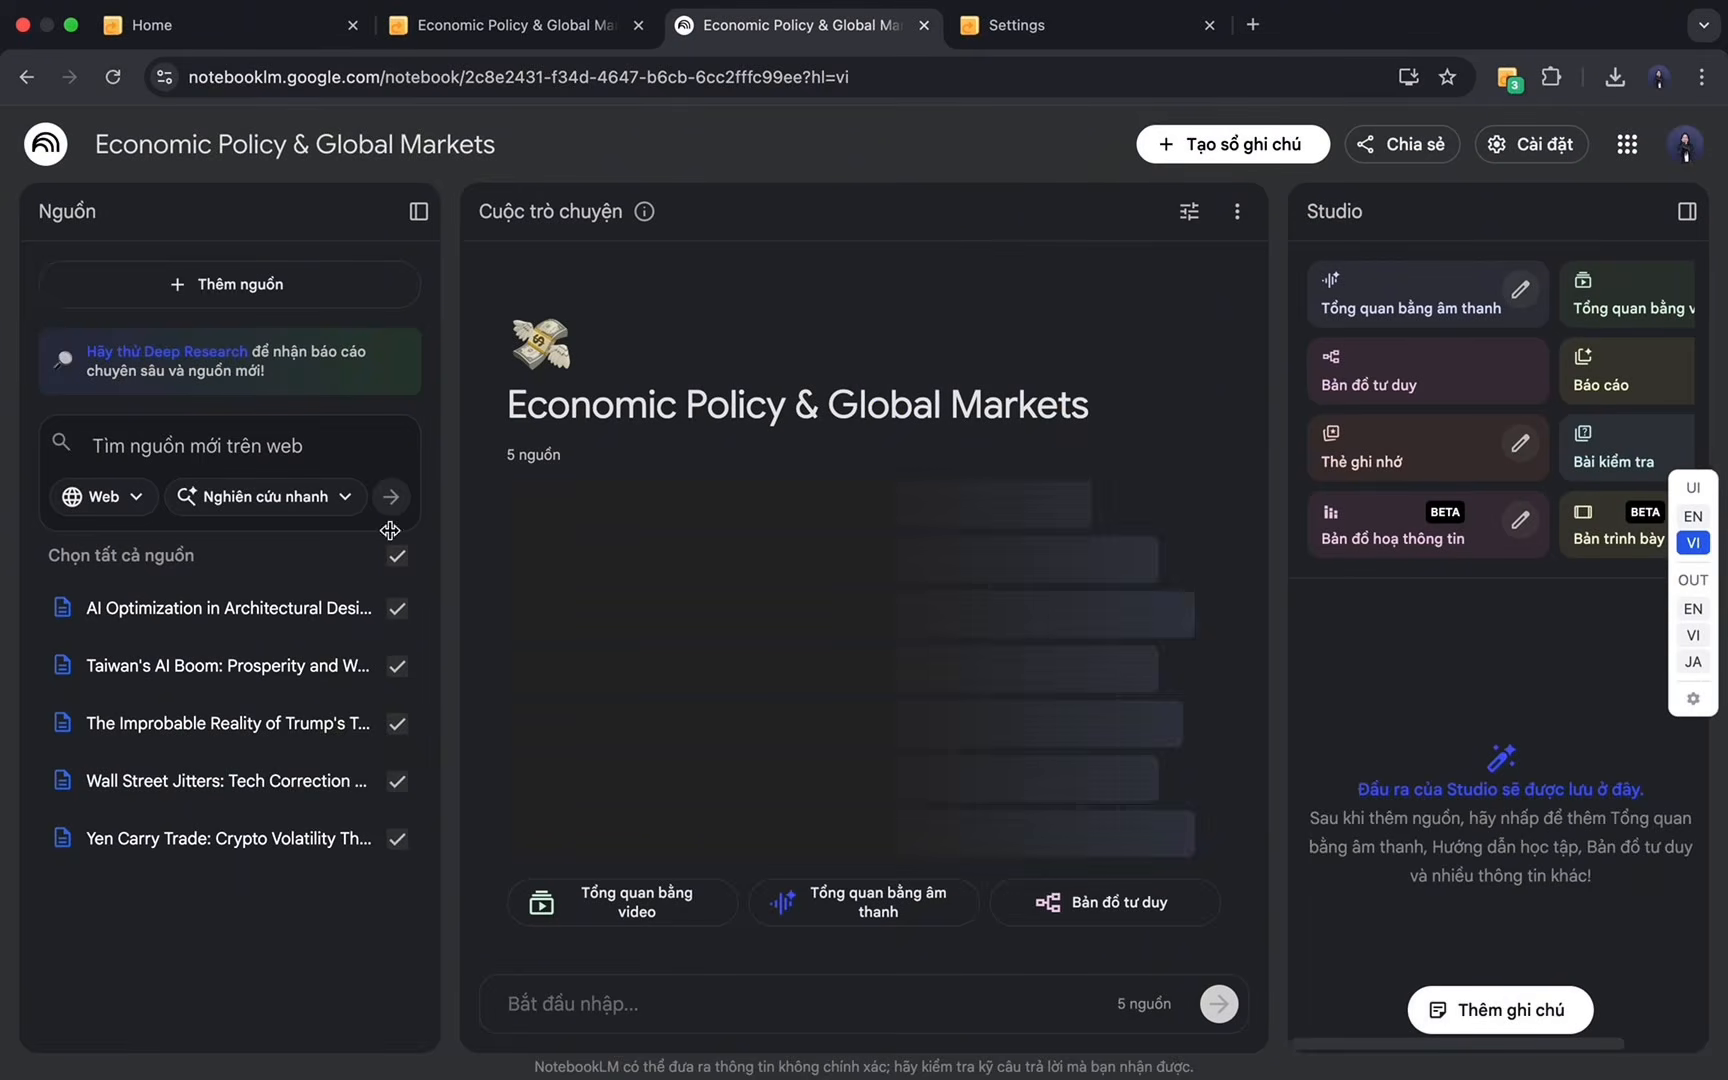
{"action": "left_click", "coordinate": [1311, 811]}
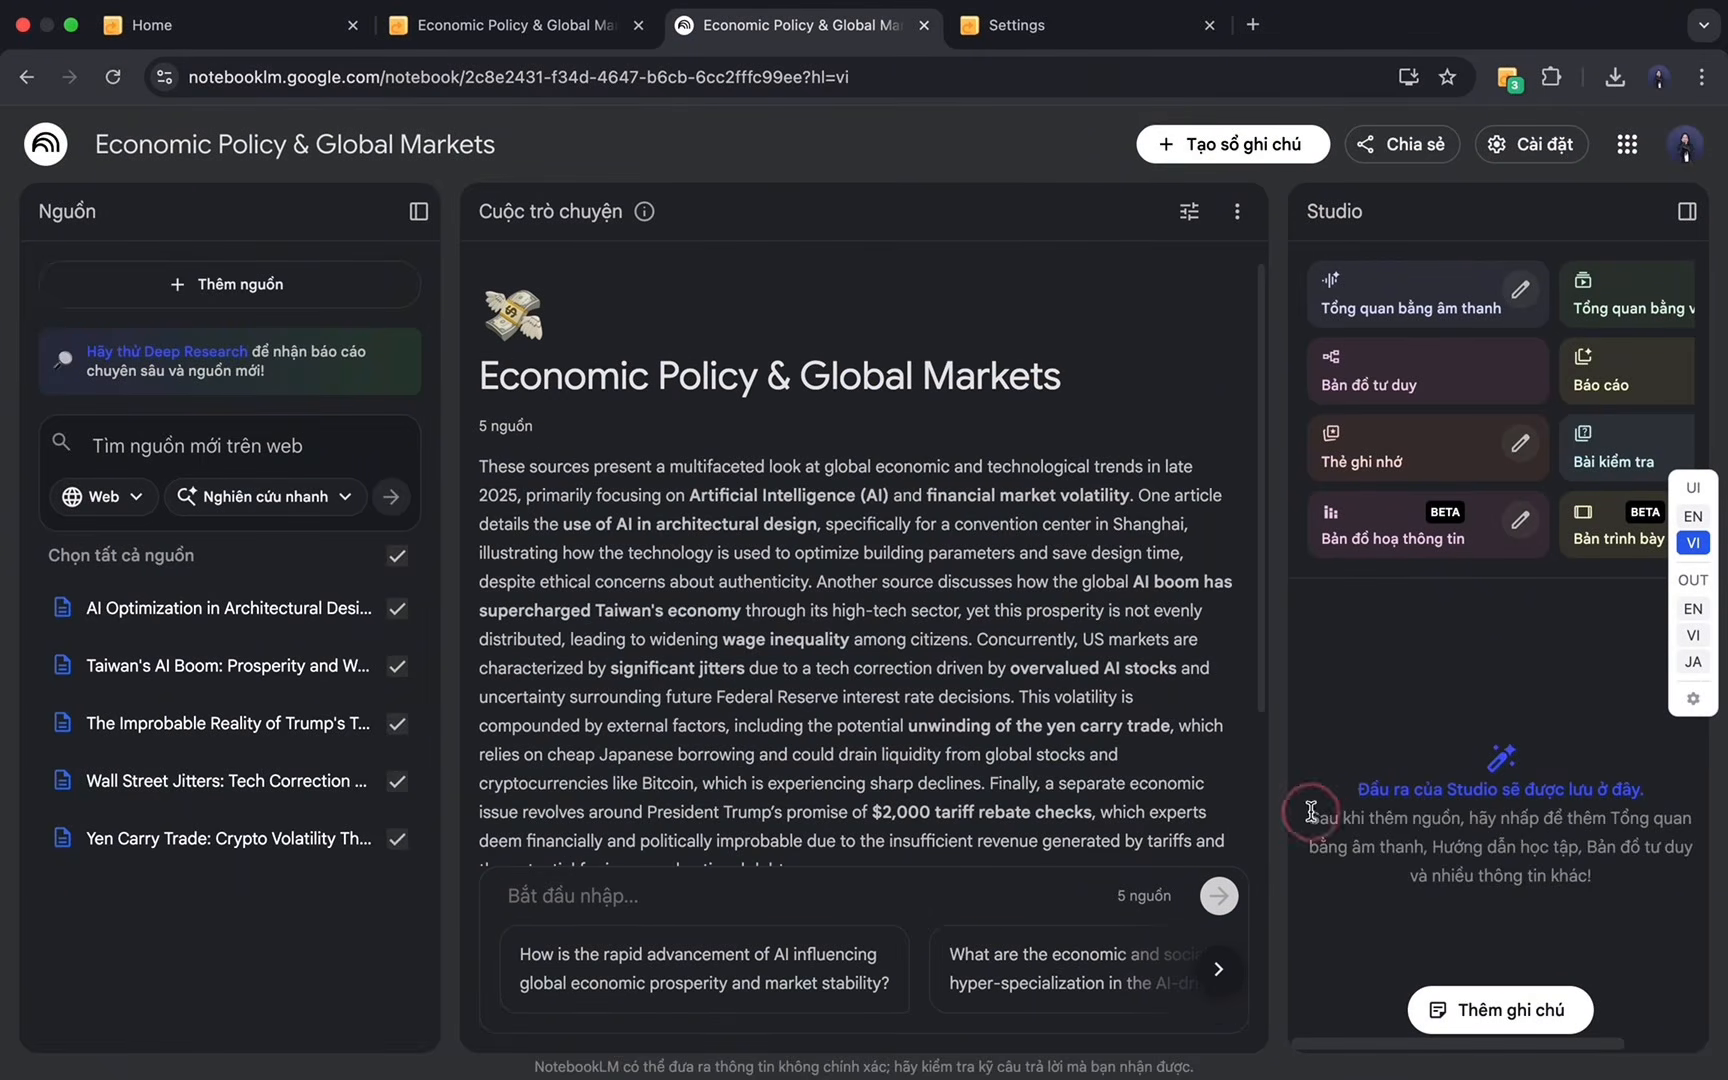
{"action": "left_click_drag", "start_coordinate": [1311, 811], "coordinate": [1634, 873]}
{"action": "left_click", "coordinate": [1634, 873]}
{"action": "left_click", "coordinate": [1693, 520]}
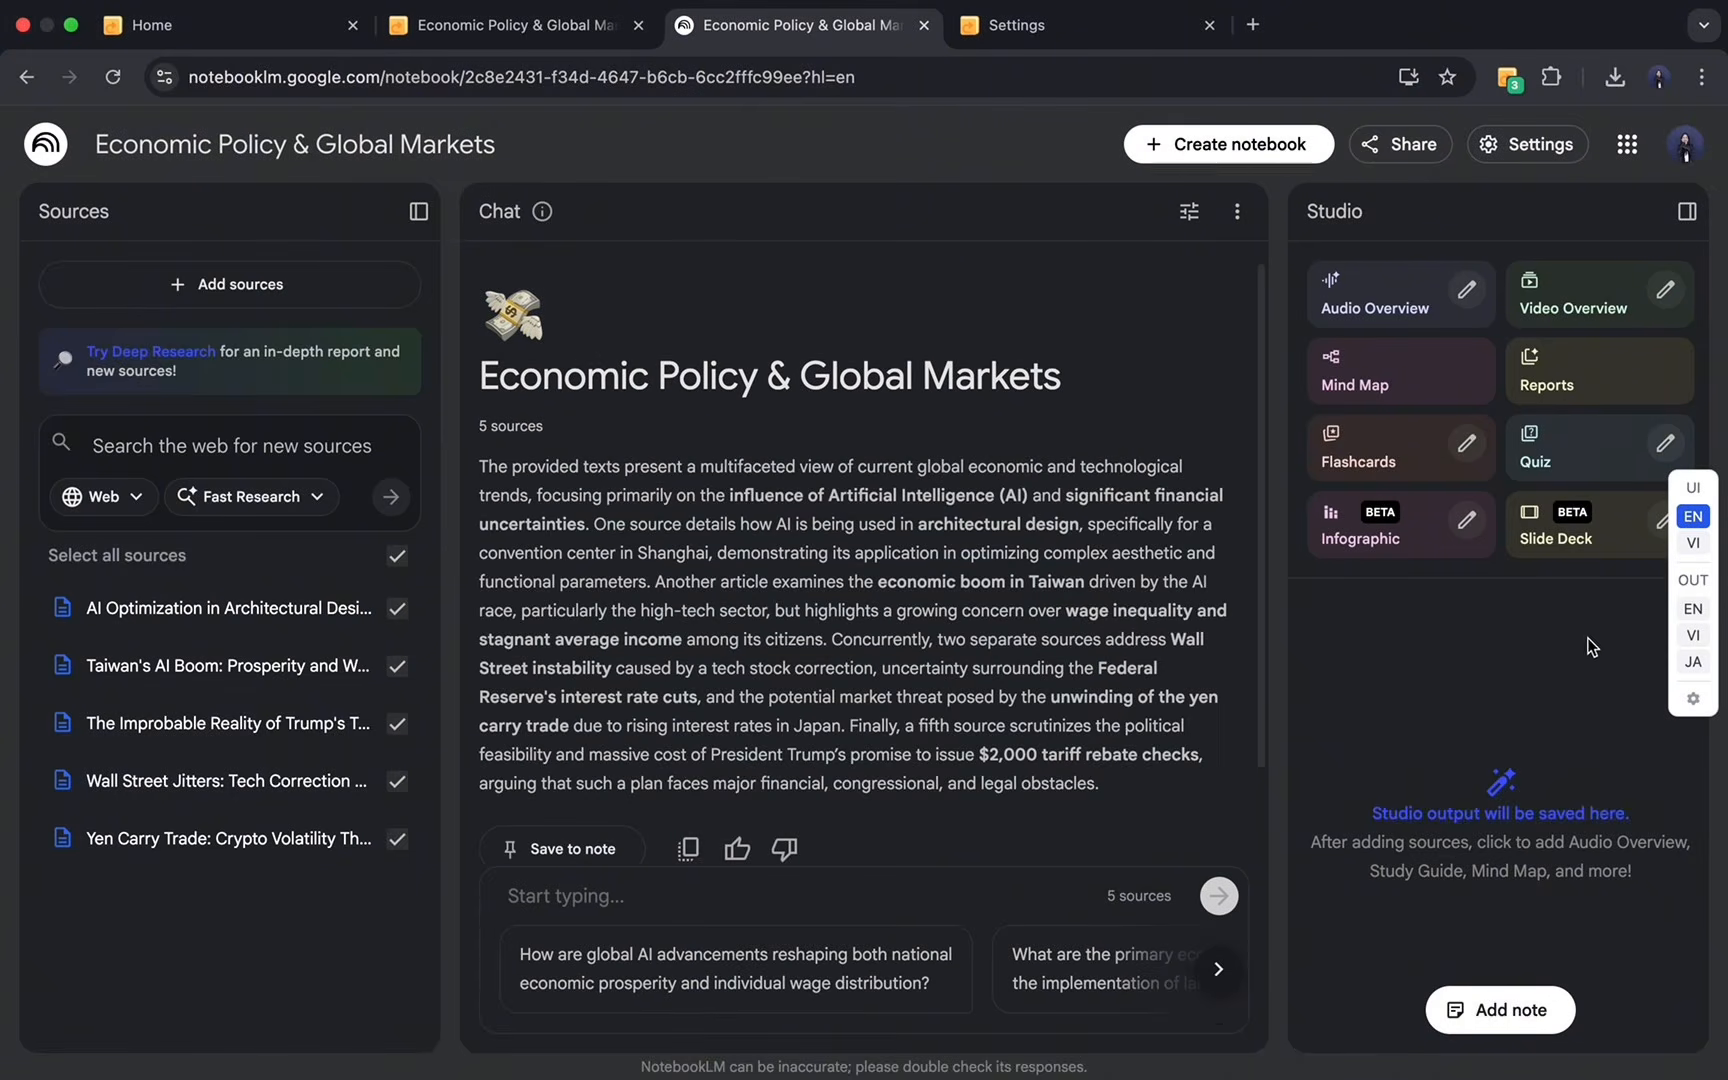
Switch the output language to Vietnamese and examine the opening lines of the notebook summary.
{"action": "left_click", "coordinate": [1694, 636]}
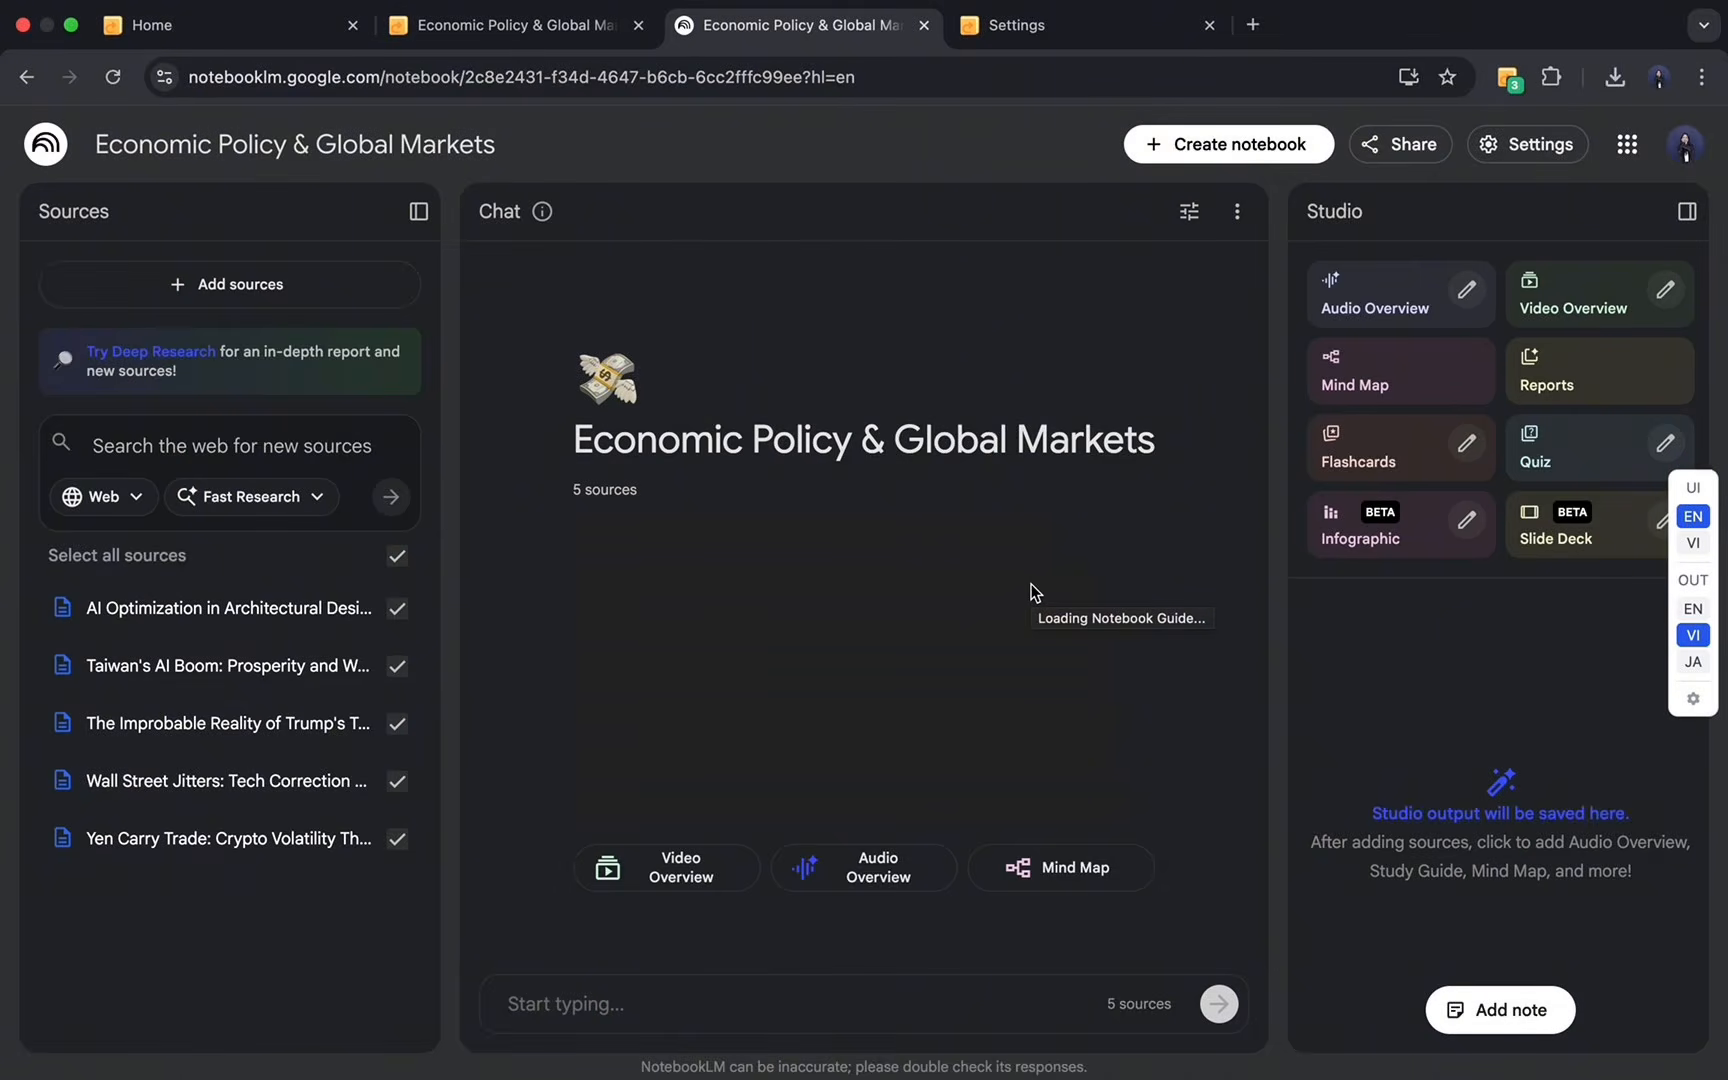
{"action": "left_click_drag", "start_coordinate": [478, 466], "coordinate": [820, 668]}
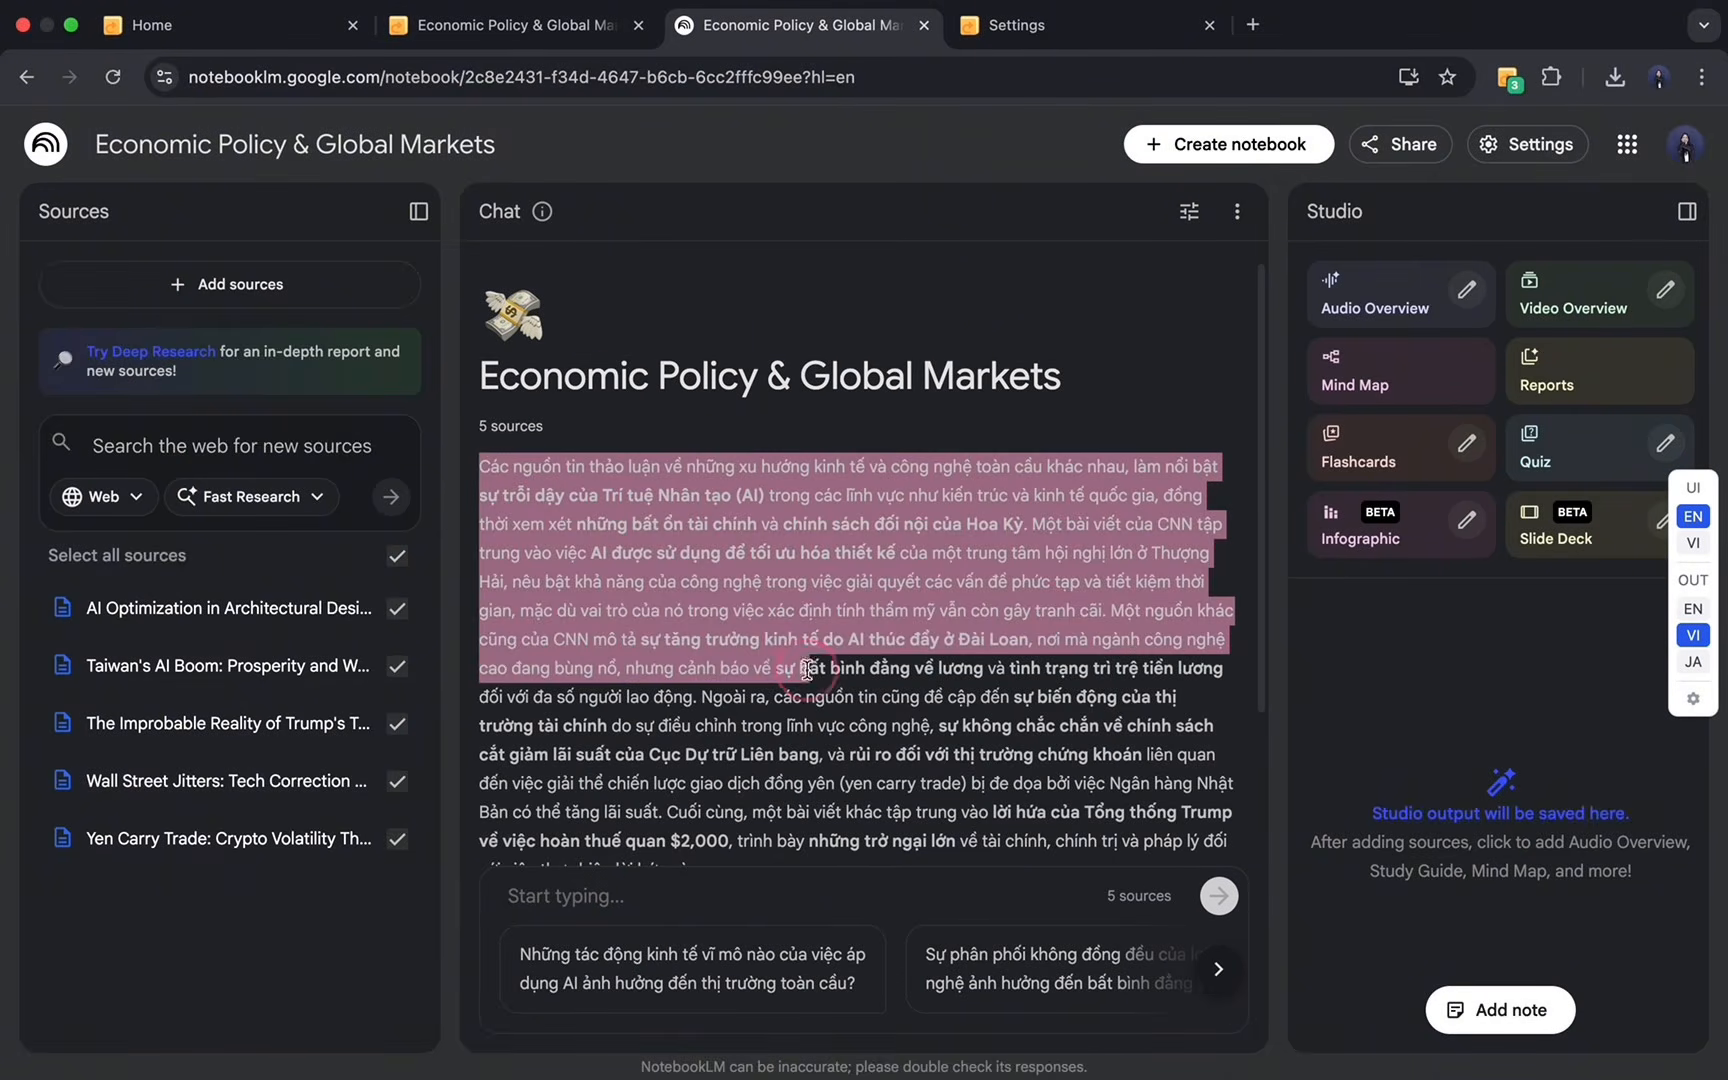
{"action": "left_click", "coordinate": [886, 670]}
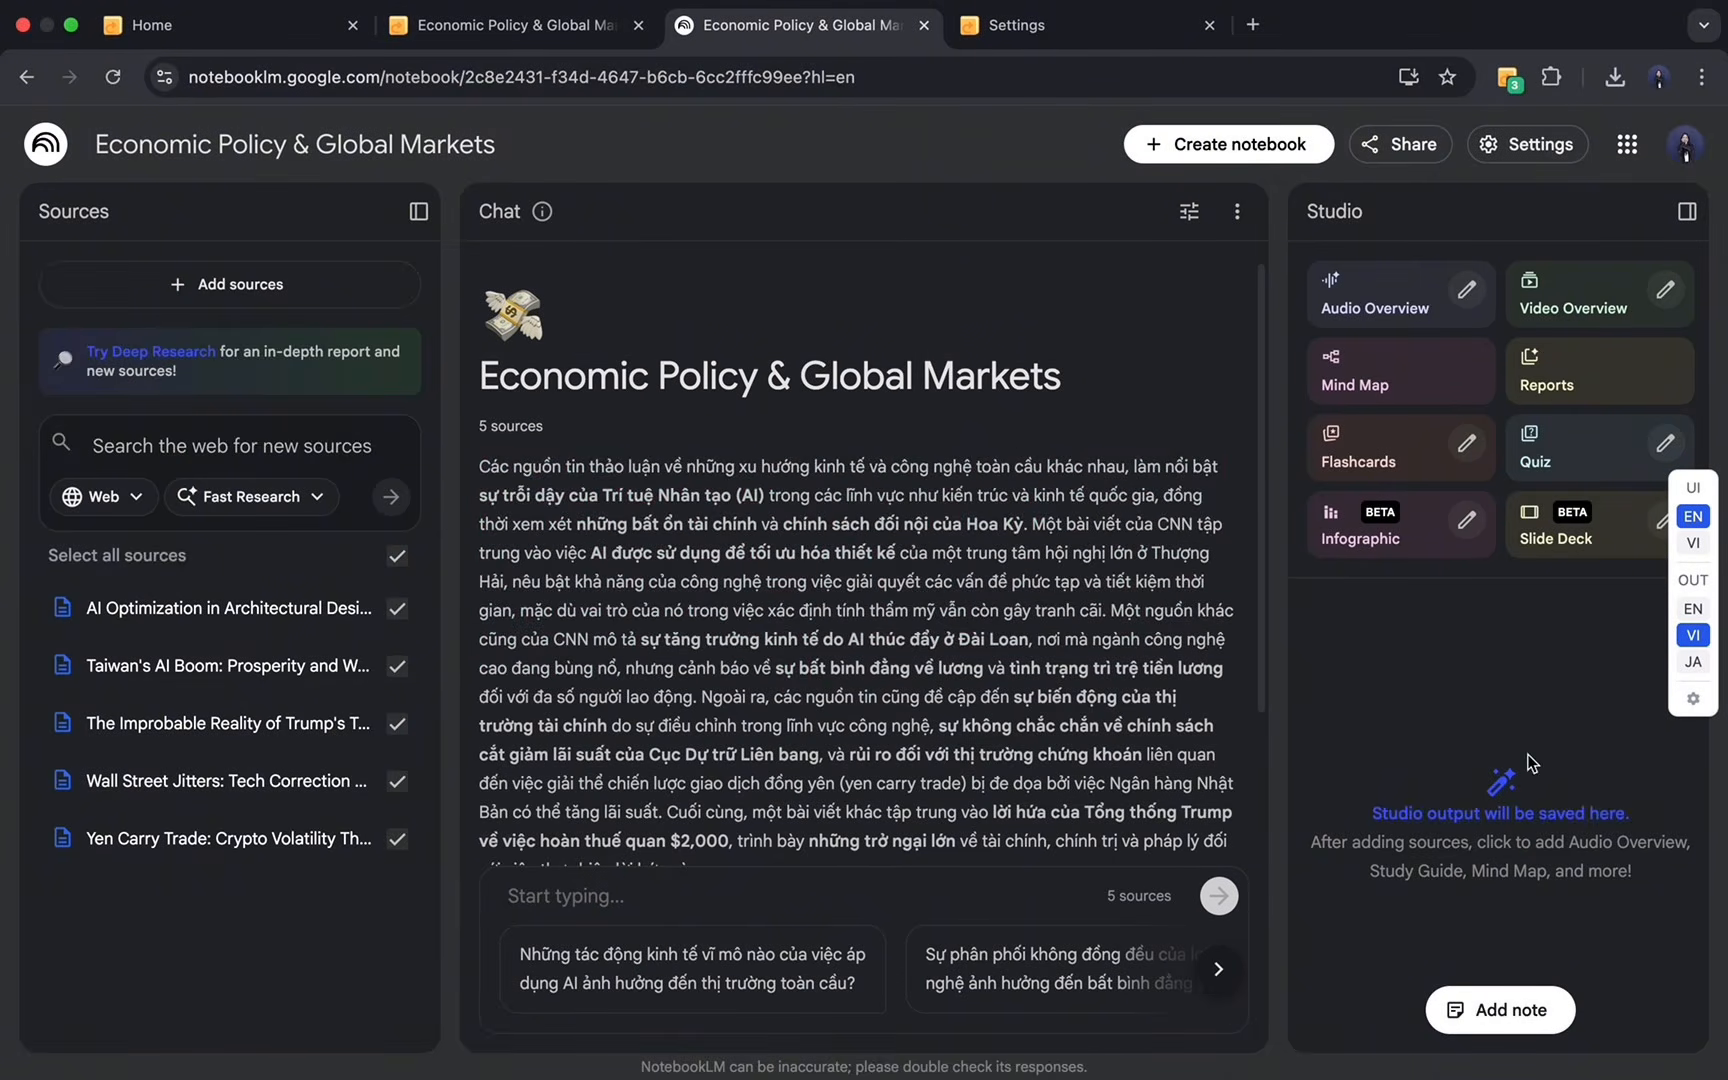
Try Japanese as the output language, examine the start of the notebook summary, and switch the output to English.
{"action": "left_click", "coordinate": [1695, 664]}
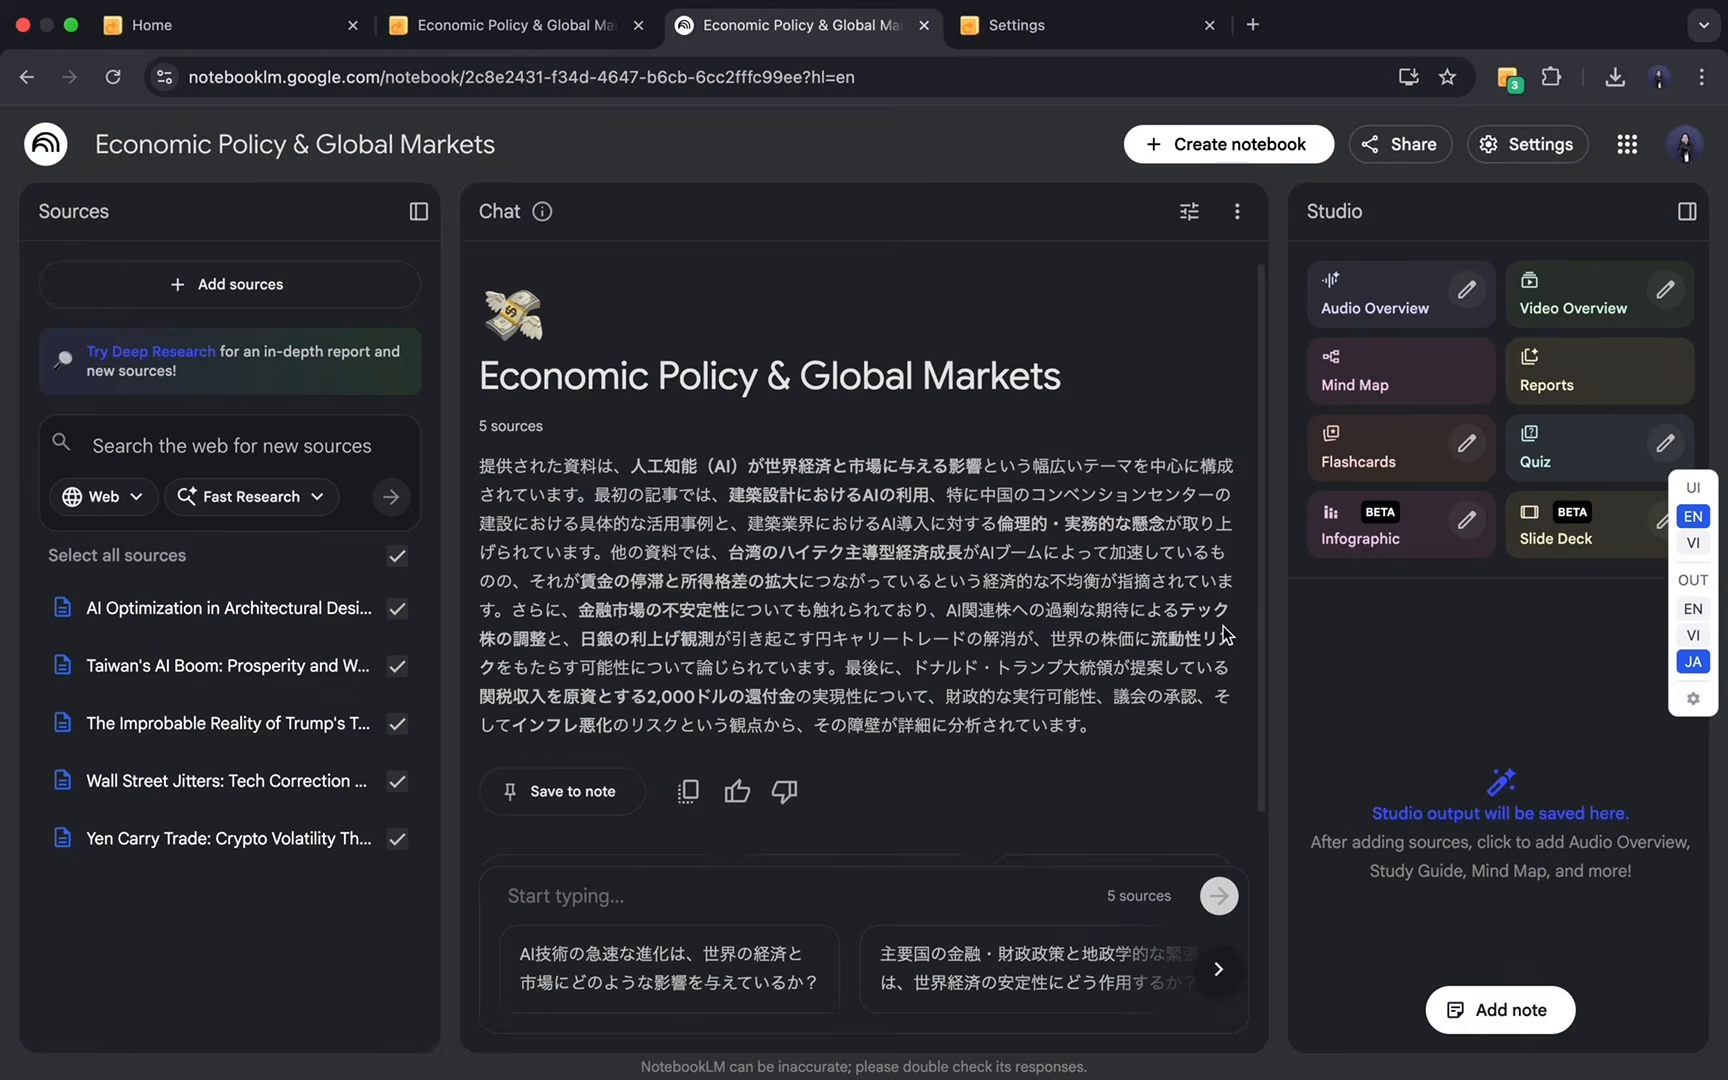
{"action": "left_click_drag", "start_coordinate": [478, 466], "coordinate": [862, 600]}
{"action": "left_click", "coordinate": [1294, 722]}
{"action": "left_click", "coordinate": [1694, 612]}
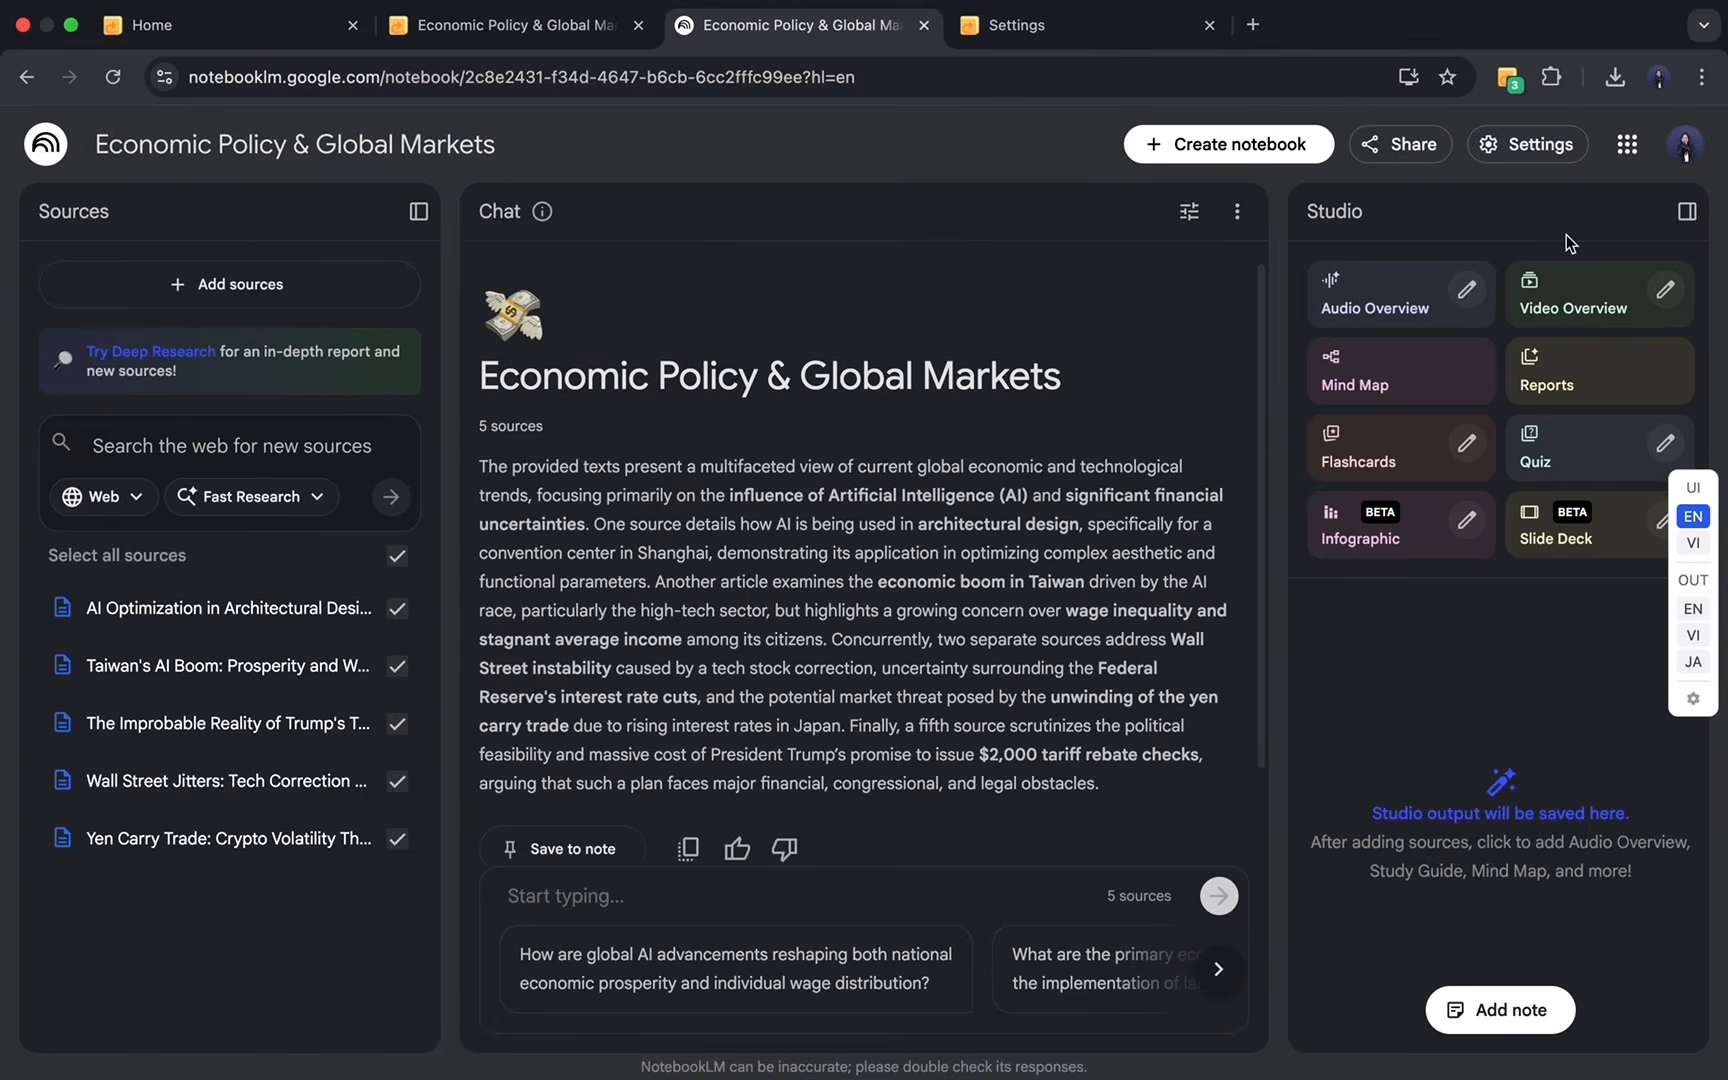
Open the NotebookLM Tools popup, try the Top Right, Bottom Right and Bottom Left positions for the language switcher widget, and restore Middle Right.
{"action": "left_click", "coordinate": [1507, 77]}
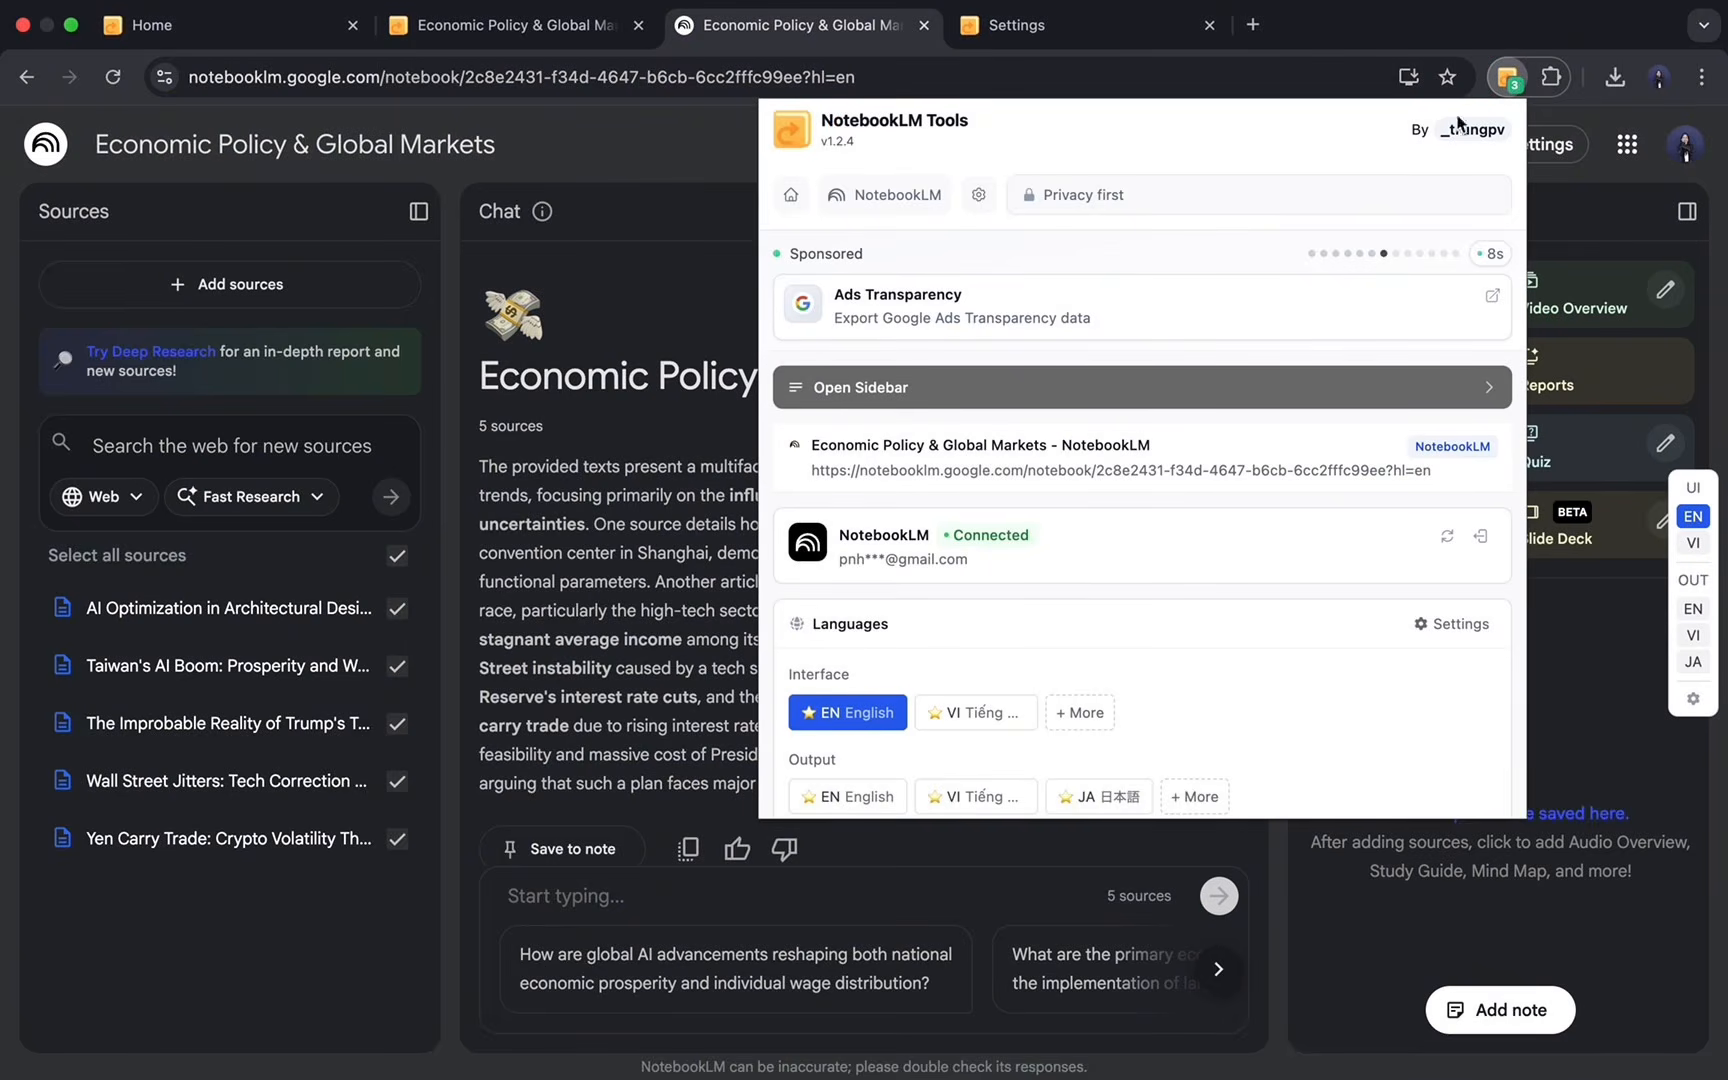
{"action": "scroll", "coordinate": [1064, 588], "scroll_direction": "down", "scroll_amount": 5}
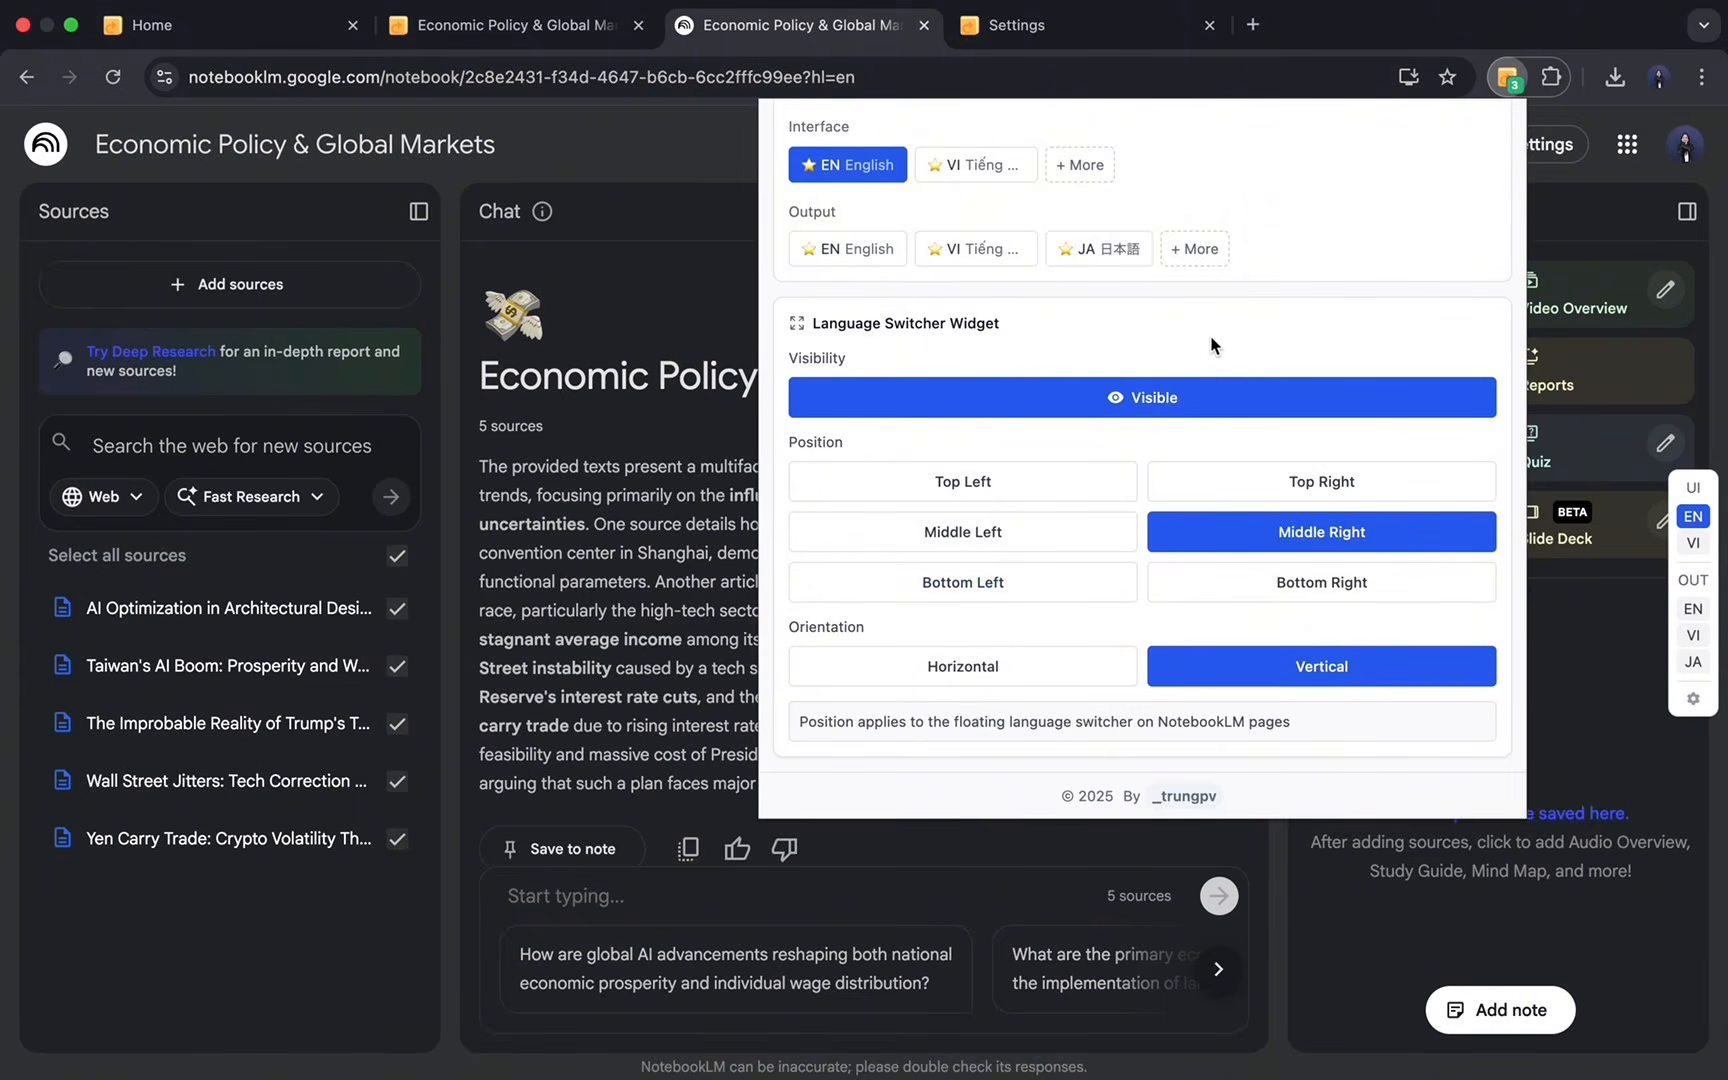
{"action": "left_click", "coordinate": [1298, 485]}
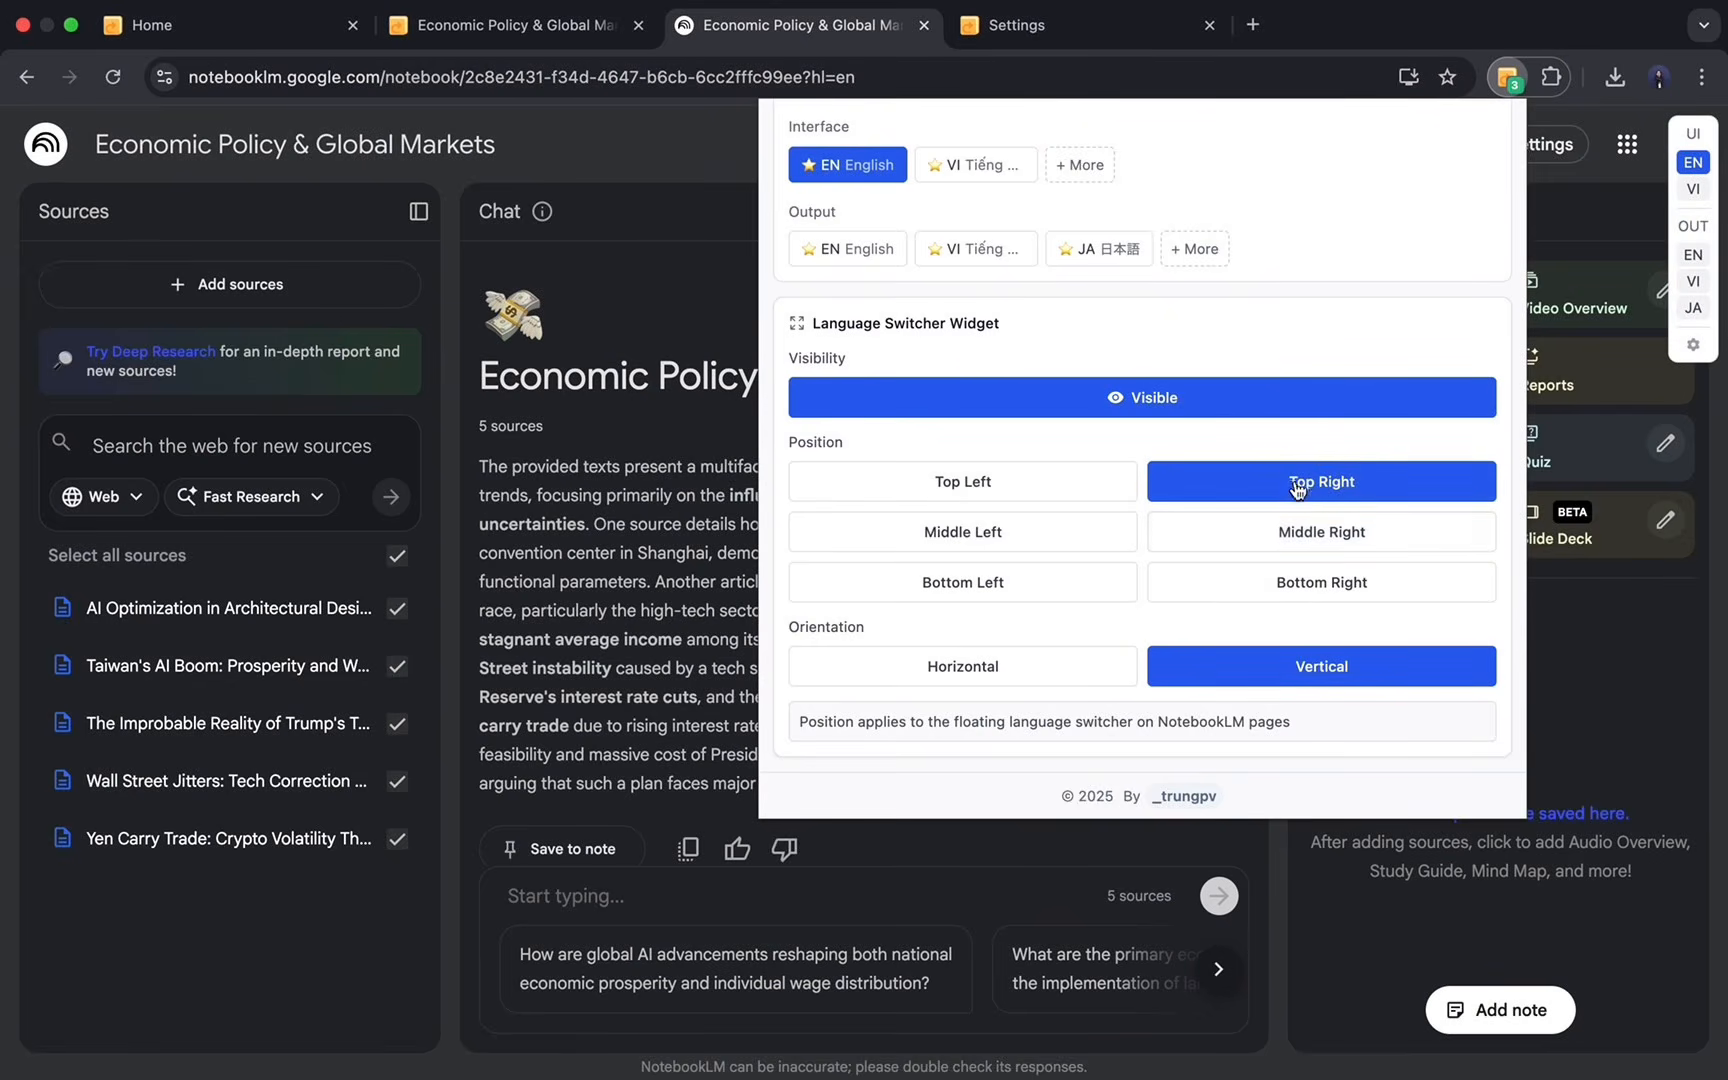
{"action": "left_click", "coordinate": [1308, 545]}
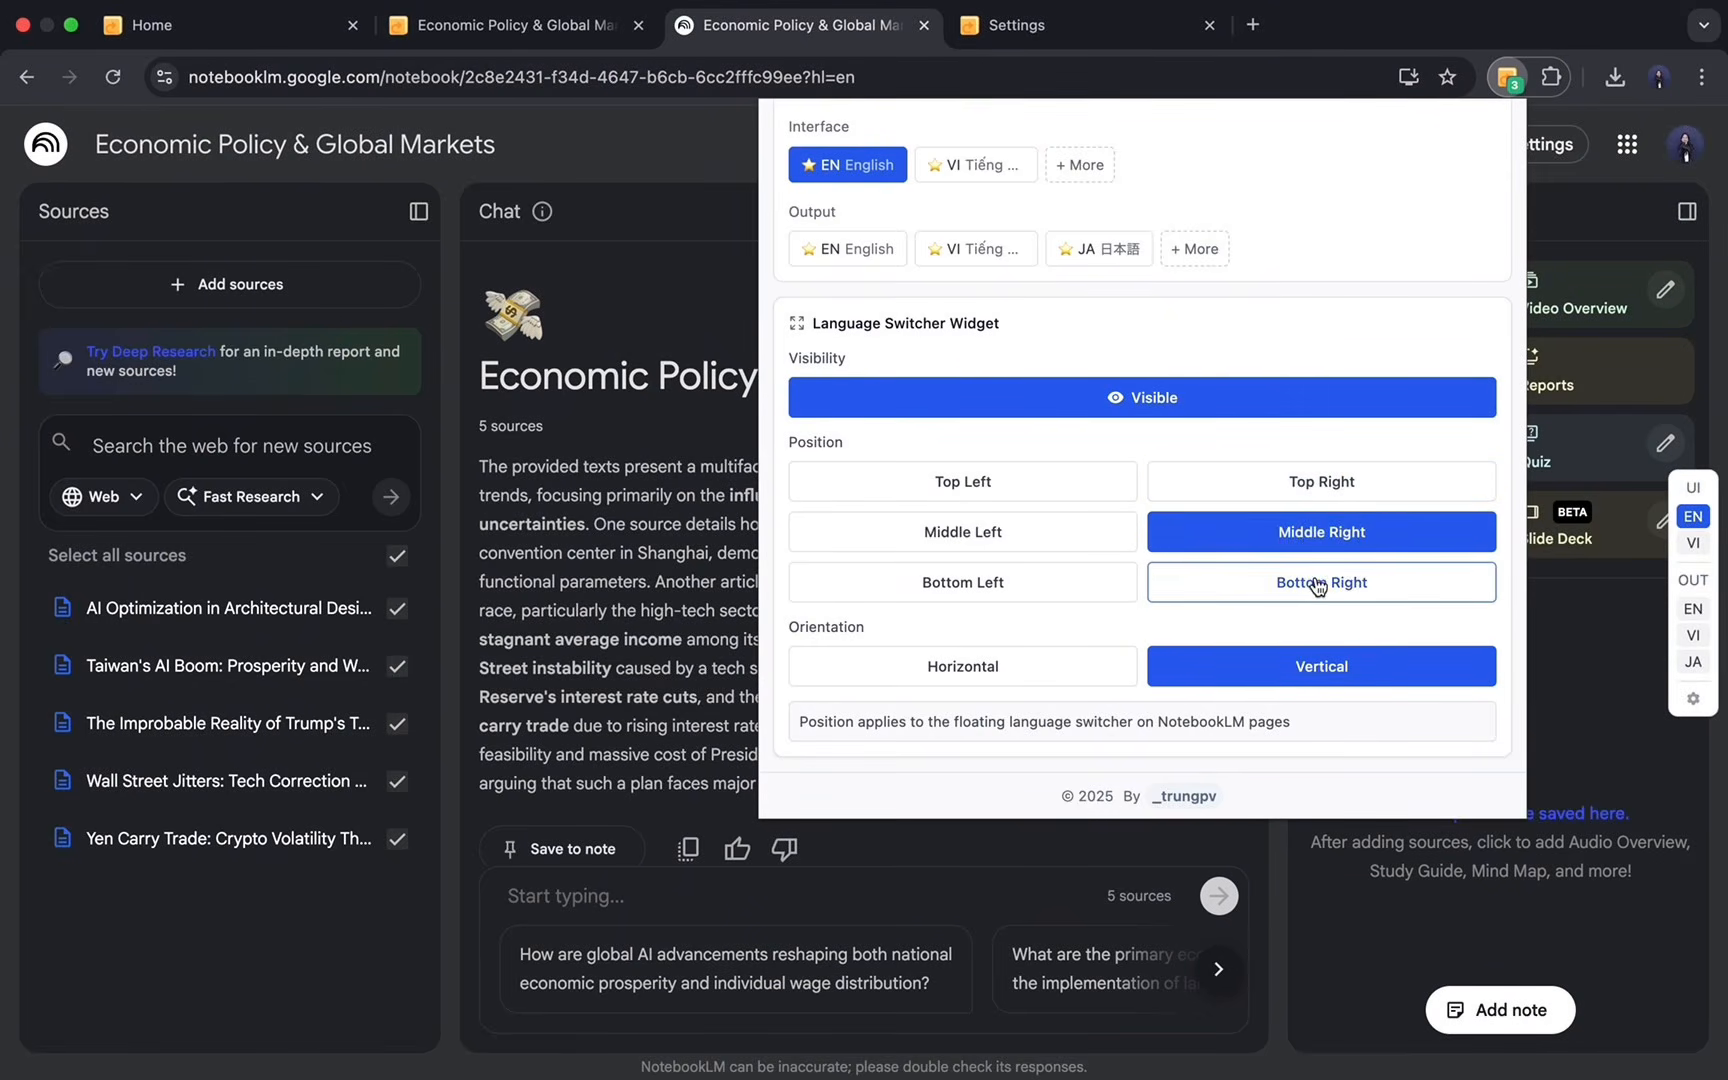
{"action": "left_click", "coordinate": [1318, 586]}
{"action": "left_click", "coordinate": [1016, 582]}
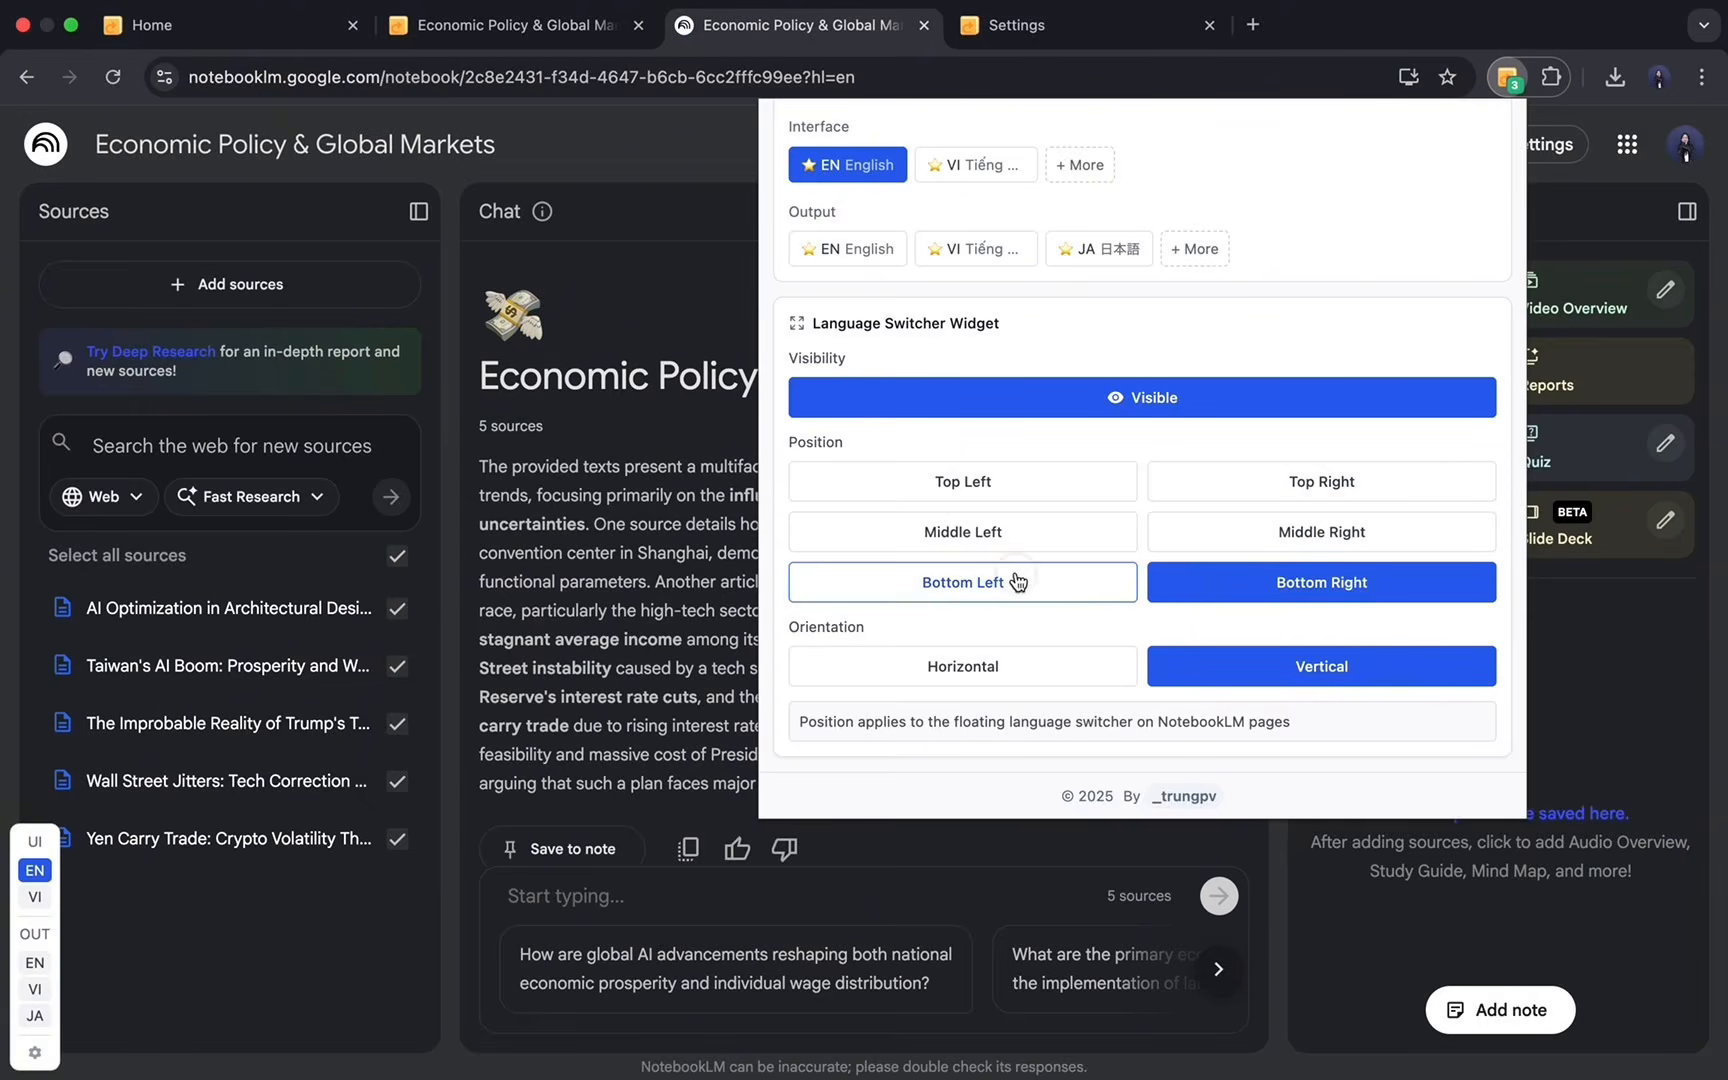
{"action": "left_click", "coordinate": [1248, 540]}
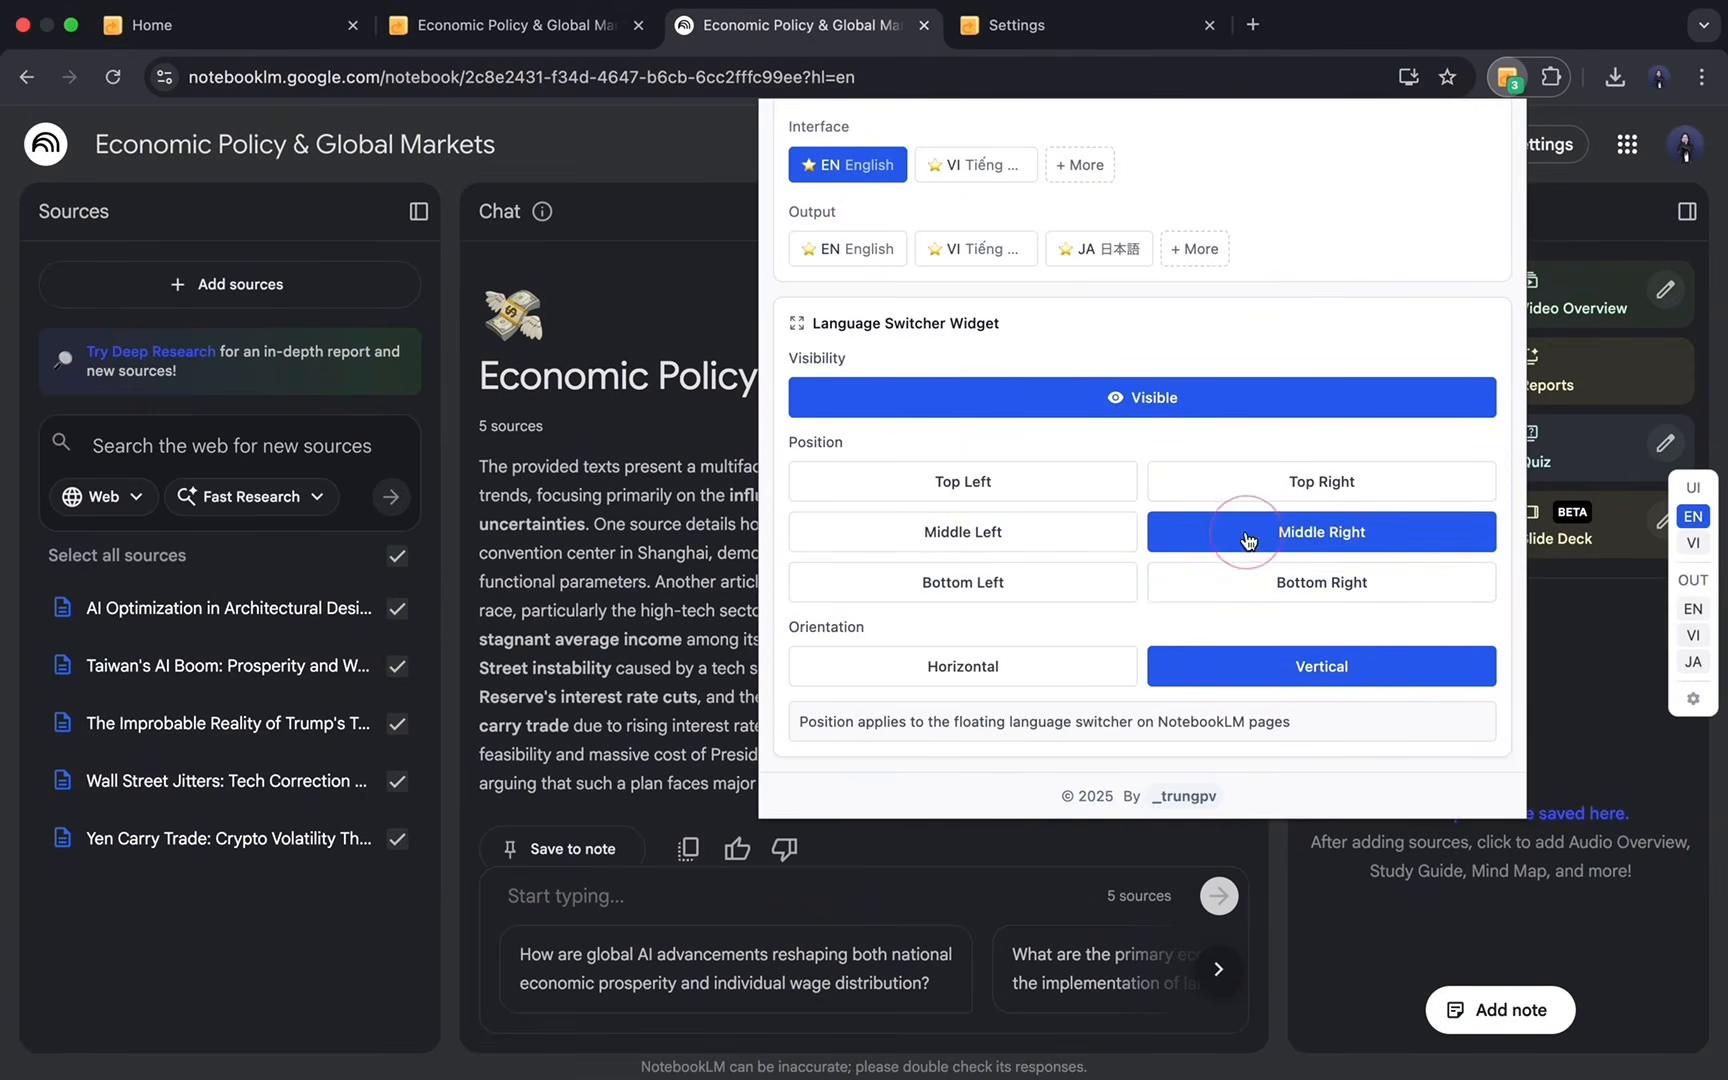
Try the Horizontal orientation for the language switcher widget, restore Vertical, and close the extension popup.
{"action": "left_click", "coordinate": [1008, 670]}
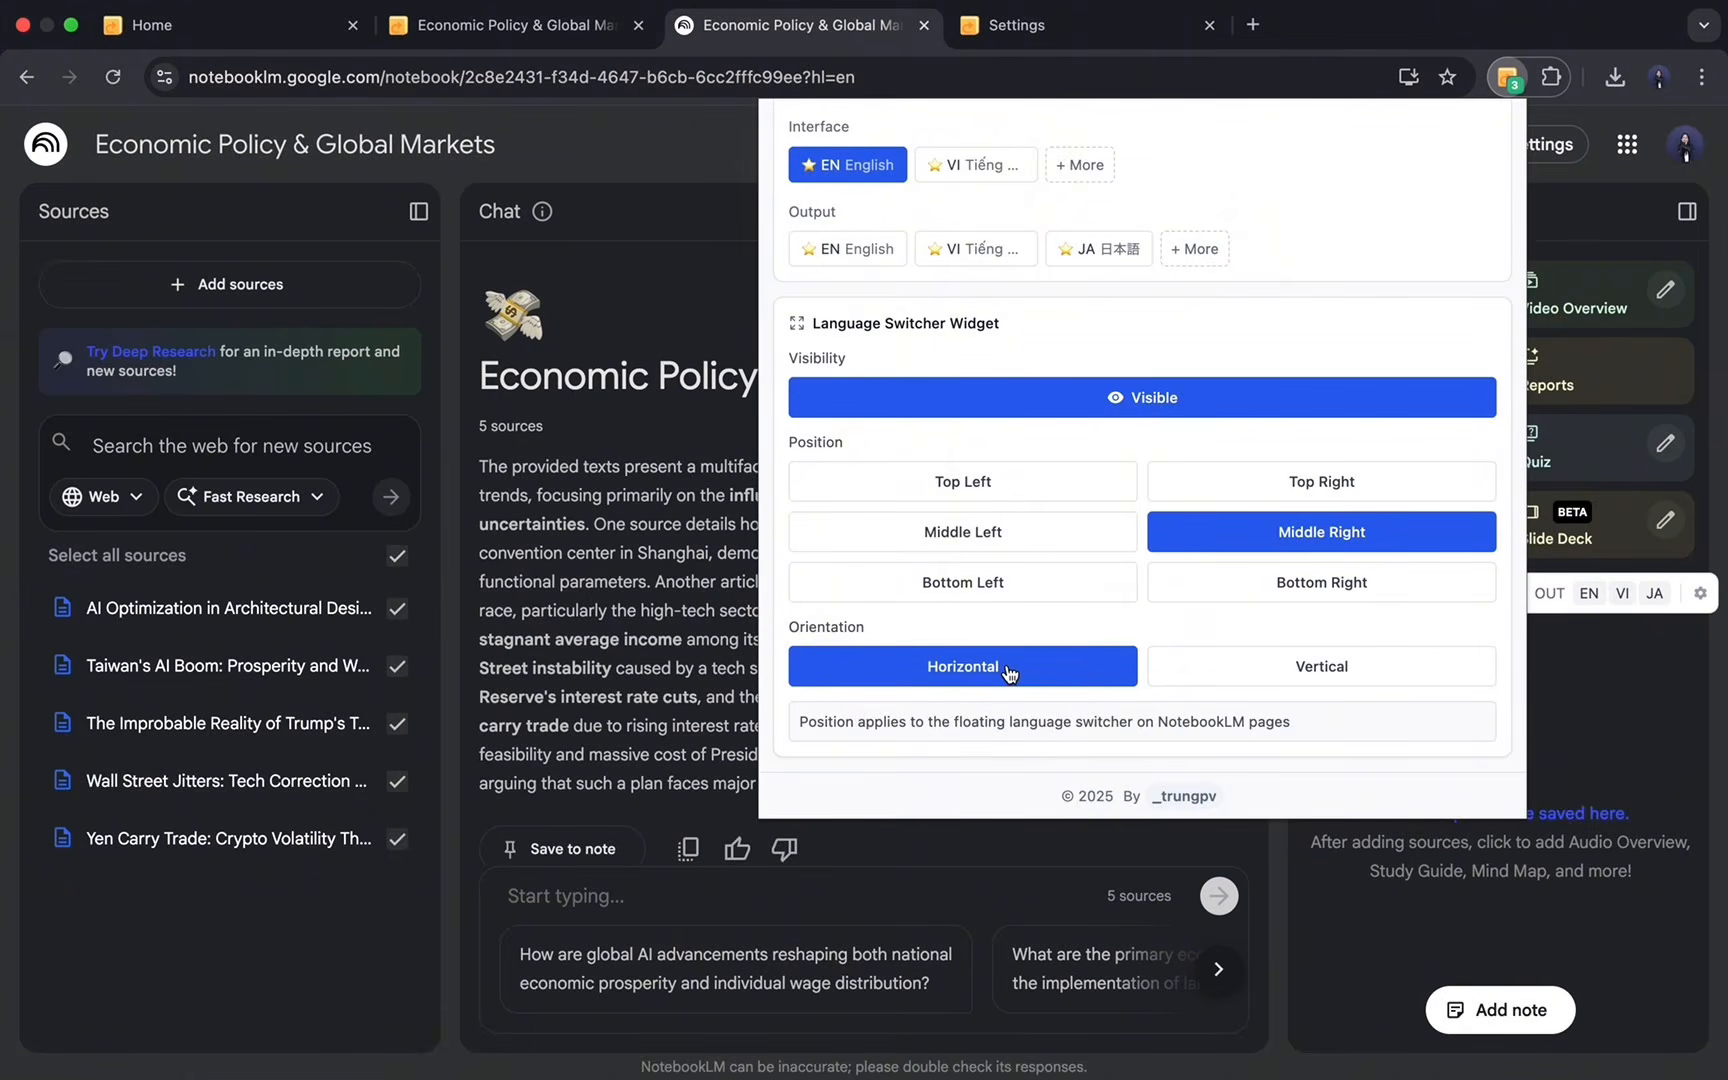
{"action": "left_click", "coordinate": [1206, 678]}
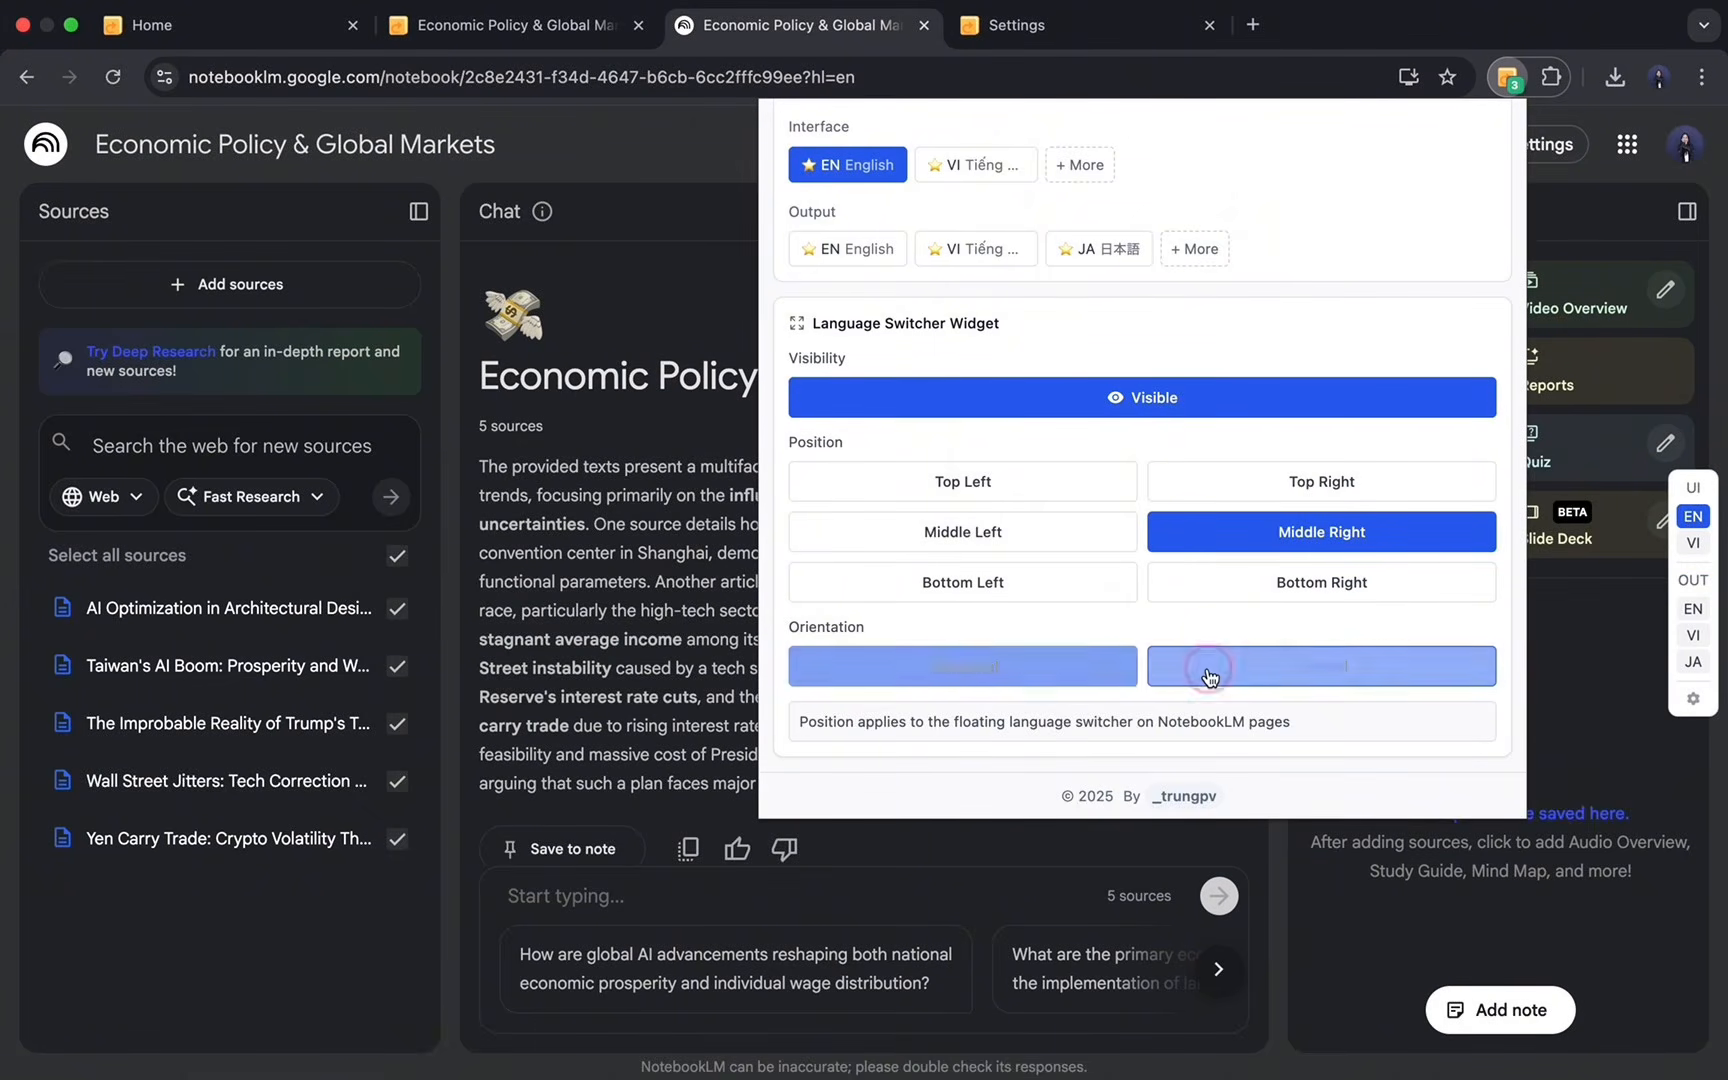
{"action": "left_click", "coordinate": [1511, 76]}
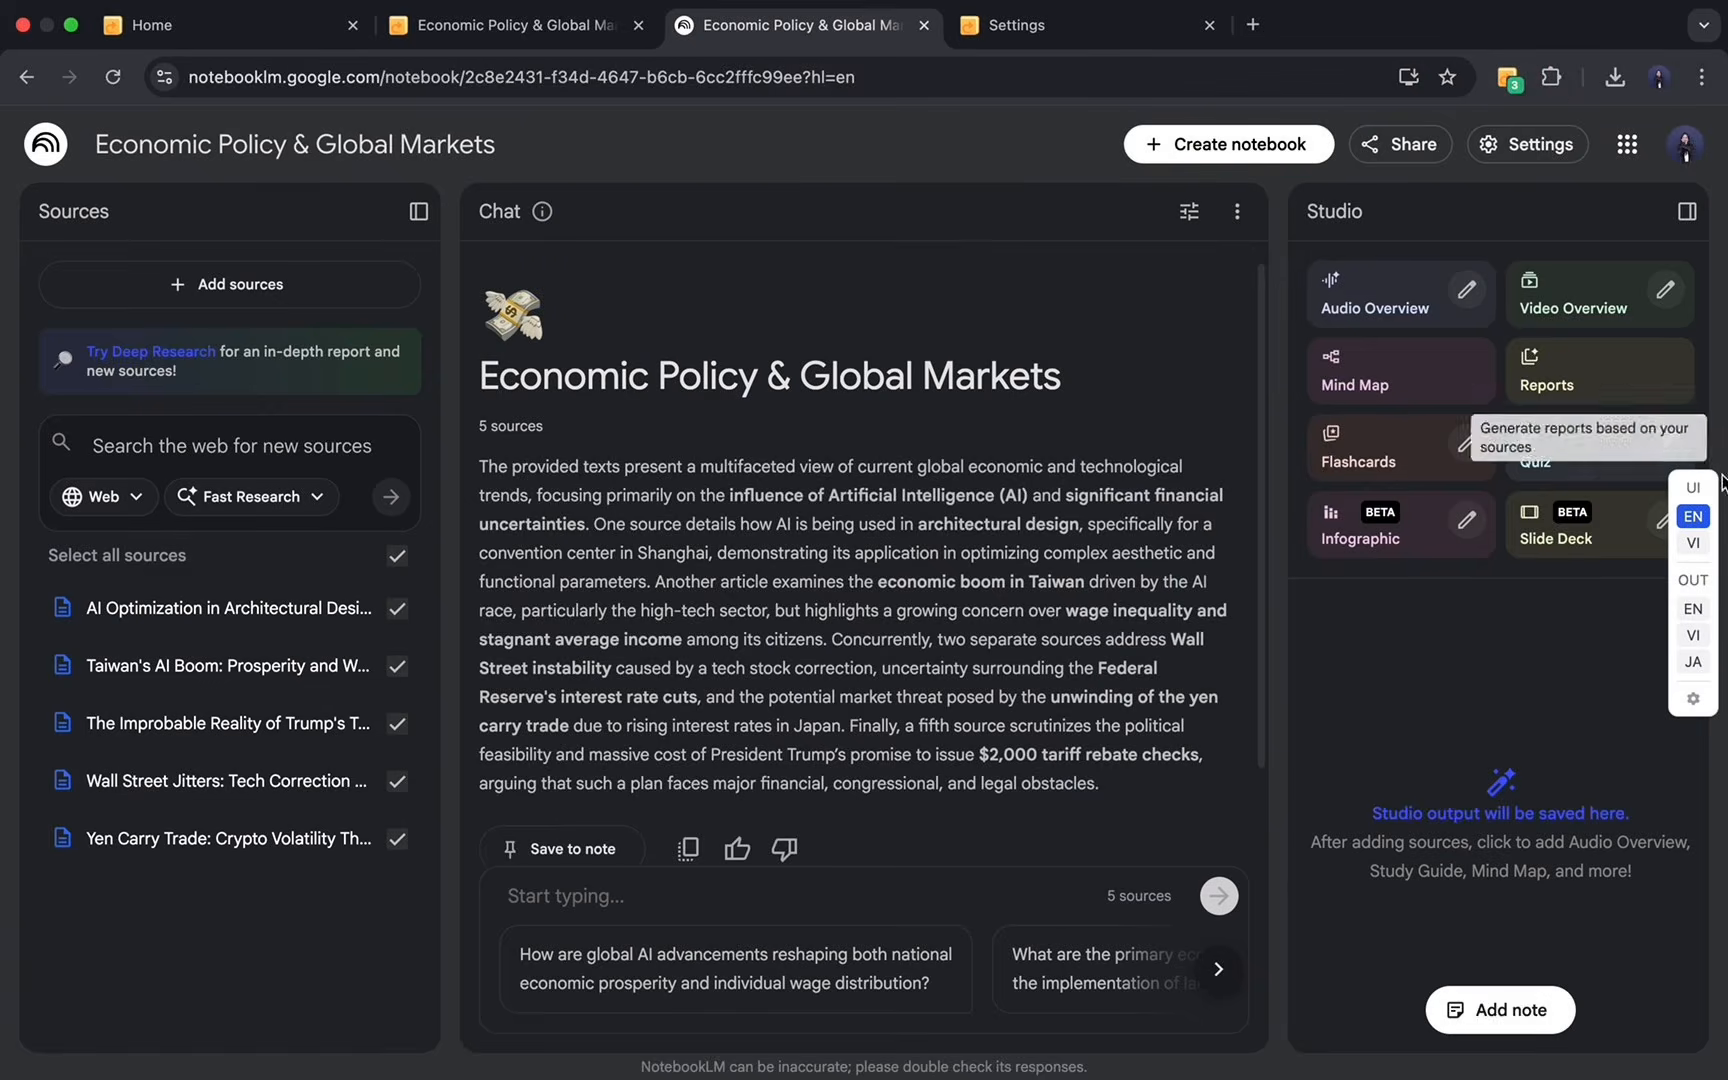